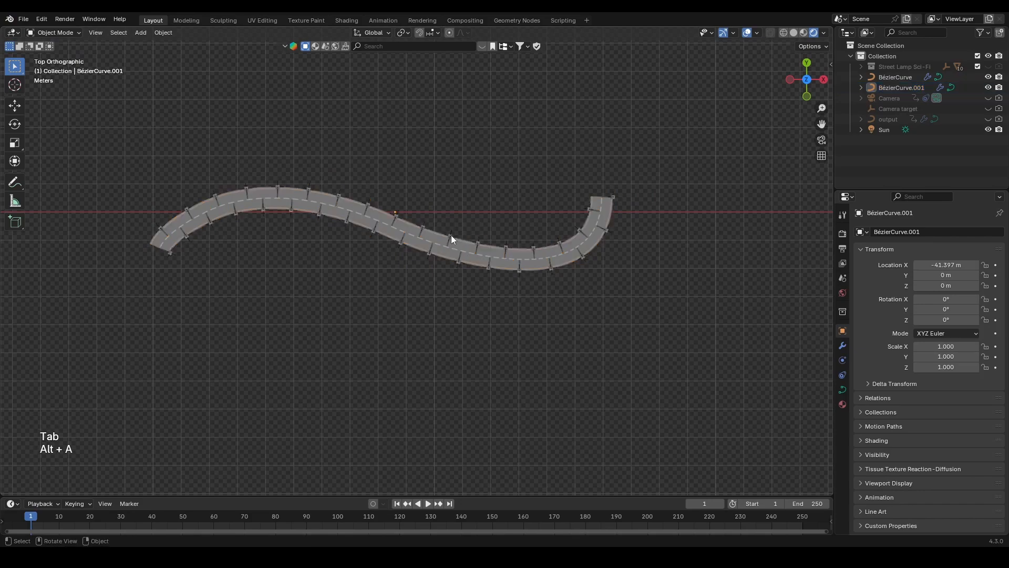
middle_drag(451, 235, 412, 180)
scroll(412, 180, up, 3)
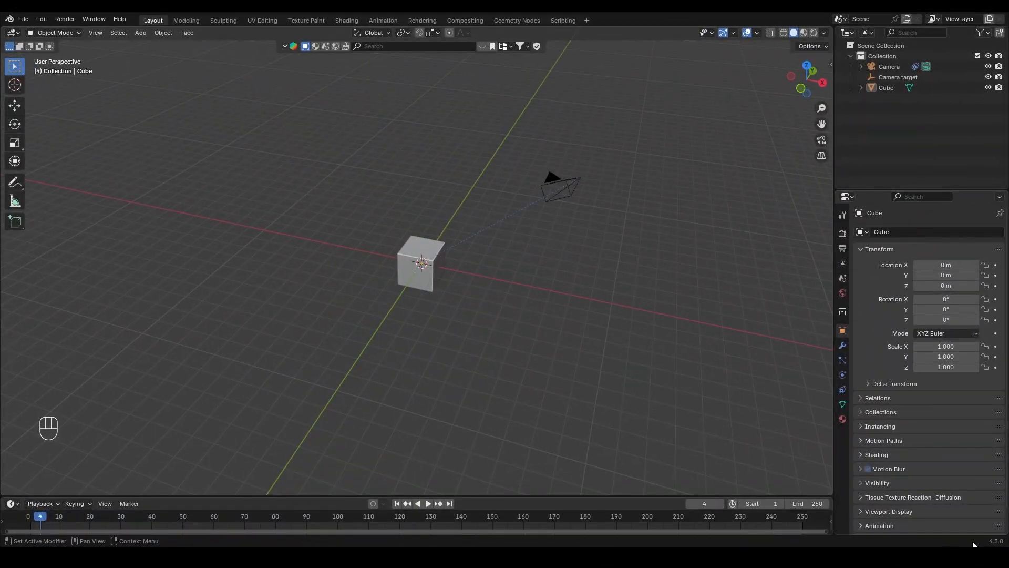
click(669, 435)
click(669, 434)
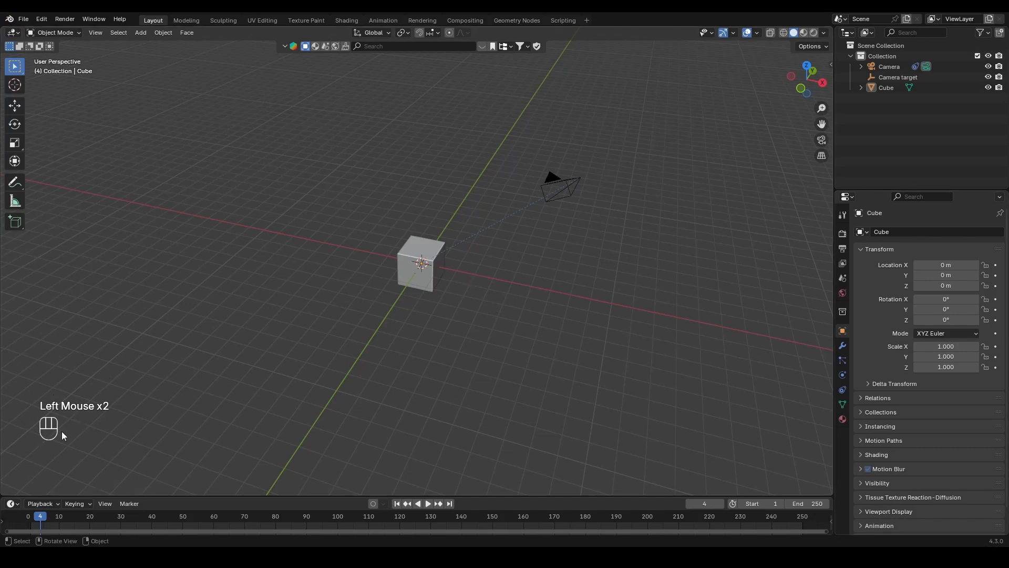
- Delete all the default objects from the scene
click(518, 279)
key(a)
key(Delete)
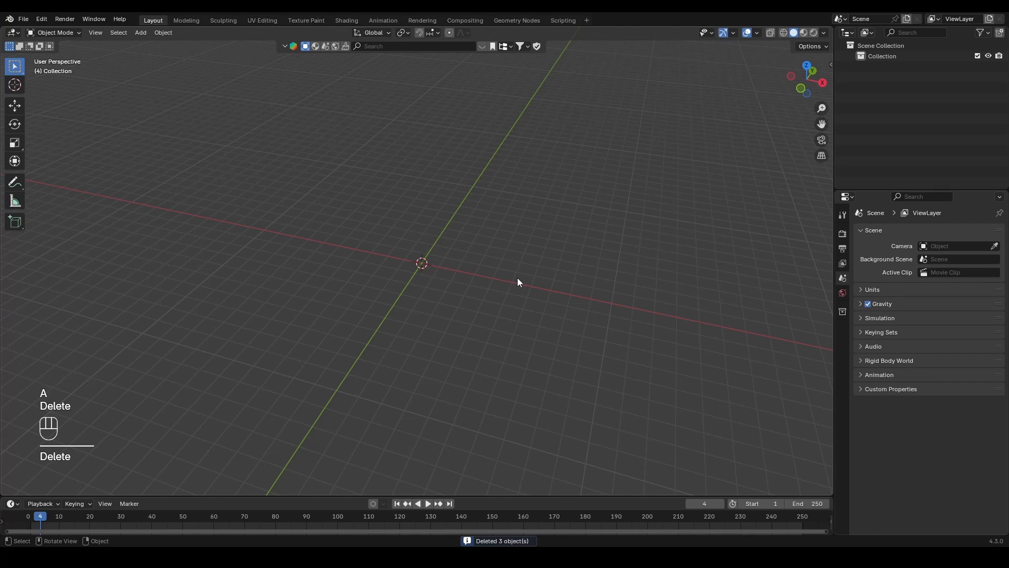
- Add a Bézier curve at the origin and delete all of its control points in Edit Mode
key(shift+a)
mouse_move(399, 138)
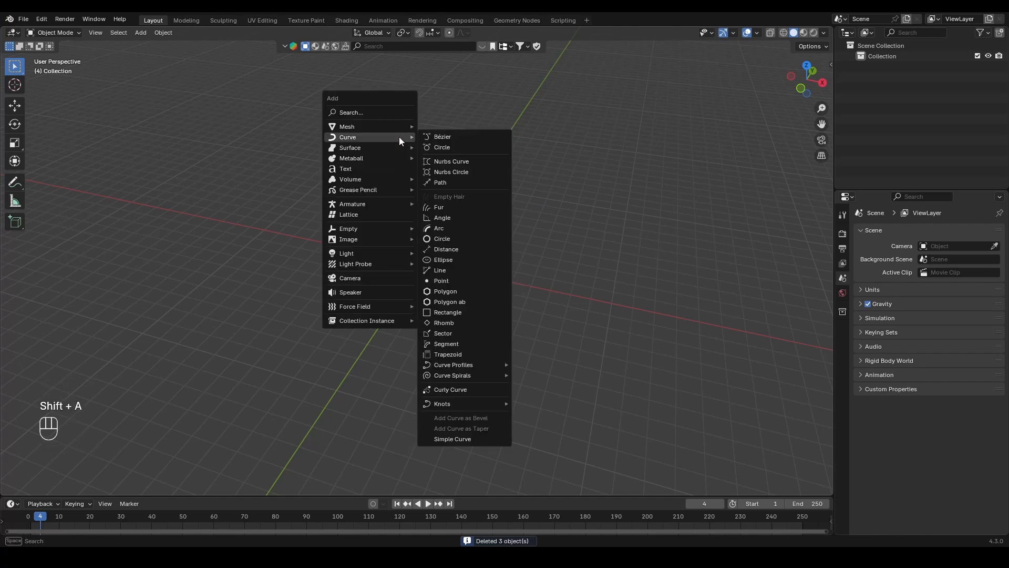
click(431, 136)
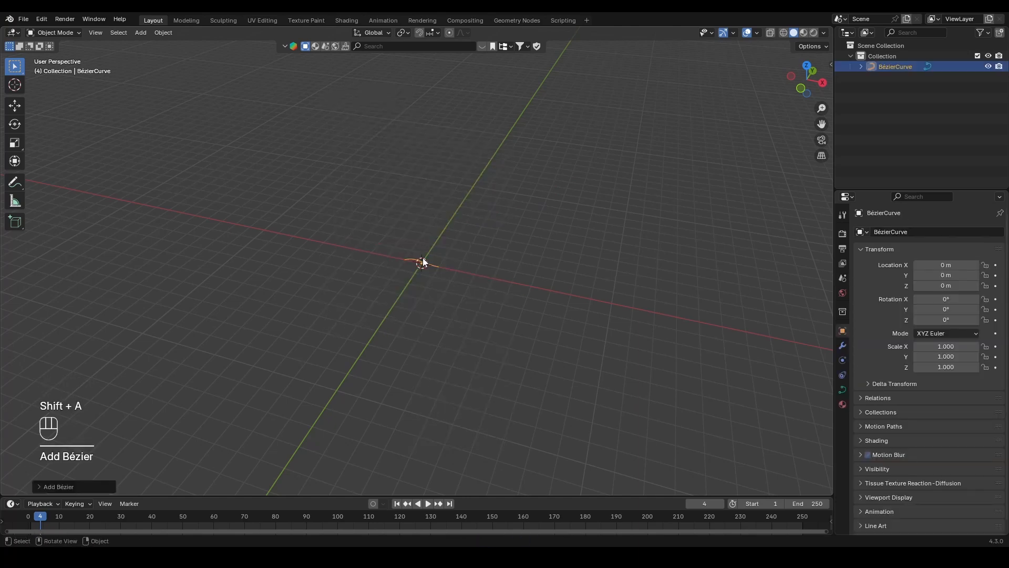
scroll(422, 257, up, 3)
key(Tab)
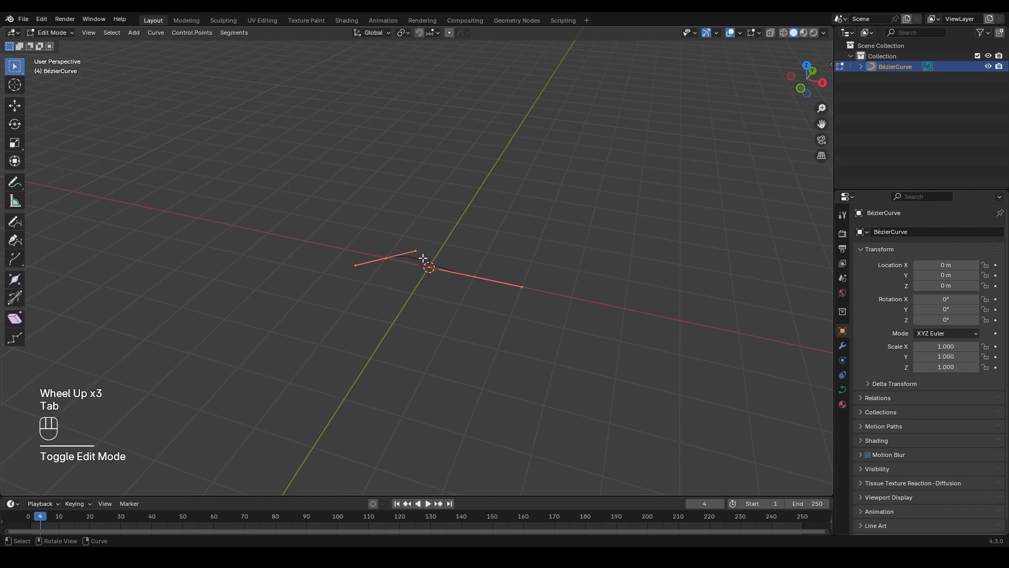
drag(258, 179, 602, 320)
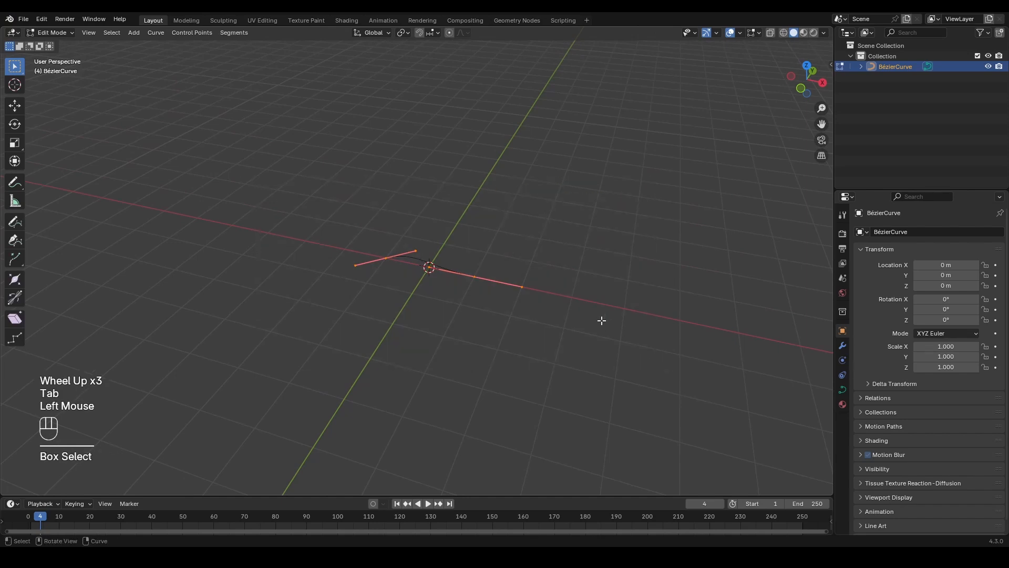
key(Delete)
click(601, 316)
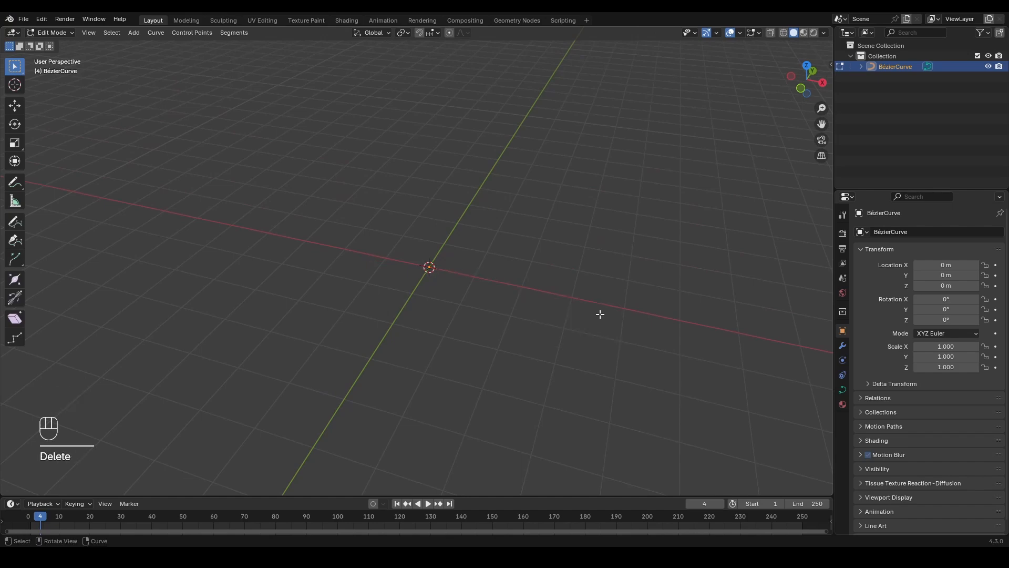
- In top view, draw a freehand curve with a long straight upper run, a rounded corner and a winding S-shaped section below
click(807, 65)
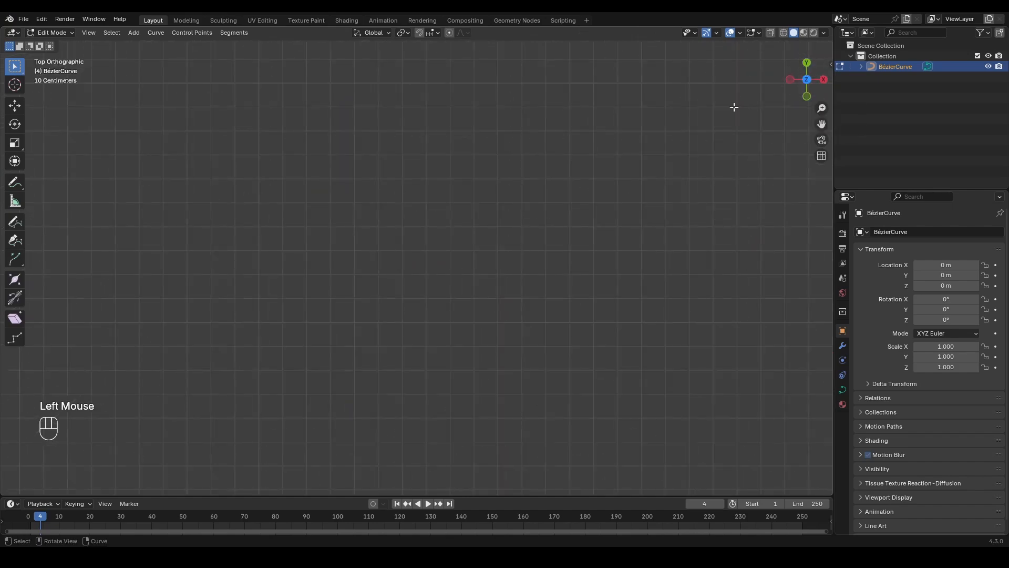
scroll(358, 239, down, 2)
scroll(349, 194, down, 3)
shift+middle_drag(349, 194, 439, 349)
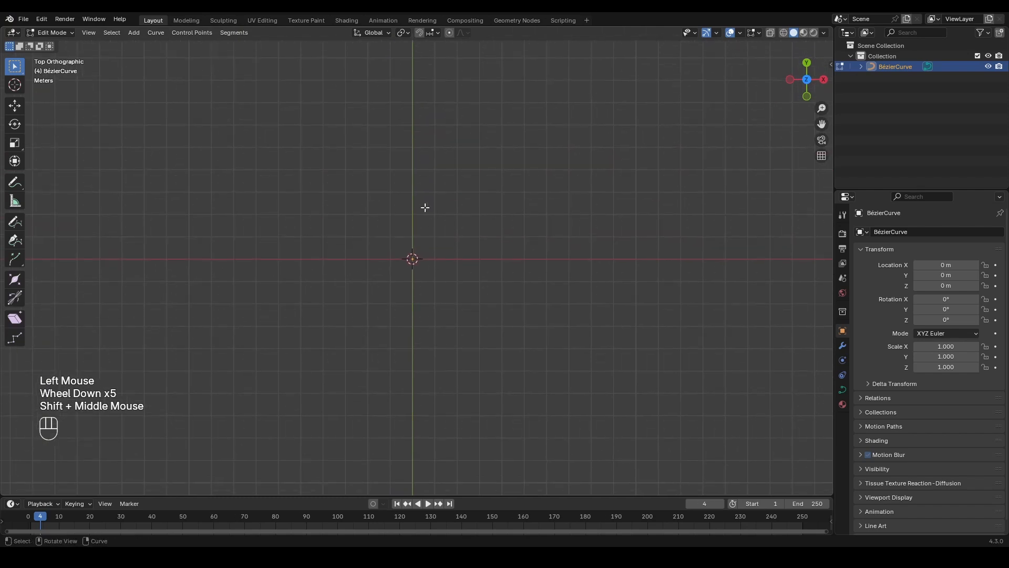
scroll(386, 210, up, 2)
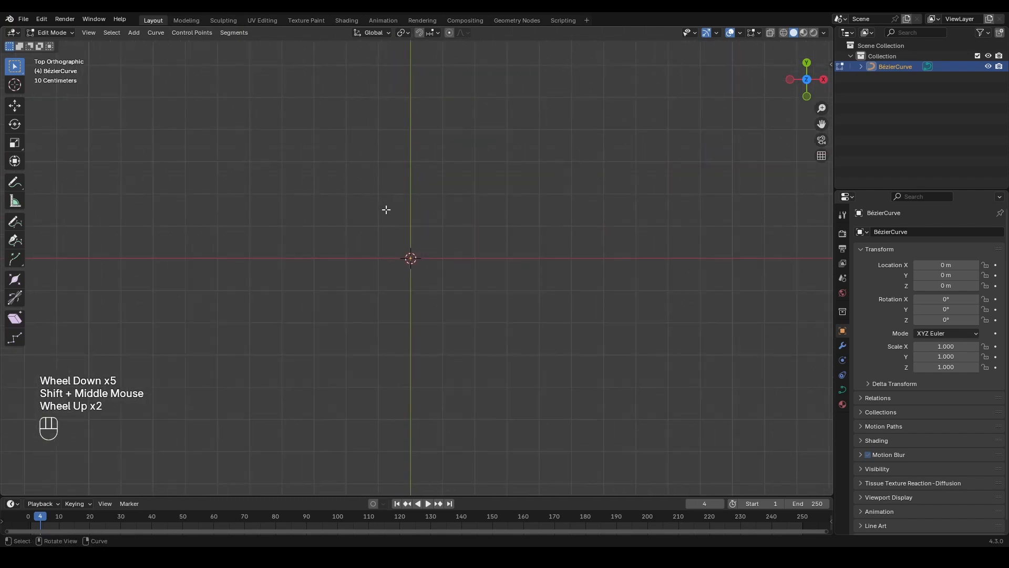
click(14, 220)
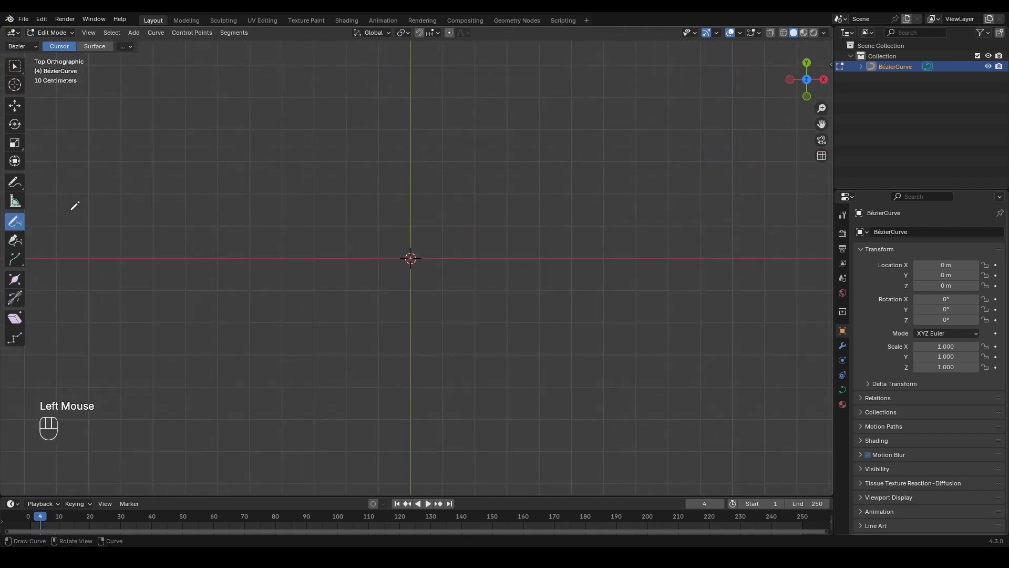
mouse_move(276, 142)
mouse_down()
mouse_move(543, 132)
mouse_move(554, 283)
mouse_move(532, 299)
mouse_move(445, 222)
mouse_move(398, 269)
mouse_move(337, 296)
mouse_move(326, 198)
mouse_up()
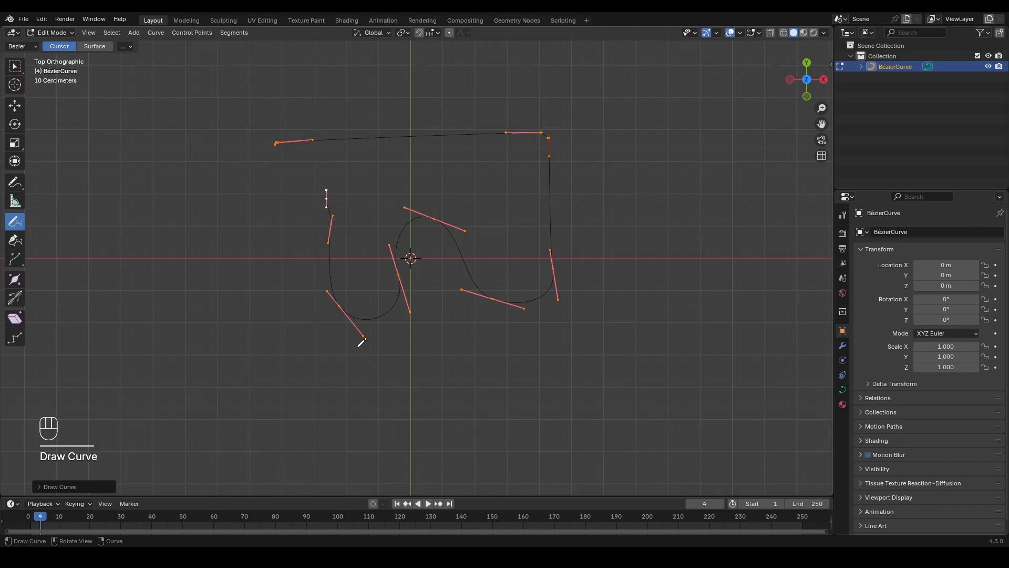
- Move the control point next to the free end of the winding section and rotate its handles to straighten that end
click(15, 66)
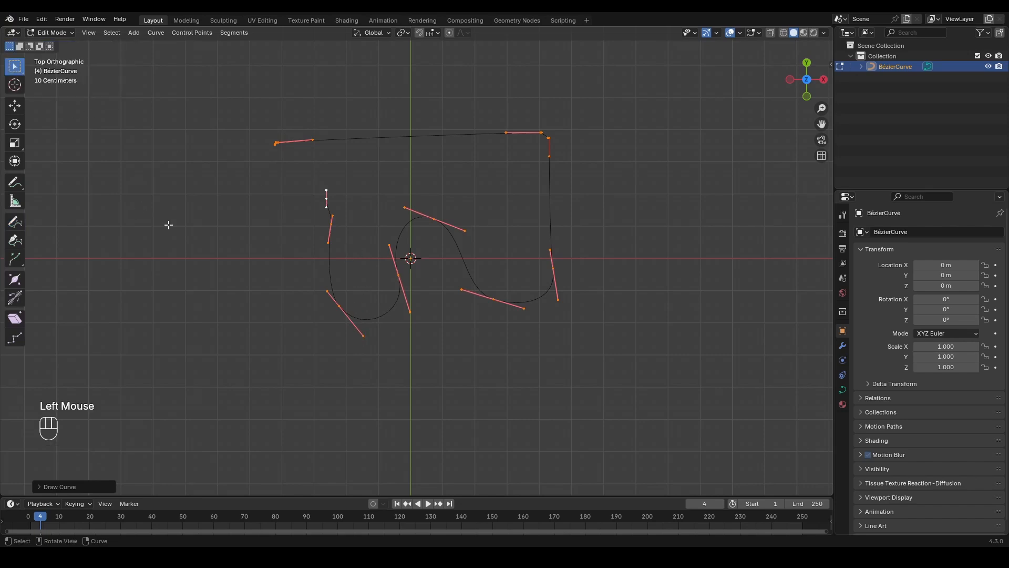
click(200, 220)
scroll(310, 209, up, 2)
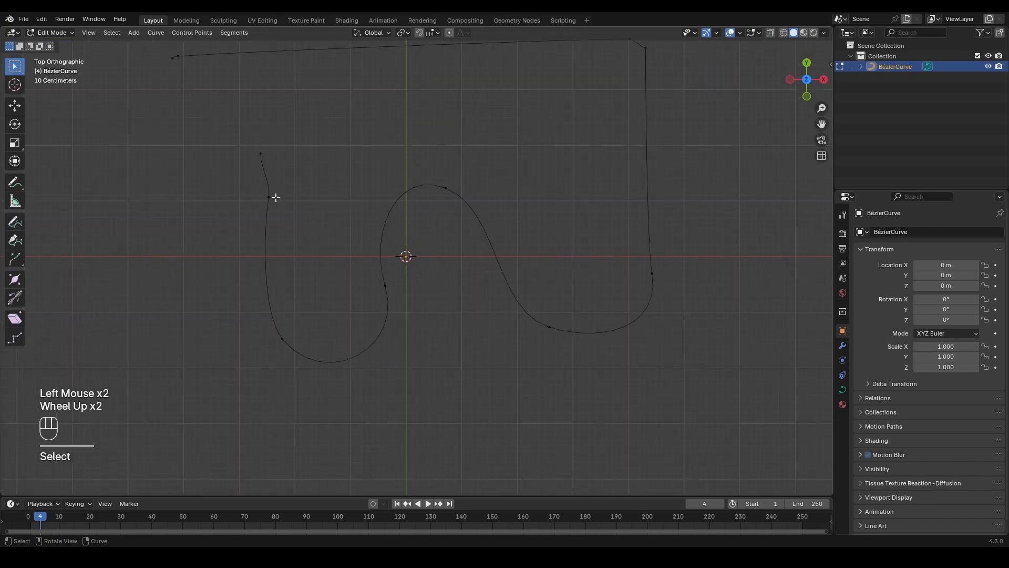
click(266, 198)
key(g)
click(259, 198)
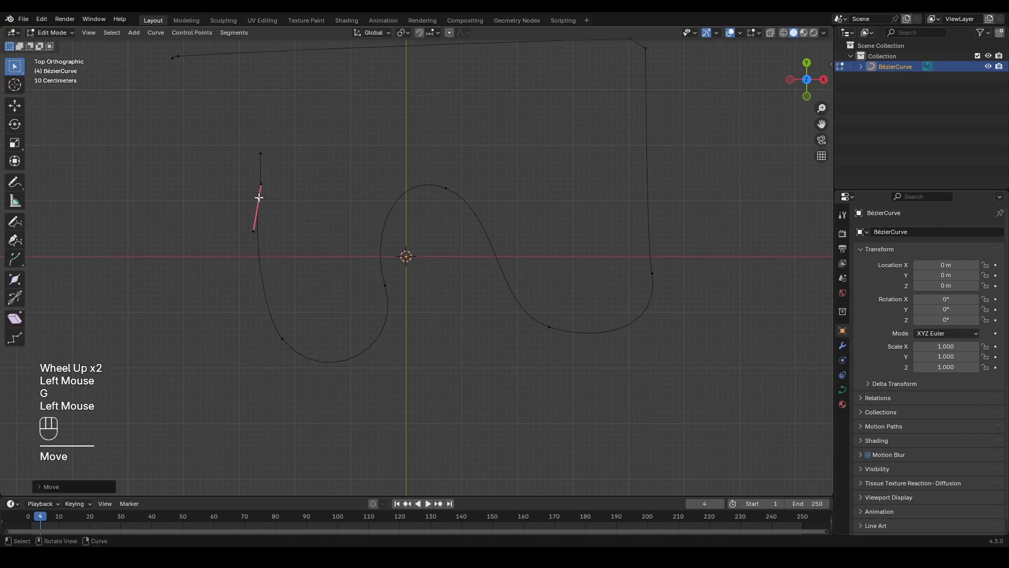
key(r)
click(293, 179)
click(295, 180)
scroll(295, 180, down, 2)
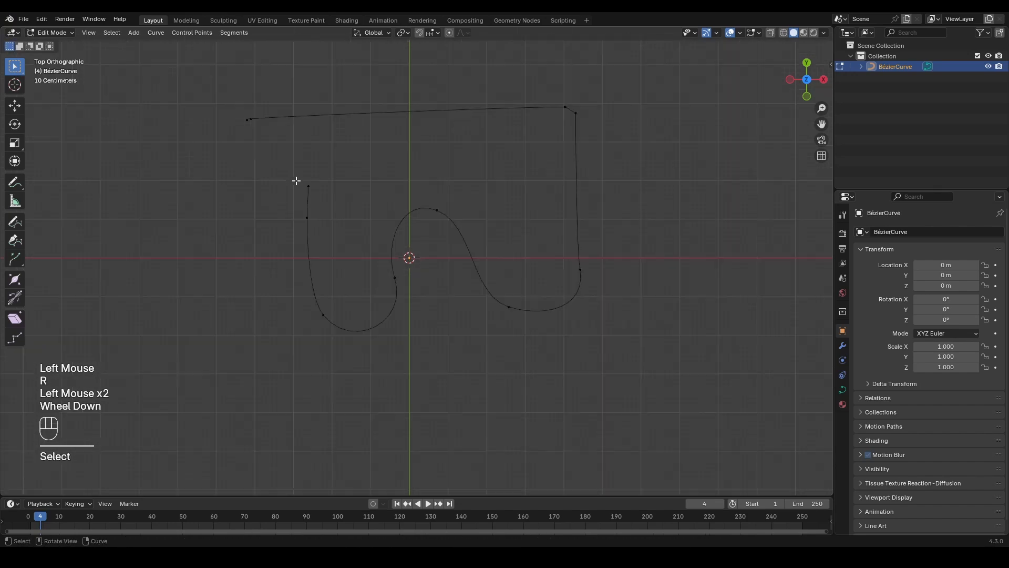
- Delete the stray end control point of the upper straight run and return to Object Mode
scroll(294, 188, up, 1)
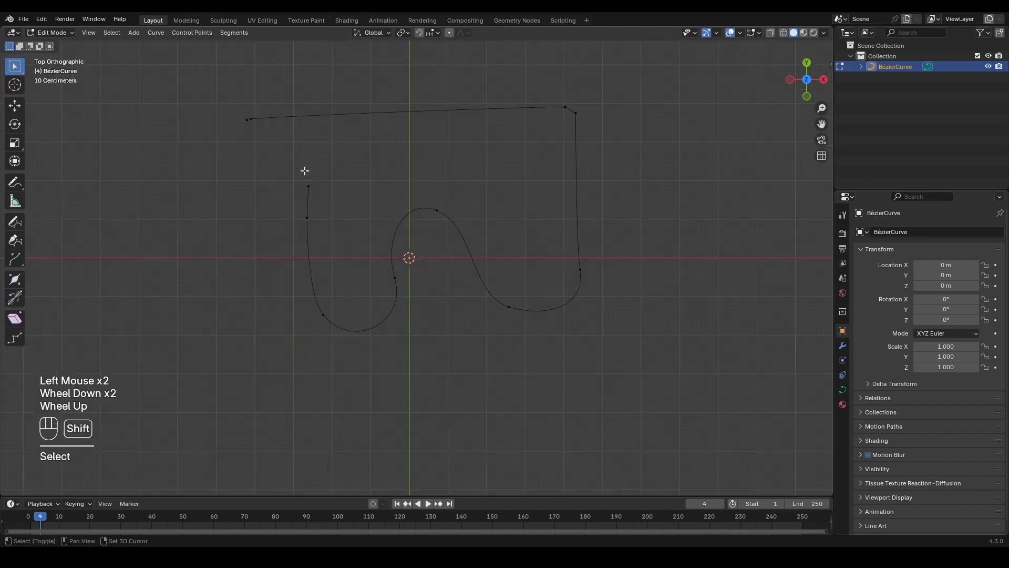
shift+middle_drag(304, 171, 295, 198)
scroll(260, 167, up, 2)
click(220, 141)
key(g)
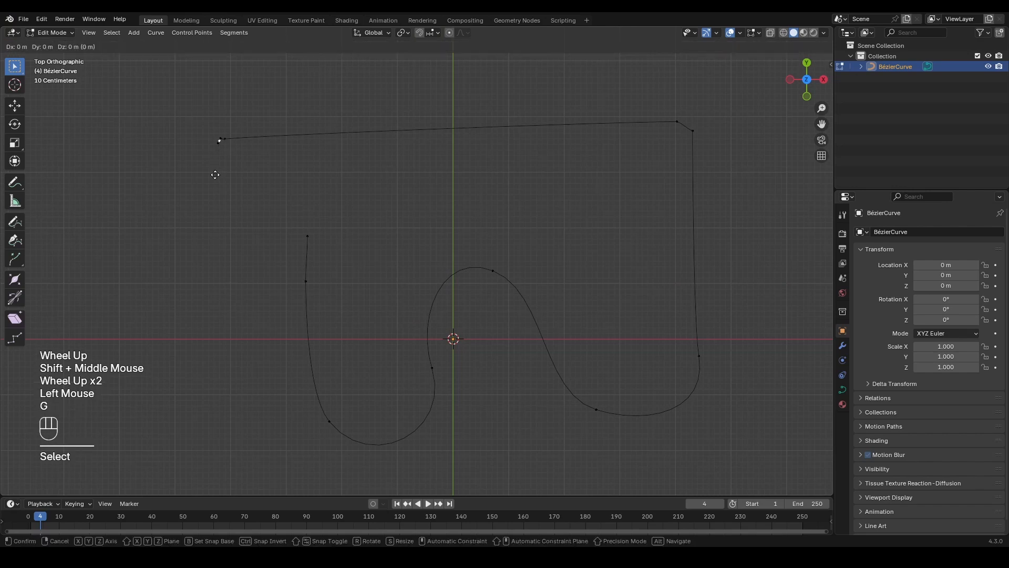
click(177, 172)
key(Delete)
click(179, 171)
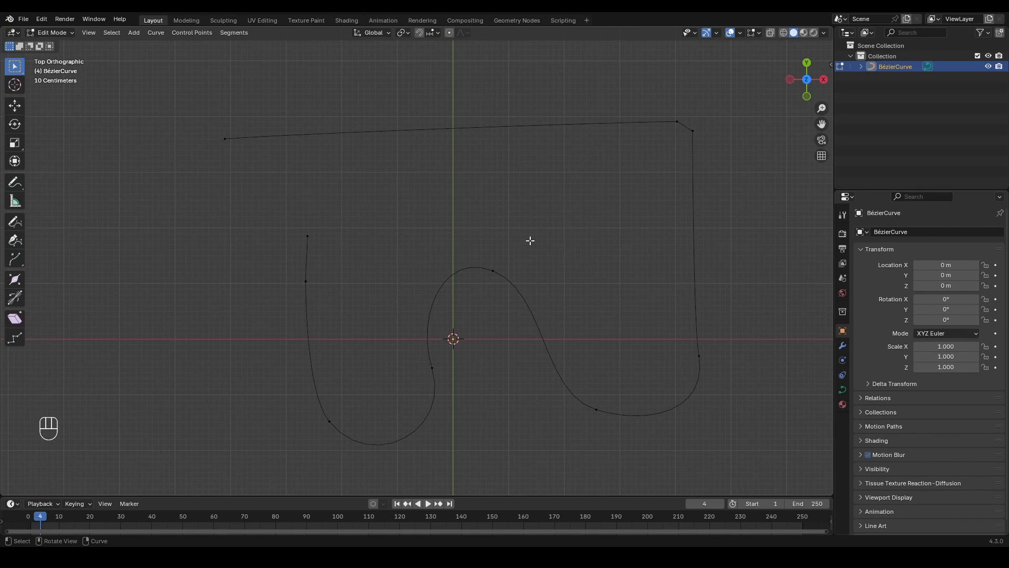
key(Tab)
scroll(530, 244, down, 4)
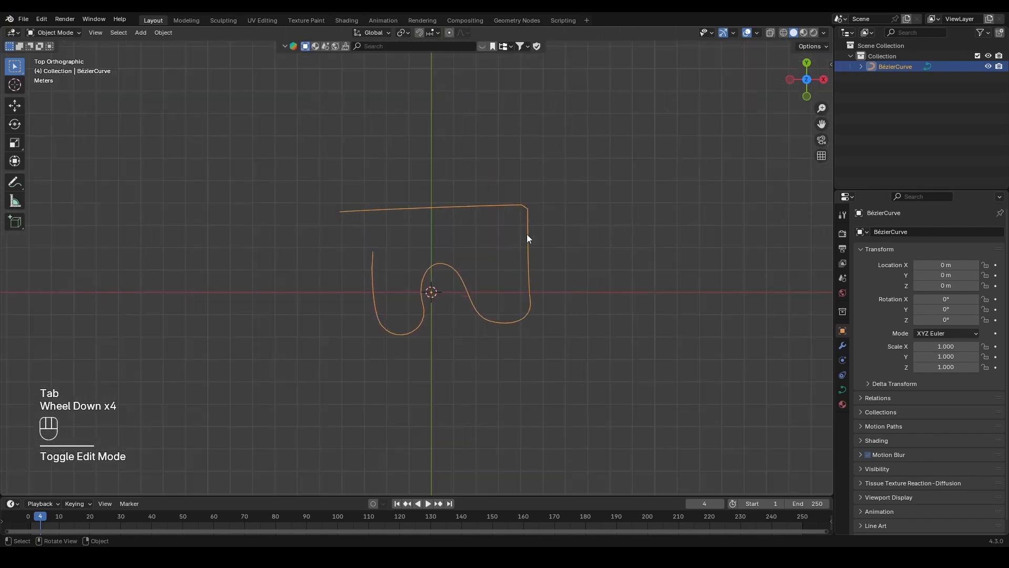
- Split the 3D viewport side by side and set the narrow area to a perspective view of the whole curve
drag(829, 30, 293, 221)
scroll(206, 259, up, 1)
scroll(206, 260, up, 2)
middle_drag(204, 254, 162, 250)
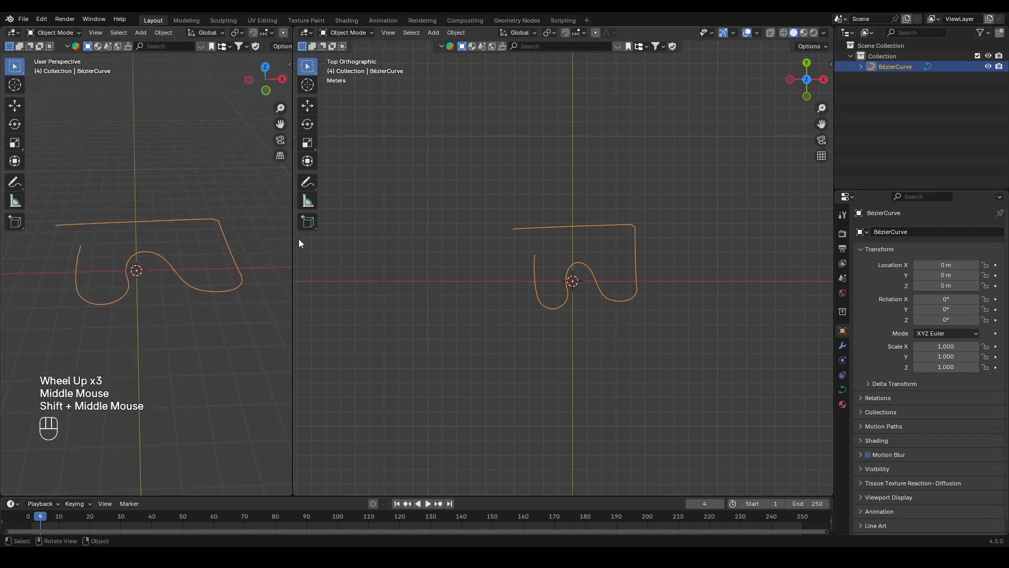
drag(293, 238, 278, 238)
scroll(192, 255, up, 2)
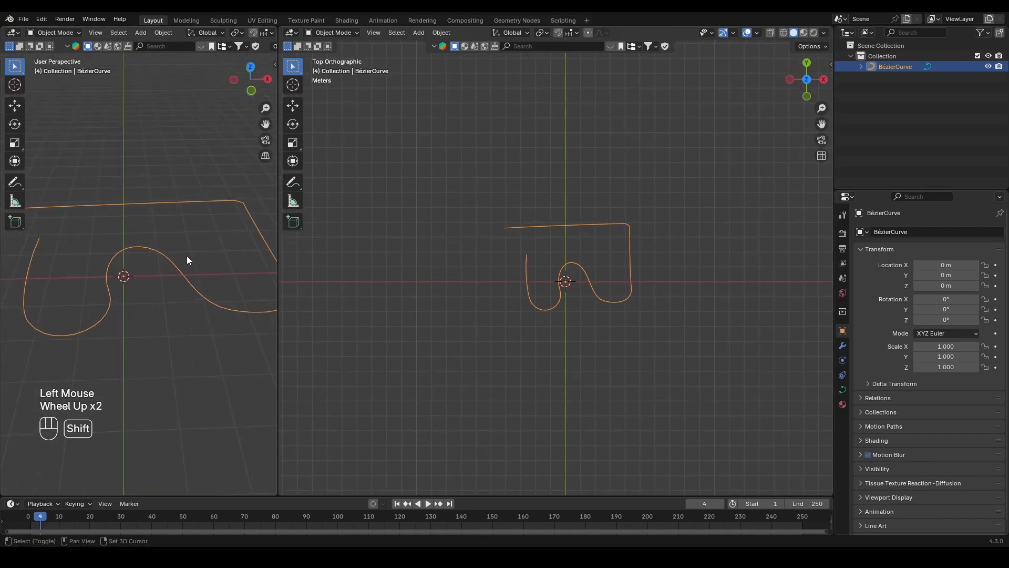
mouse_move(187, 255)
shift+middle_down()
mouse_move(220, 256)
mouse_move(195, 261)
shift+middle_up()
scroll(196, 261, down, 1)
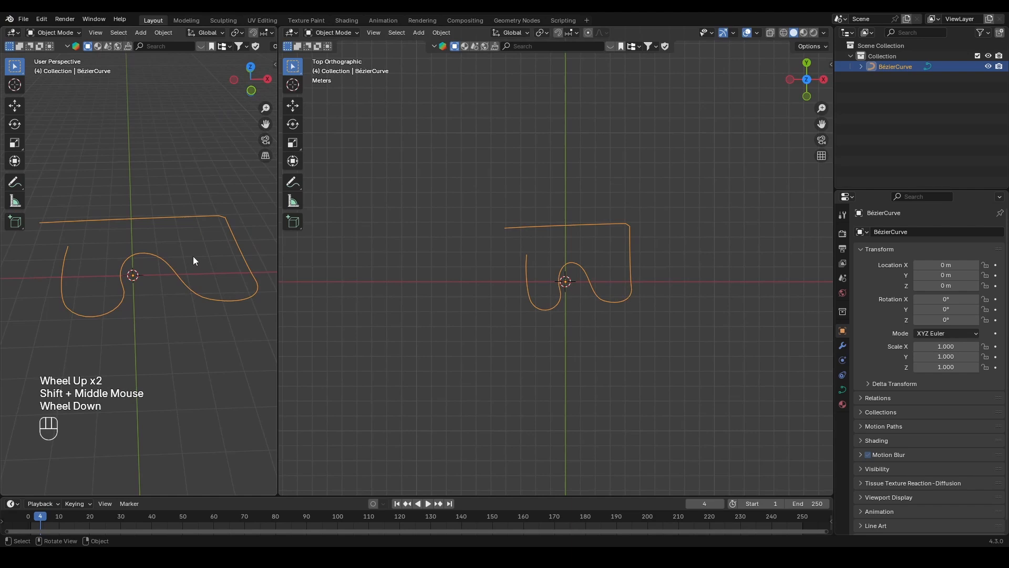
- Turn the wider area into a Geometry Node Editor and create a new geometry node tree for the curve
click(292, 32)
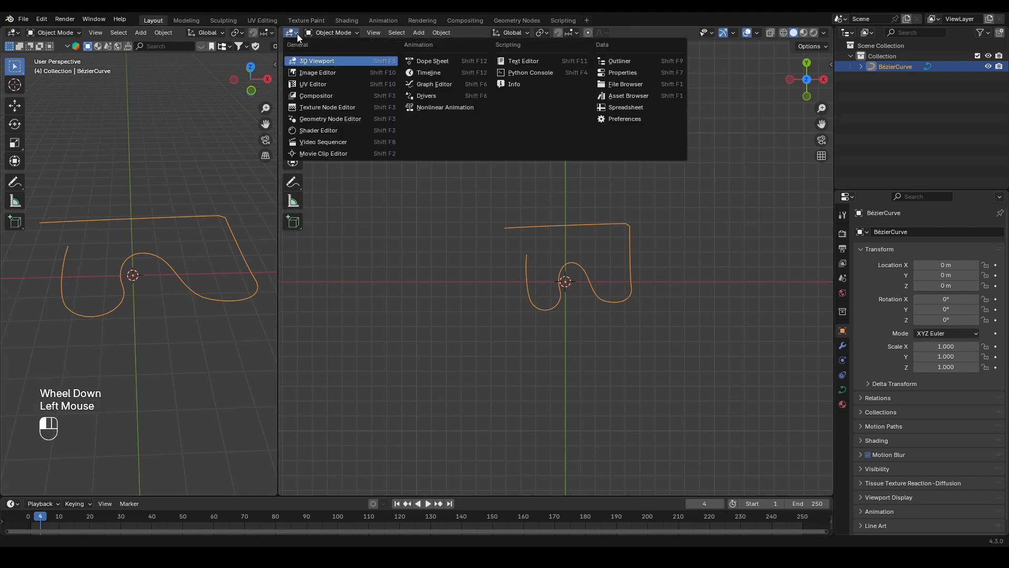
click(332, 118)
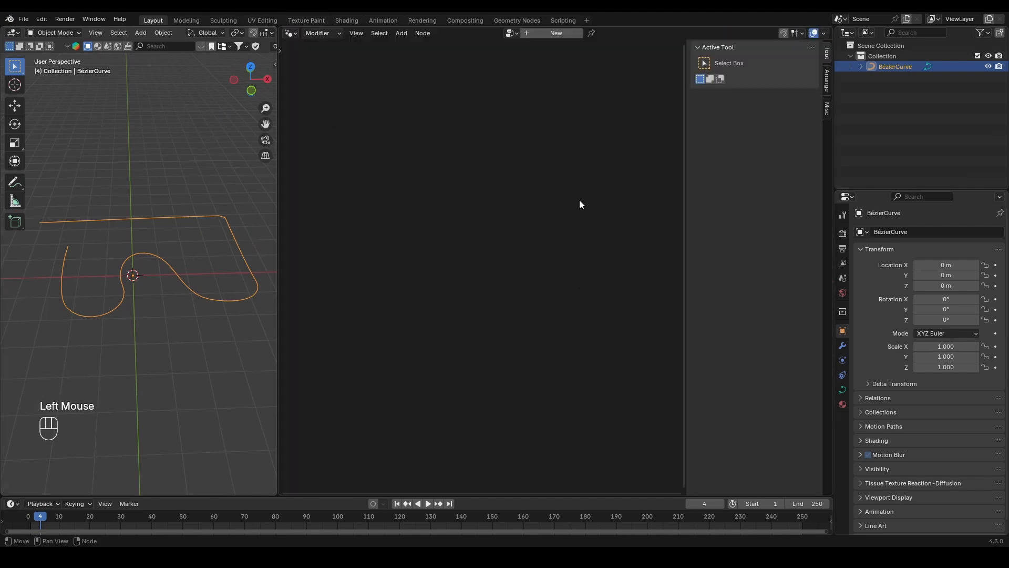
click(544, 35)
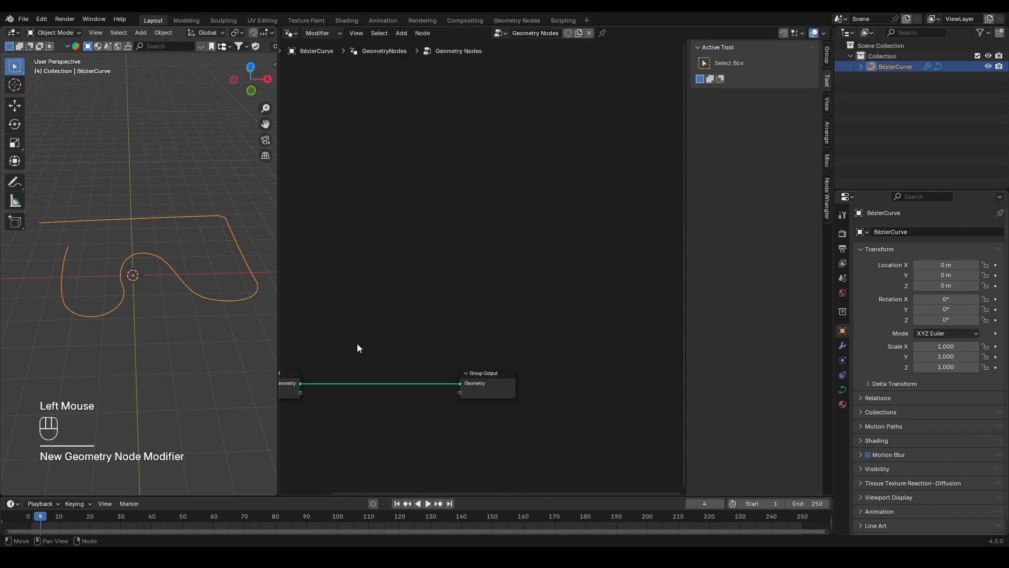
middle_drag(357, 342, 451, 277)
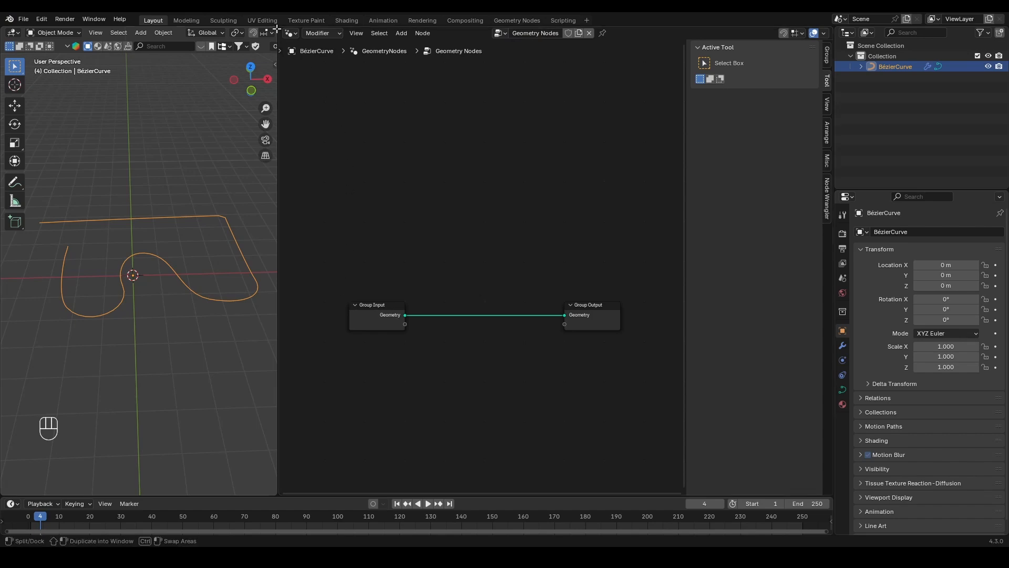
- Replace the side-by-side layout with a stacked one, keeping the 3D viewport above and a Geometry Node Editor below
drag(276, 27, 287, 30)
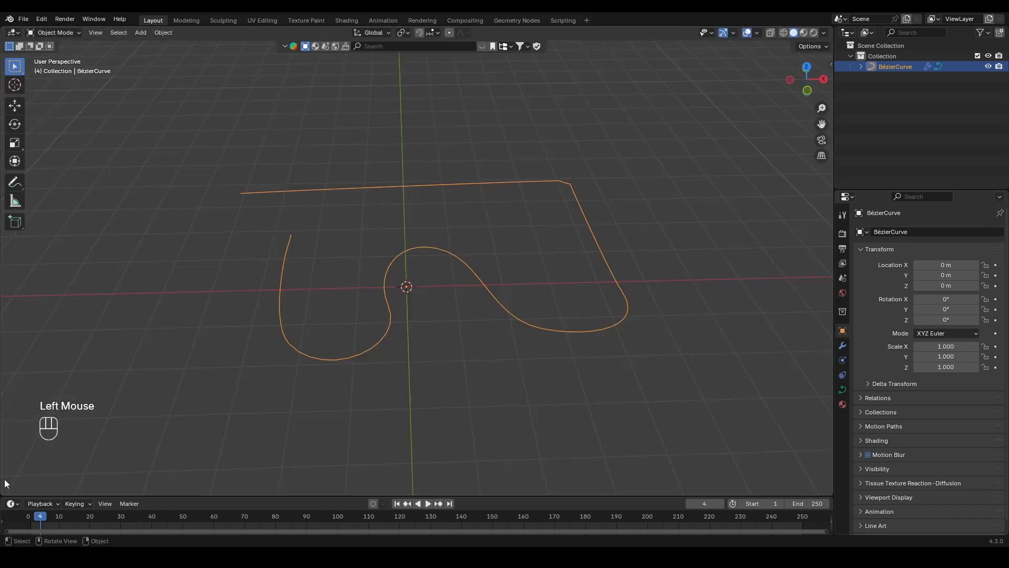
drag(2, 492, 82, 168)
scroll(433, 115, down, 2)
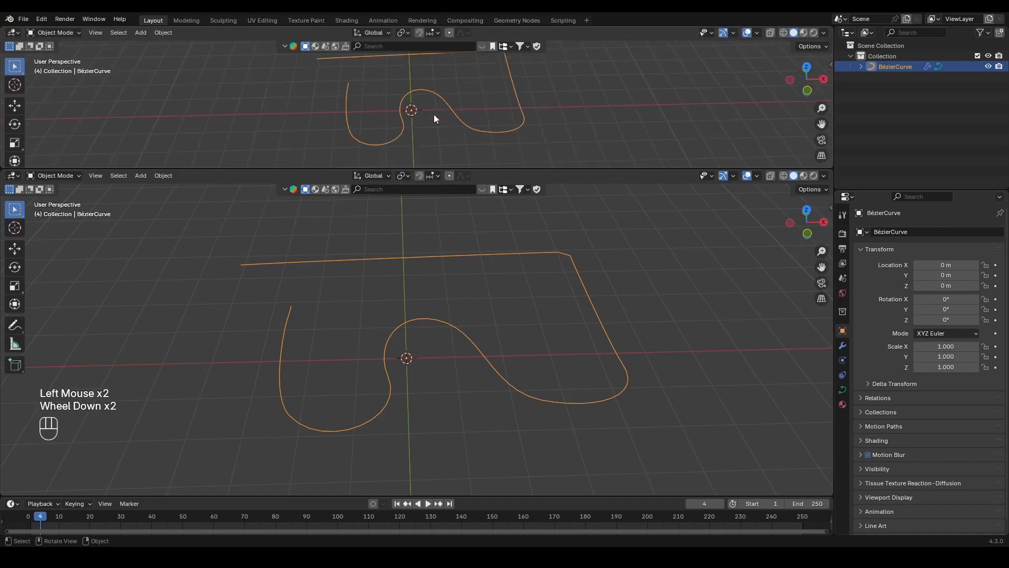
shift+middle_drag(439, 115, 424, 127)
click(13, 175)
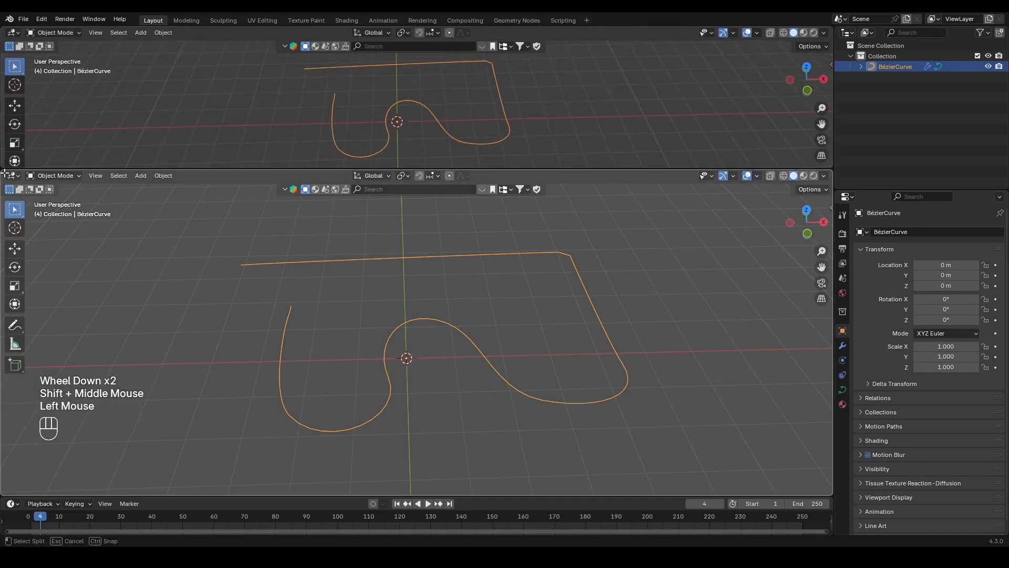
click(13, 175)
click(34, 262)
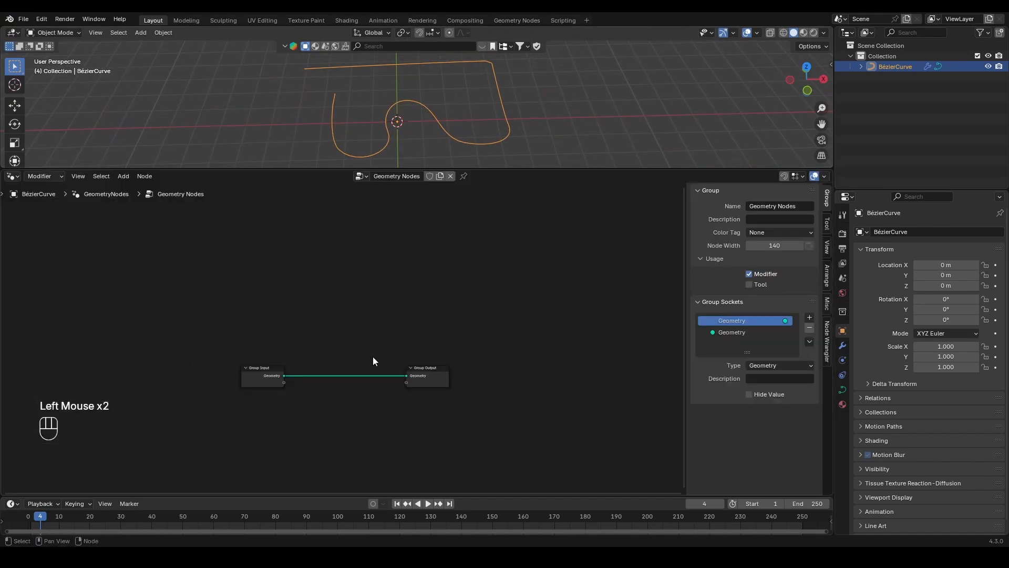
- Insert a Curve to Mesh node on the link between Group Input and Group Output
scroll(346, 404, up, 2)
middle_drag(347, 403, 343, 335)
scroll(346, 341, up, 2)
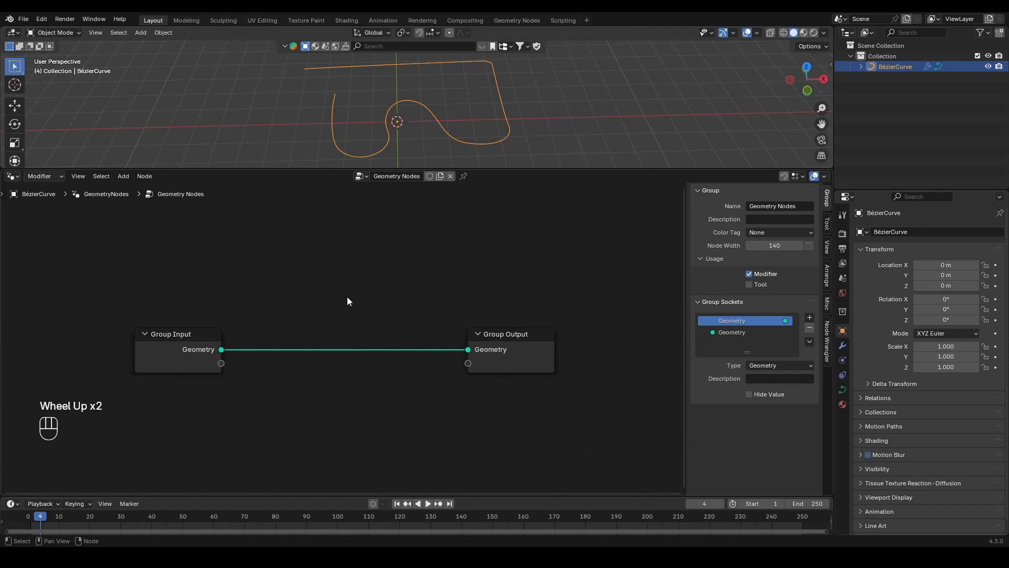
middle_drag(416, 150, 423, 130)
scroll(423, 131, down, 1)
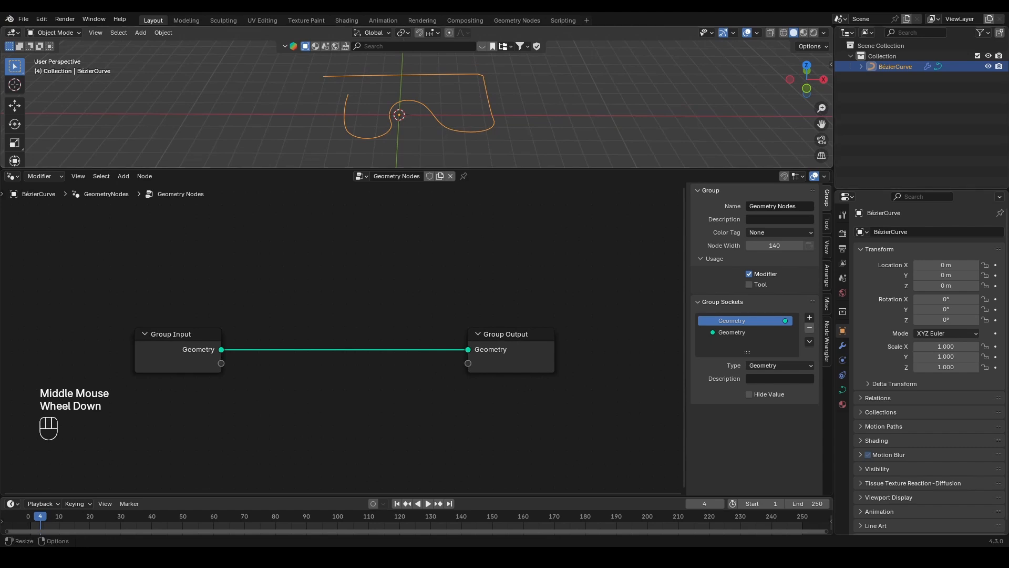
click(391, 279)
key(shift+a)
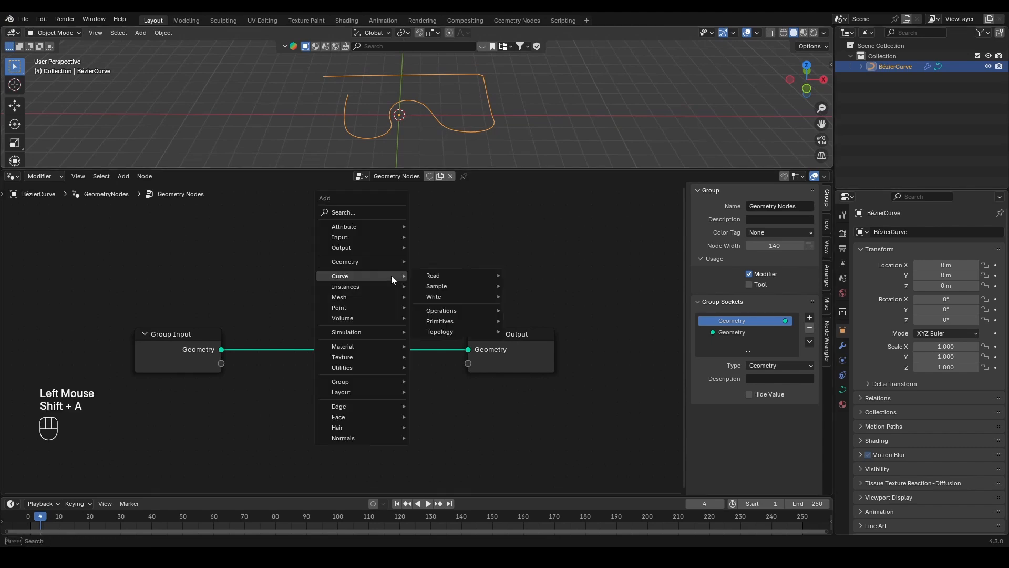
text(curve to mesh)
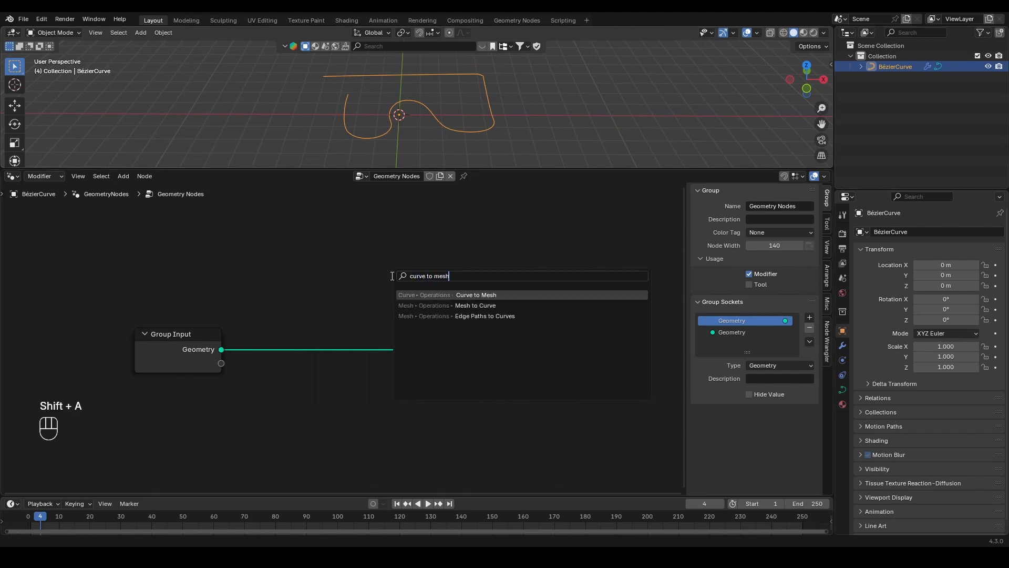
key(Return)
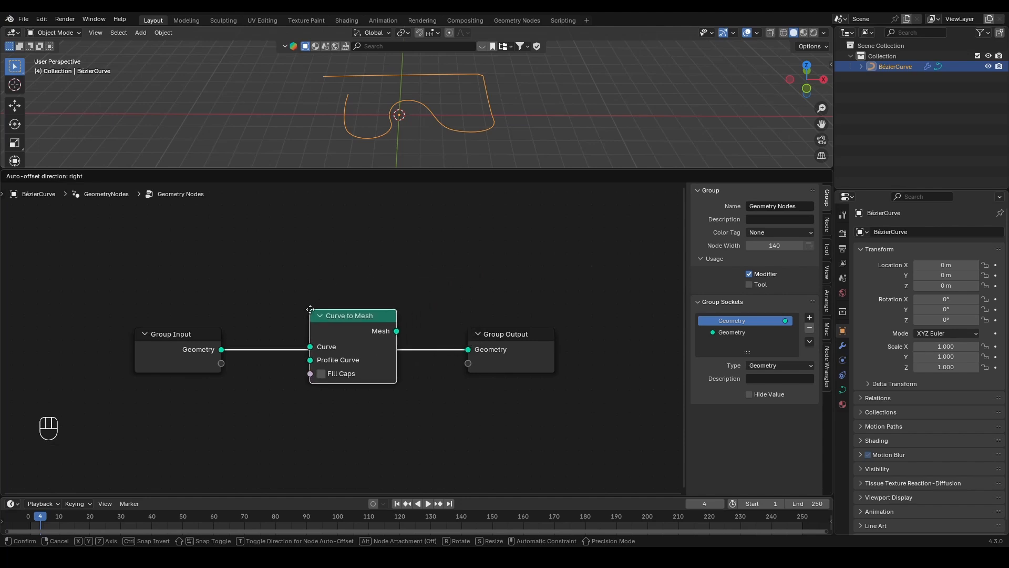
click(310, 309)
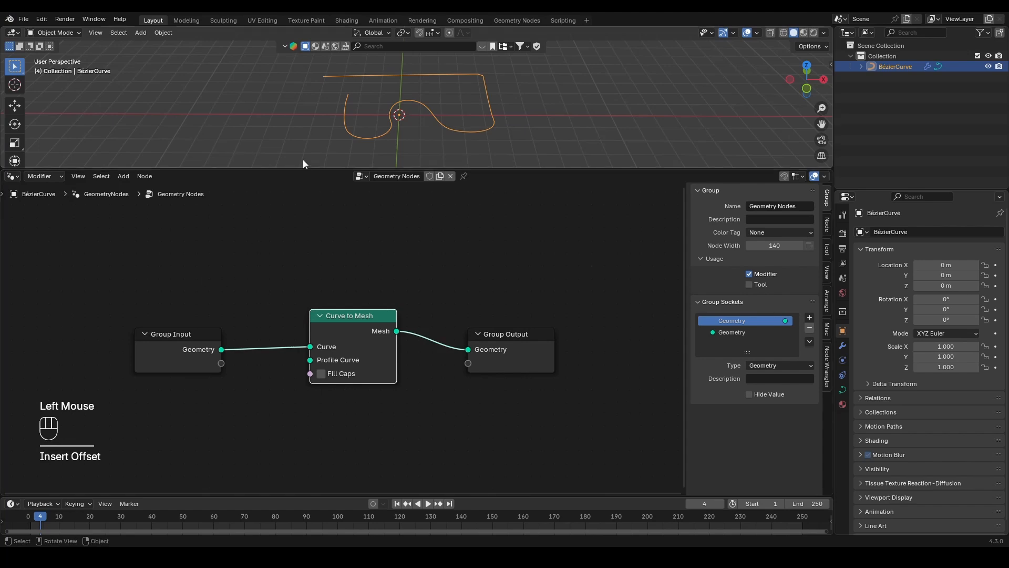
- Add a Curve Line node beneath the main link and connect its Curve output to Profile Curve of Curve to Mesh
middle_drag(386, 105, 389, 103)
scroll(390, 107, up, 2)
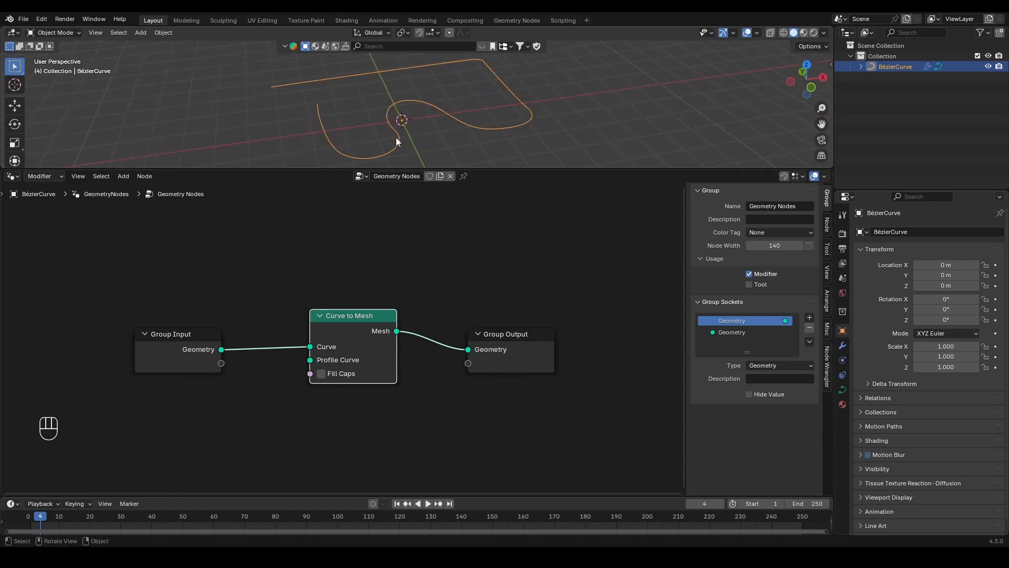
click(342, 428)
key(shift+a)
text(cu)
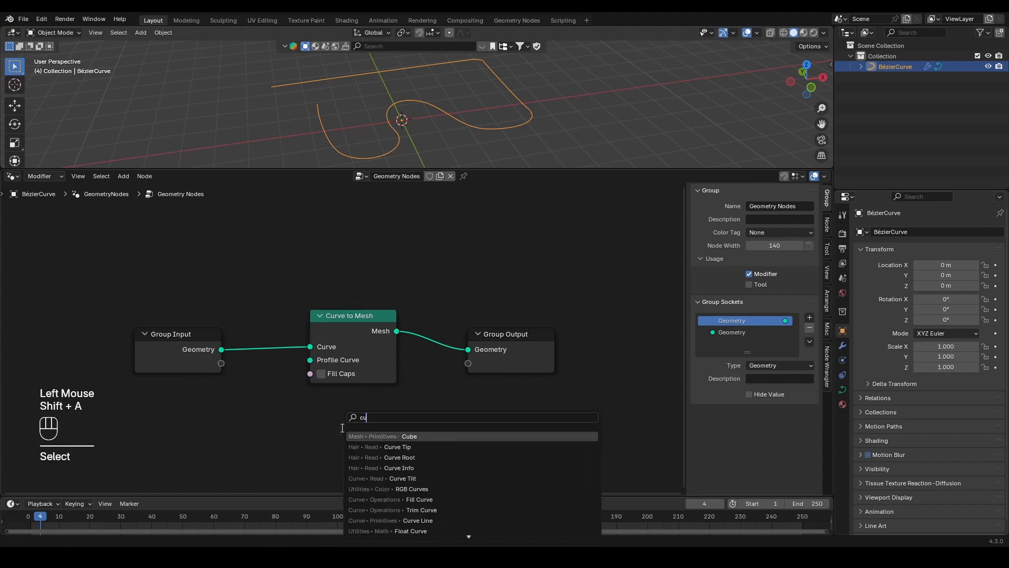
text(rve line)
key(Return)
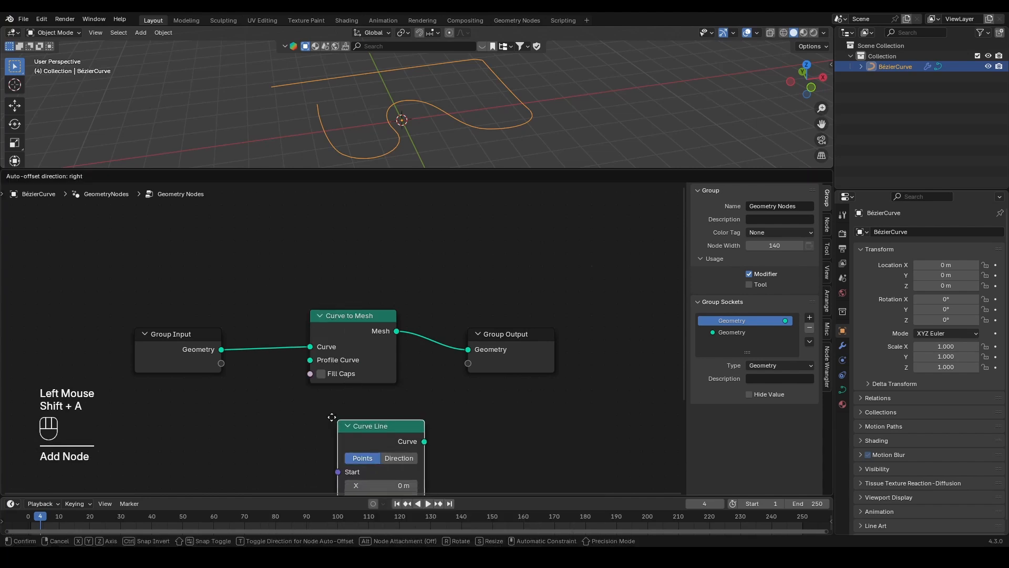
click(194, 374)
scroll(368, 331, down, 2)
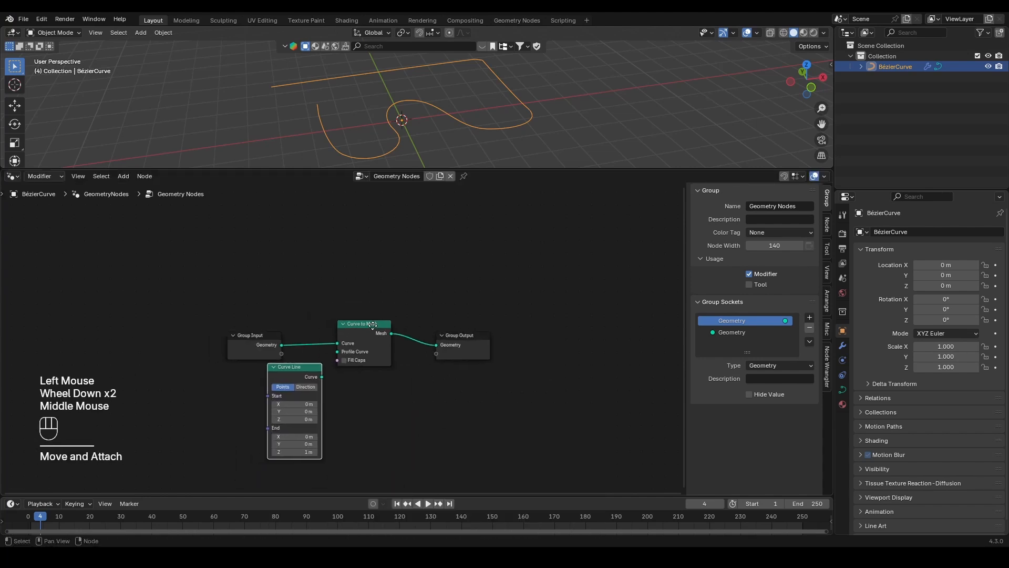
middle_drag(352, 326, 410, 279)
scroll(427, 291, up, 2)
drag(396, 322, 416, 293)
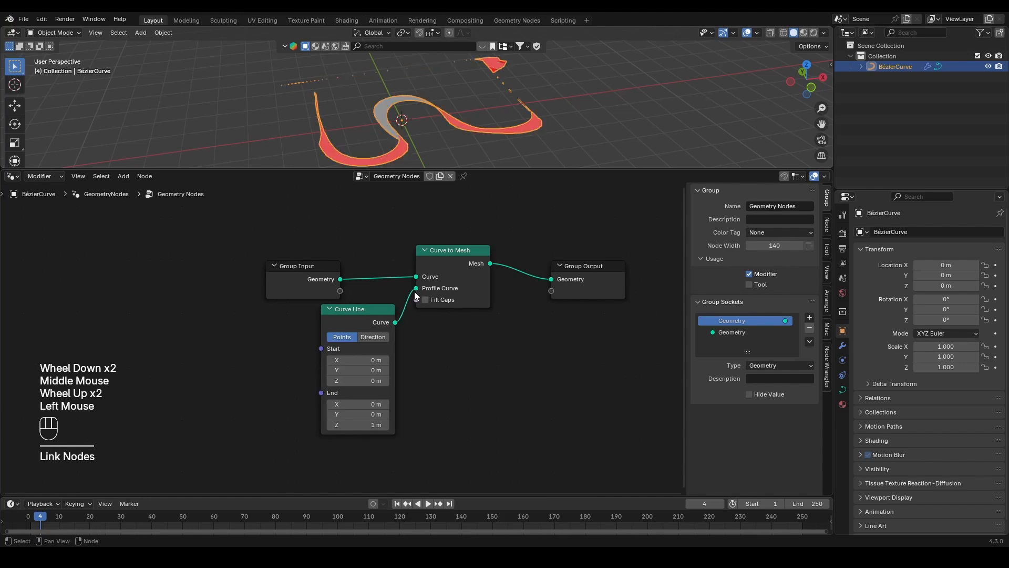
- Turn off the face orientation overlay and set the Curve Line's End Z to 0 m
click(756, 32)
click(692, 223)
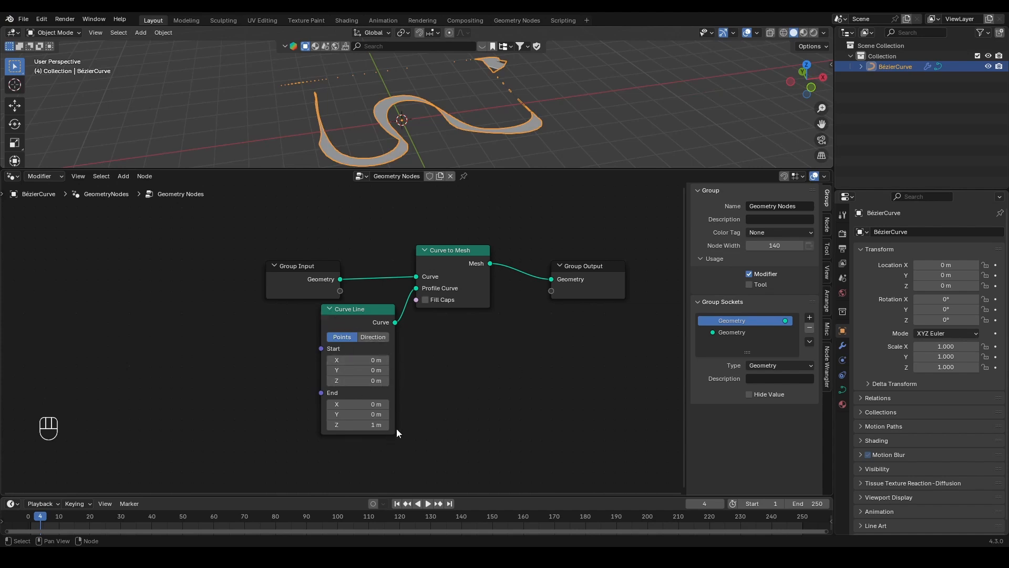
click(367, 426)
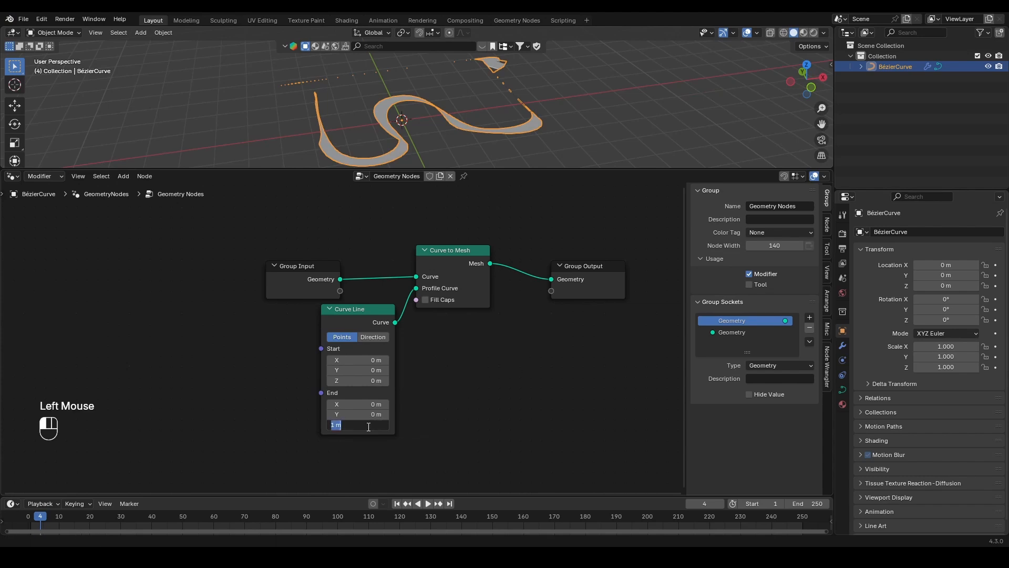
text(0)
key(Return)
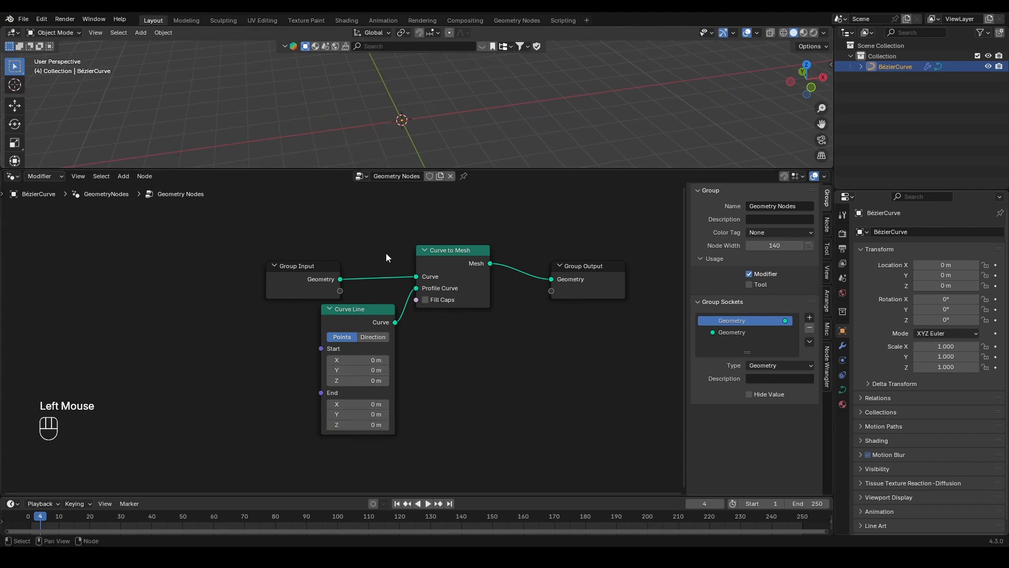
- Try out a flat road width by setting the Curve Line's Start X to -0.8 m and End X to 0.4 m
mouse_move(358, 360)
mouse_down()
mouse_move(384, 360)
mouse_move(362, 360)
mouse_up()
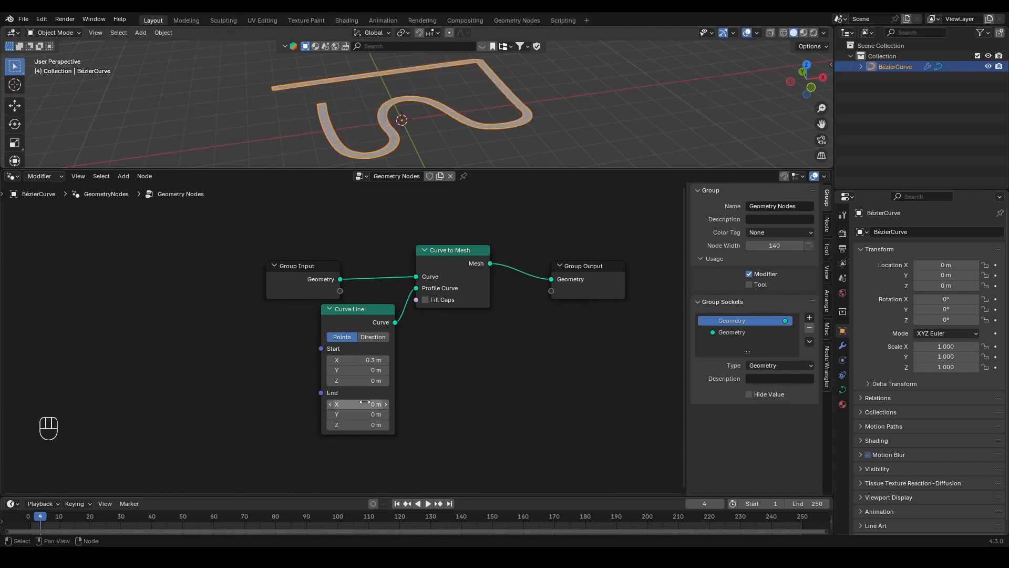
mouse_move(358, 404)
mouse_down()
mouse_move(368, 404)
mouse_move(355, 404)
mouse_up()
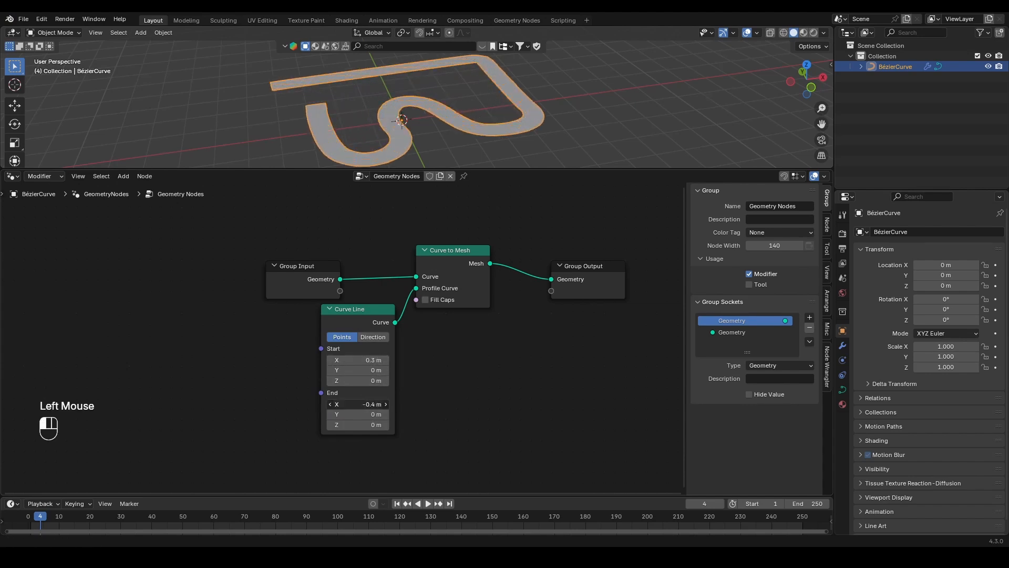
drag(362, 360, 349, 360)
drag(368, 404, 383, 404)
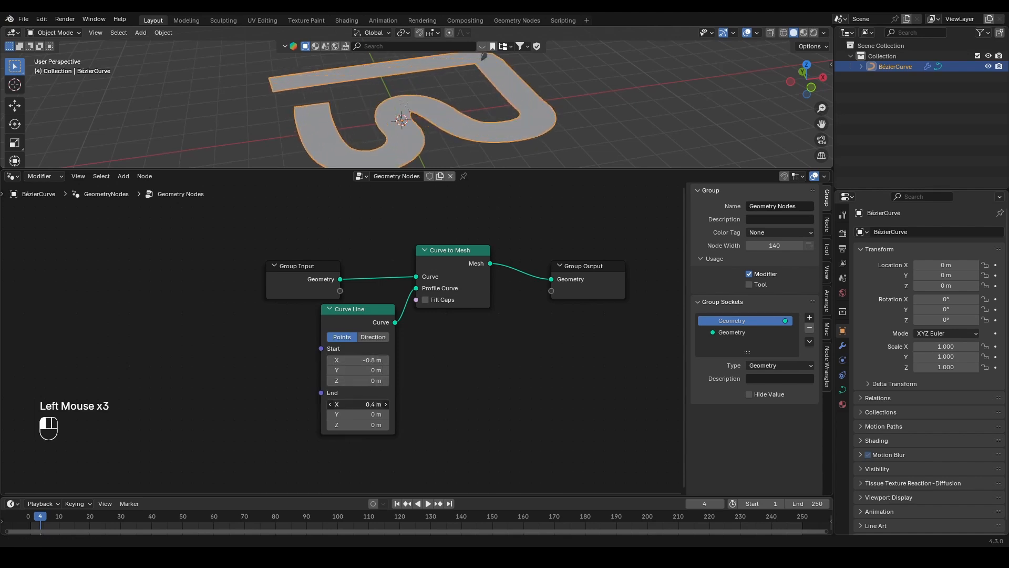
- Move the Group Input node away from the Curve Line node to make room, and display the curve's modifier properties
drag(356, 249, 257, 276)
key(g)
click(128, 279)
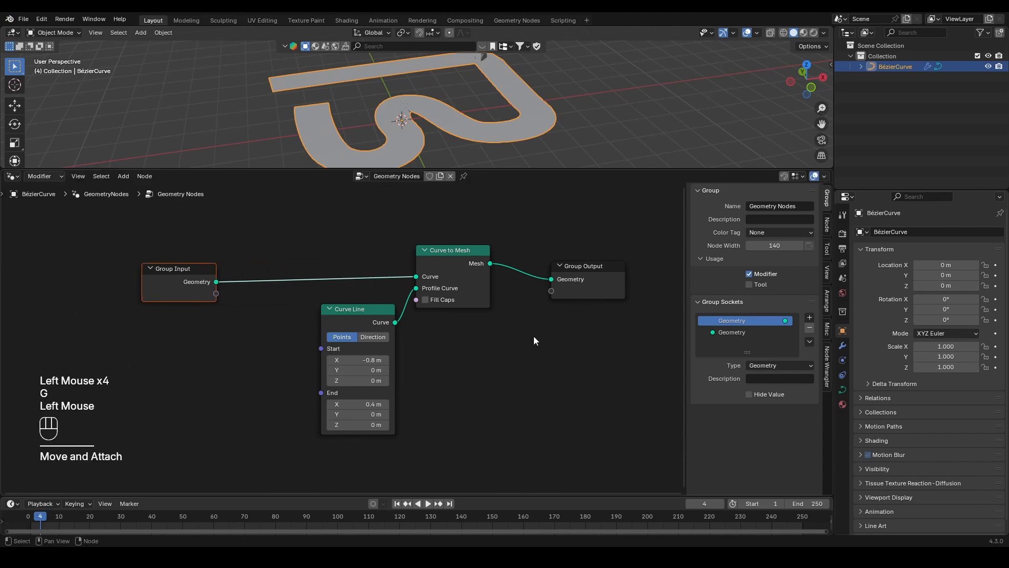
click(841, 345)
middle_drag(295, 343, 443, 332)
drag(412, 243, 261, 286)
key(g)
click(134, 287)
click(268, 315)
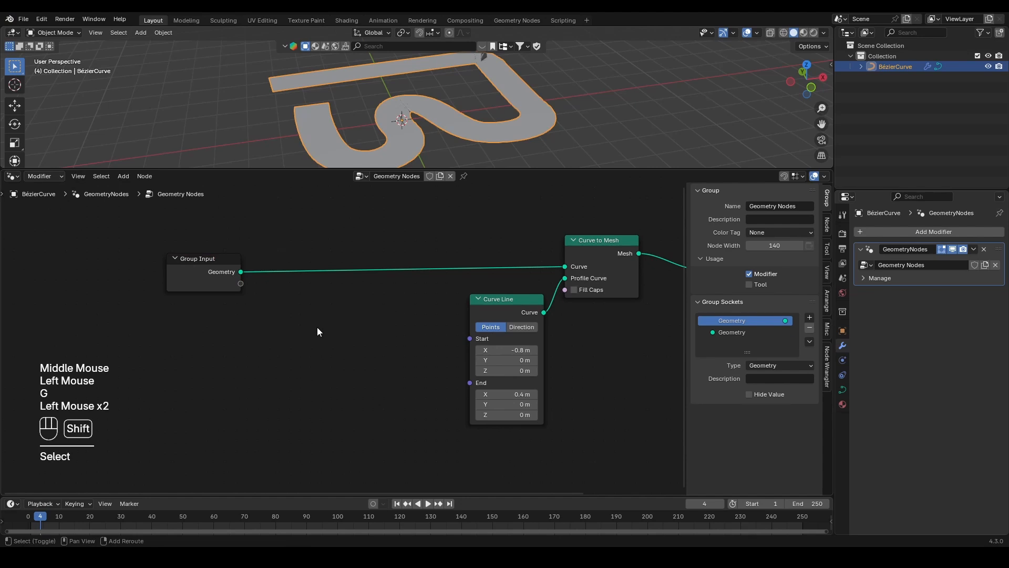
- Add two Combine XYZ nodes and link their vectors to the Curve Line's Start and End inputs
key(shift+a)
text(combi)
key(Return)
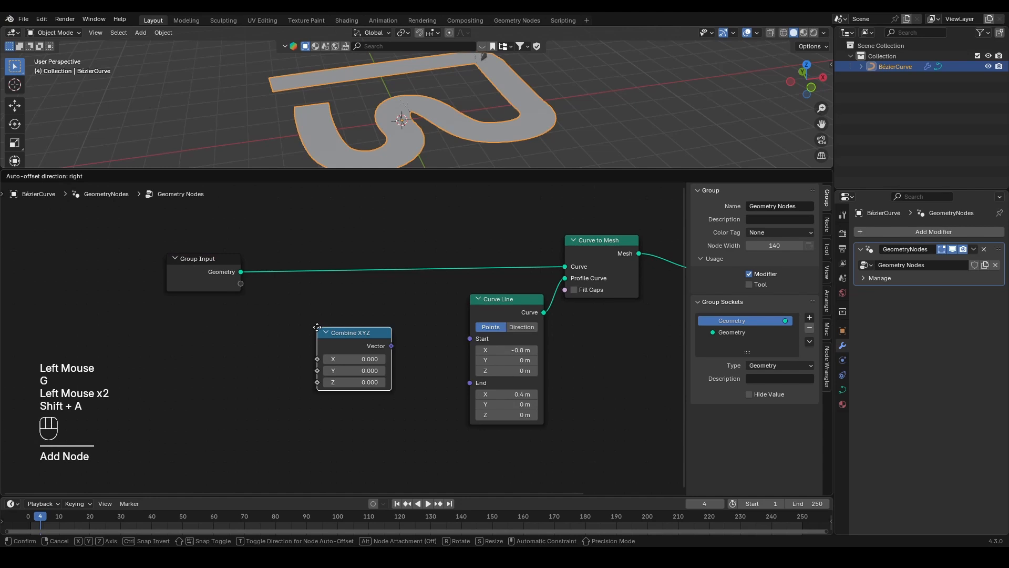
click(338, 304)
key(shift+d)
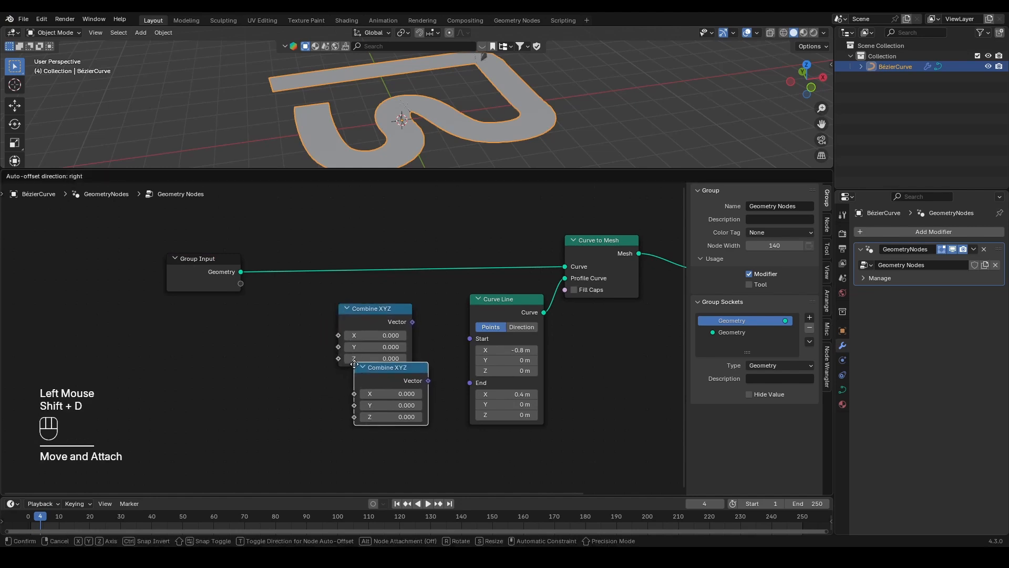
click(338, 375)
drag(412, 322, 469, 339)
drag(413, 391, 475, 356)
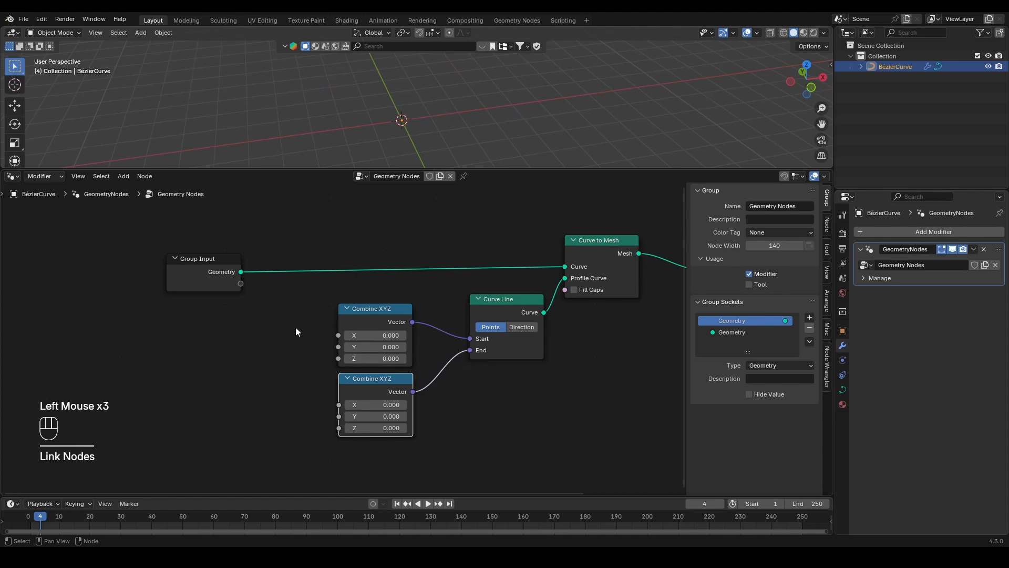
- Expose X of the Combine XYZ node feeding End as a group input named "road width" and set it to 0.330
middle_drag(296, 330, 369, 320)
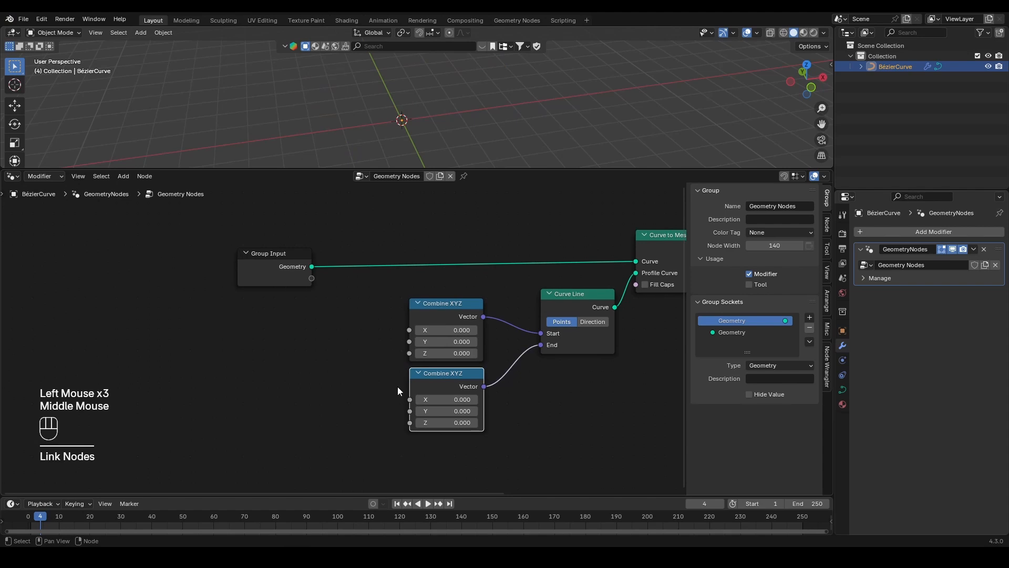
drag(410, 399, 311, 278)
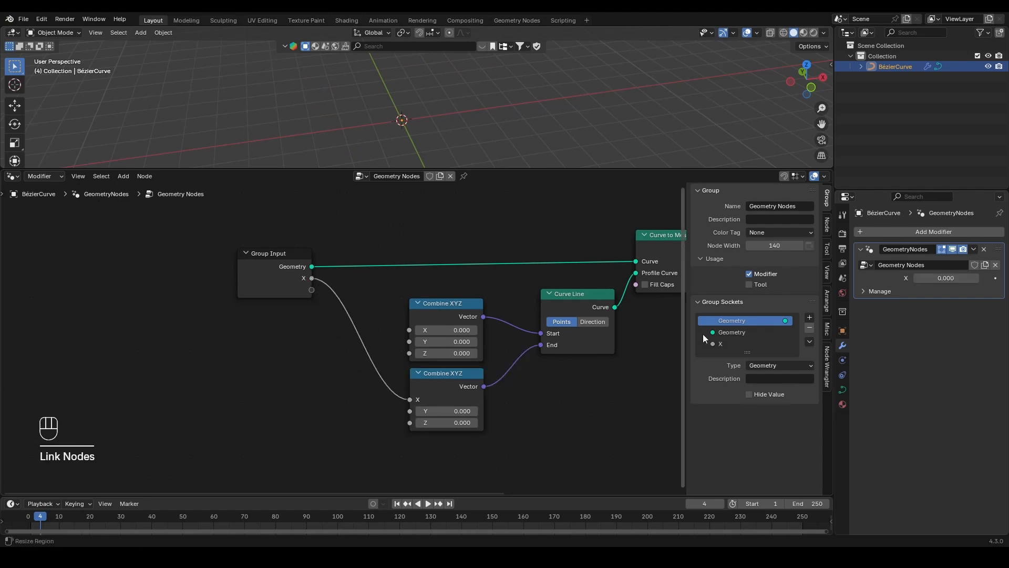
double_click(730, 342)
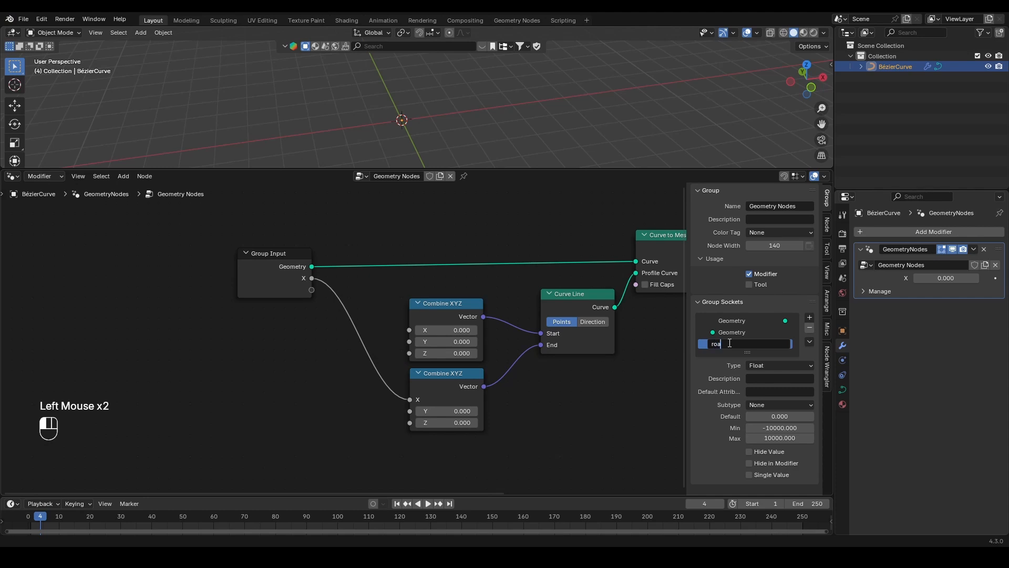
key(Return)
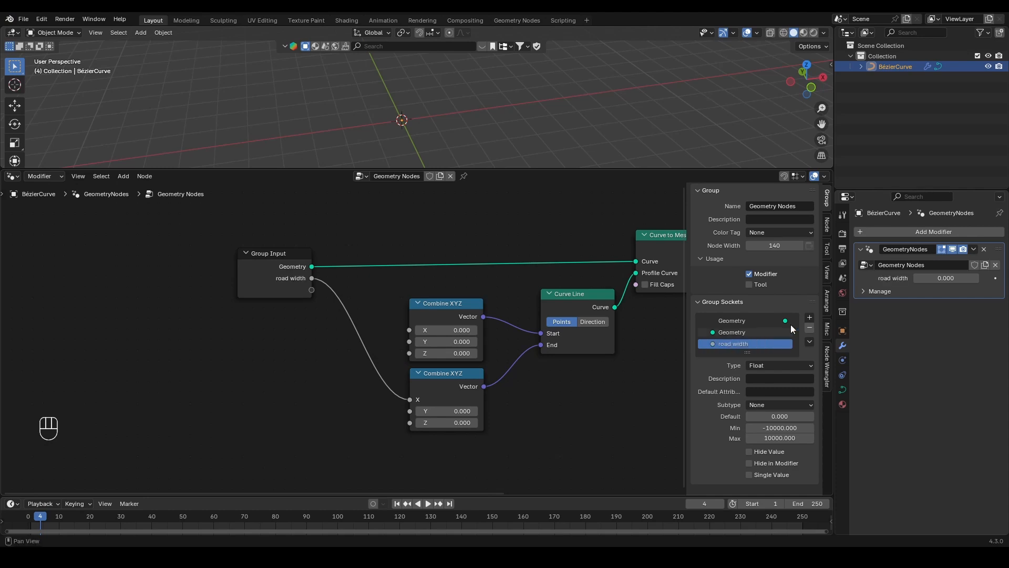
mouse_move(945, 278)
mouse_down()
mouse_move(931, 278)
mouse_move(967, 278)
mouse_move(957, 278)
mouse_up()
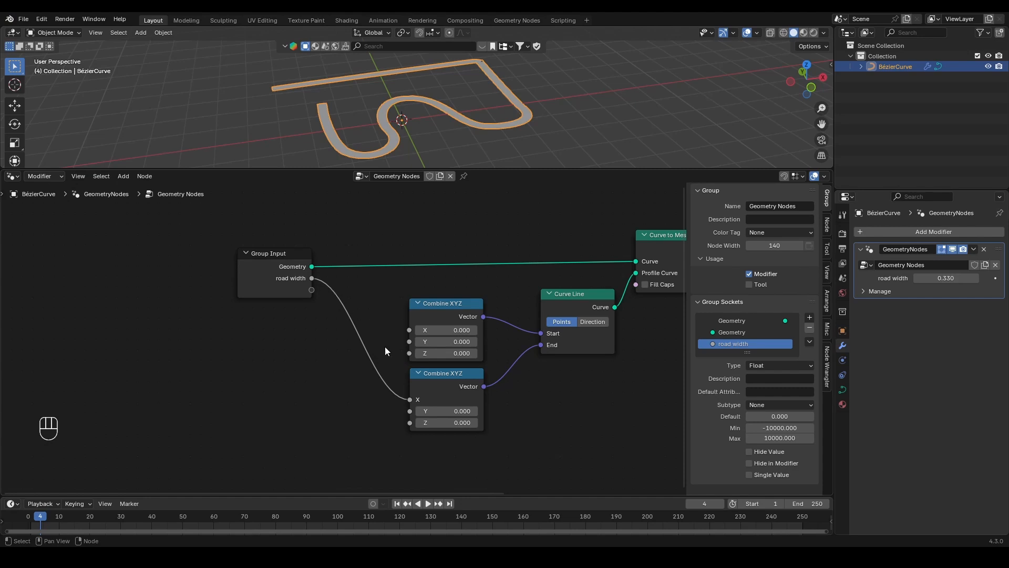
- Move Group Input further away and add a Math node set to Multiply, with road width as its first value
key(g)
click(150, 285)
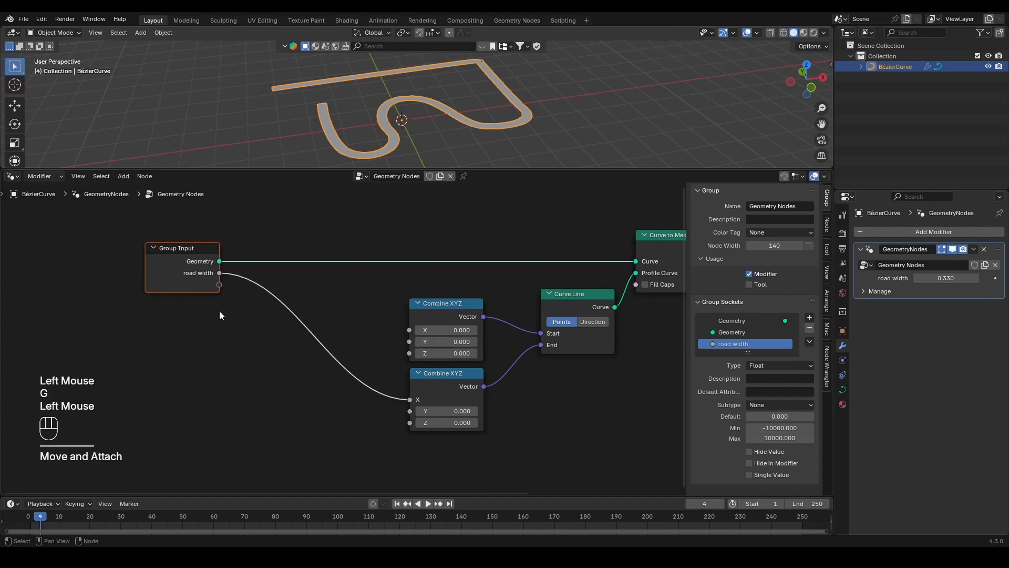
click(245, 386)
key(shift+a)
text(add)
key(Return)
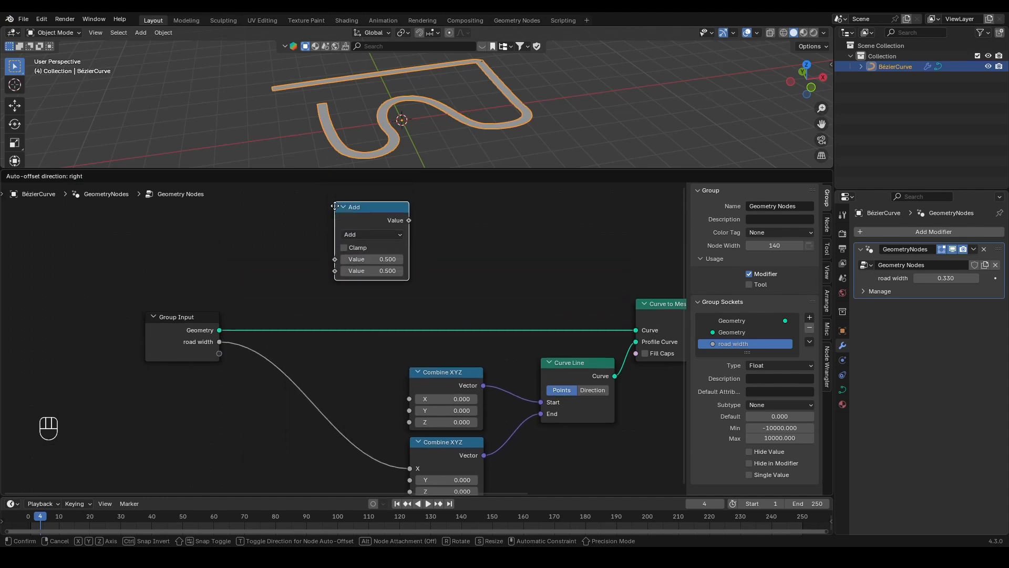
click(312, 240)
drag(220, 341, 312, 293)
click(332, 268)
click(339, 309)
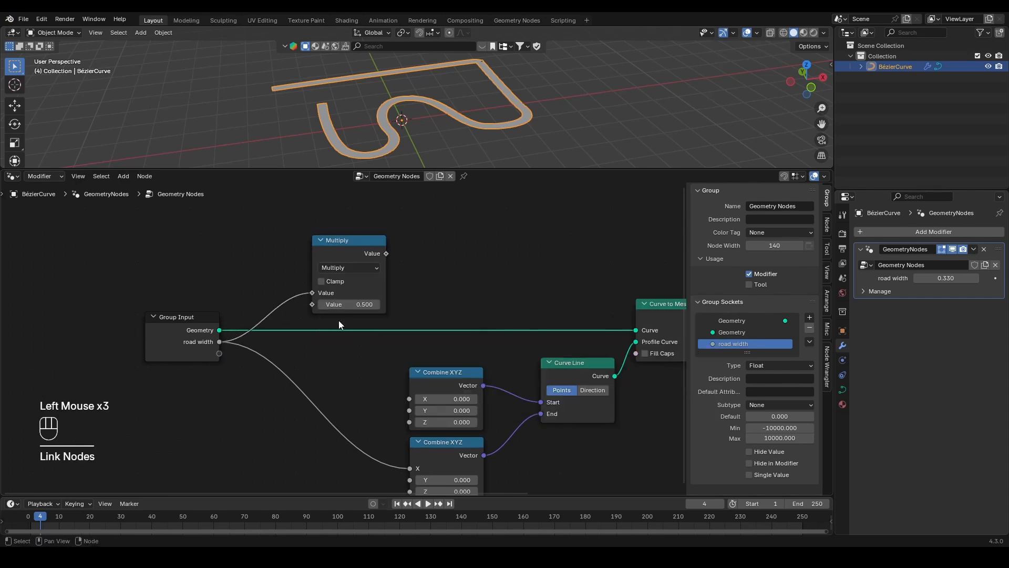
- Set the Multiply node's second value to -1 and link its result to X of the Combine XYZ node feeding Start
click(349, 305)
text(1)
key(Return)
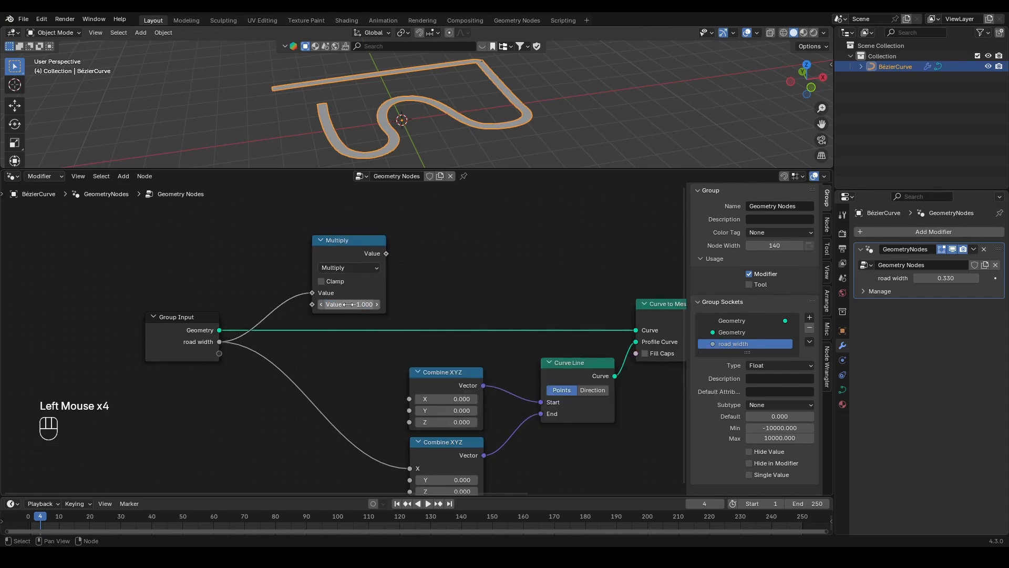
click(383, 240)
key(g)
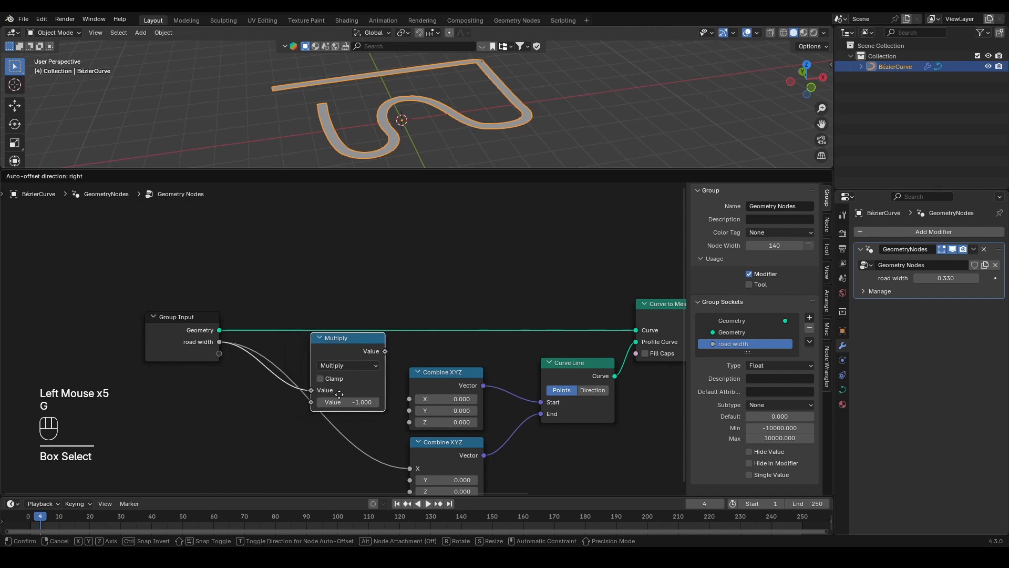
click(393, 363)
drag(393, 357, 408, 394)
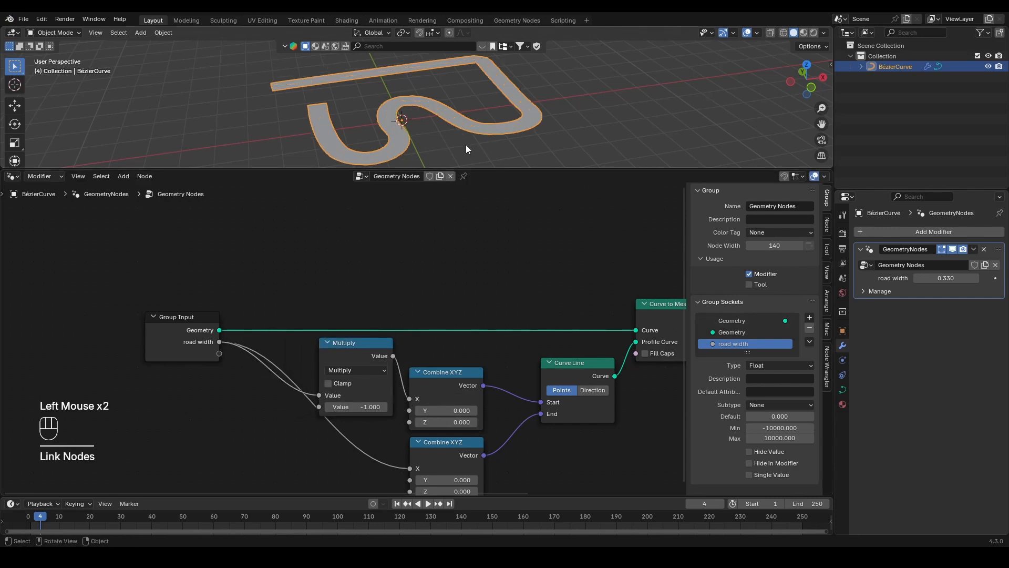
- Set the modifier's road width to 0.400 and view the road from the top
drag(946, 278, 964, 278)
scroll(500, 117, up, 1)
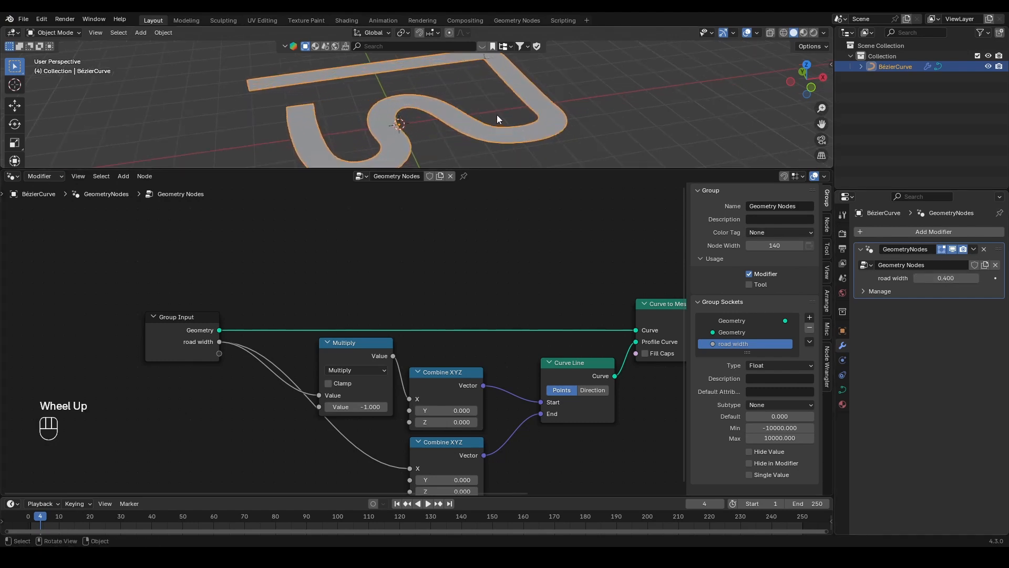
key(KP_7)
scroll(500, 112, down, 2)
scroll(501, 112, up, 1)
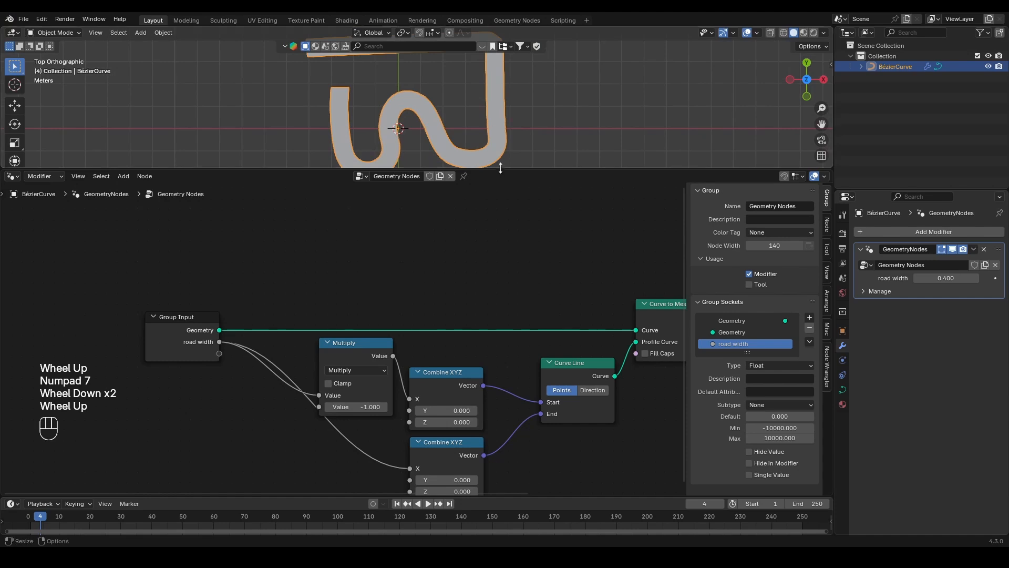
- Enlarge the 3D viewport and turn on the wireframe overlay for the road
drag(500, 167, 500, 238)
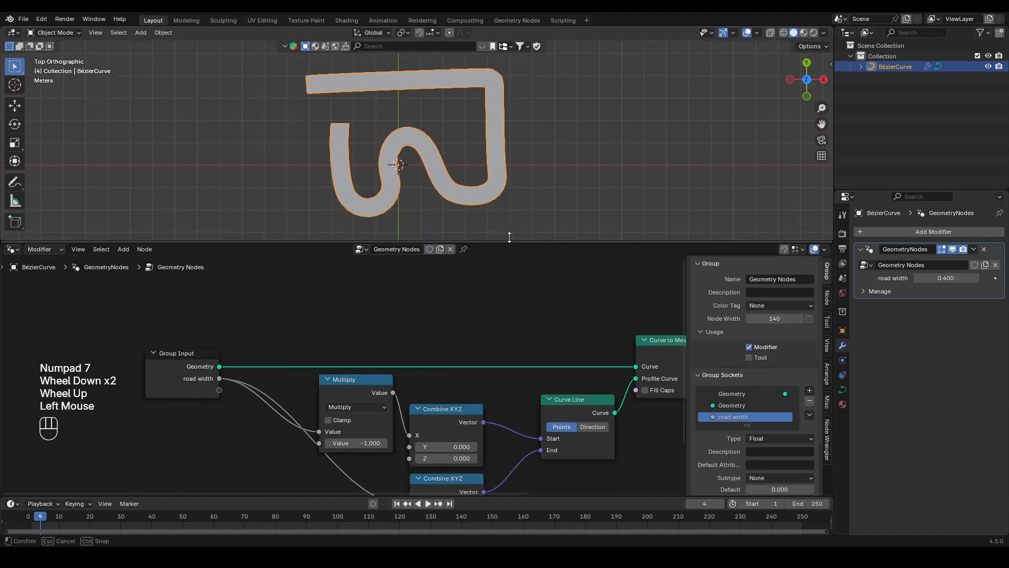
click(757, 33)
click(693, 211)
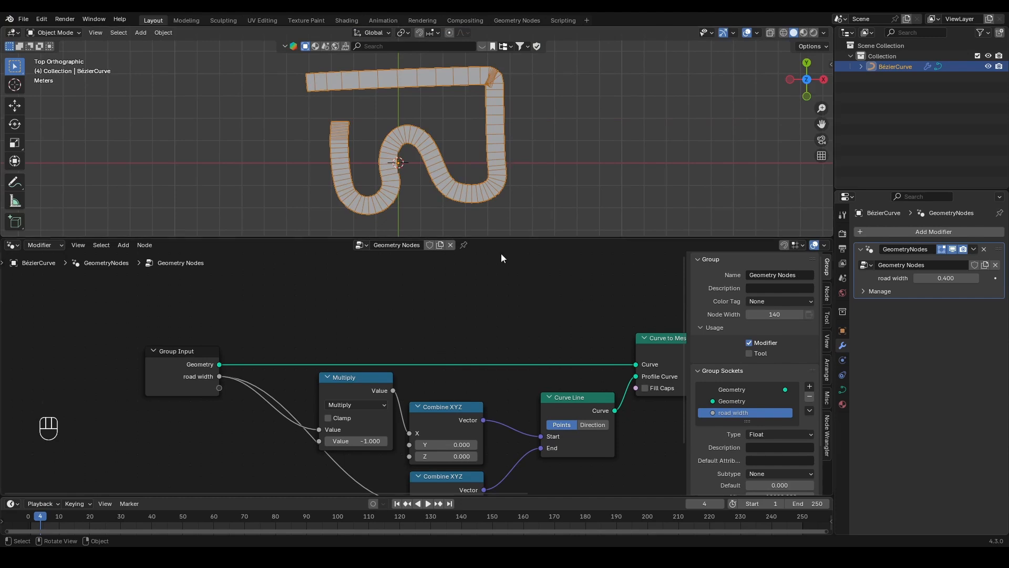
- Insert a Set Spline Type node between Group Input and the Curve input of Curve to Mesh, set to NURBS
middle_drag(512, 318, 322, 293)
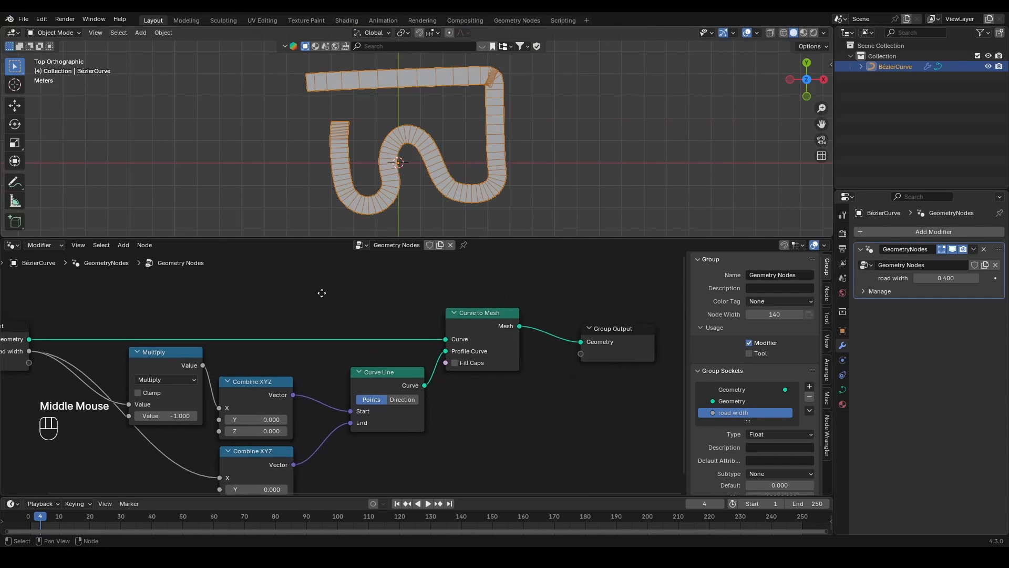
key(shift)
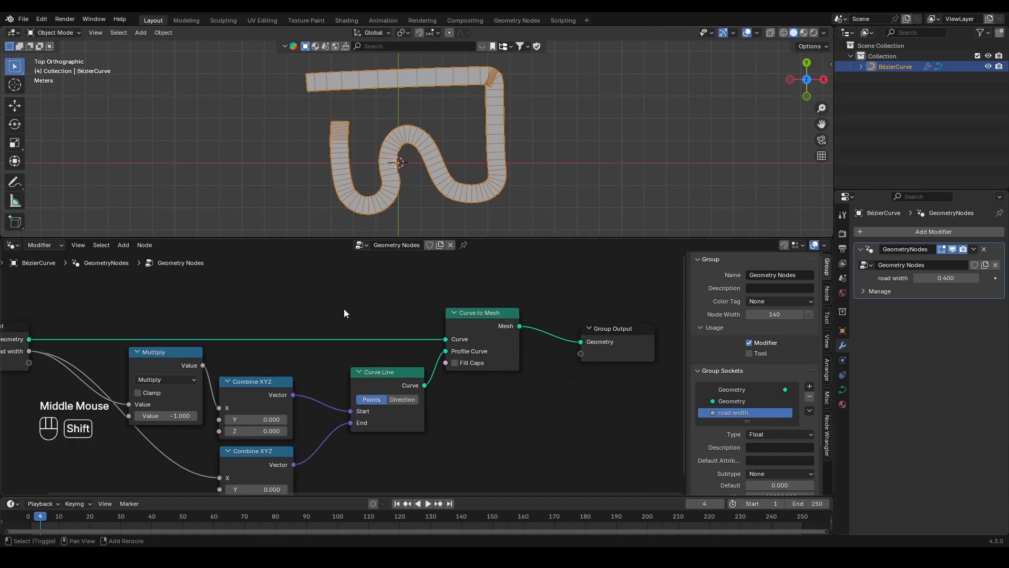
key(shift+a)
text(se)
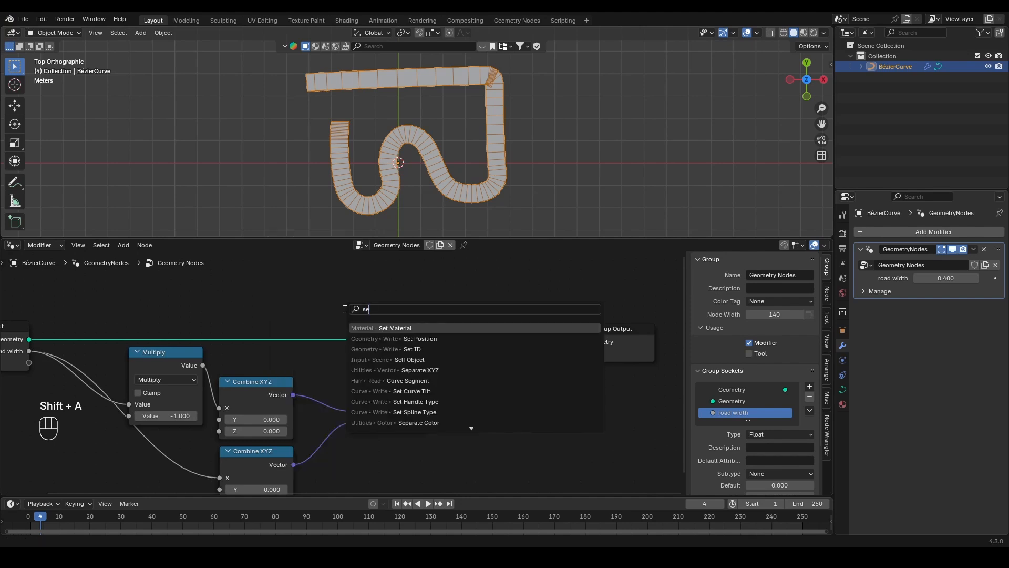
text(t spline t)
key(Return)
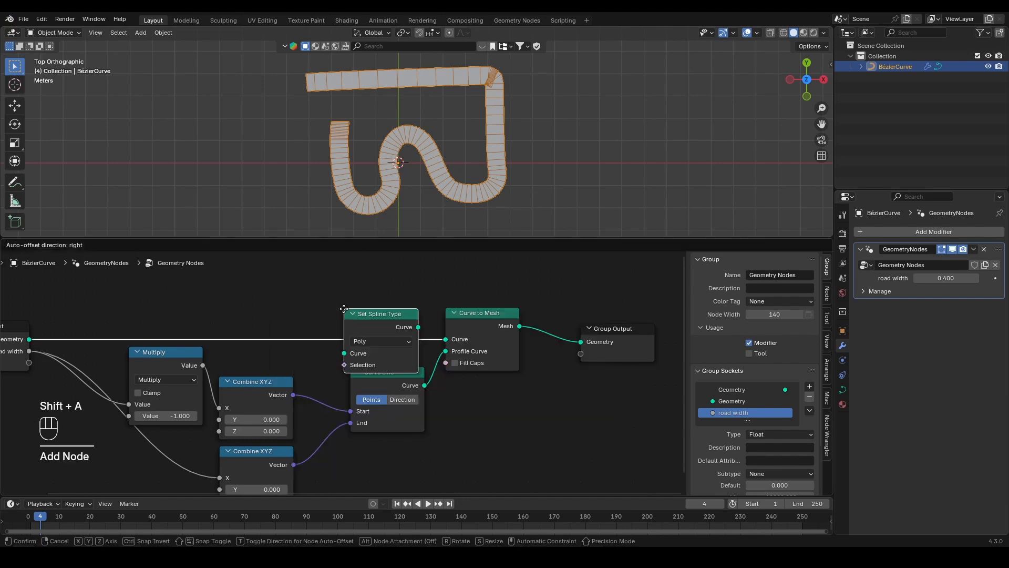
click(312, 298)
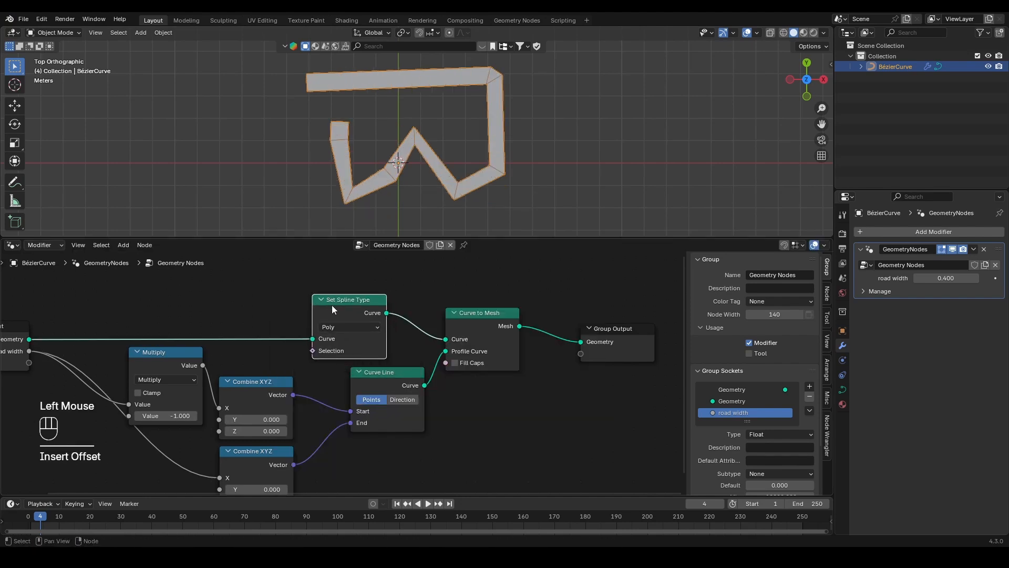
click(339, 326)
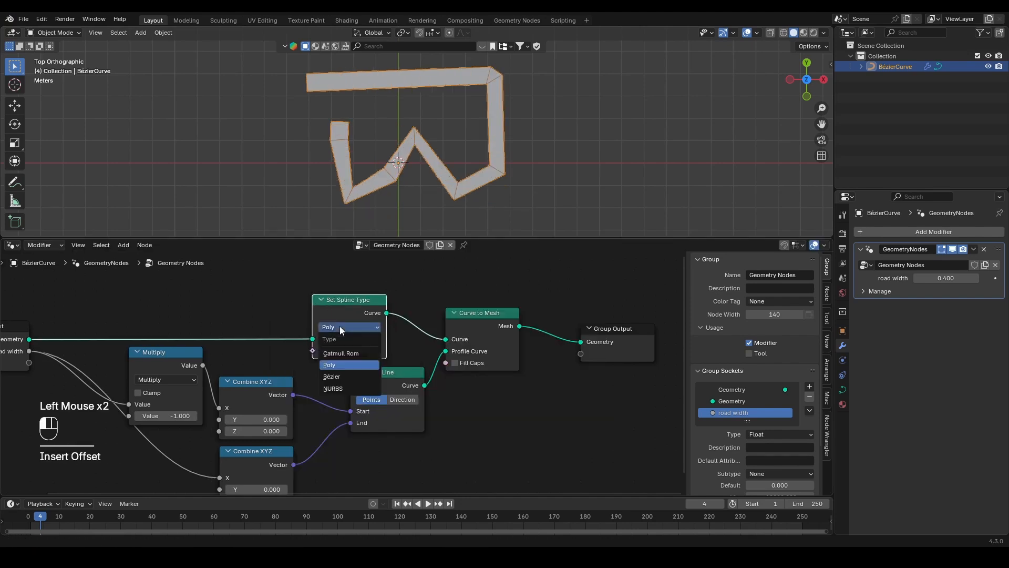
click(336, 389)
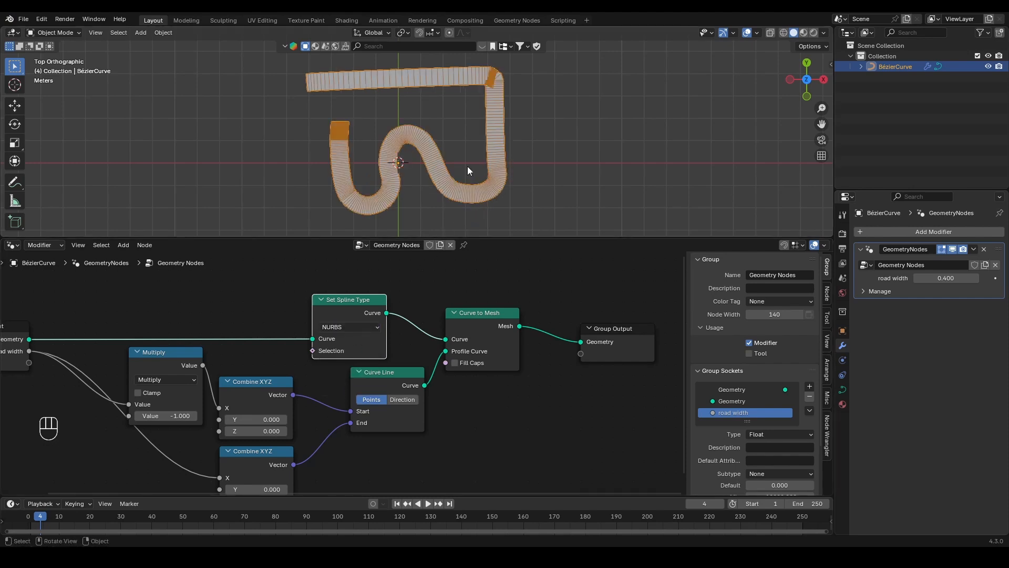
- In Edit Mode, move the overlapping control point at the road's upper-right corner about 1.14 m along -X and 0.23 m along Y
scroll(499, 173, up, 3)
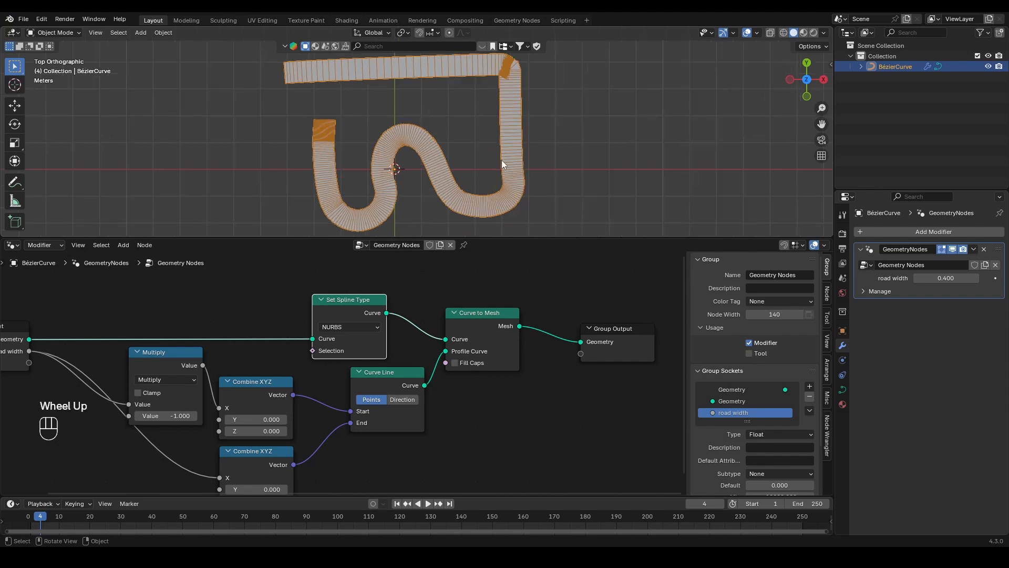
scroll(541, 115, down, 2)
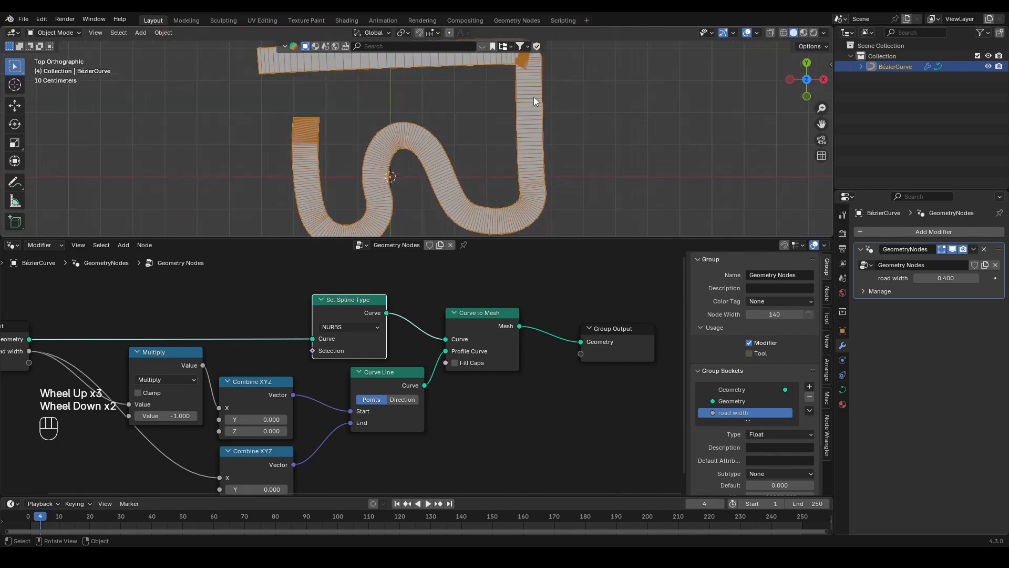
shift+middle_drag(534, 97, 491, 137)
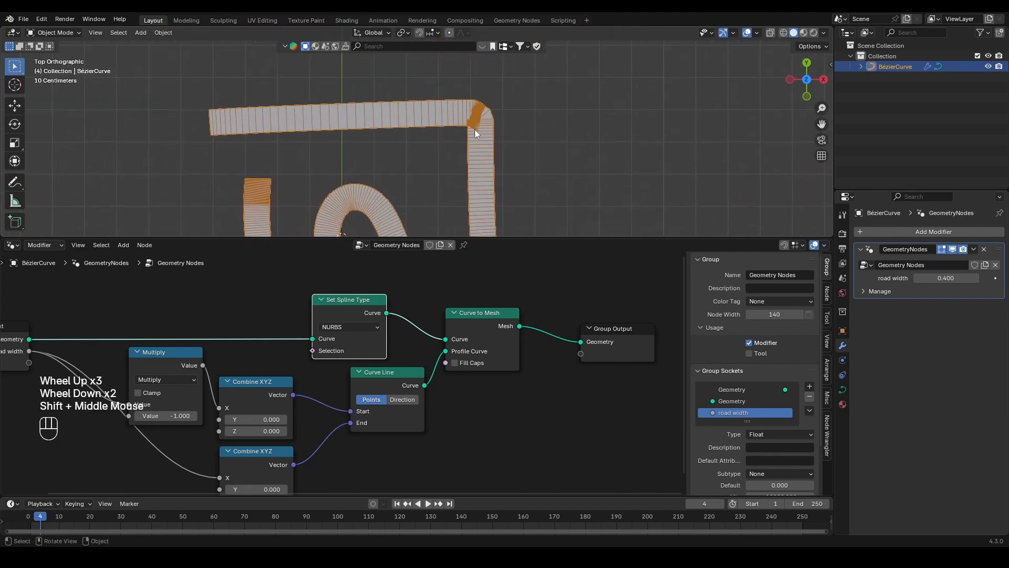
click(477, 128)
key(Tab)
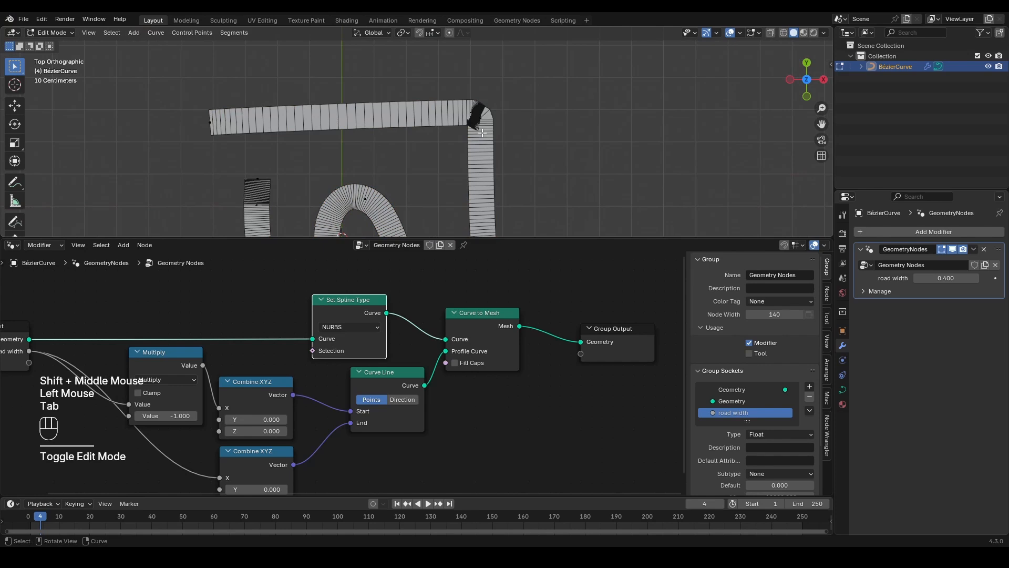
key(Tab)
key(Tab)
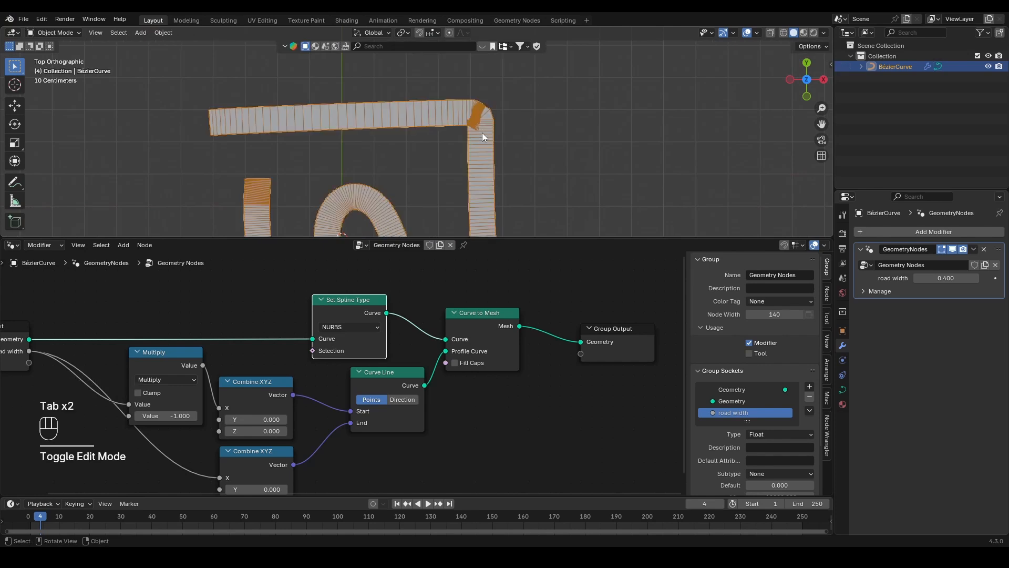
scroll(479, 129, up, 3)
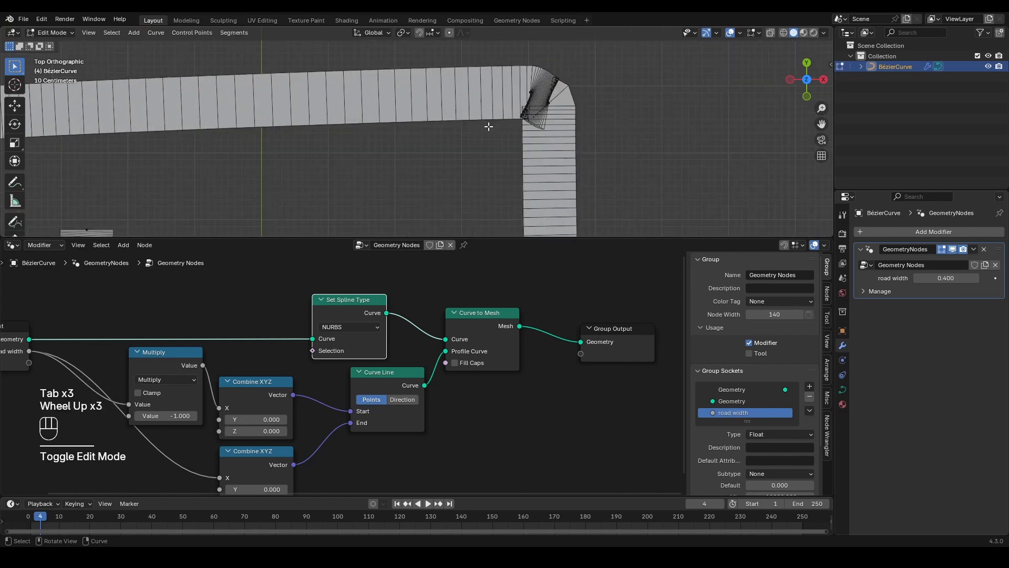
key(a)
click(531, 93)
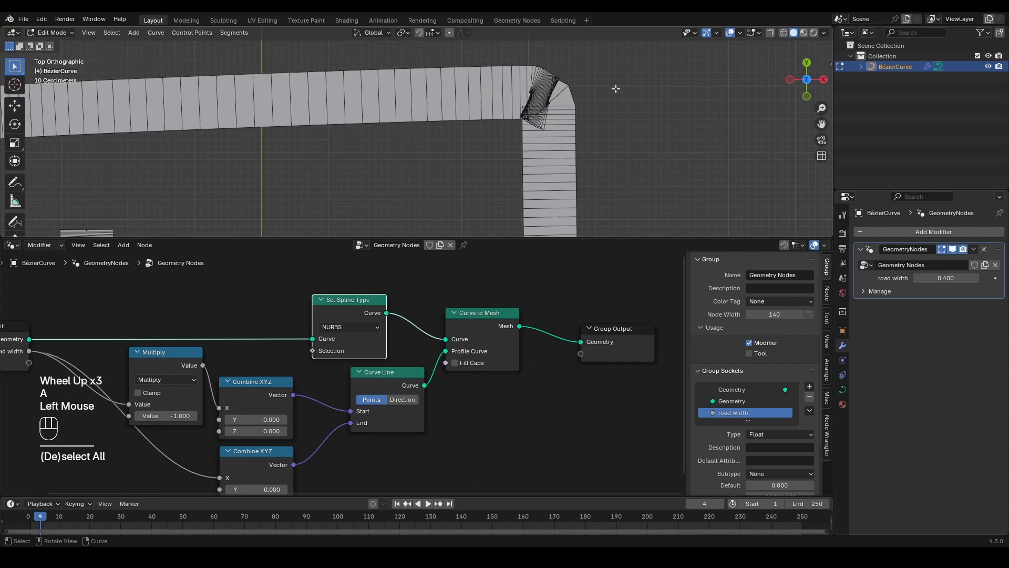
click(531, 93)
key(g)
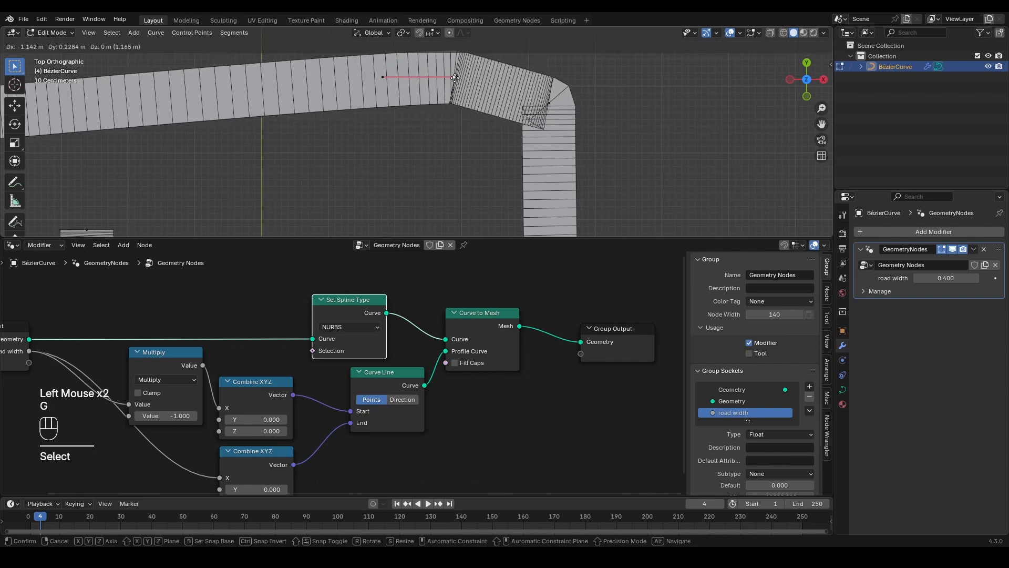
click(455, 77)
- Pull out the moved control point's handle on the corner side to smooth the start of the bend
key(s)
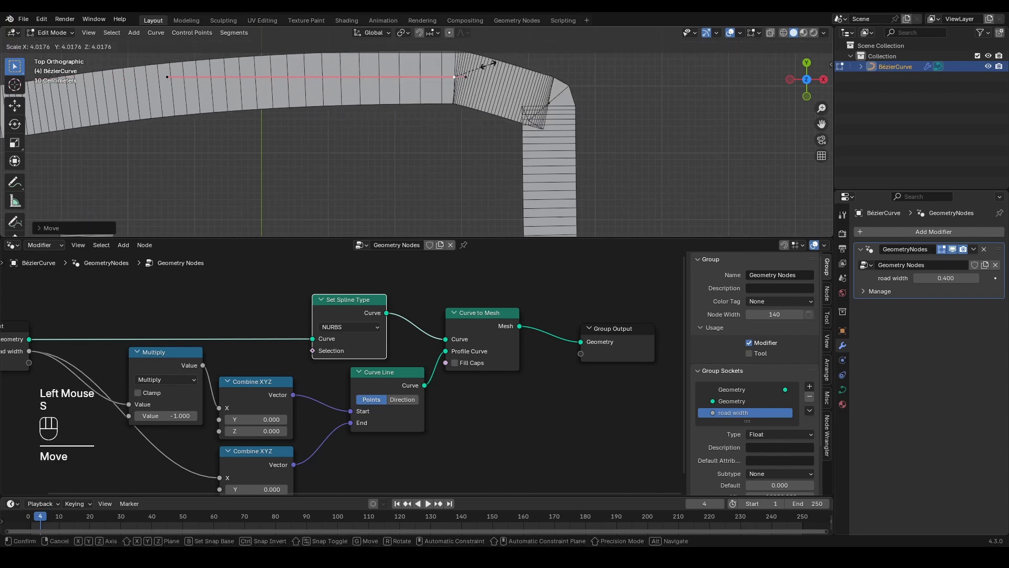
key(Escape)
click(461, 78)
key(g)
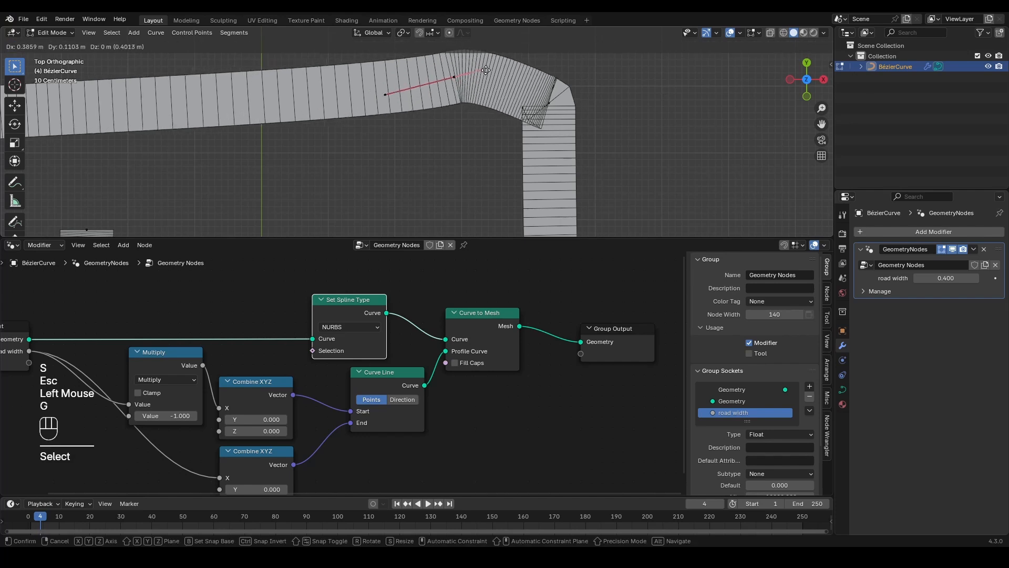
click(504, 70)
- Move the corner's other control point down and outward, and raise its upper handle about 0.74 m to round the bend
click(549, 102)
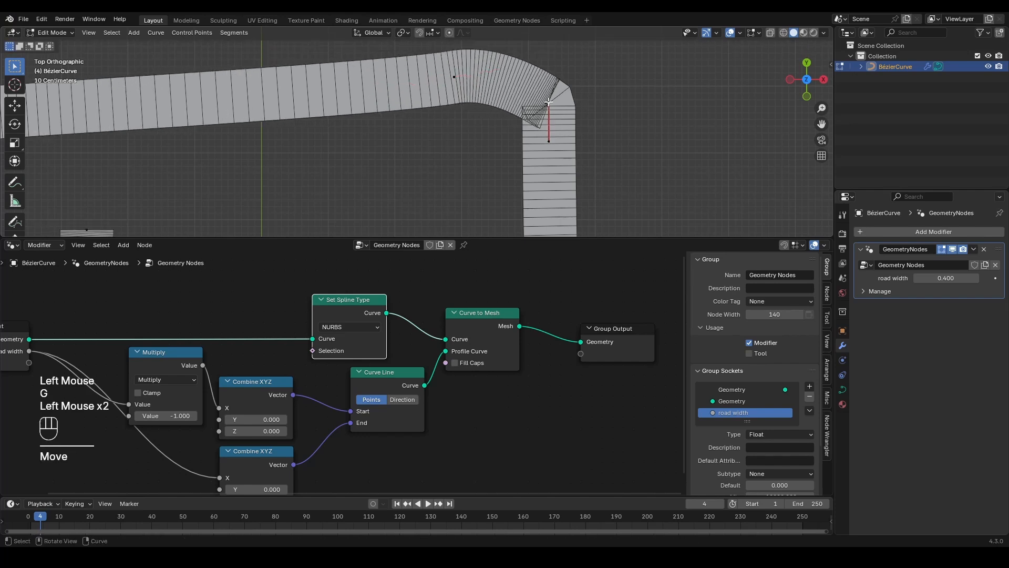
key(g)
click(567, 140)
click(562, 134)
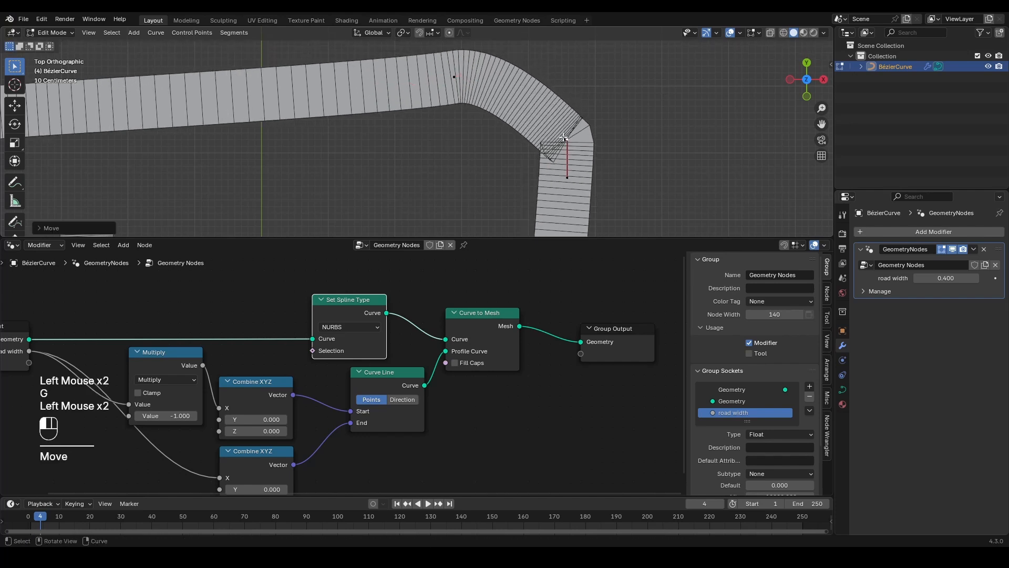
key(g)
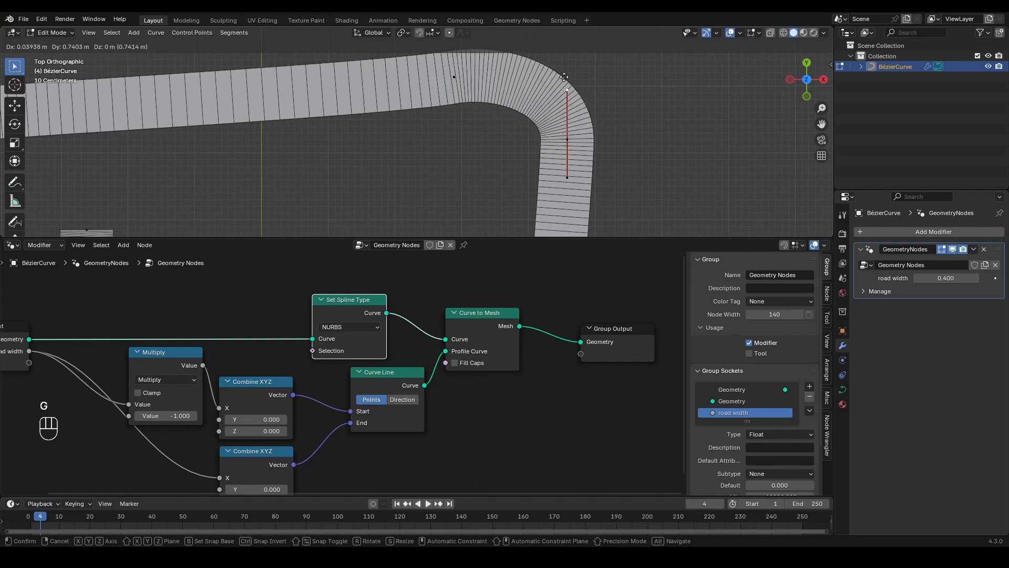
click(564, 77)
- Return to Object Mode with the curve deselected and turn off the wireframe overlay
scroll(568, 133, down, 3)
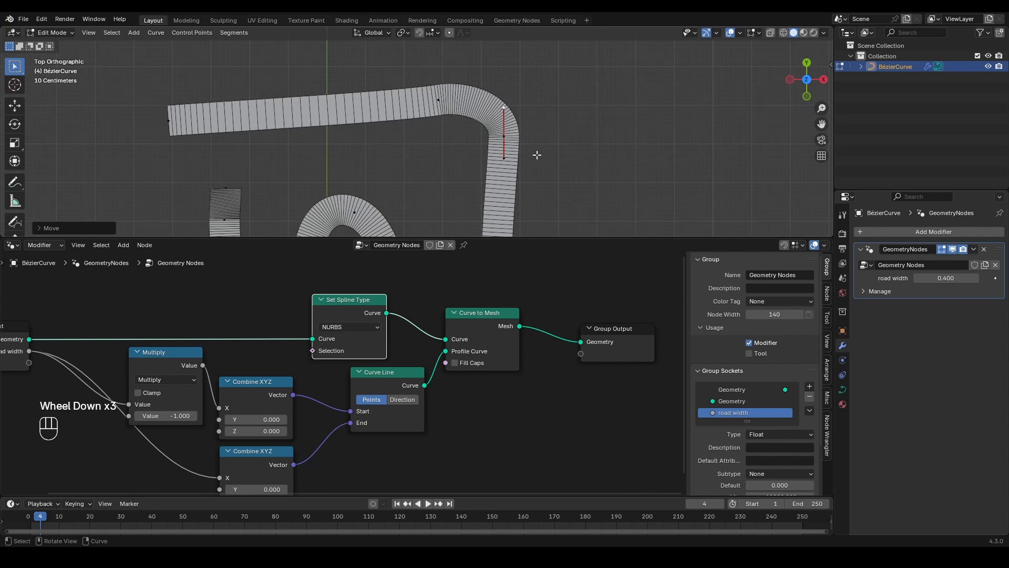
scroll(537, 155, up, 2)
click(455, 86)
key(Tab)
scroll(440, 159, down, 3)
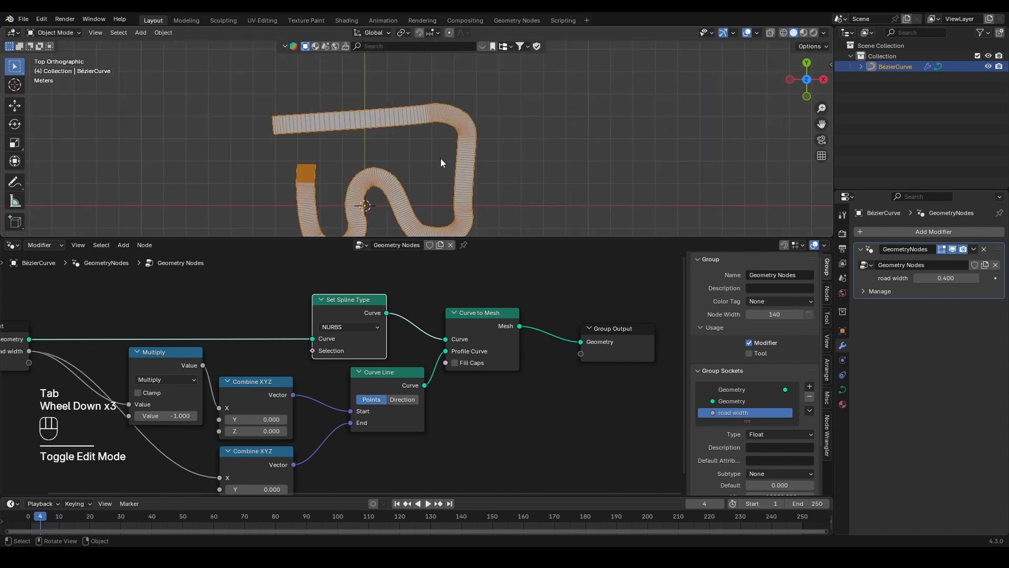
middle_drag(441, 159, 433, 121)
click(434, 122)
click(758, 33)
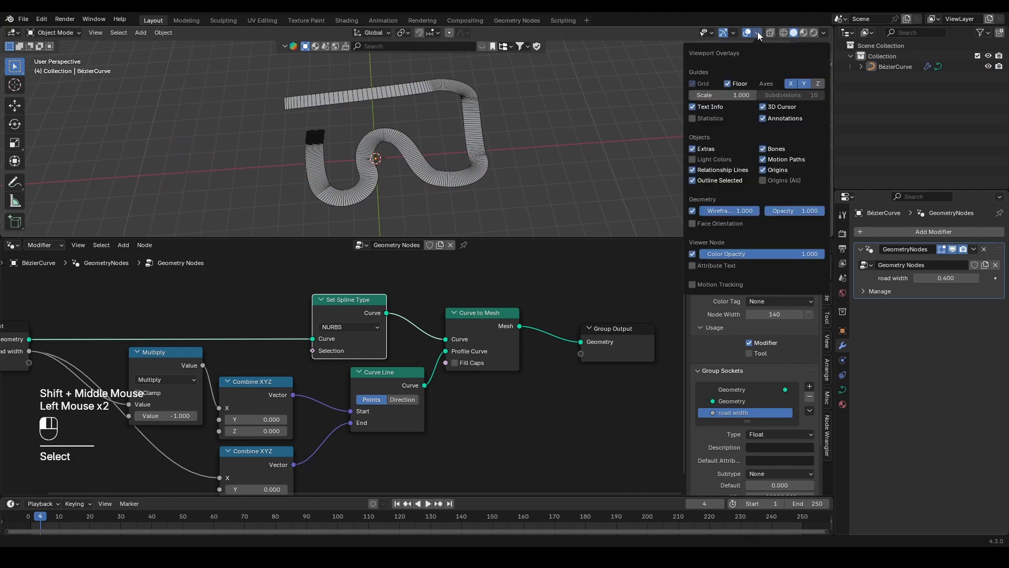
click(692, 211)
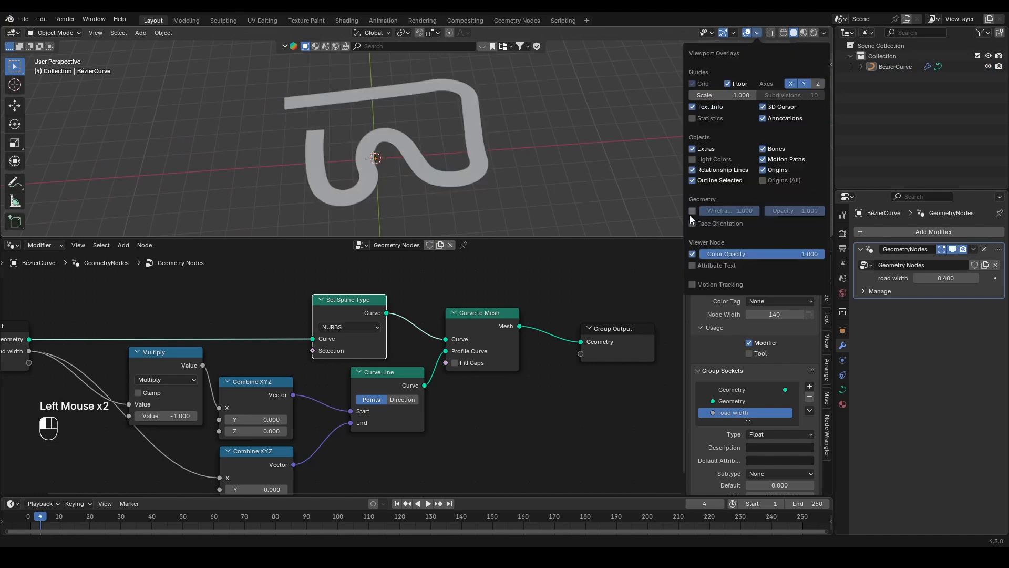
middle_drag(415, 122, 422, 132)
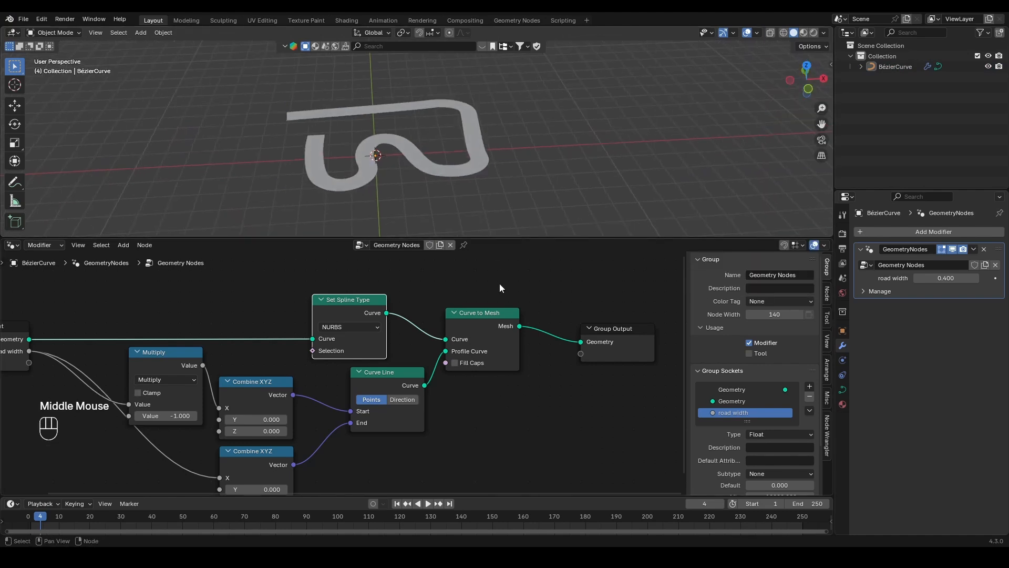
- Create a new material on the Bézier curve and name it "road"
click(843, 403)
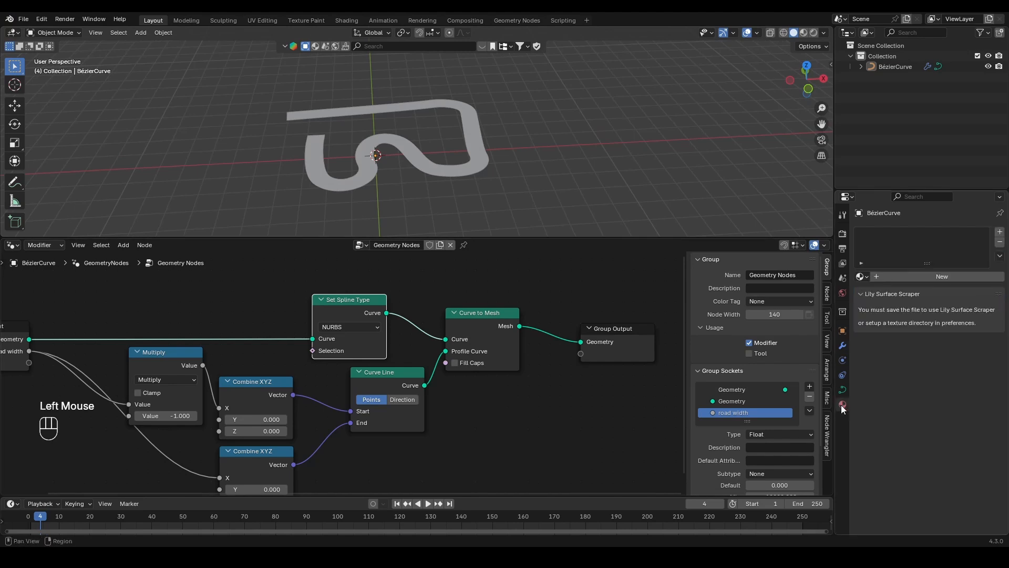
click(887, 276)
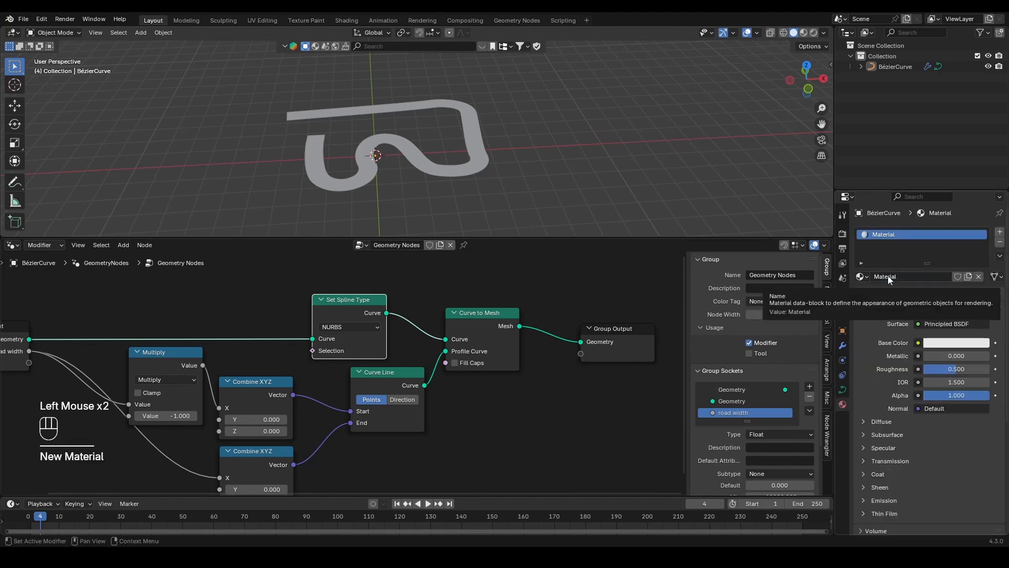
click(888, 276)
text(road)
key(Return)
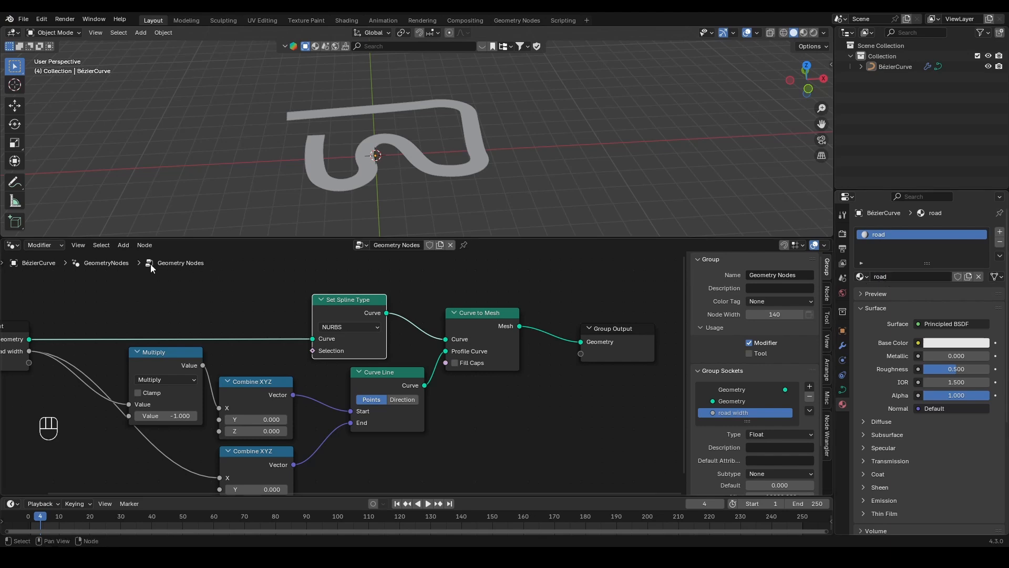
- Switch the node area to the Shader Editor and show the whole node tree of the road material
click(11, 245)
click(40, 343)
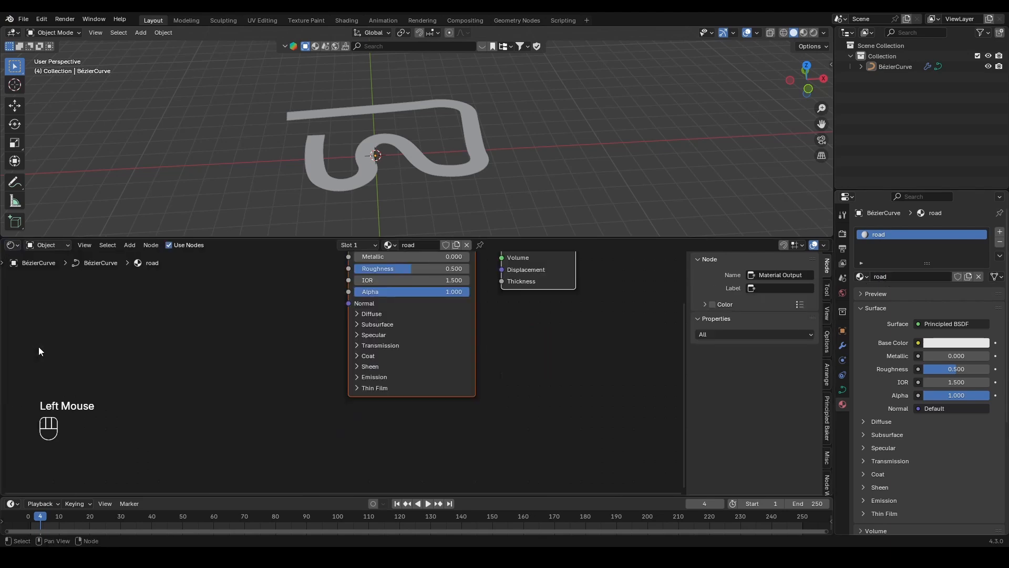
scroll(212, 341, down, 3)
middle_drag(237, 331, 296, 365)
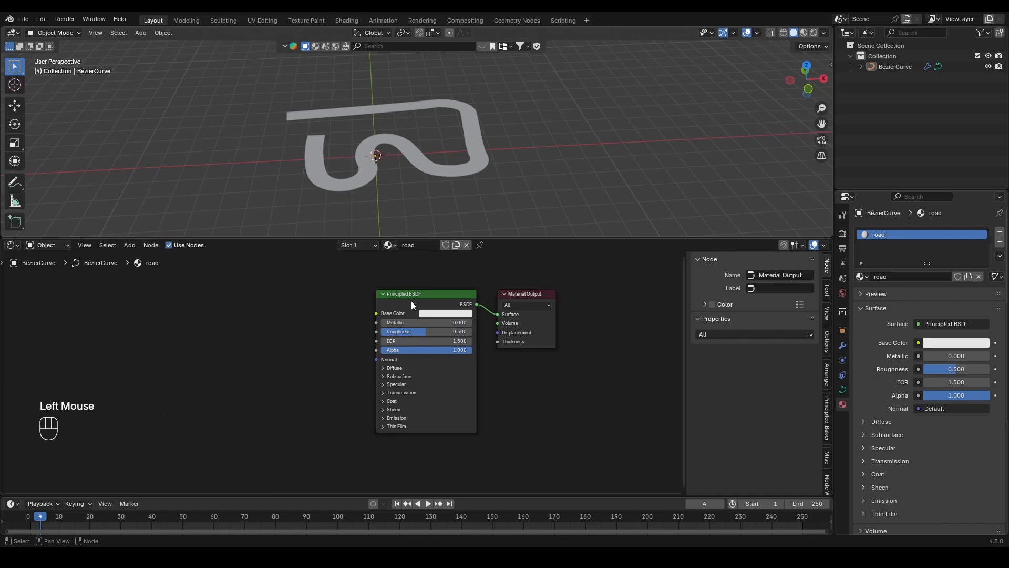
- Add an Image Texture with Mapping and Texture Coordinate nodes to the Principled BSDF's Base Color using Node Wrangler's texture setup
click(412, 299)
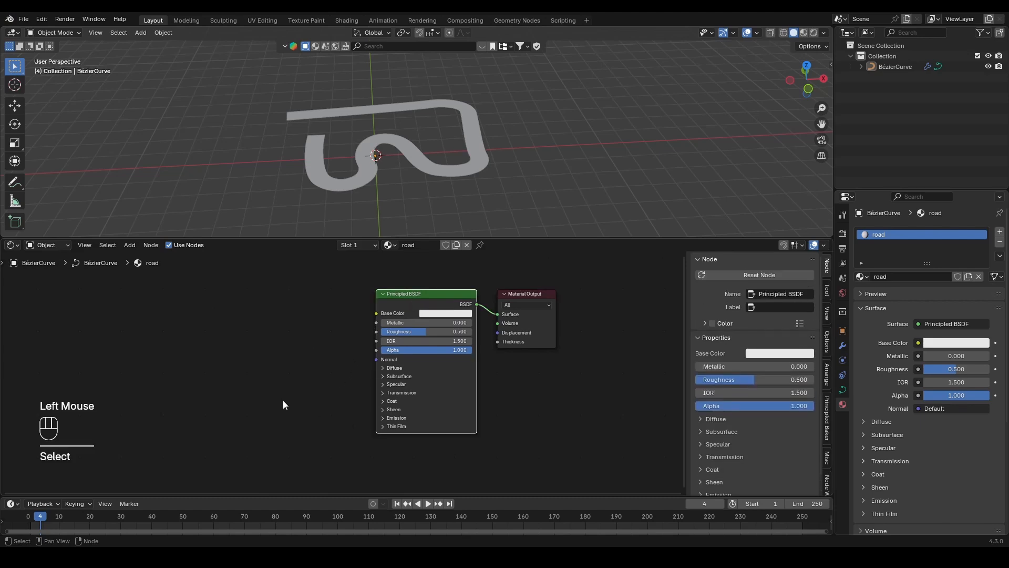
key(ctrl+t)
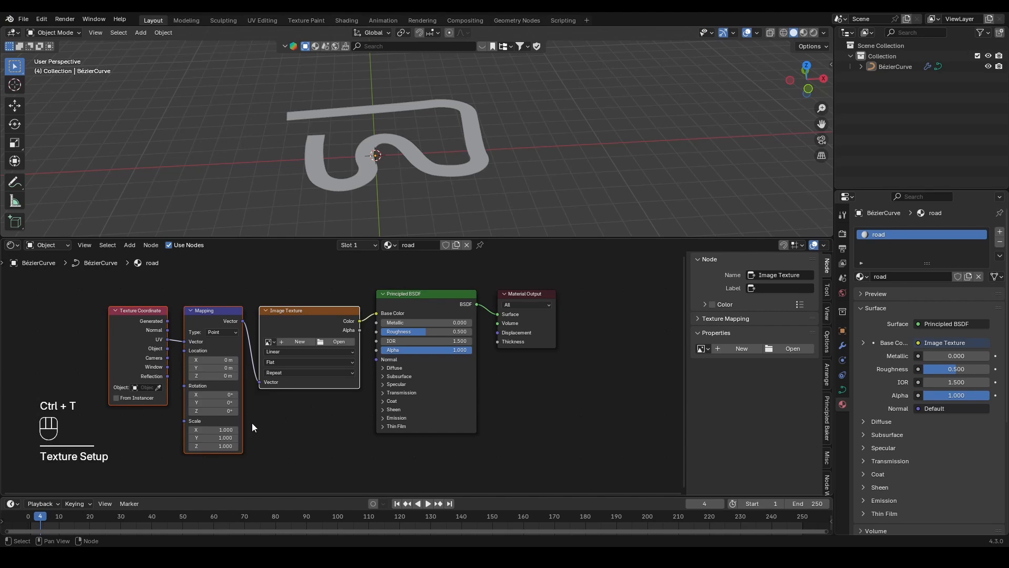
middle_drag(314, 420, 349, 417)
scroll(414, 414, up, 3)
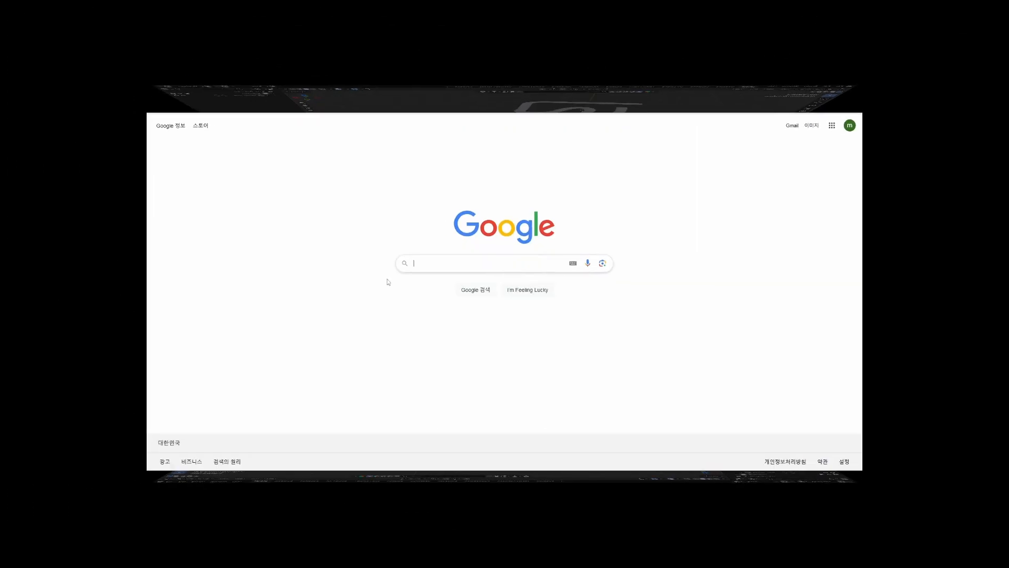
- Search the web for "road texture" and download the "Asphalt texture Seamless" image with orange edge lines from DeviantArt
text(road texture)
key(Return)
scroll(745, 331, down, 4)
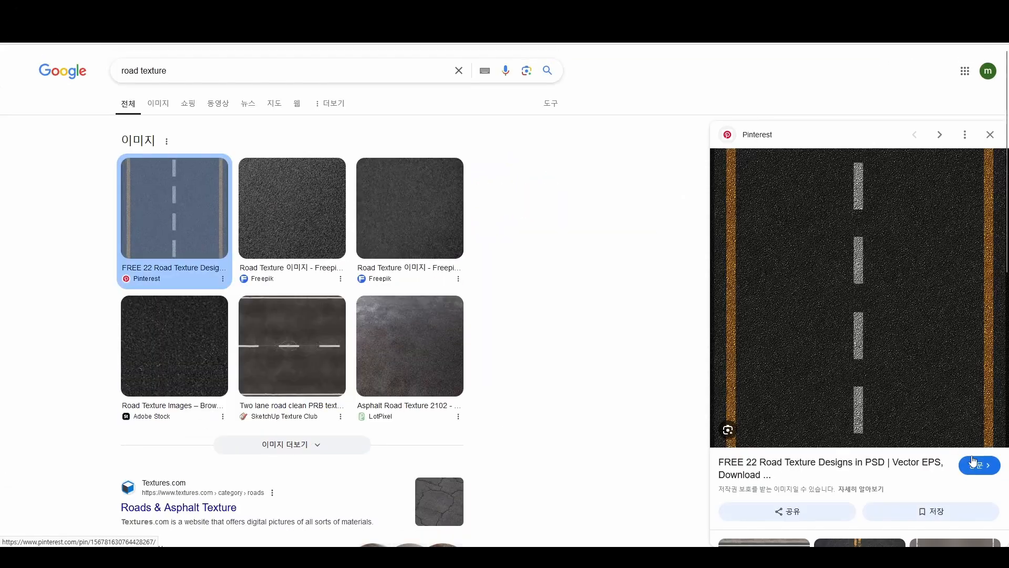
click(727, 315)
click(717, 162)
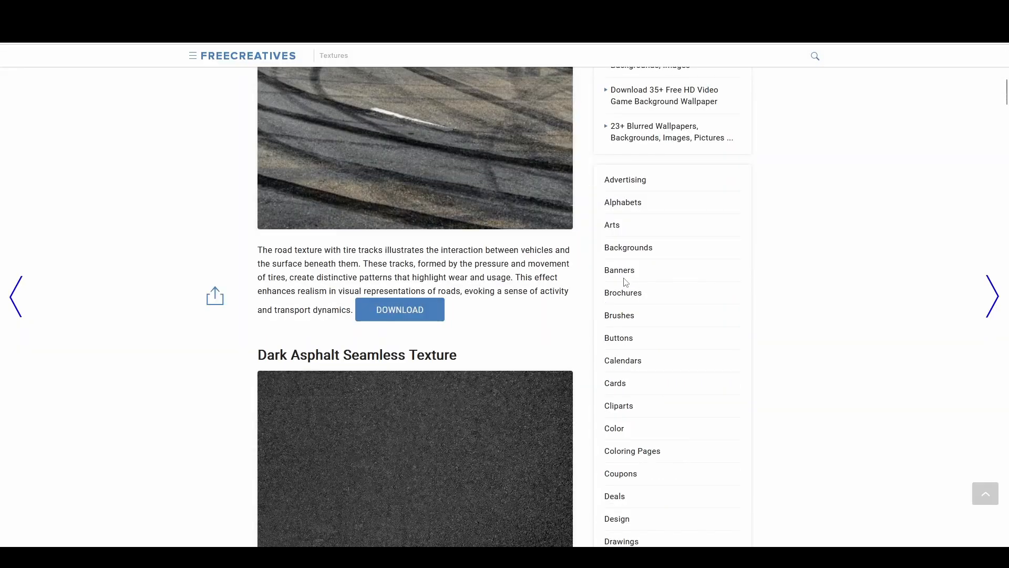
scroll(578, 261, down, 10)
scroll(578, 261, up, 2)
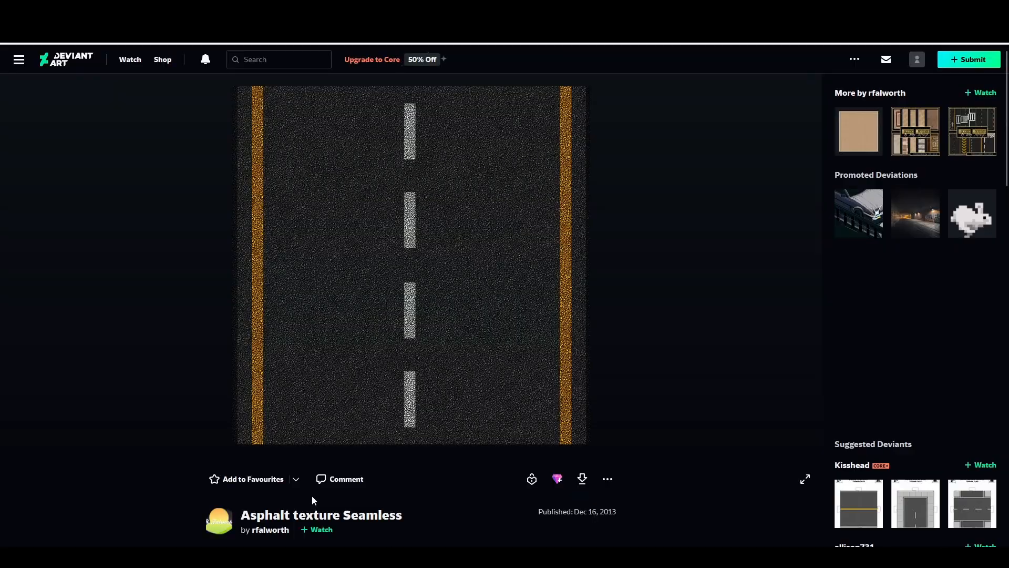
click(582, 479)
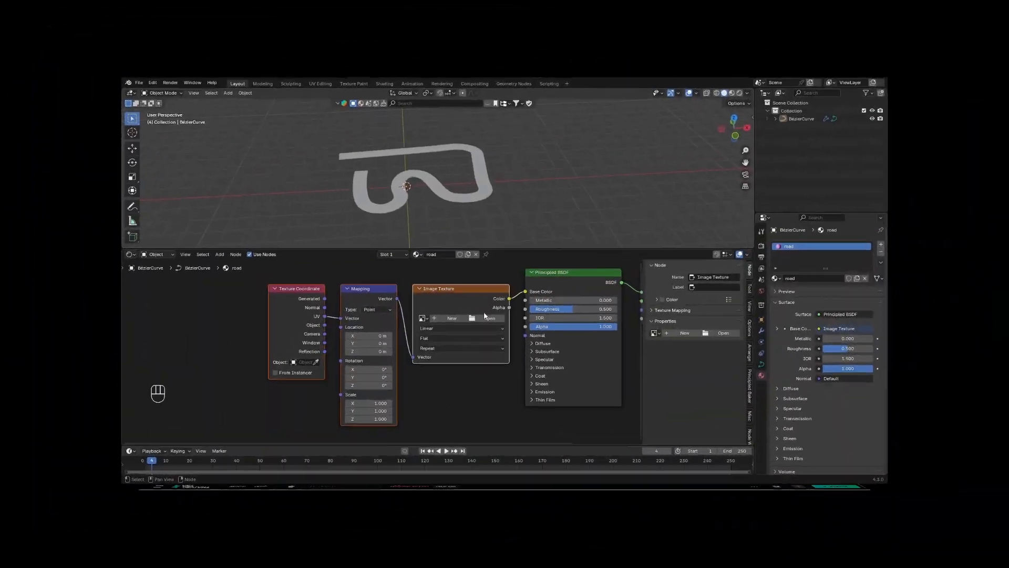
- Return to Blender, load the downloaded asphalt image into the Image Texture node and show the viewport in Material Preview shading
click(489, 318)
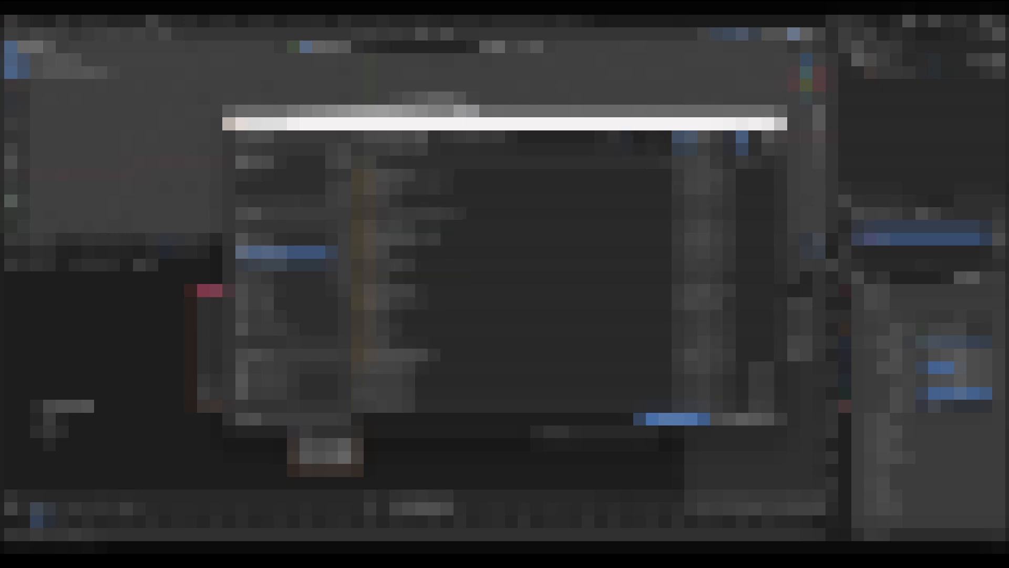
text(s)
click(278, 267)
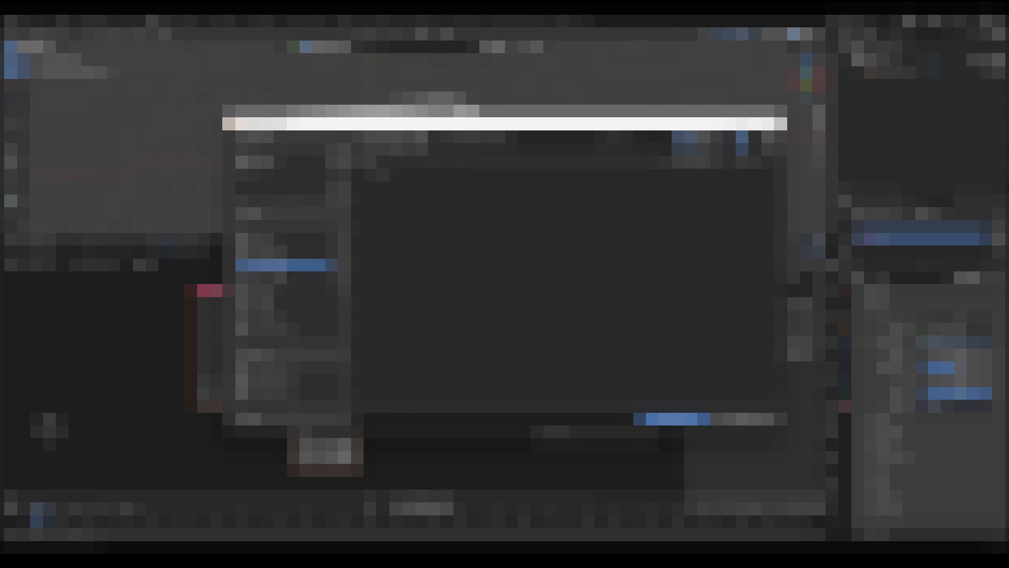
text(s)
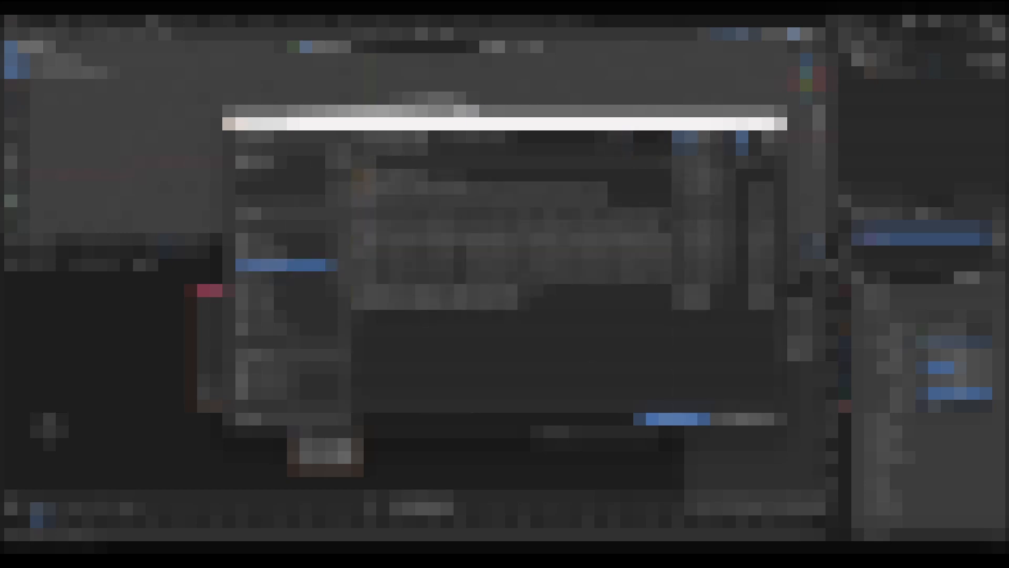
click(498, 303)
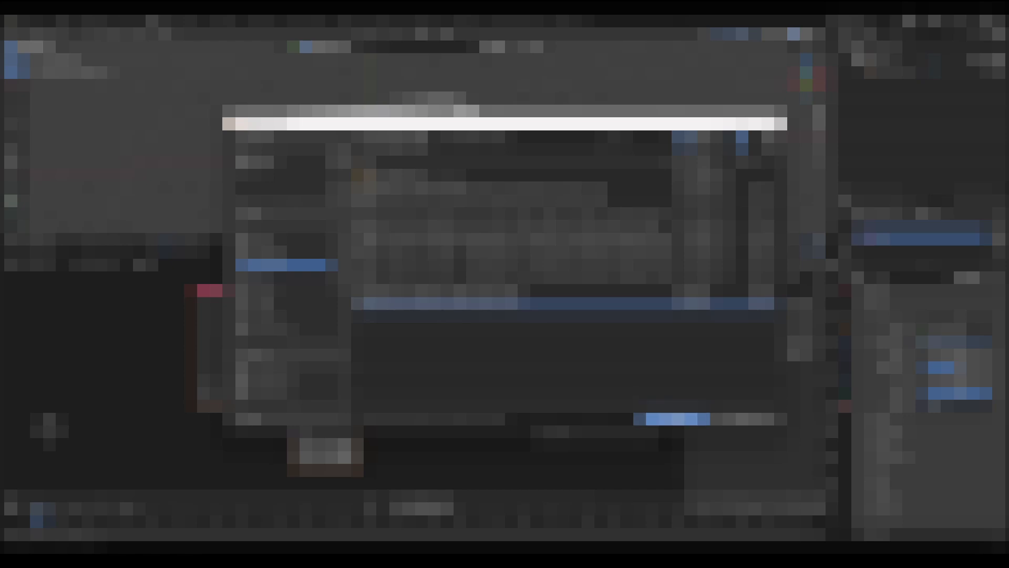
click(672, 419)
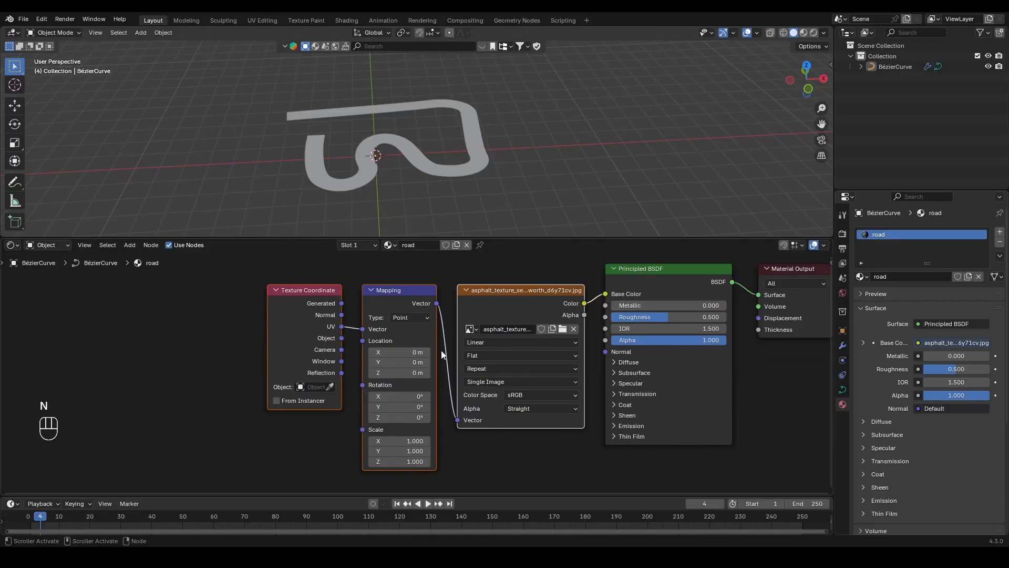
click(802, 32)
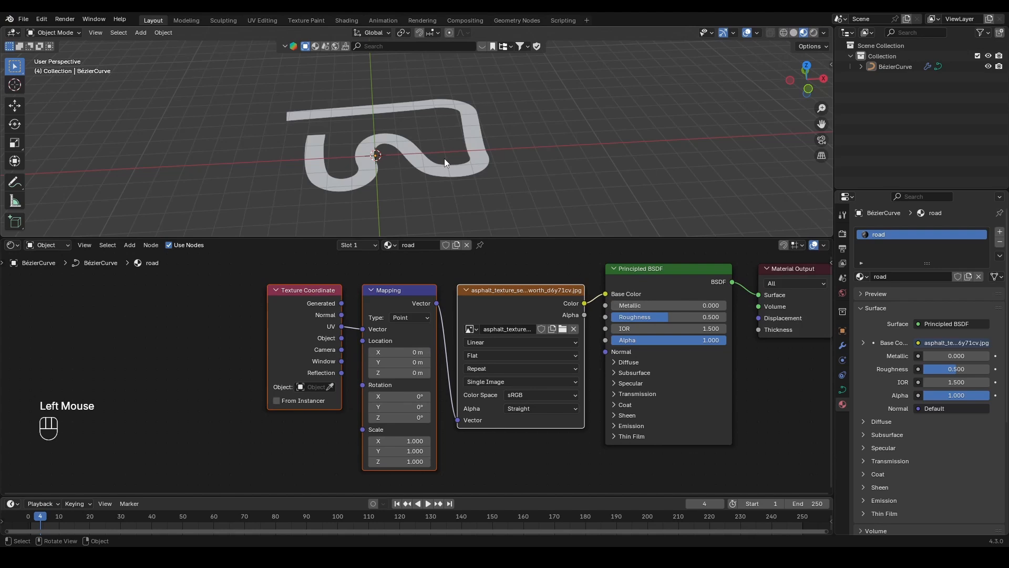
- Switch the node area to the Geometry Node Editor and move the Group Output node away from Curve to Mesh
click(10, 246)
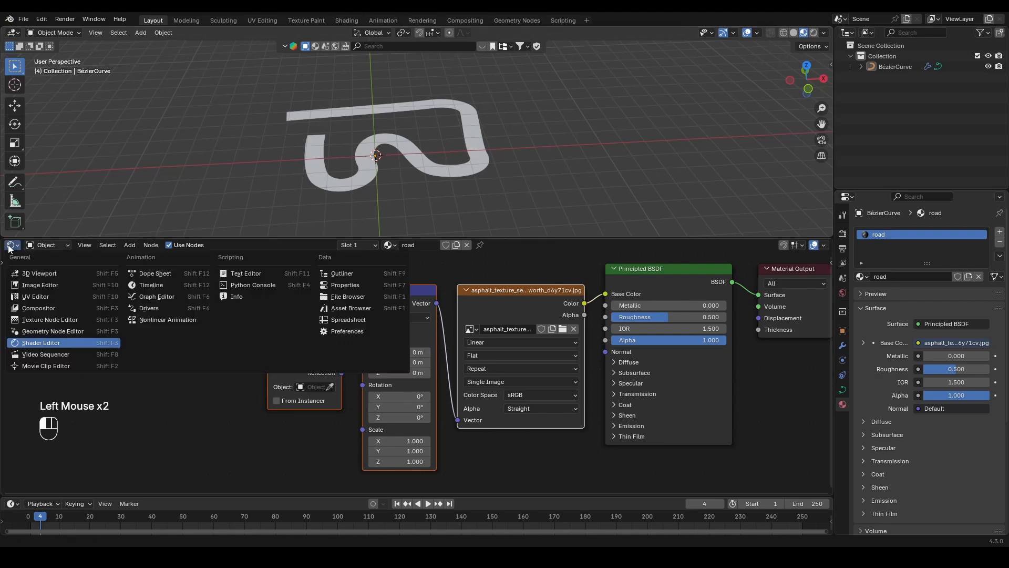
click(25, 331)
mouse_move(455, 346)
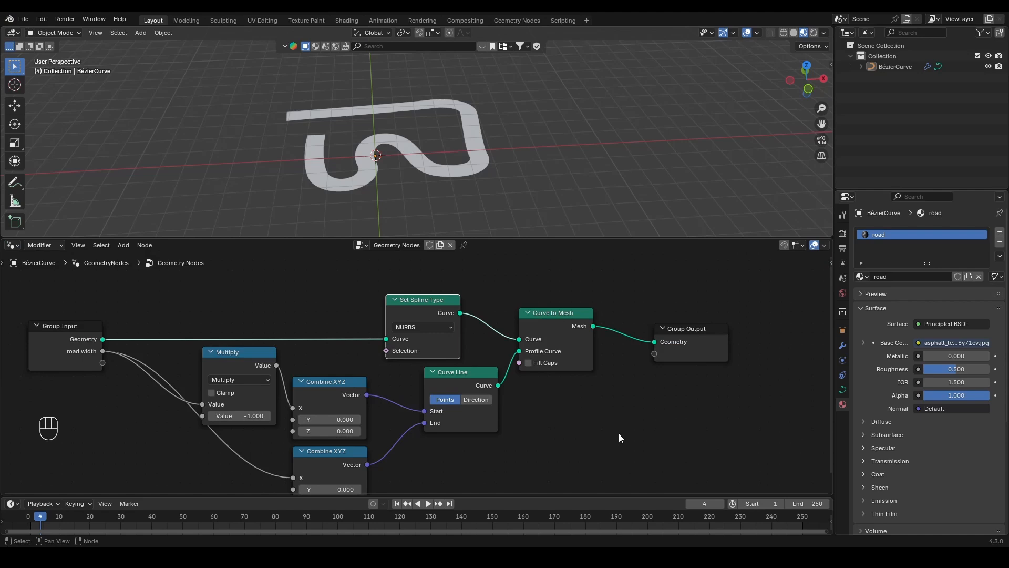
middle_drag(619, 437, 449, 440)
drag(617, 320, 493, 367)
key(g)
click(619, 359)
- Insert a Set Material node between Curve to Mesh and Group Output and assign it the road material
key(shift+a)
text(set mat)
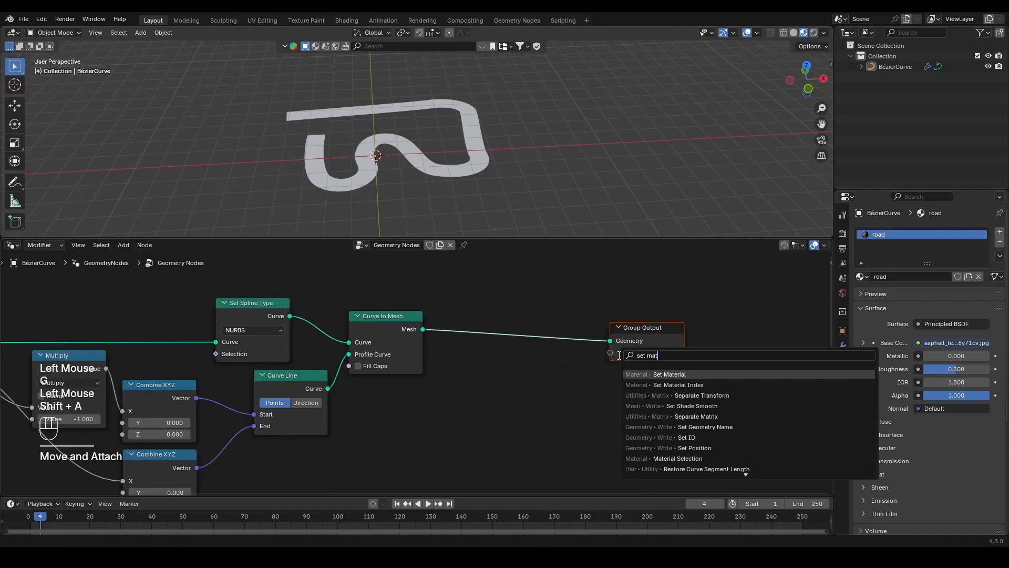
key(Return)
click(477, 322)
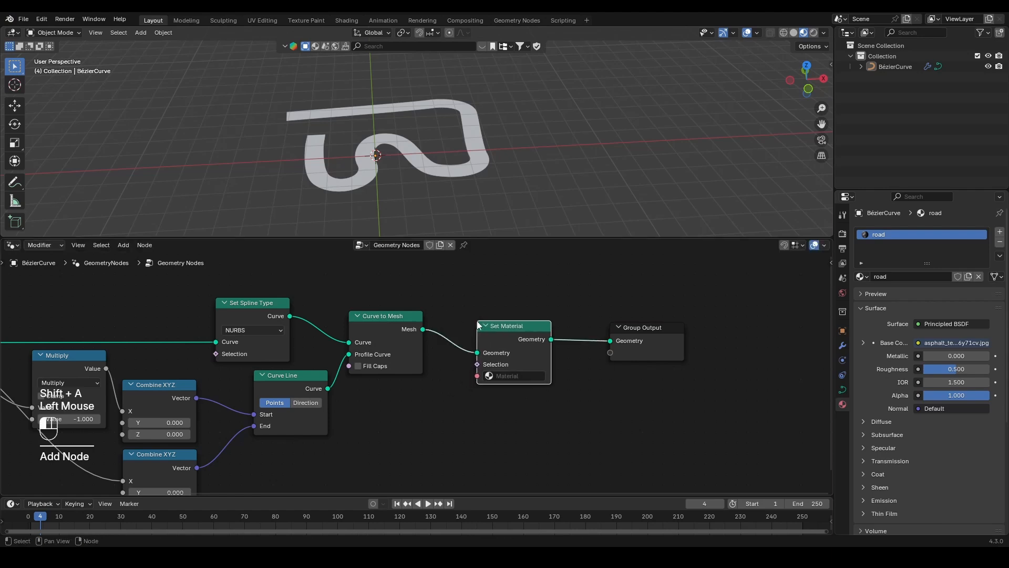
drag(499, 376, 503, 402)
scroll(404, 169, up, 2)
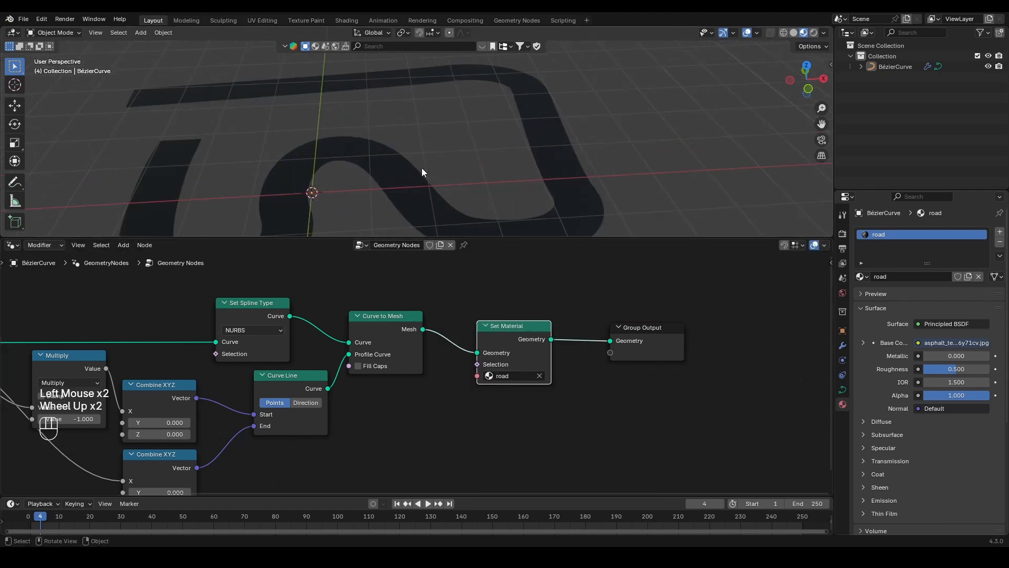
middle_drag(422, 168, 468, 122)
scroll(434, 166, down, 2)
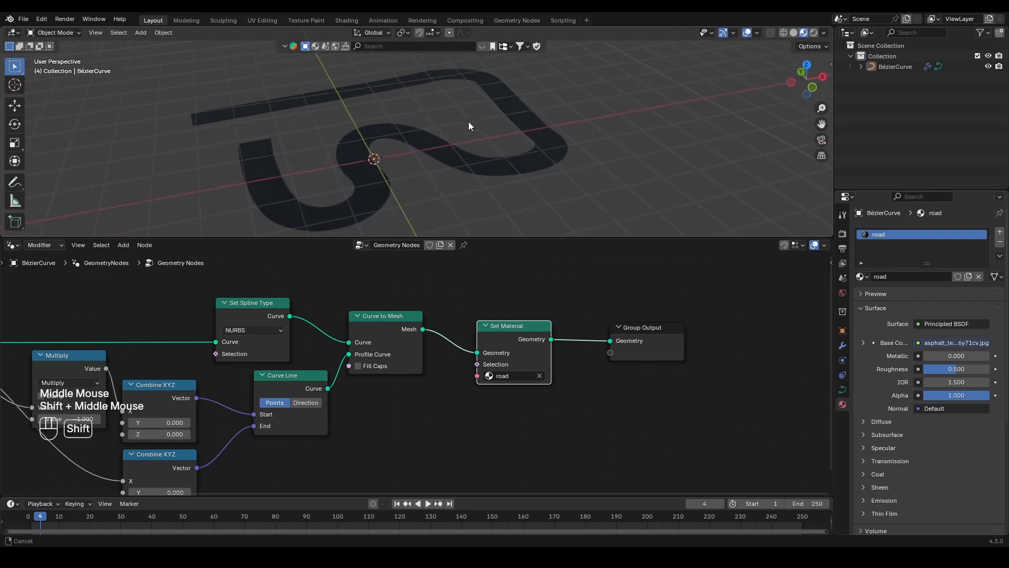
- In the Shader Editor, try Generated and Object coordinates as the Mapping node's vector and reconnect the UV output
click(19, 246)
click(32, 341)
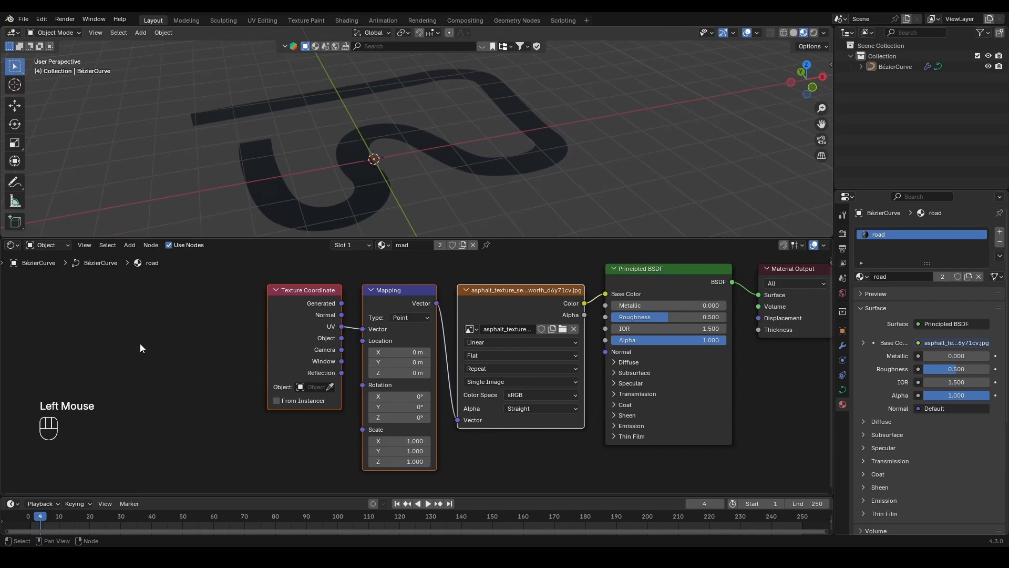
mouse_move(353, 327)
mouse_down()
mouse_move(352, 316)
mouse_move(360, 329)
mouse_up()
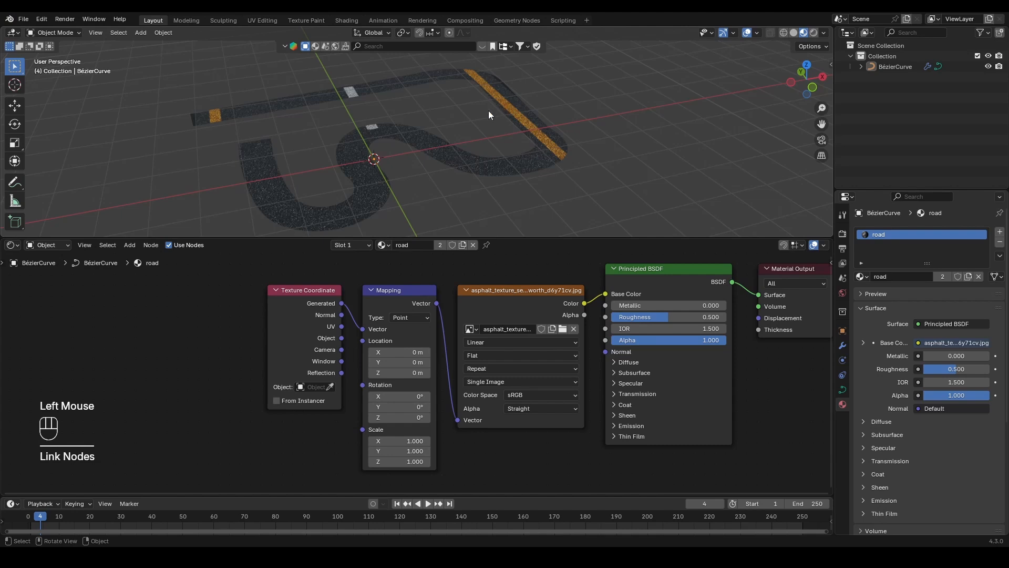
drag(342, 338, 361, 329)
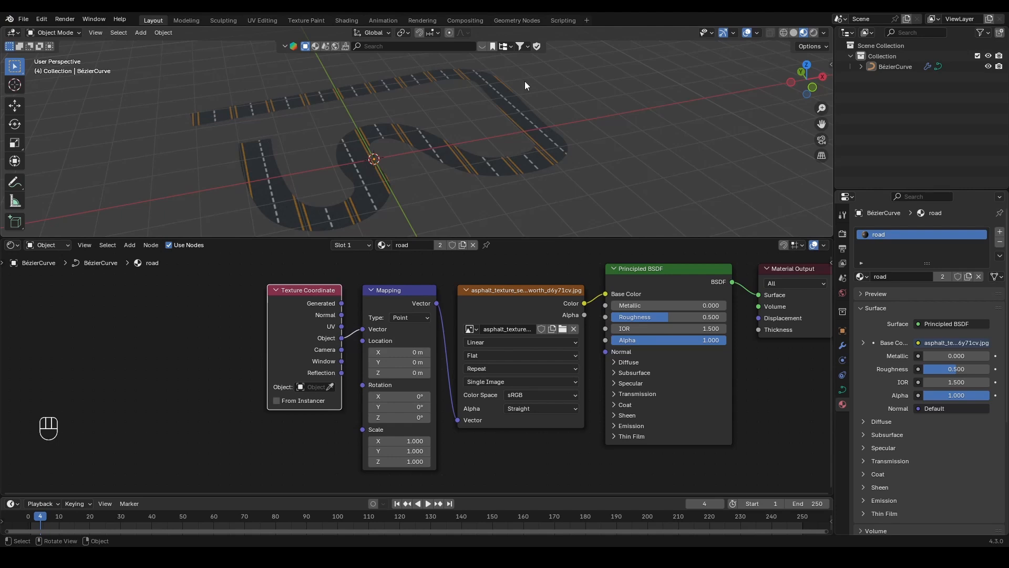
drag(341, 326, 363, 329)
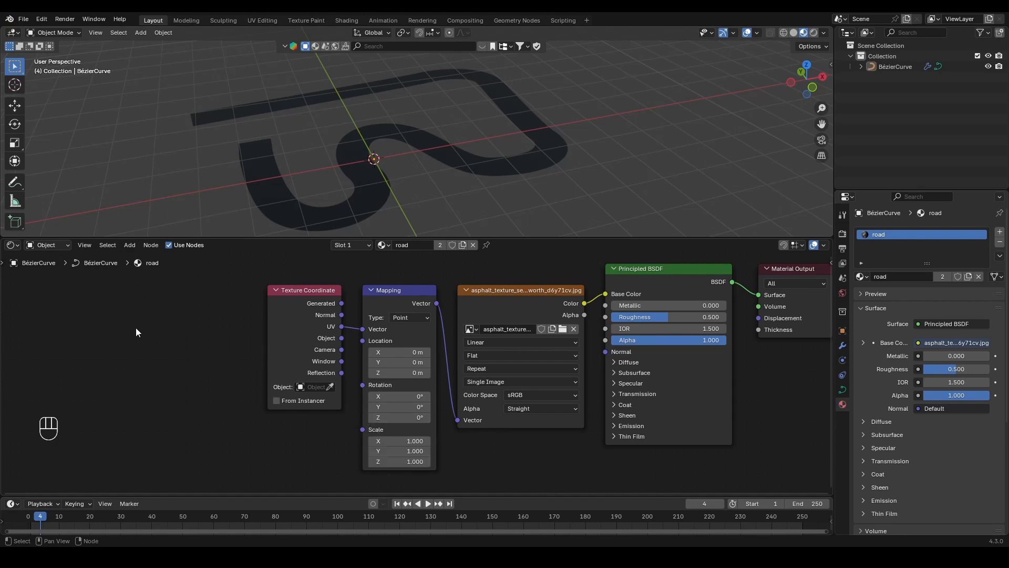
- Switch the node area back to the Geometry Node Editor and enlarge the 3D viewport slightly
click(13, 246)
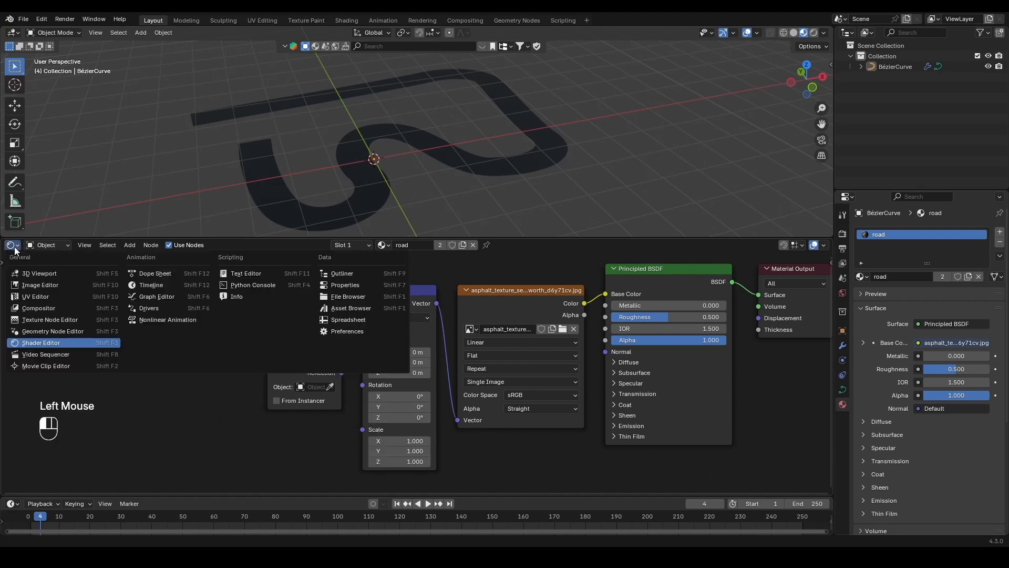
click(39, 331)
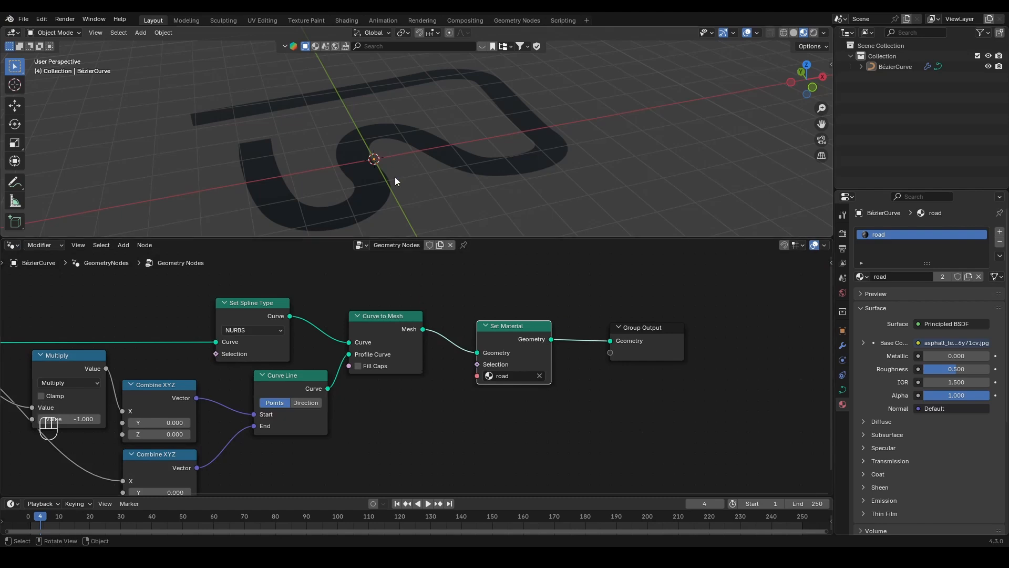
drag(78, 238, 79, 267)
- Write the letters X, Y, Z and matching U, V, W beside the road with the Annotate tool
click(14, 183)
key(ctrl+z)
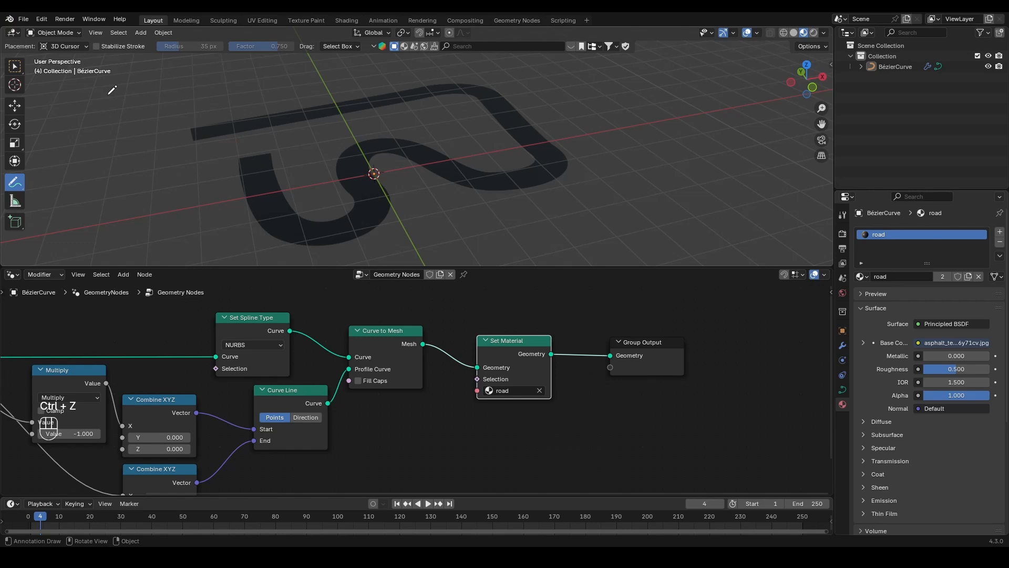
mouse_move(108, 95)
mouse_down()
mouse_move(79, 126)
mouse_move(114, 131)
mouse_up()
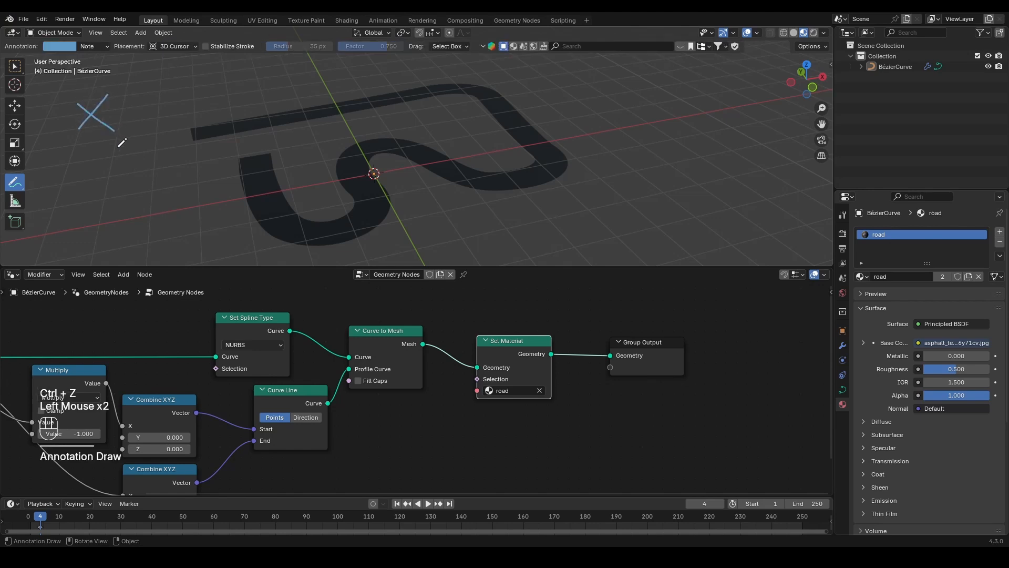
mouse_move(78, 159)
mouse_down()
mouse_move(103, 171)
mouse_move(106, 197)
mouse_up()
mouse_move(95, 228)
mouse_down()
mouse_move(113, 225)
mouse_move(102, 254)
mouse_move(140, 251)
mouse_up()
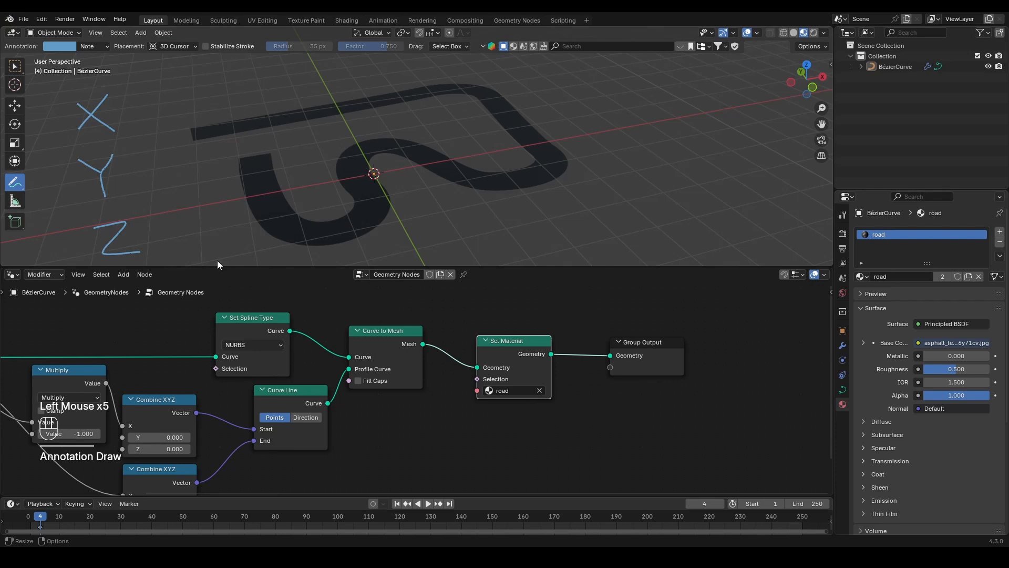
mouse_move(145, 95)
mouse_down()
mouse_move(146, 109)
mouse_move(172, 93)
mouse_up()
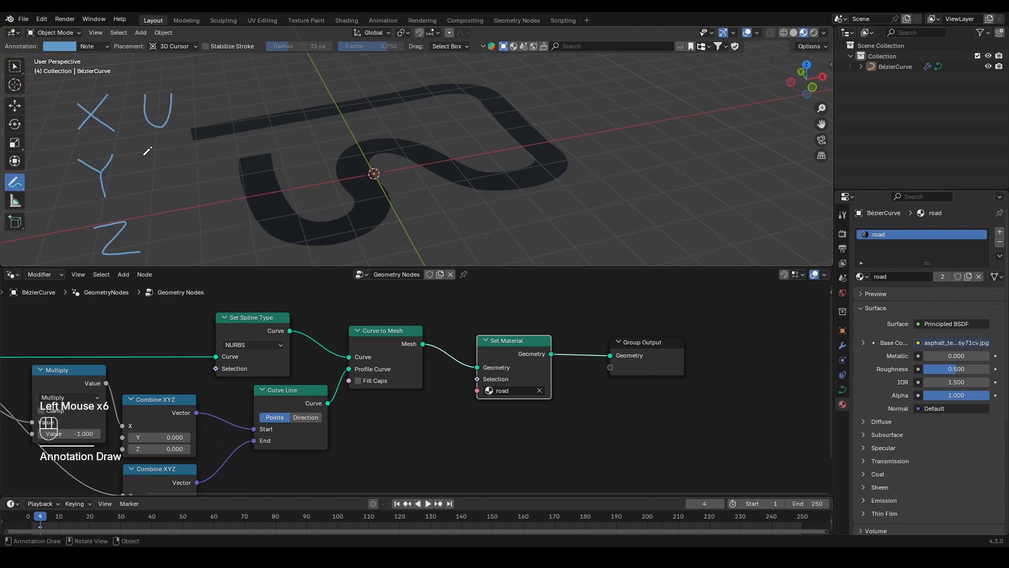
drag(143, 151, 177, 152)
mouse_move(151, 221)
mouse_down()
mouse_move(167, 231)
mouse_move(200, 205)
mouse_up()
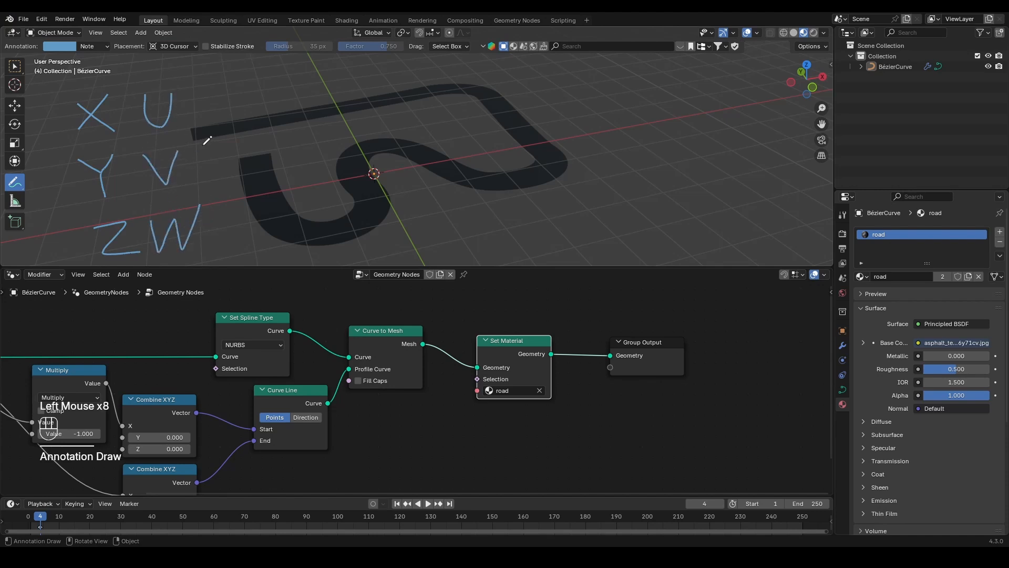
- Annotate the road's length as Y and mark its width, delete the annotation layer and return to the Select tool
mouse_move(195, 138)
mouse_down()
mouse_move(423, 90)
mouse_move(362, 159)
mouse_move(274, 156)
mouse_up()
mouse_move(537, 146)
mouse_down()
mouse_move(553, 149)
mouse_move(555, 170)
mouse_up()
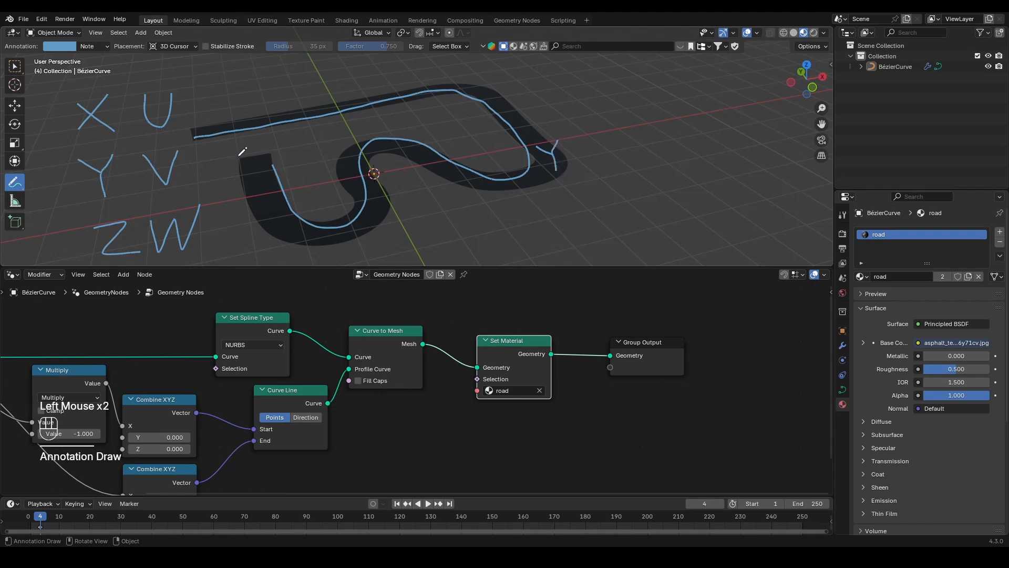
drag(239, 156, 308, 160)
key(q)
click(377, 130)
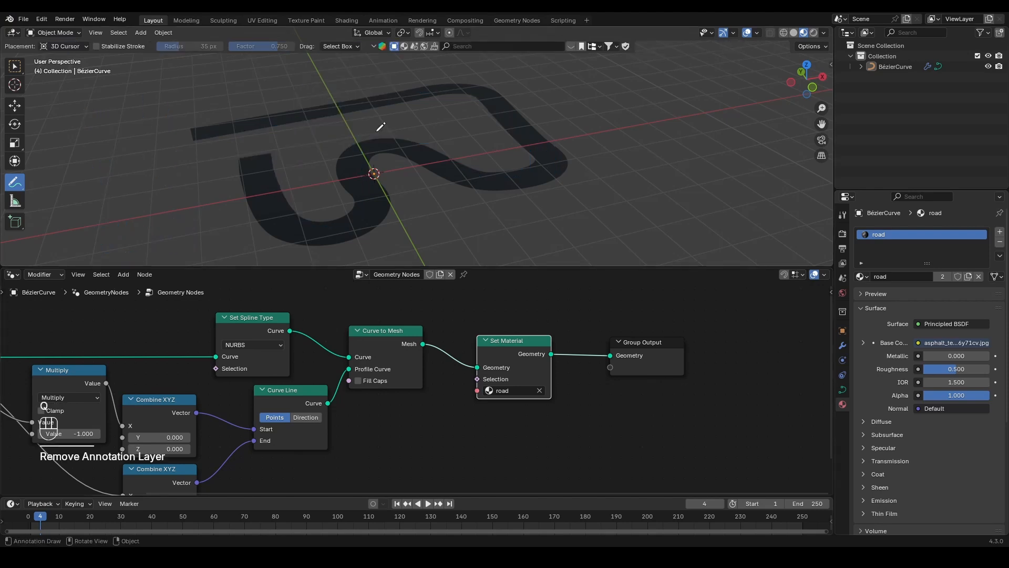
click(15, 66)
- Move the Set Material and Group Output nodes further from Curve to Mesh to make room for another node
scroll(515, 354, down, 1)
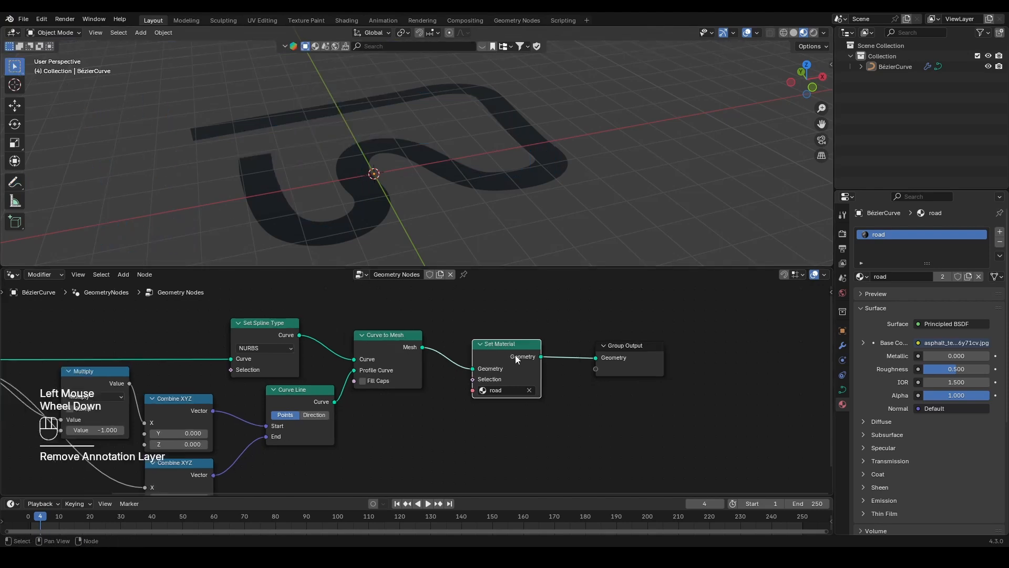
scroll(515, 368, down, 1)
middle_drag(515, 375, 496, 355)
drag(607, 330, 399, 397)
key(g)
click(491, 392)
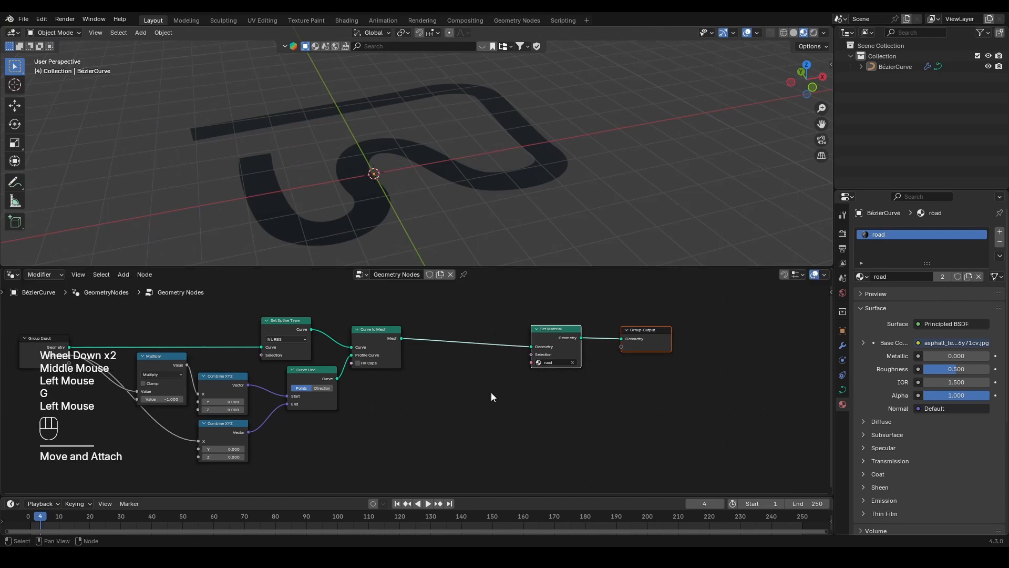
- Insert a Store Named Attribute node between Curve to Mesh and Set Material
scroll(490, 392, up, 1)
middle_drag(483, 398, 487, 408)
key(shift+a)
text(st)
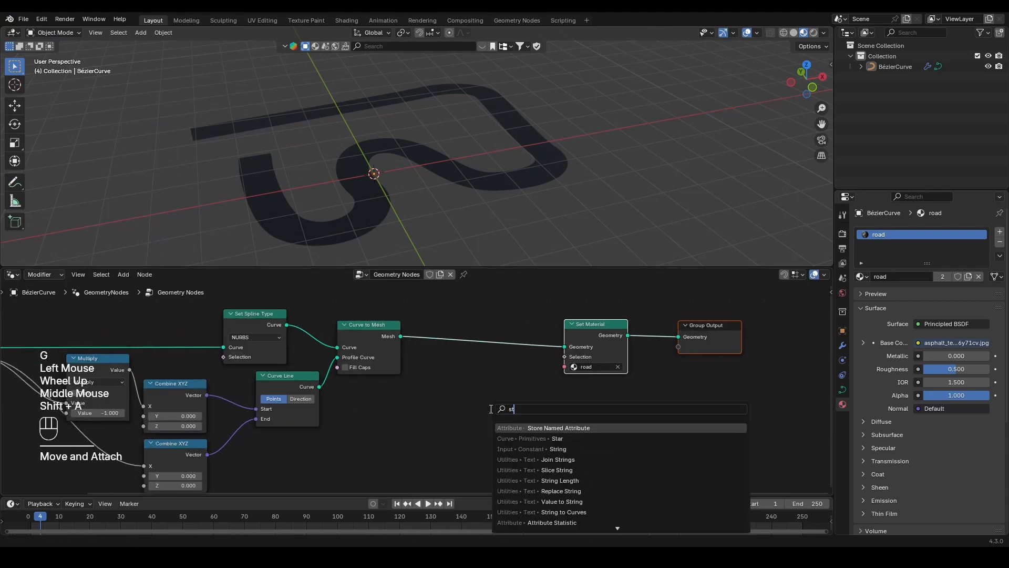
text(ore)
key(Return)
click(453, 319)
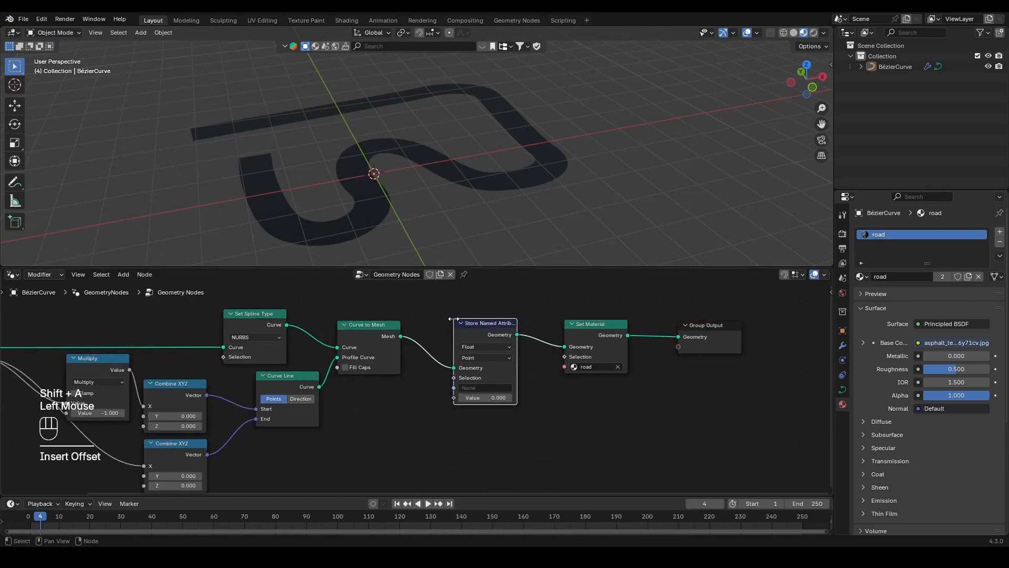
- Set the Store Named Attribute node's data type to Vector and its attribute name to customUV
click(475, 343)
click(478, 390)
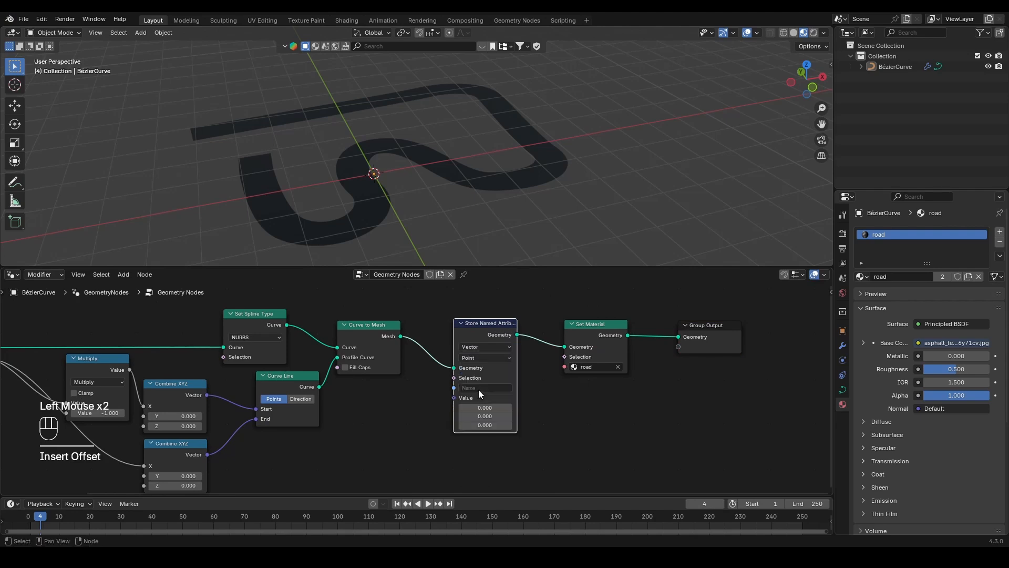
click(479, 390)
text(customUV)
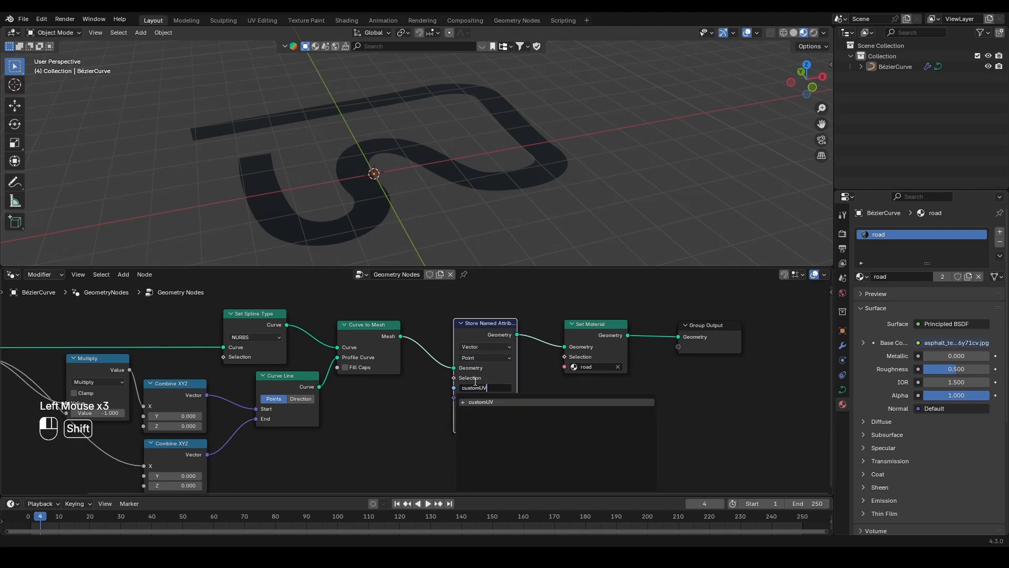
key(Return)
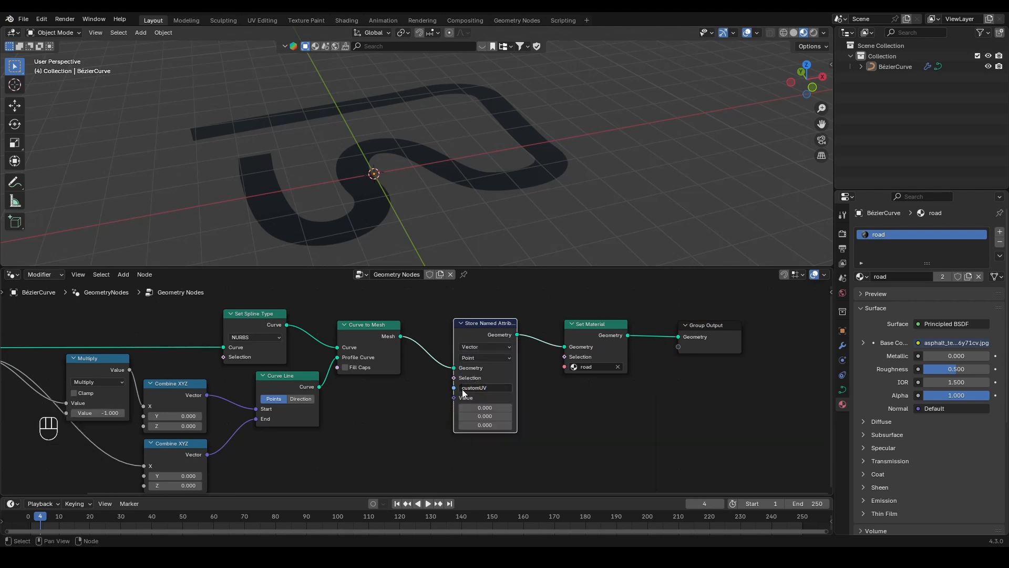
- Move the Store Named Attribute, Set Material and Group Output nodes together further away from Curve to Mesh
scroll(474, 381, up, 2)
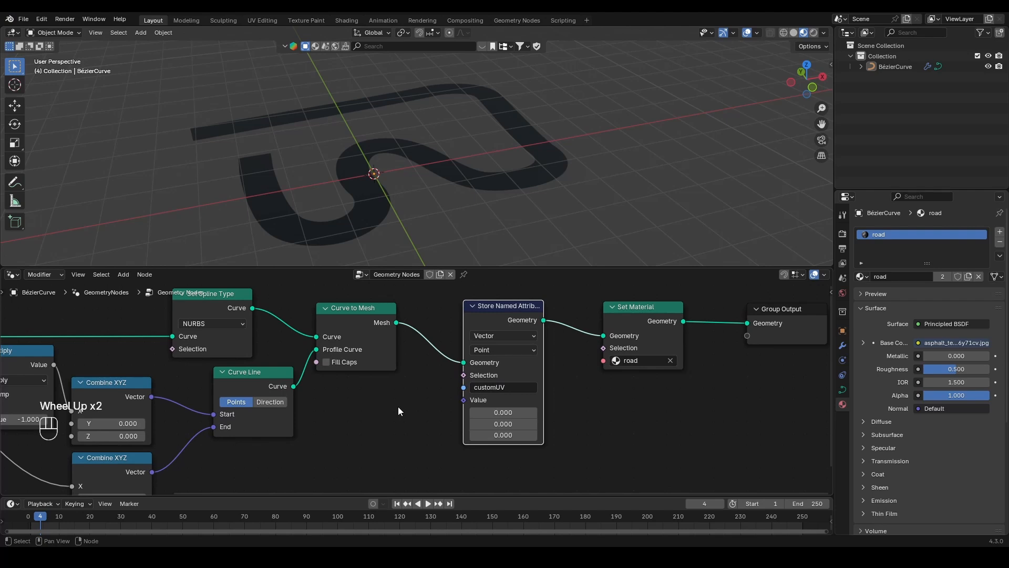
scroll(386, 413, down, 2)
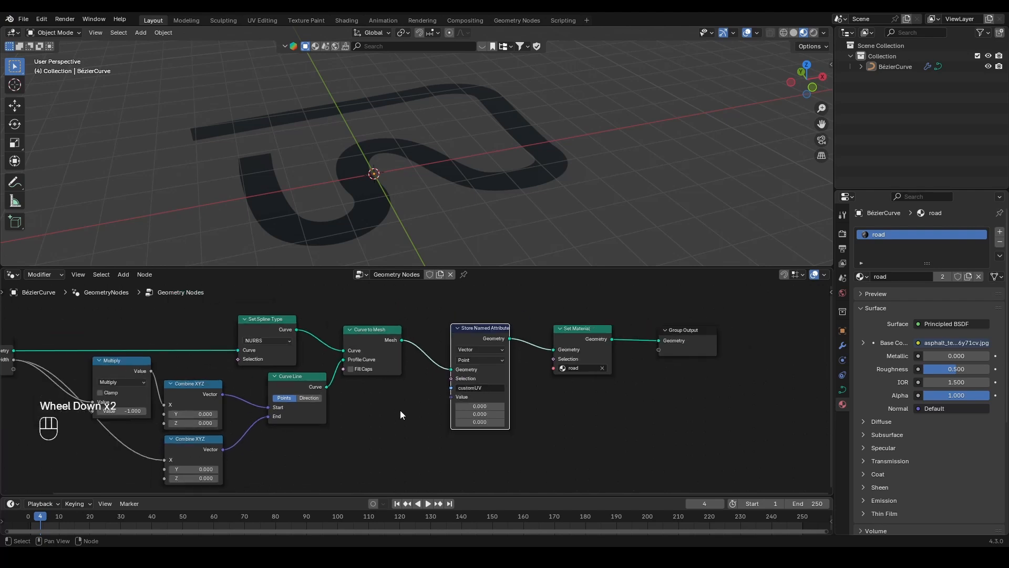
drag(748, 314, 424, 403)
key(g)
click(510, 399)
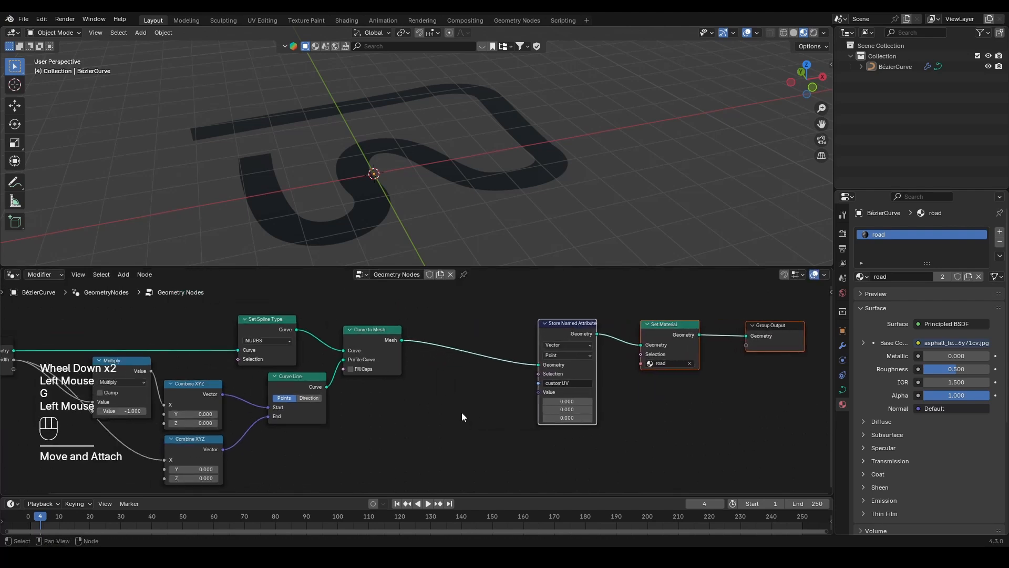
click(455, 412)
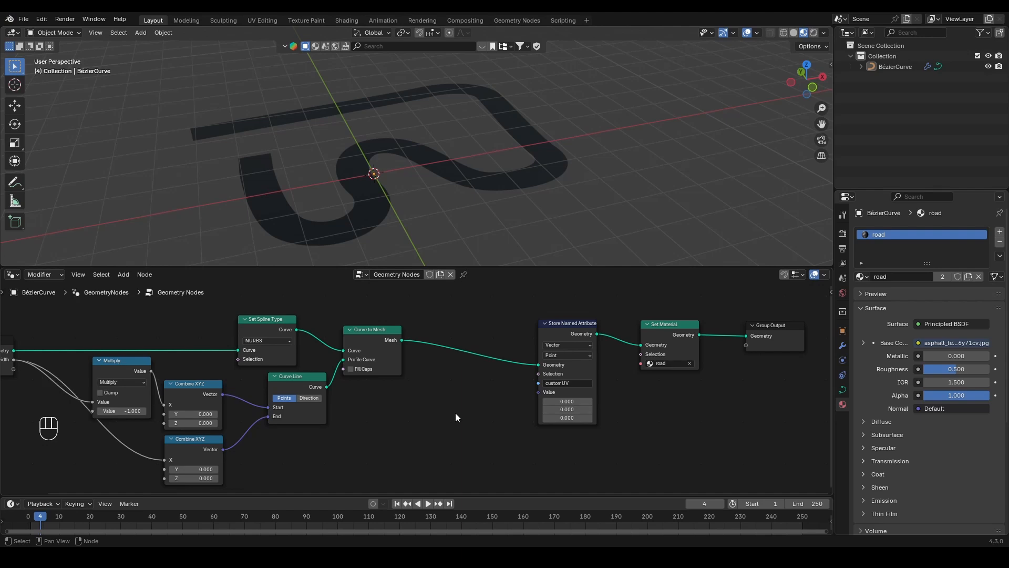
- Add a Combine XYZ node and connect its Vector output to the Value input of Store Named Attribute
key(shift+a)
text(combine)
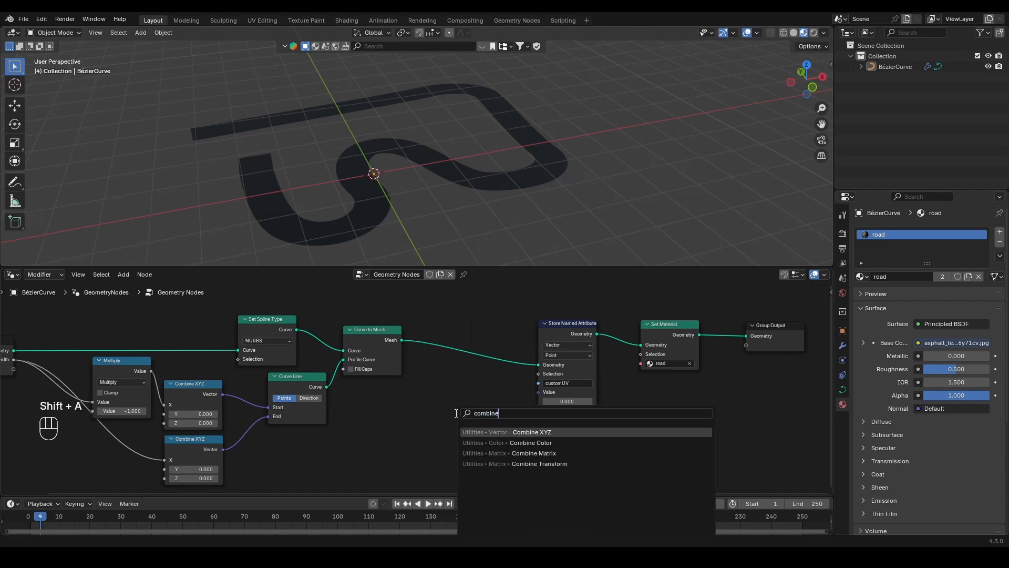
key(Return)
click(466, 383)
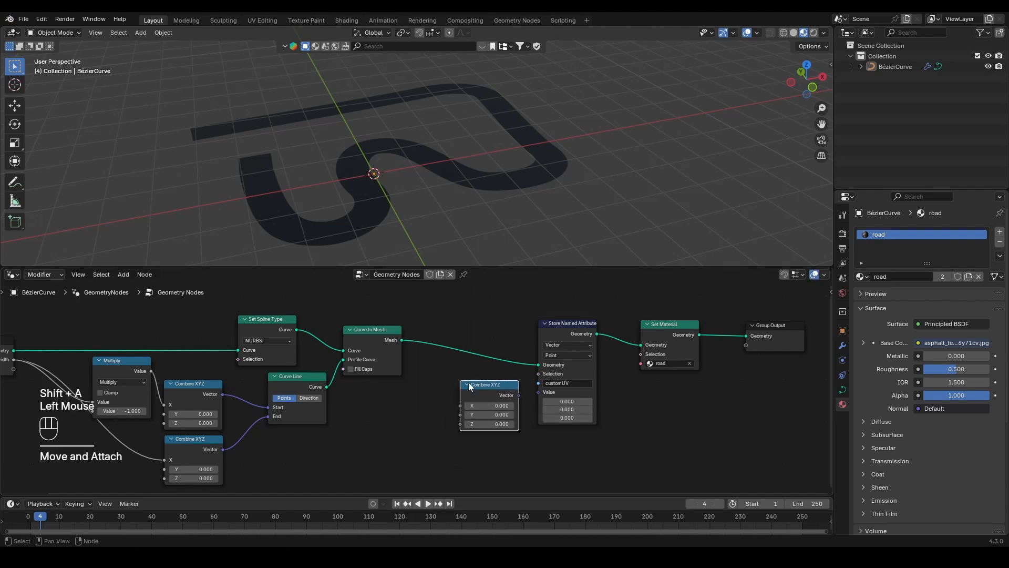
drag(519, 395, 538, 404)
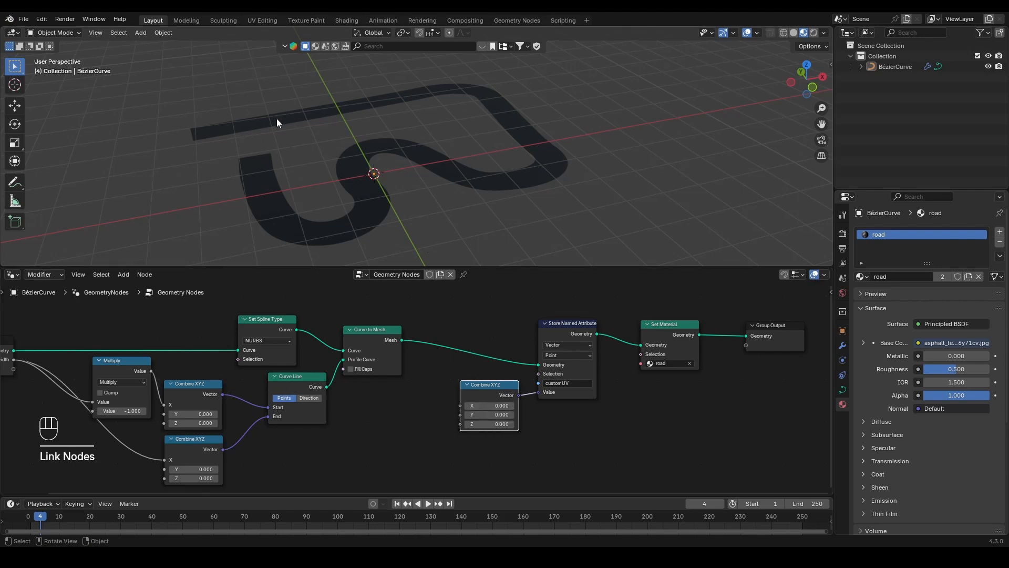
- Move Set Spline Type closer to Group Input and insert a Capture Attribute node between it and Curve to Mesh
middle_drag(322, 363, 399, 396)
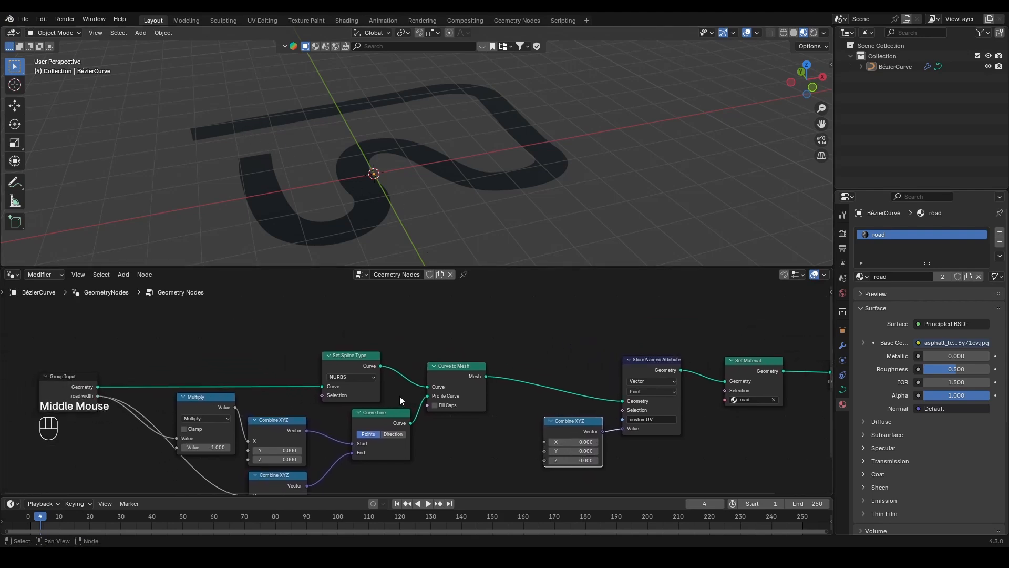
click(321, 354)
key(g)
click(293, 379)
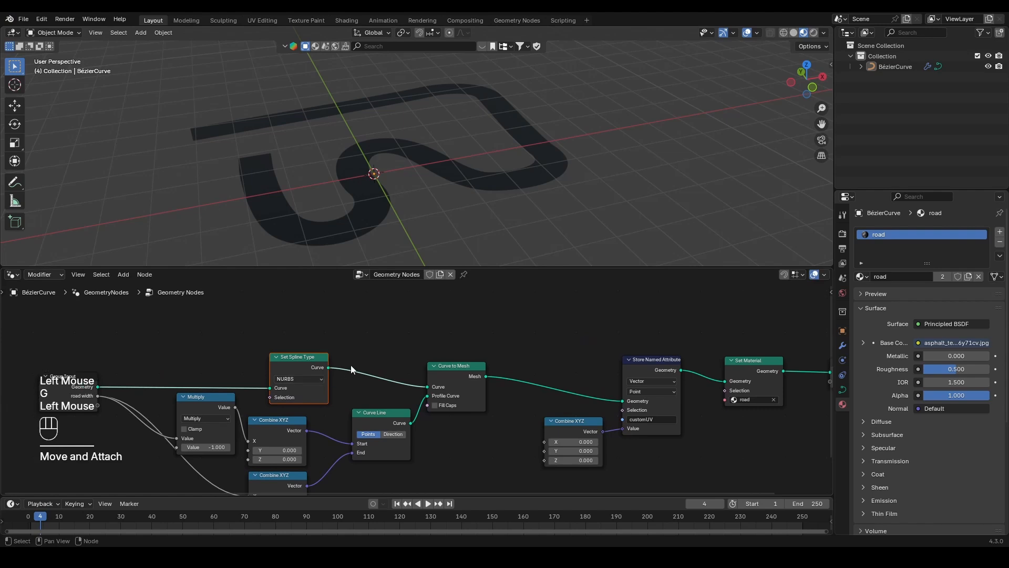
key(shift+a)
text(captur)
key(Return)
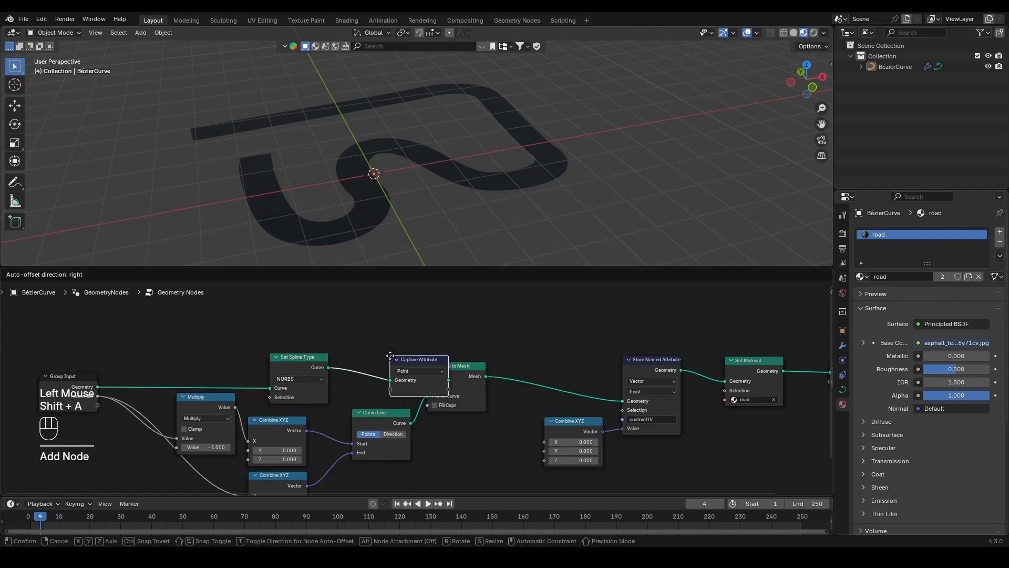
click(347, 345)
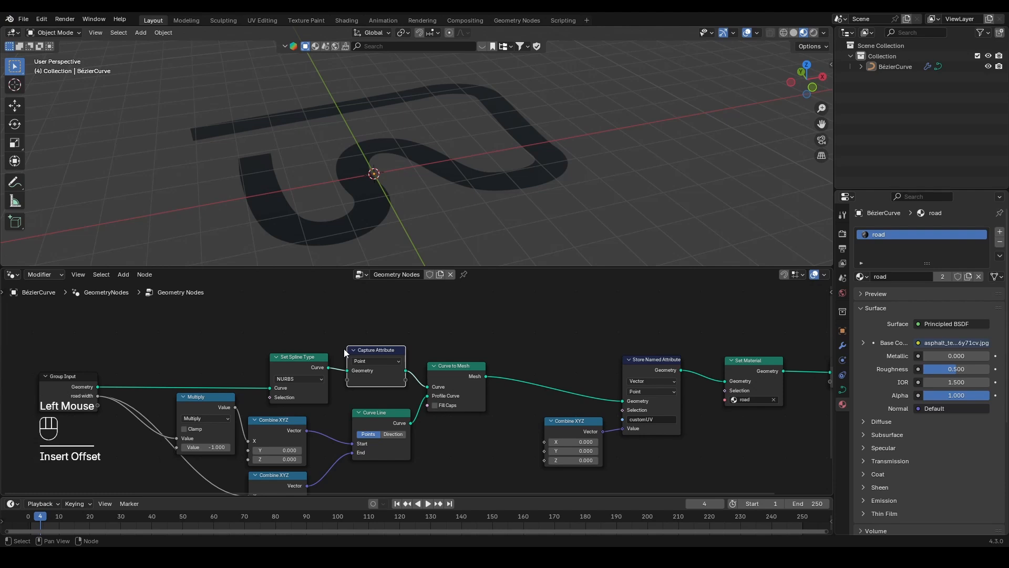
- Add a Spline Parameter node, capture its Factor in Capture Attribute and feed the captured Factor into Y of the new Combine XYZ
middle_drag(346, 361, 364, 386)
key(shift+a)
text(splin)
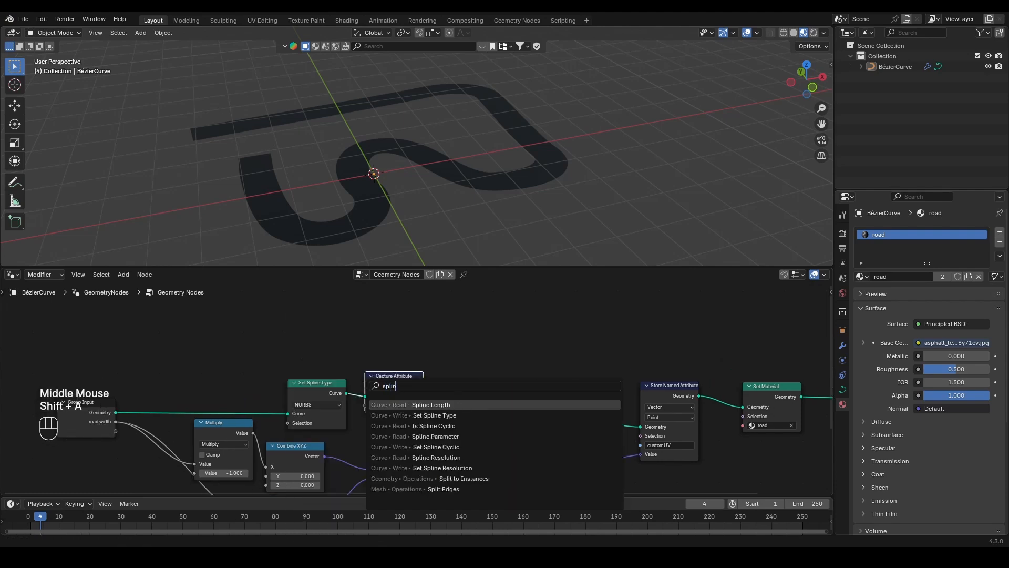
text(e par)
key(Return)
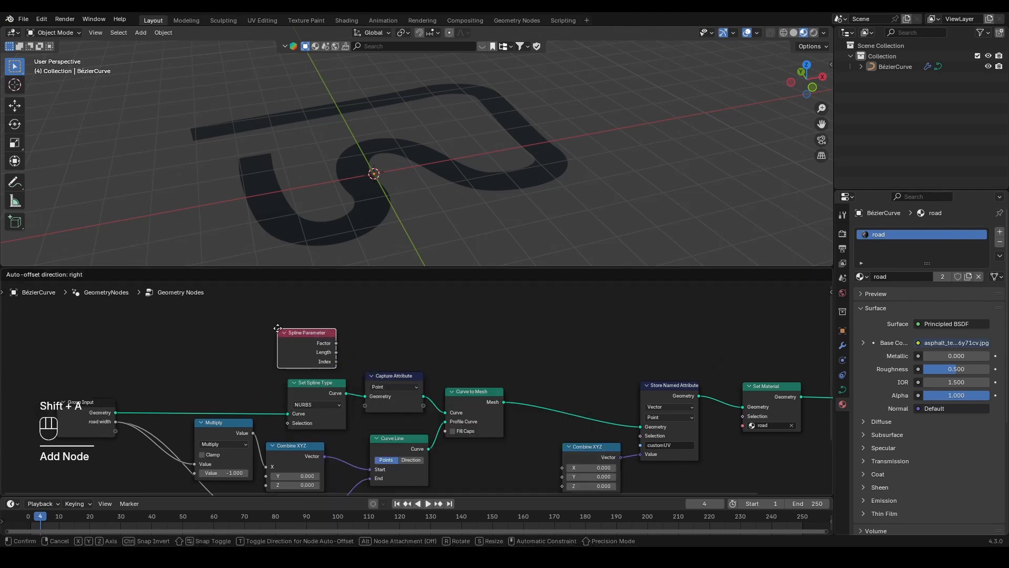
click(281, 329)
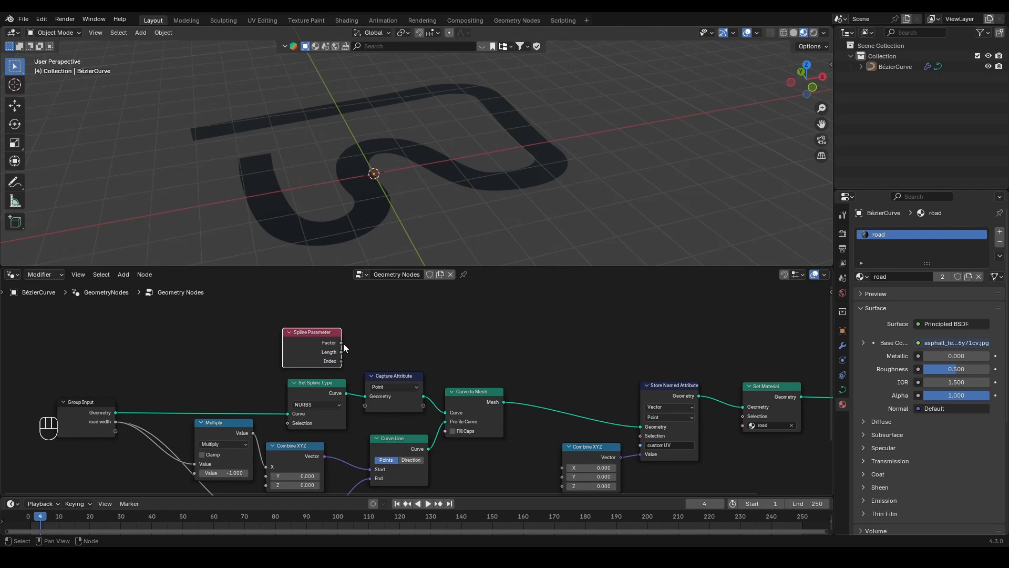
drag(342, 343, 362, 407)
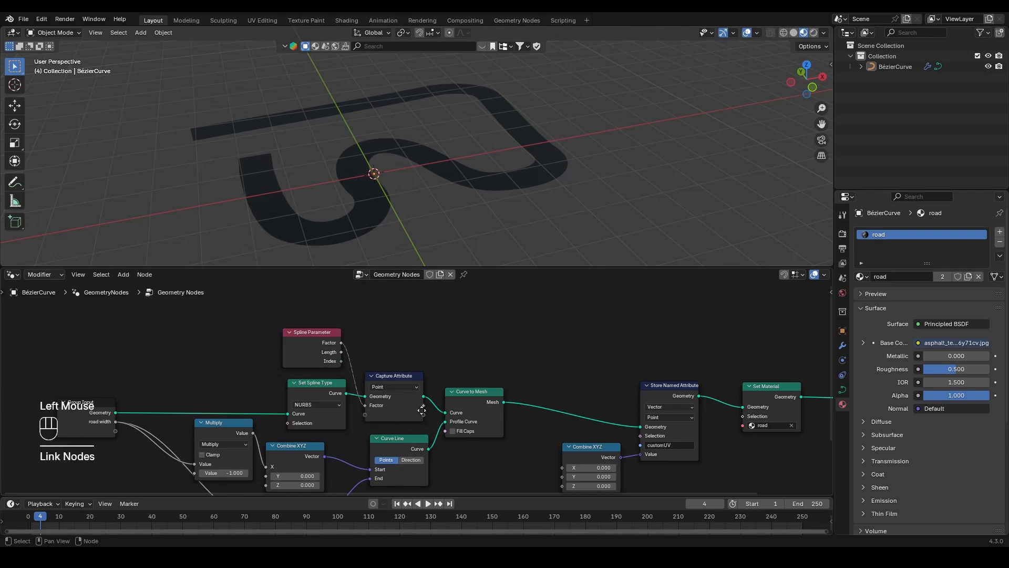
middle_drag(423, 411, 374, 361)
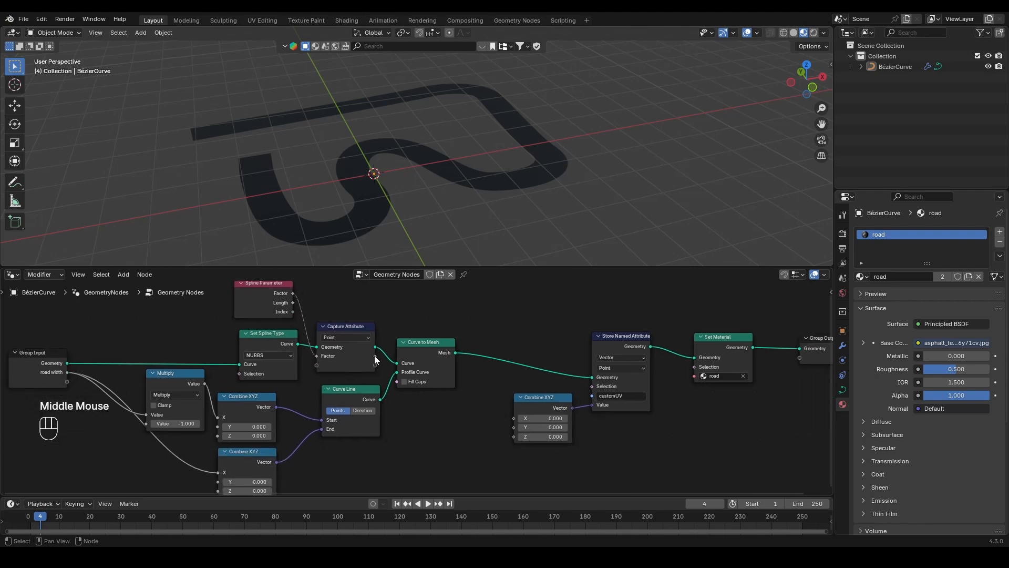
drag(374, 356, 513, 428)
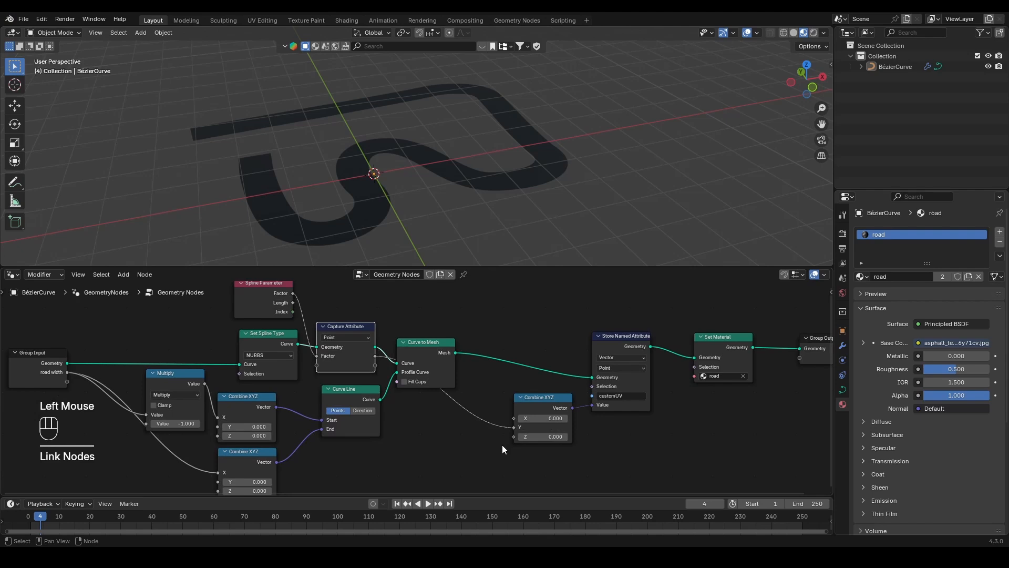
- Shift the Multiply, Combine XYZ and Curve Line profile nodes aside and insert a Capture Attribute node between Curve Line and Curve to Mesh
middle_drag(459, 389, 535, 343)
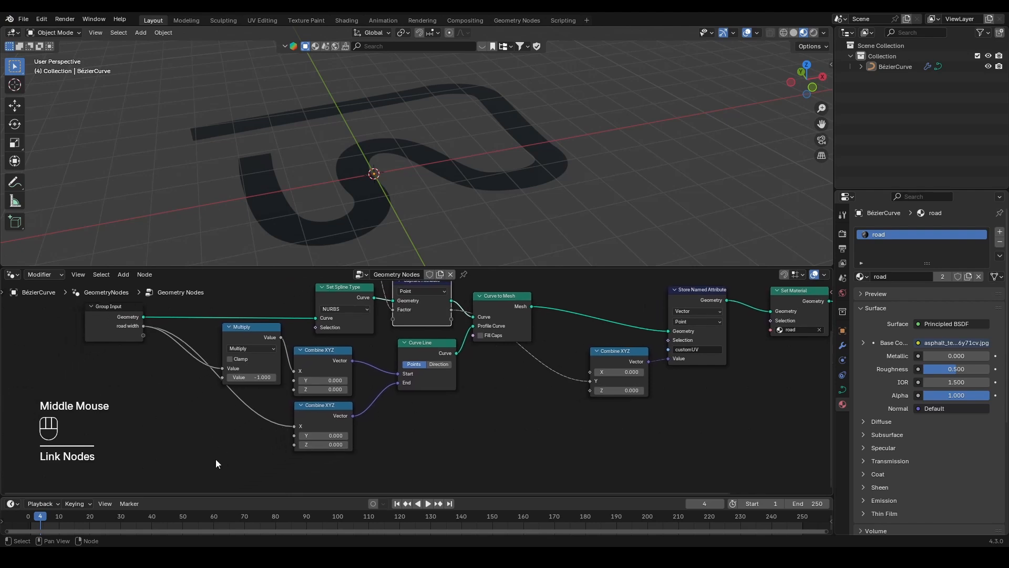
drag(218, 464, 479, 365)
key(g)
click(434, 392)
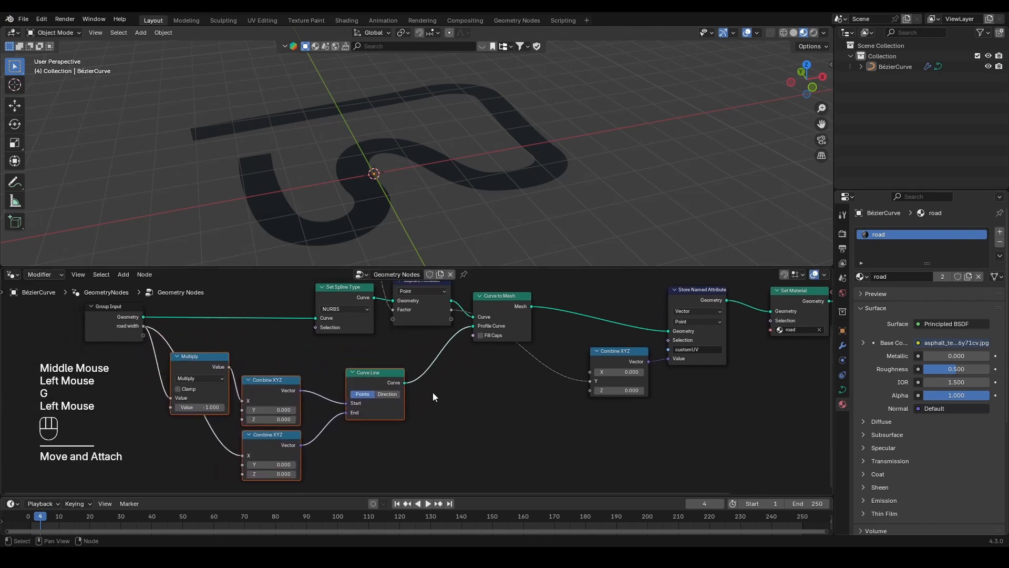
middle_drag(408, 383, 366, 398)
key(shift+a)
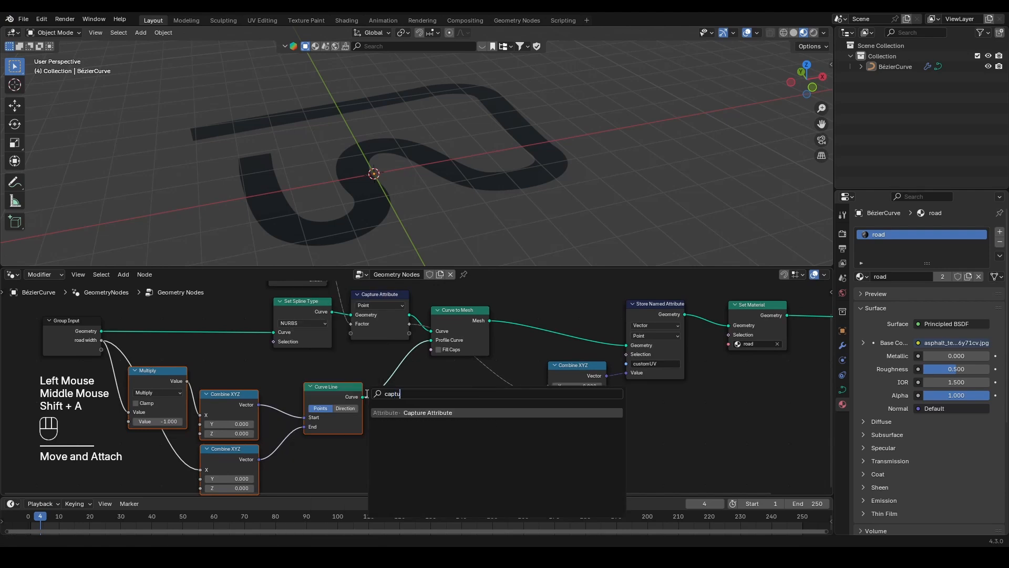
click(366, 394)
click(380, 374)
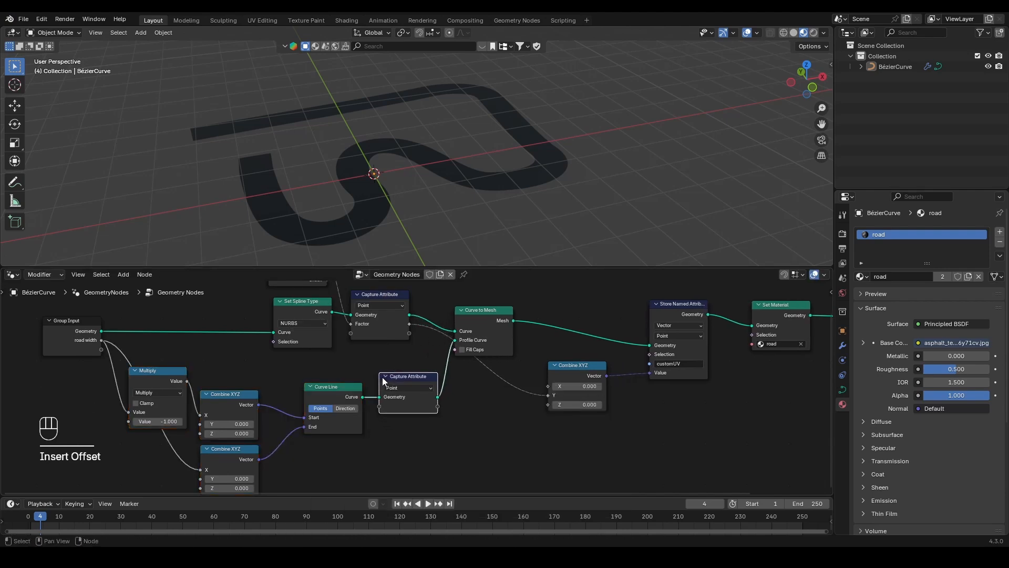
- Add a second Spline Parameter, capture its Factor in the profile's Capture Attribute and feed the captured Factor into X of the UV Combine XYZ
key(shift+a)
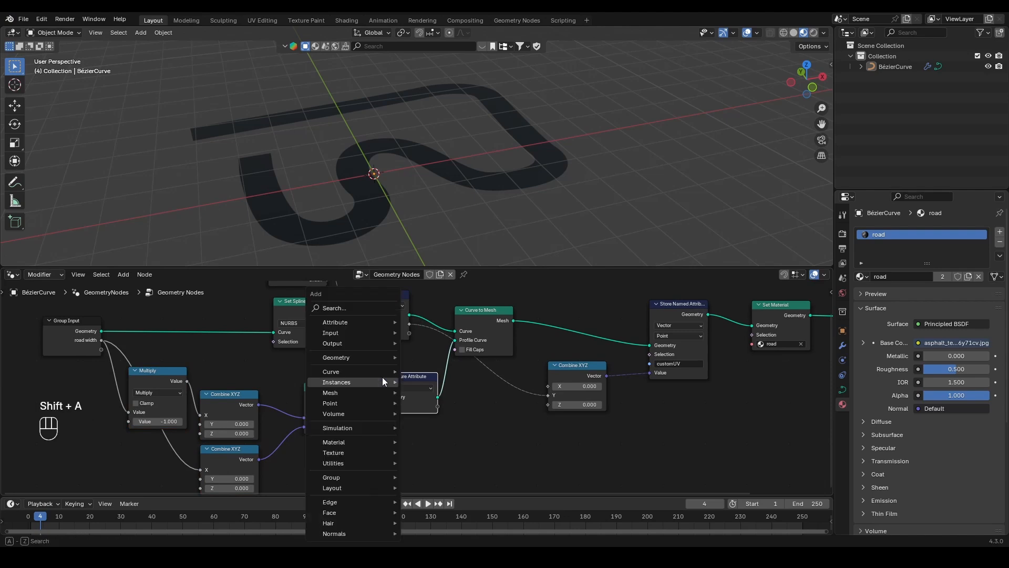
text(spline pa)
key(Return)
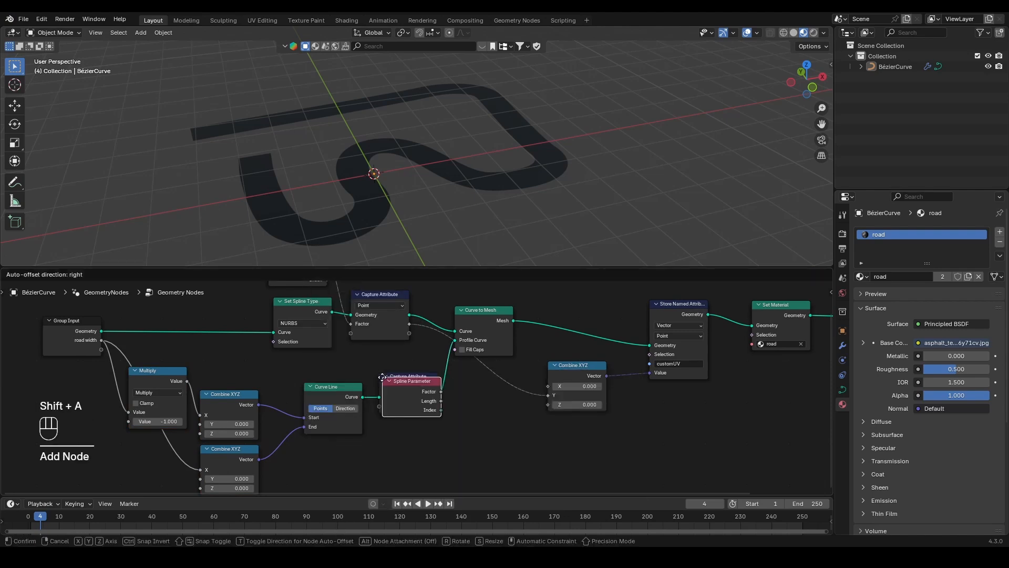
click(427, 434)
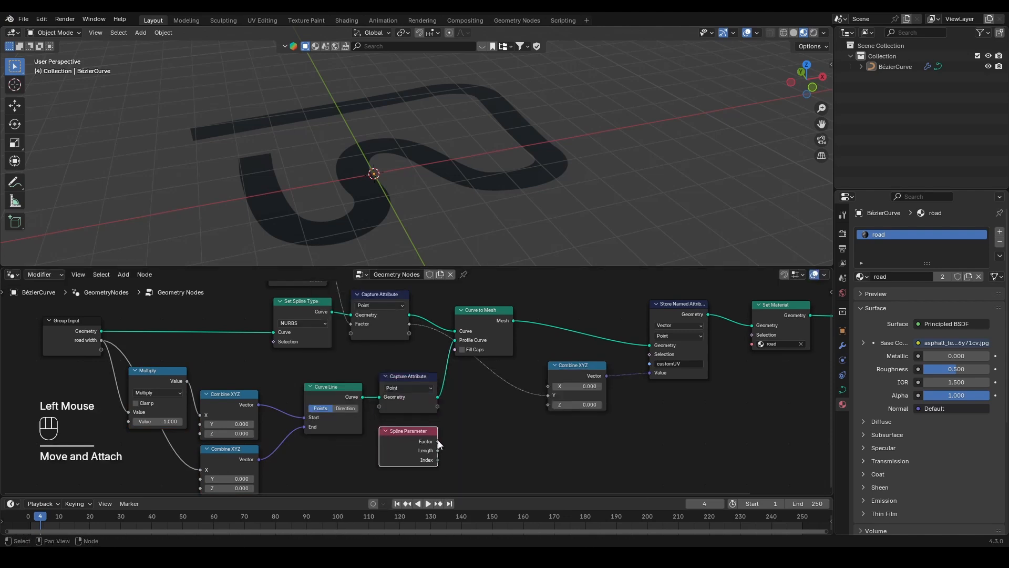
drag(437, 441, 434, 419)
drag(371, 411, 371, 411)
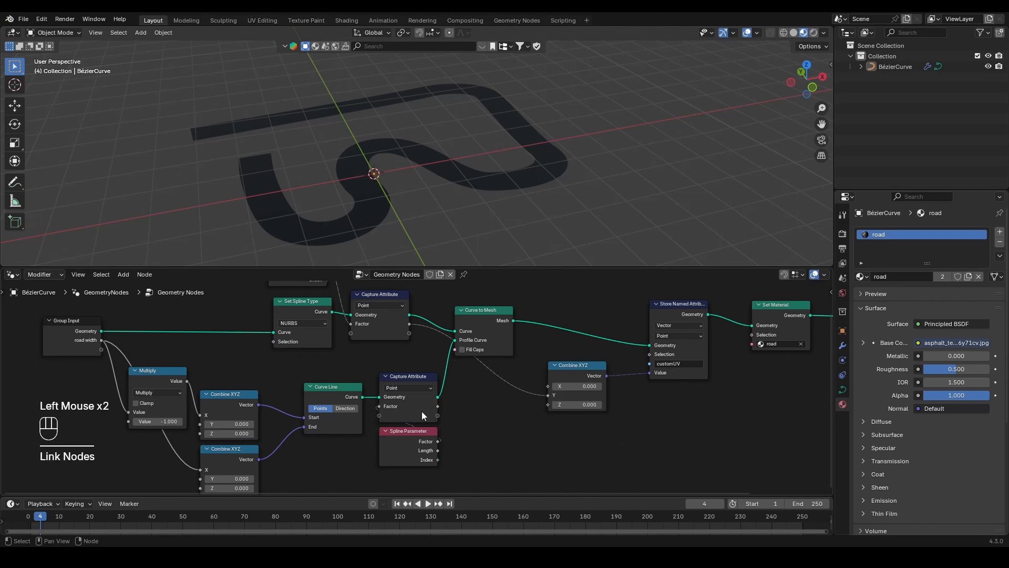
drag(438, 406, 546, 387)
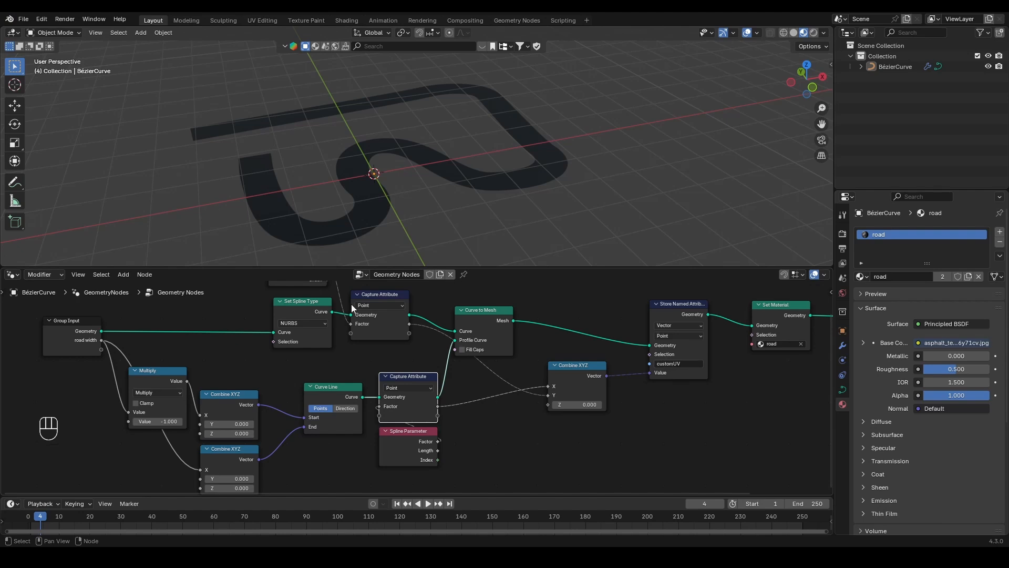
- Switch the node editor to the Shader Editor and delete the Texture Coordinate node from the road material
click(12, 274)
click(33, 374)
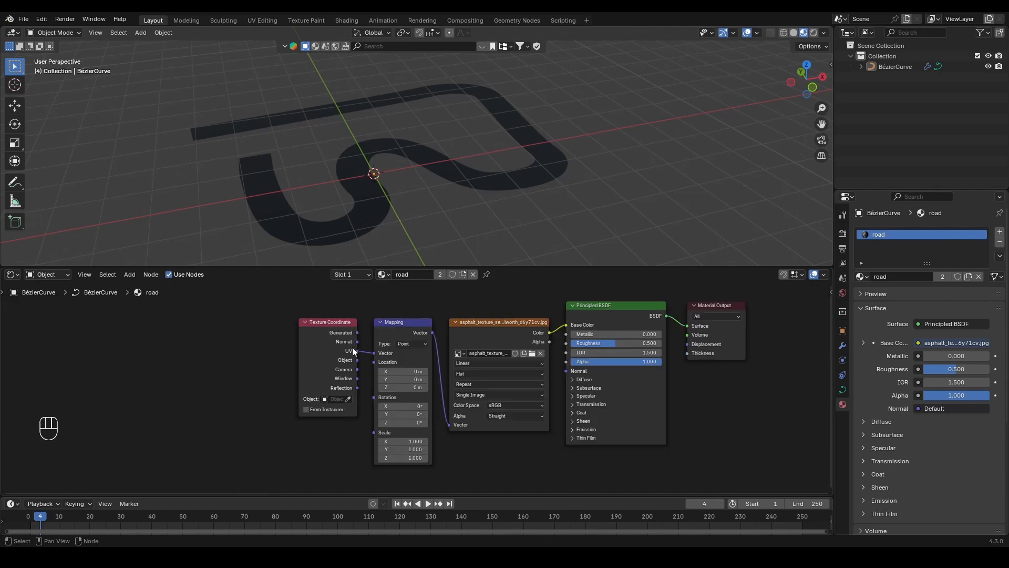
click(332, 326)
key(Delete)
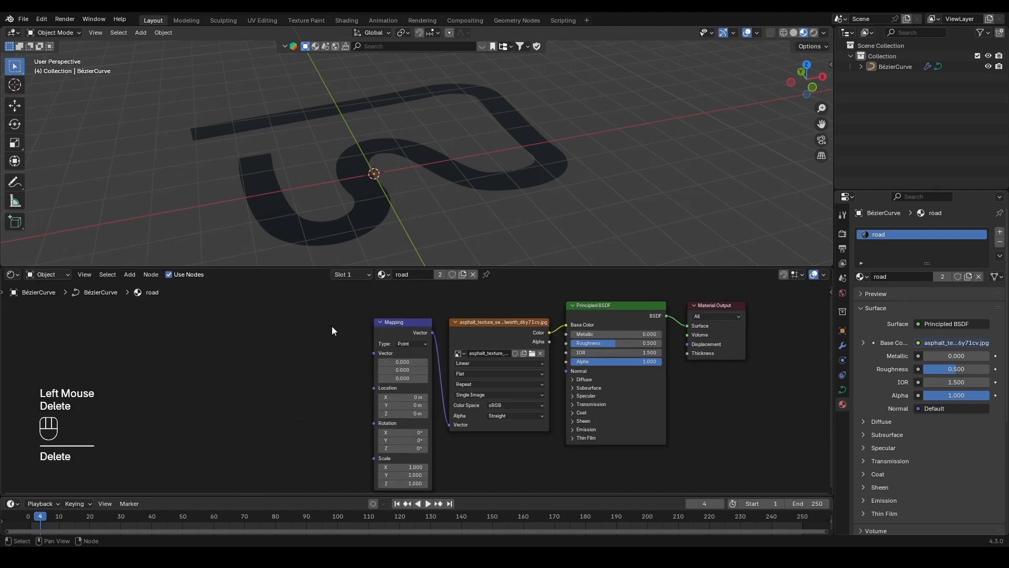
- Add an Attribute node named customUV ahead of the Mapping node, leaving a gap between them
key(shift+a)
text(att)
key(Return)
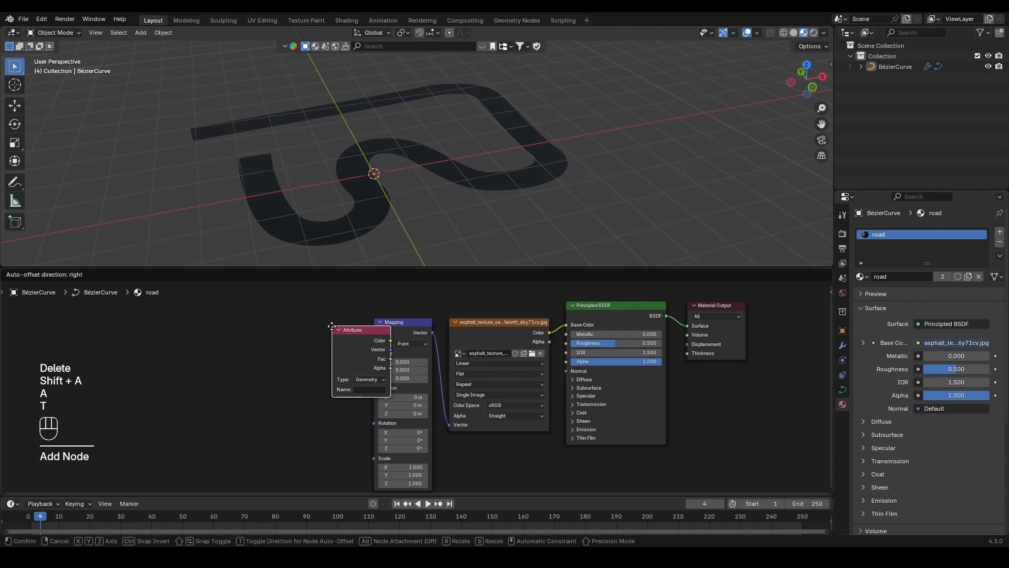
click(305, 319)
scroll(294, 407, up, 2)
click(305, 381)
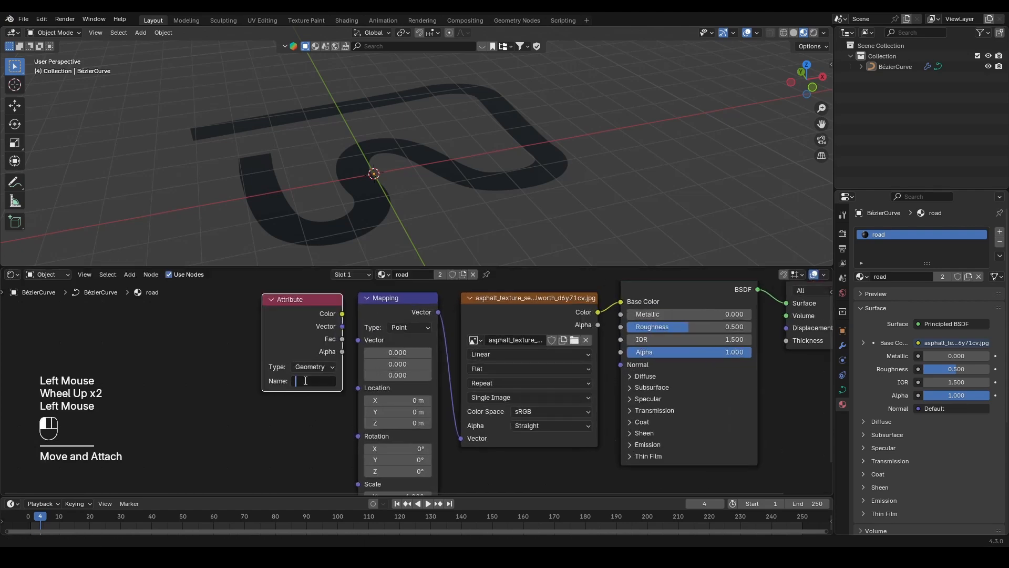
text(customUV)
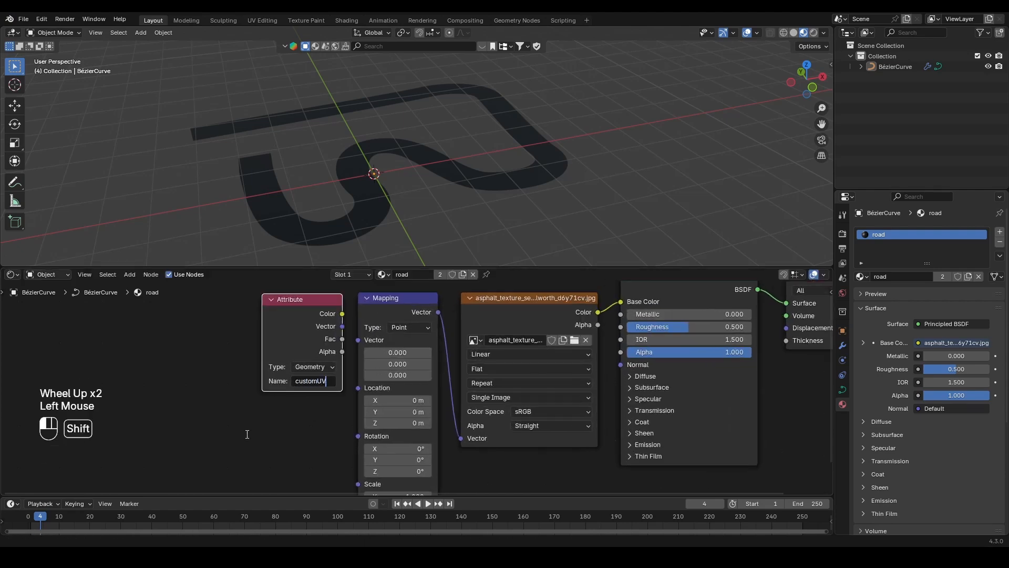
click(246, 434)
key(g)
click(242, 331)
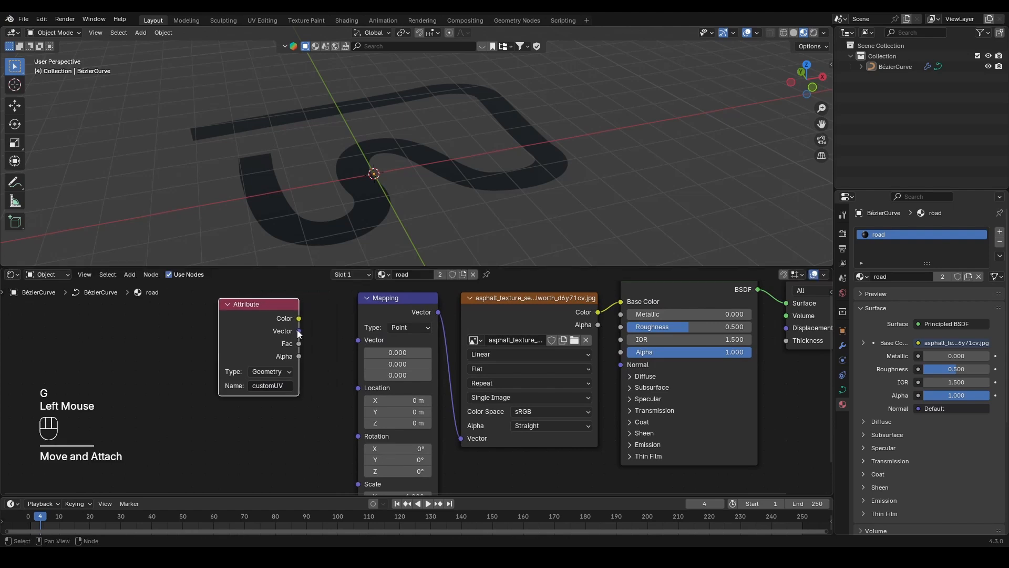
- Link the customUV Attribute node's Vector output to the Vector input of the Mapping node
drag(299, 331, 350, 351)
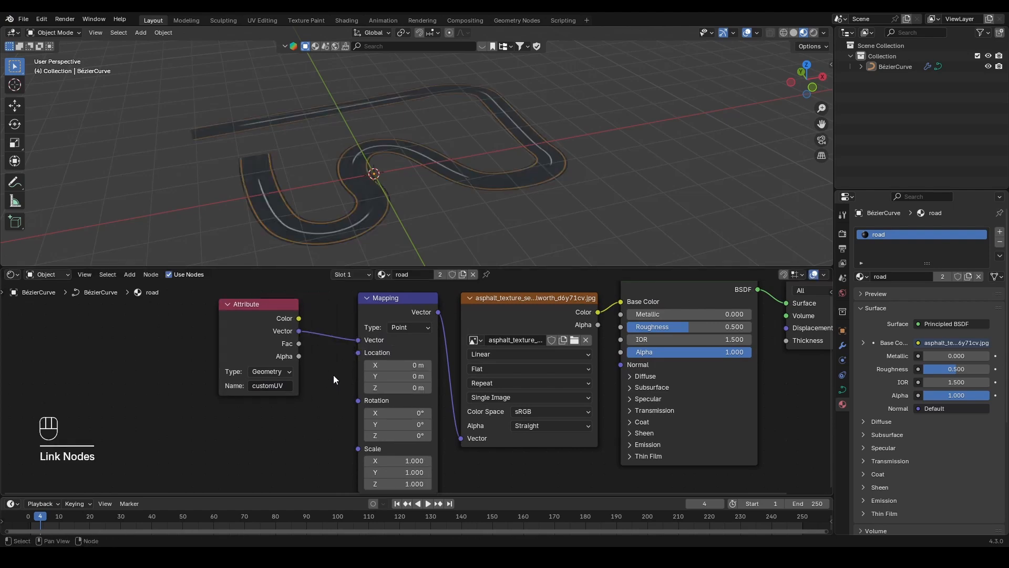
middle_drag(330, 188, 379, 204)
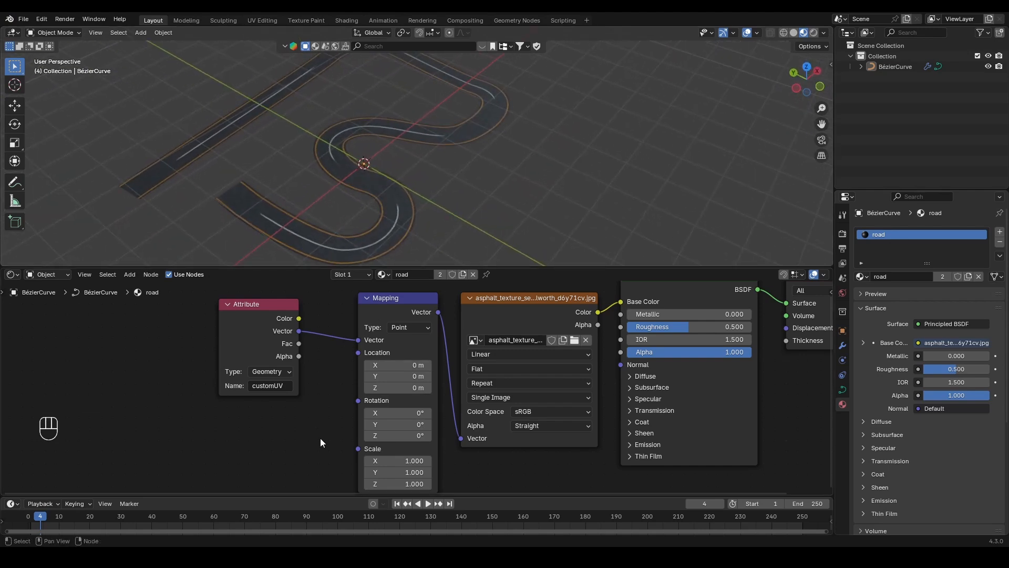
- Set the Mapping node's Y scale to -19.200 and view the whole road from above
drag(399, 472, 234, 472)
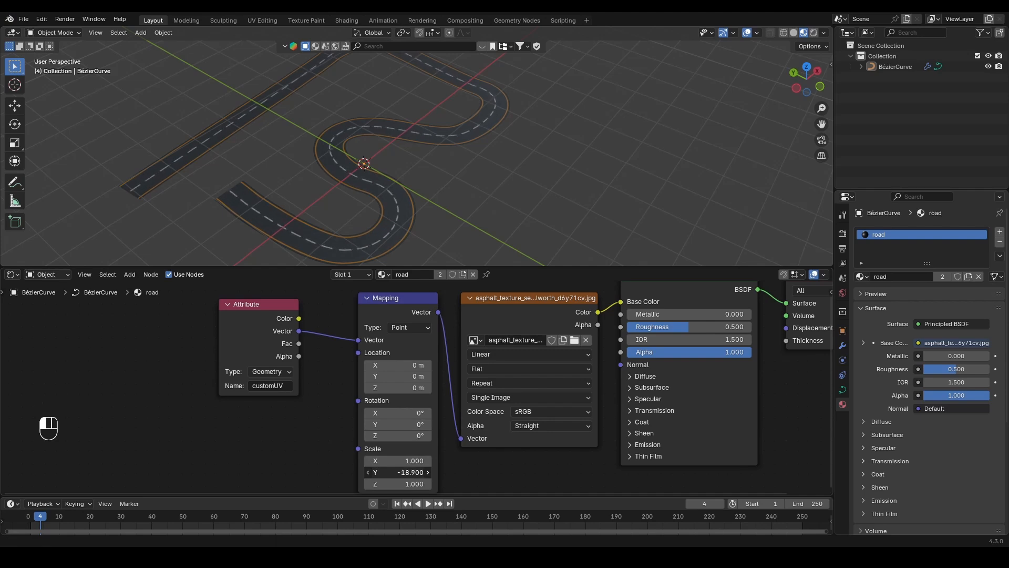
key(KP_7)
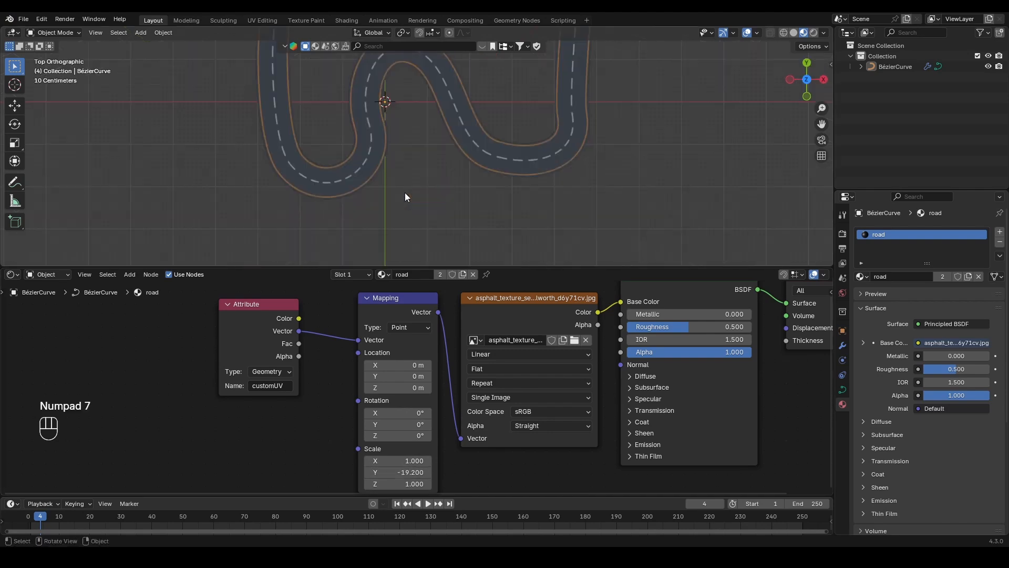
scroll(405, 193, down, 3)
shift+middle_drag(409, 181, 342, 204)
scroll(352, 185, up, 2)
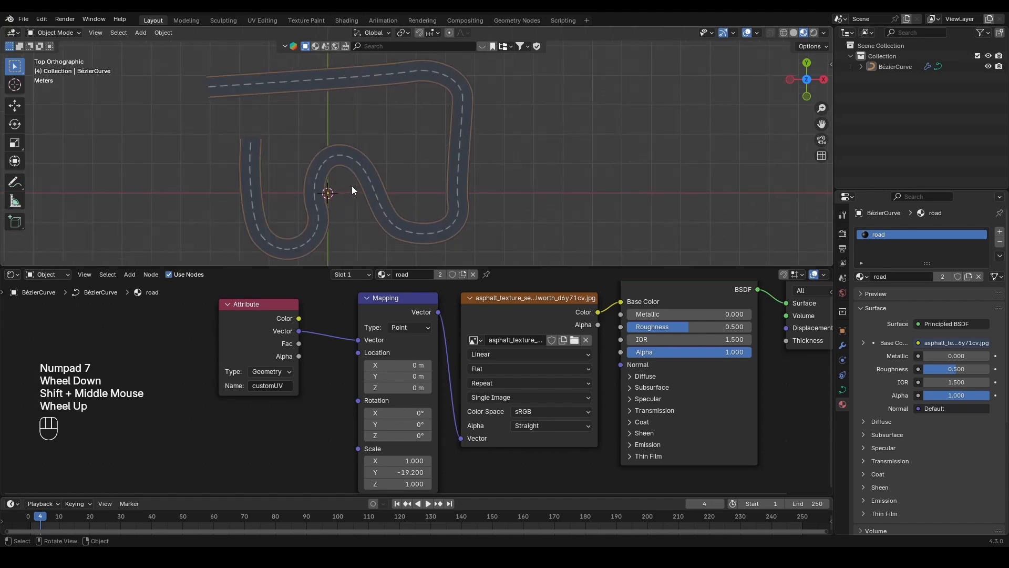
- Draw a short, slightly curved extra Bézier spline in the gap below the long straight road, and return to Object Mode
click(359, 164)
key(Tab)
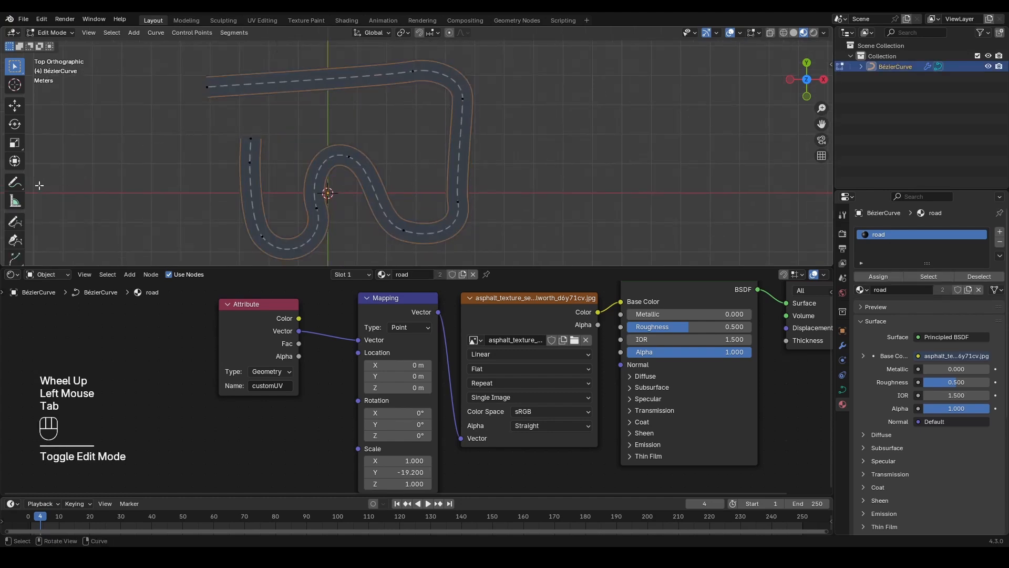
scroll(15, 186, down, 3)
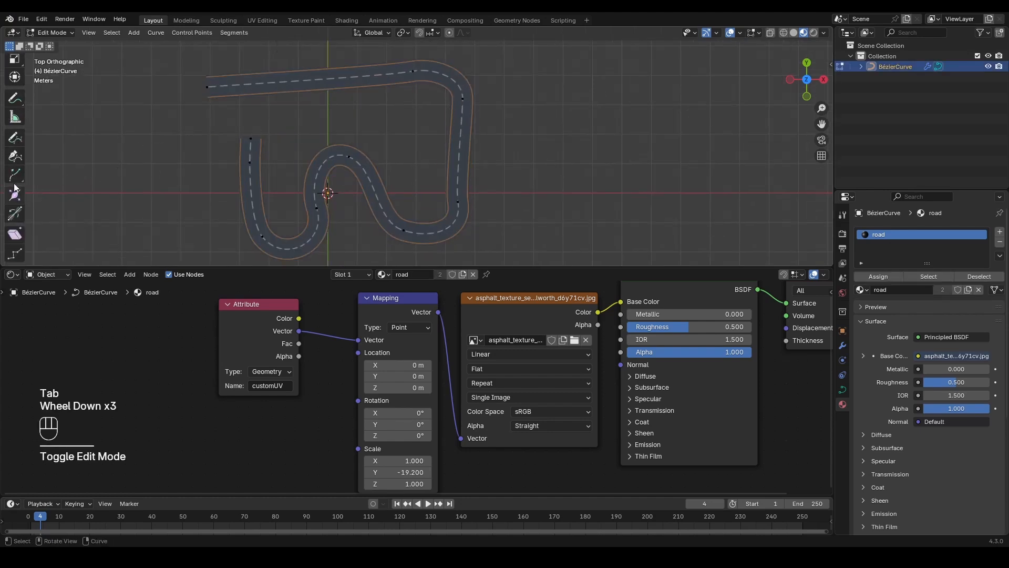
click(15, 137)
drag(193, 121, 314, 105)
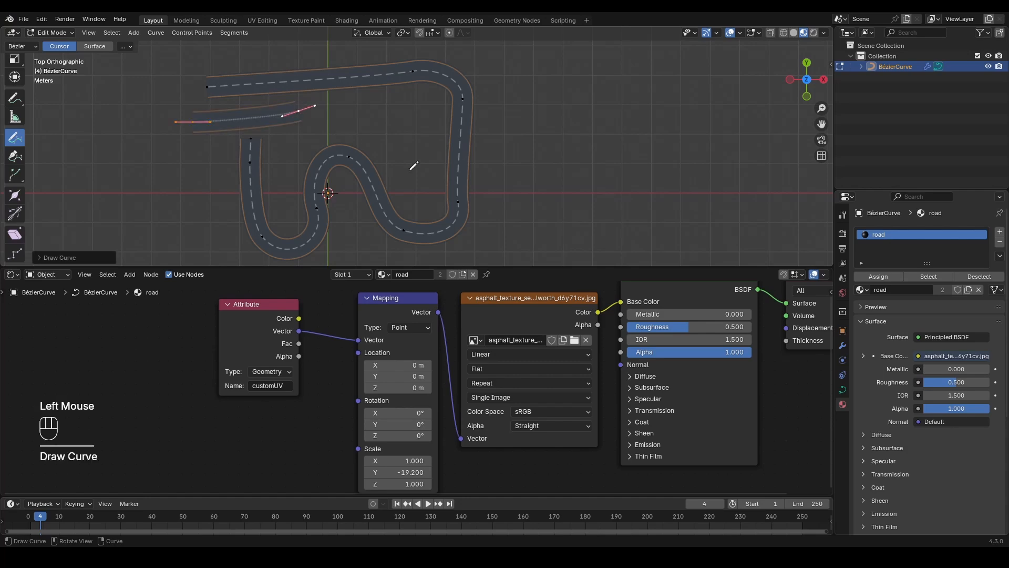
key(Tab)
- Compare the dash spacing on the short new road with the dashes on the long road
scroll(267, 107, up, 2)
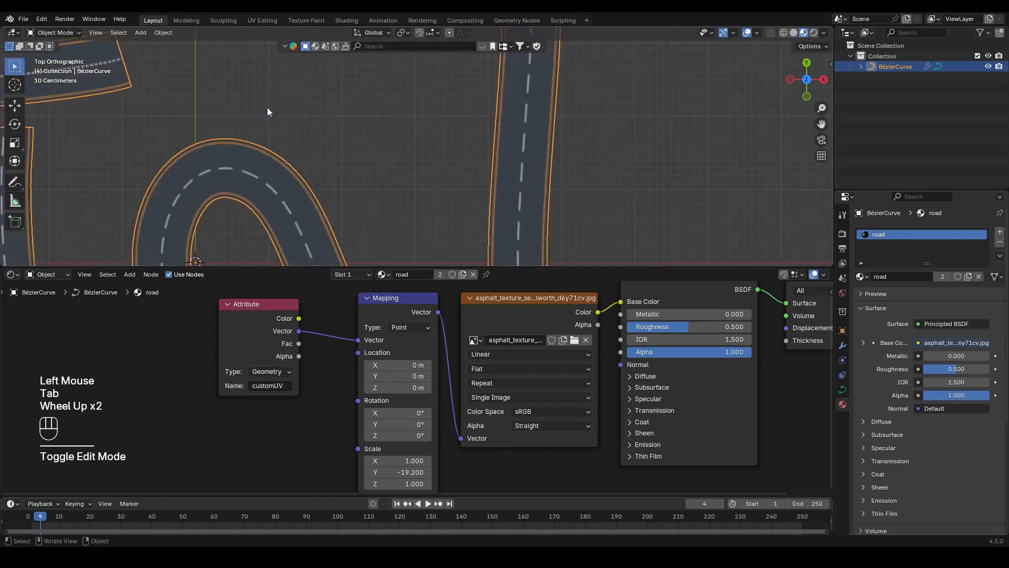
shift+middle_drag(266, 109, 528, 180)
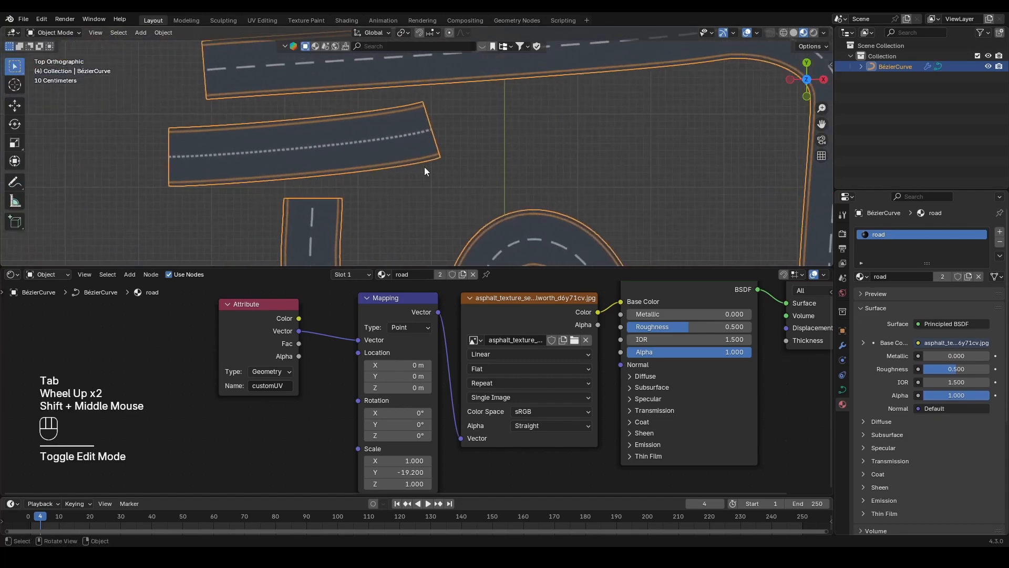
middle_drag(424, 166, 480, 105)
scroll(479, 158, down, 1)
shift+middle_drag(472, 194, 379, 165)
click(380, 166)
scroll(326, 185, up, 3)
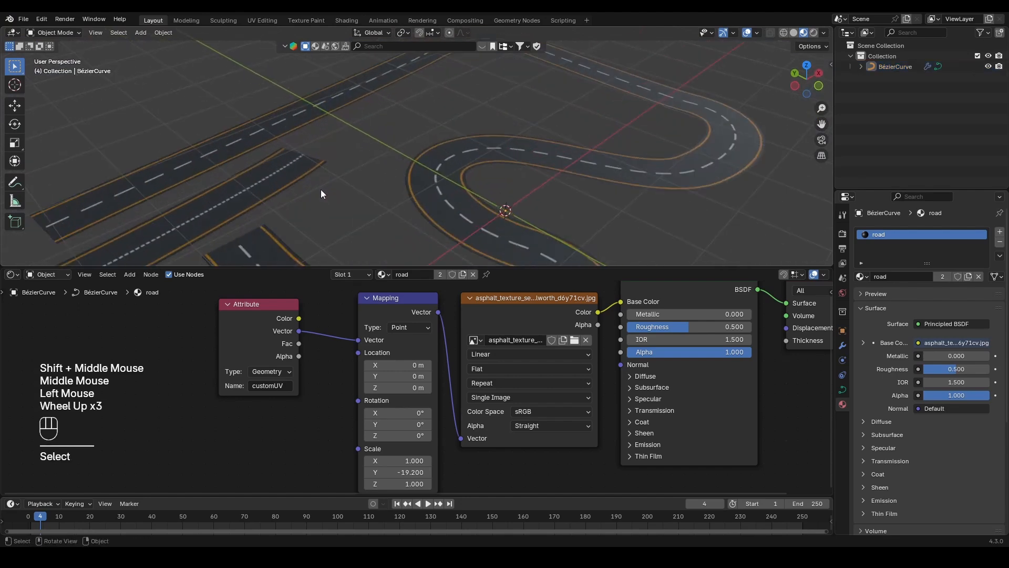
scroll(327, 100, down, 1)
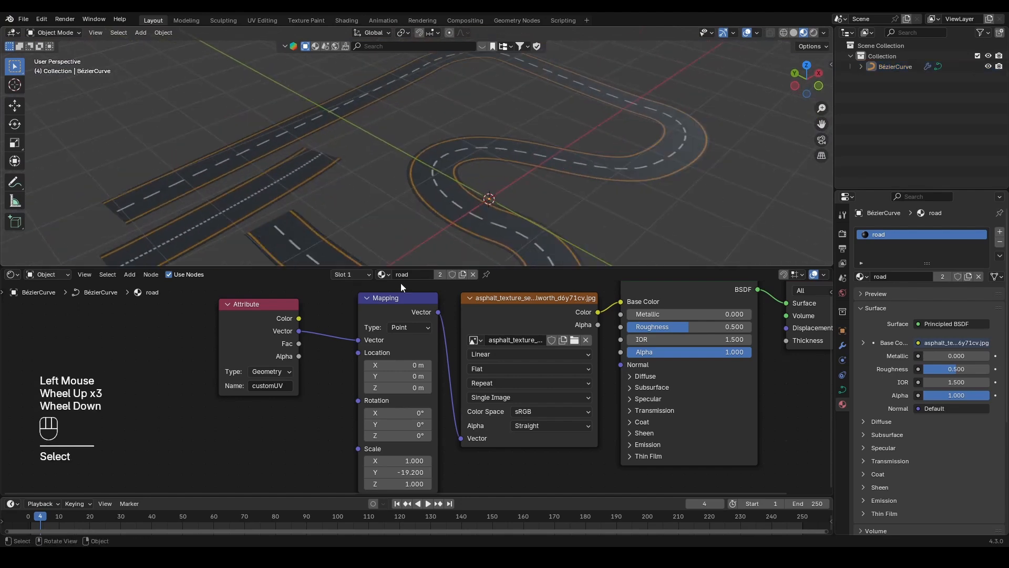
- Set the Mapping node's Y scale to 1
mouse_move(391, 472)
mouse_down()
mouse_move(441, 472)
mouse_move(399, 472)
mouse_up()
double_click(399, 475)
text(1)
key(Return)
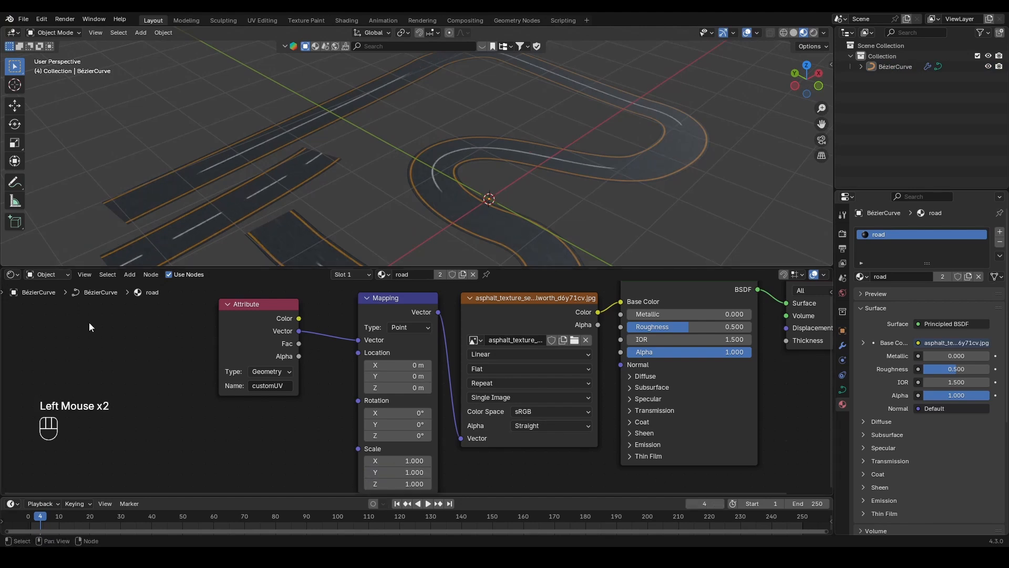
- Switch the node editor back to the Geometry Node Editor and frame the Spline Parameter and Capture Attribute nodes with nothing selected
click(13, 274)
click(32, 360)
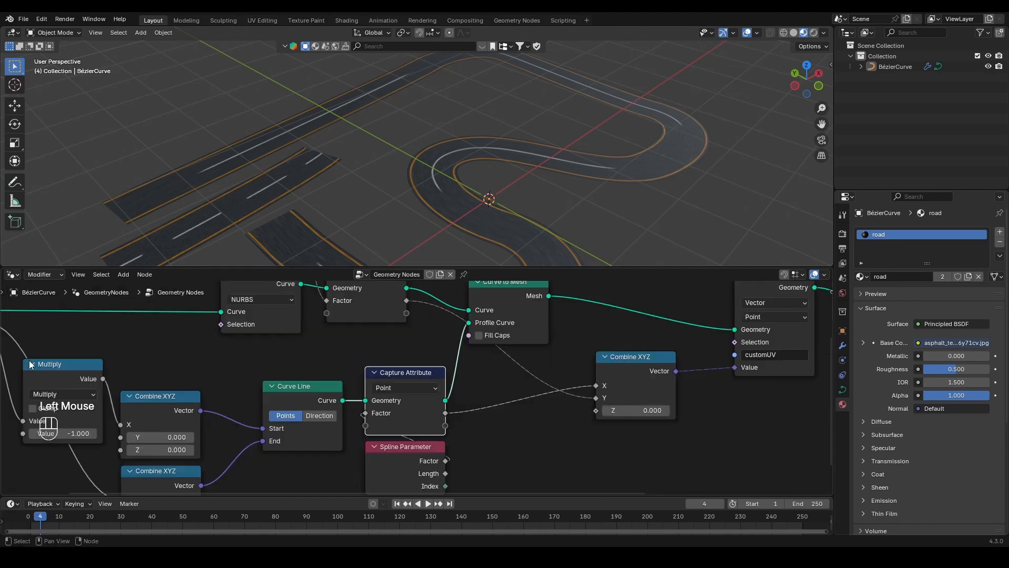
scroll(364, 327, down, 2)
middle_drag(364, 328, 396, 389)
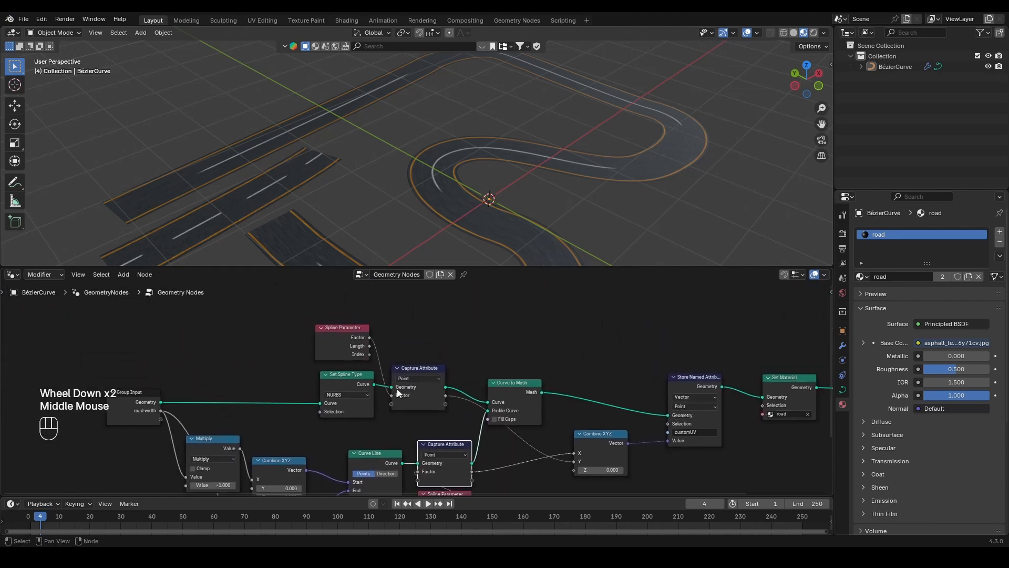
scroll(439, 414, up, 2)
middle_drag(479, 347, 512, 358)
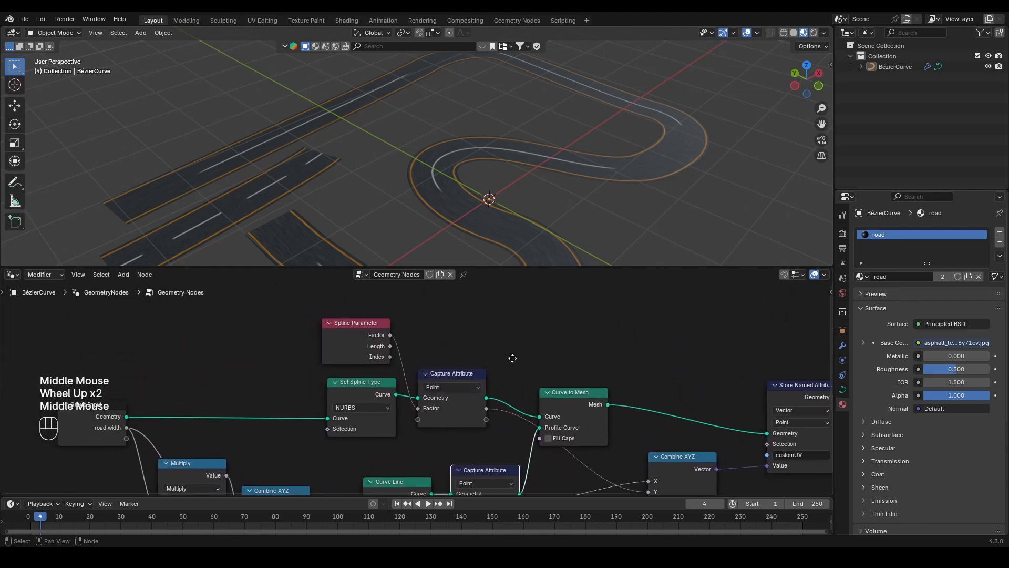
middle_drag(391, 252, 388, 241)
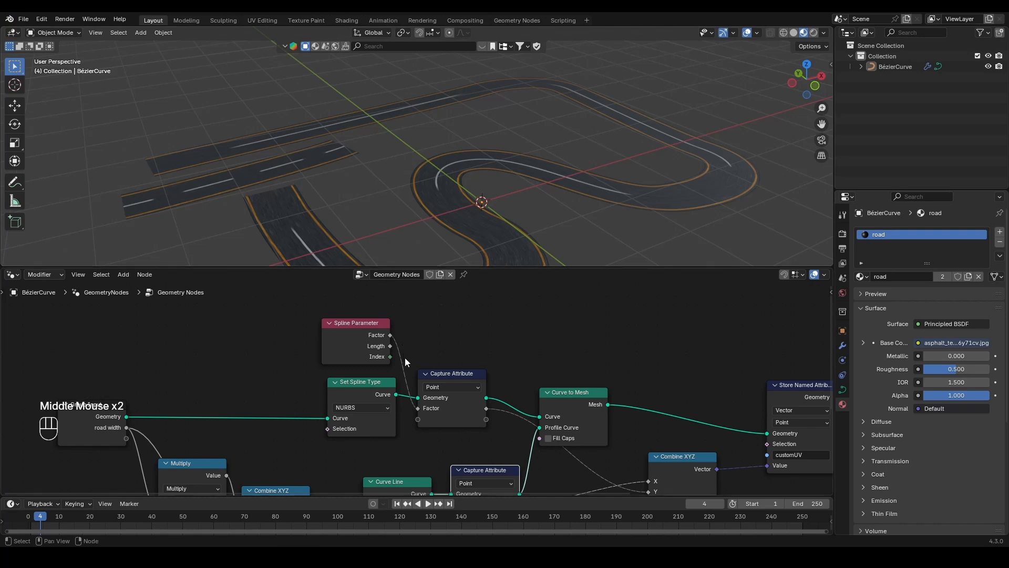
click(439, 348)
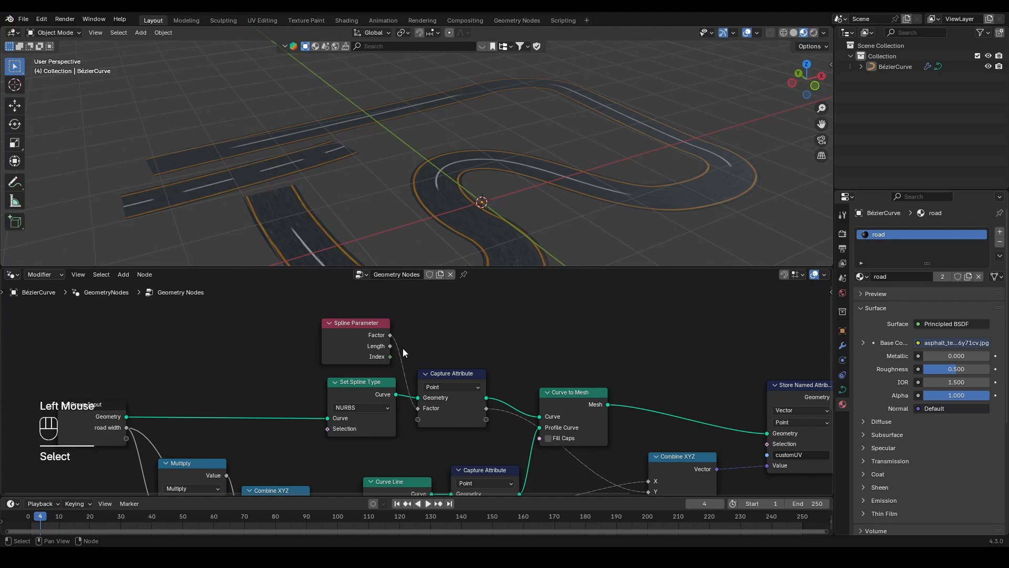
- Add a Spline Length node directly above the upper Spline Parameter node
mouse_move(390, 346)
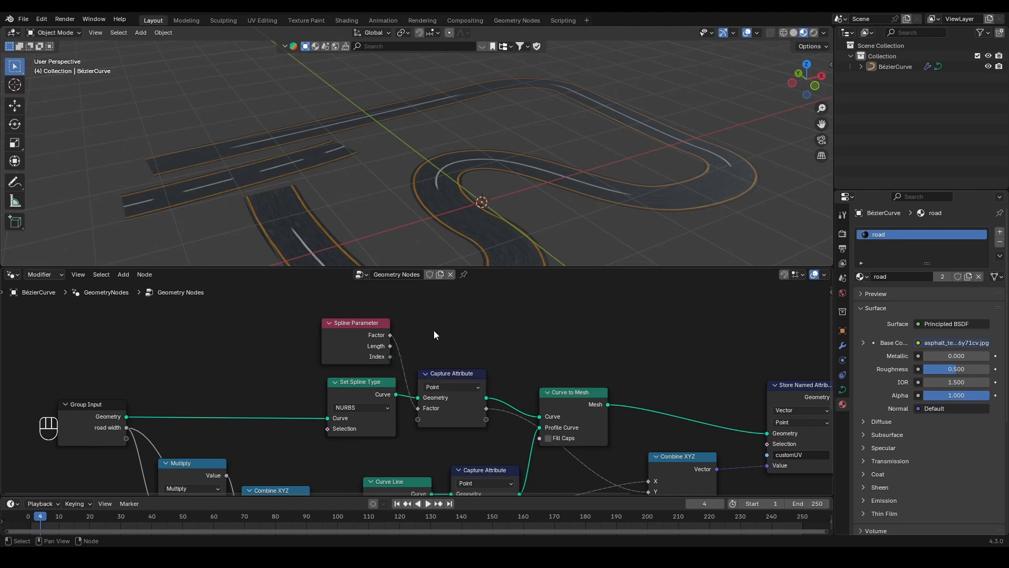
shift+middle_drag(447, 323, 443, 398)
key(shift+a)
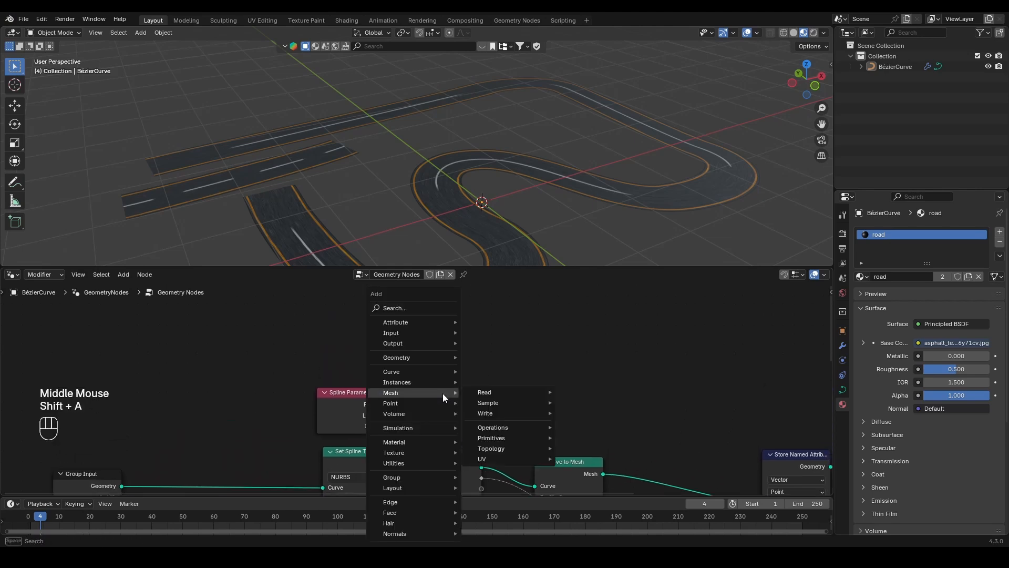
text(spline l)
key(Return)
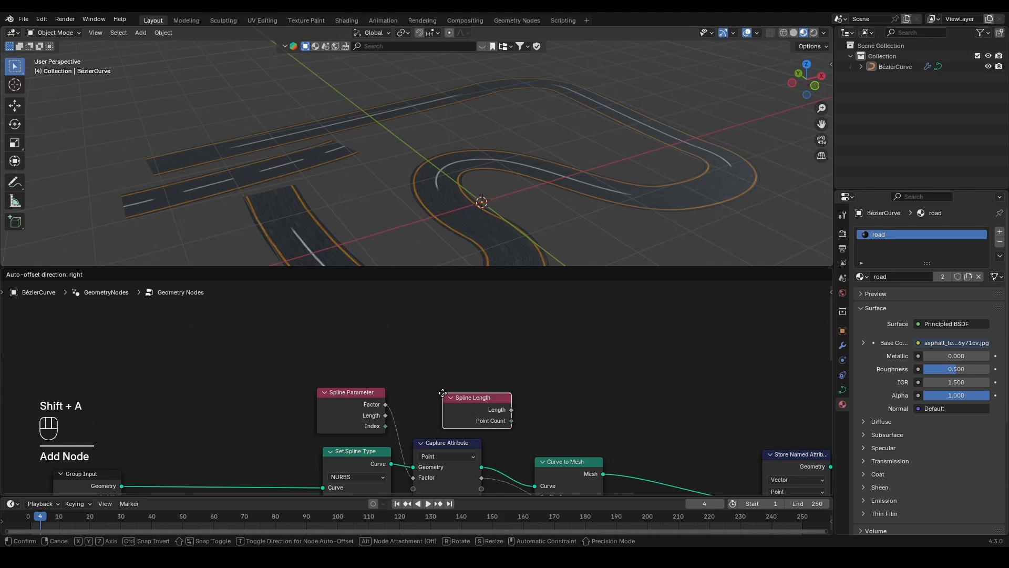
click(315, 348)
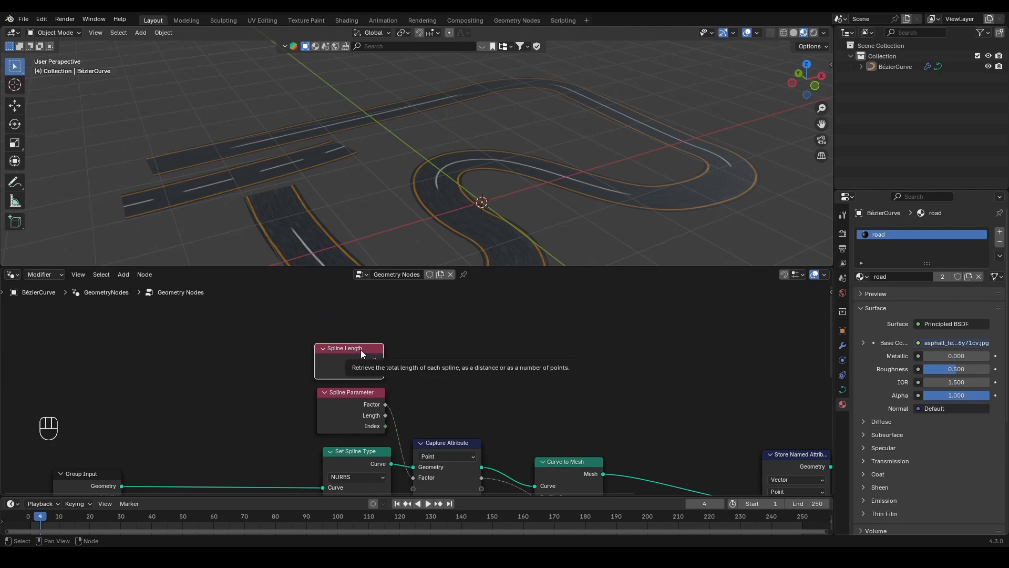
- Try capturing the Spline Length node's Length as a second value in the upper Capture Attribute node, and undo the link
middle_drag(416, 394, 417, 337)
click(391, 305)
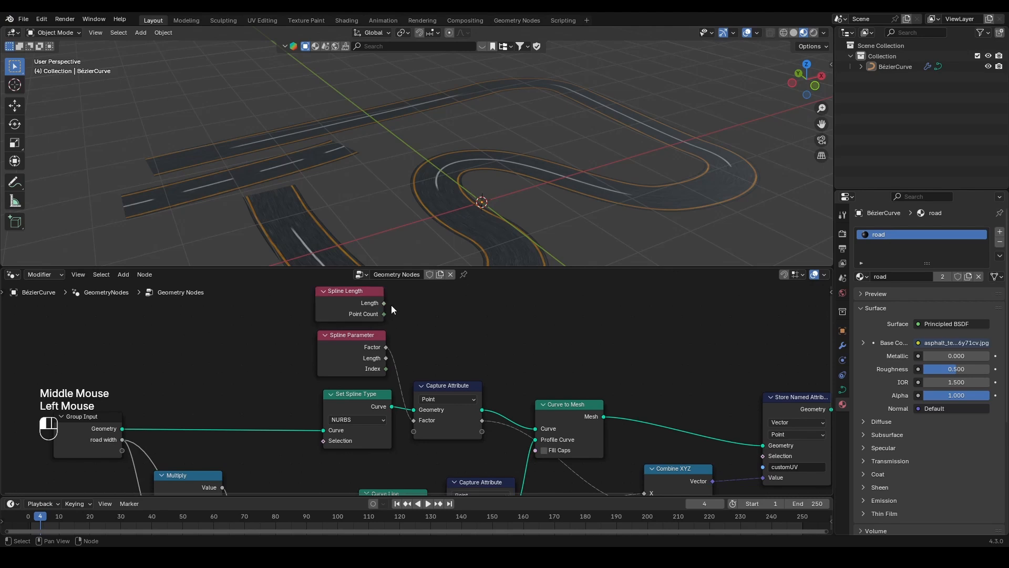
drag(391, 305, 413, 431)
middle_drag(547, 418, 639, 452)
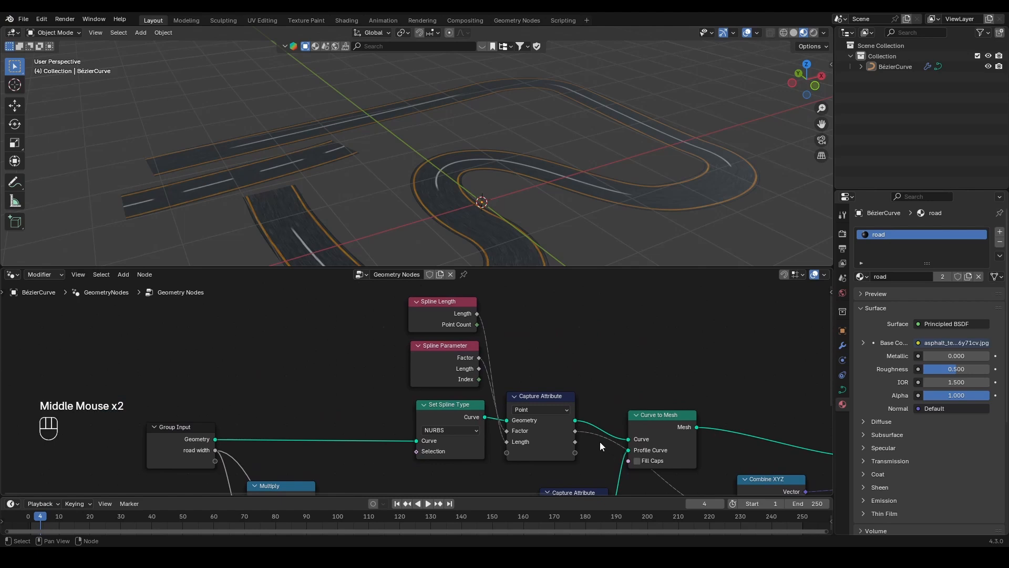
key(ctrl+z)
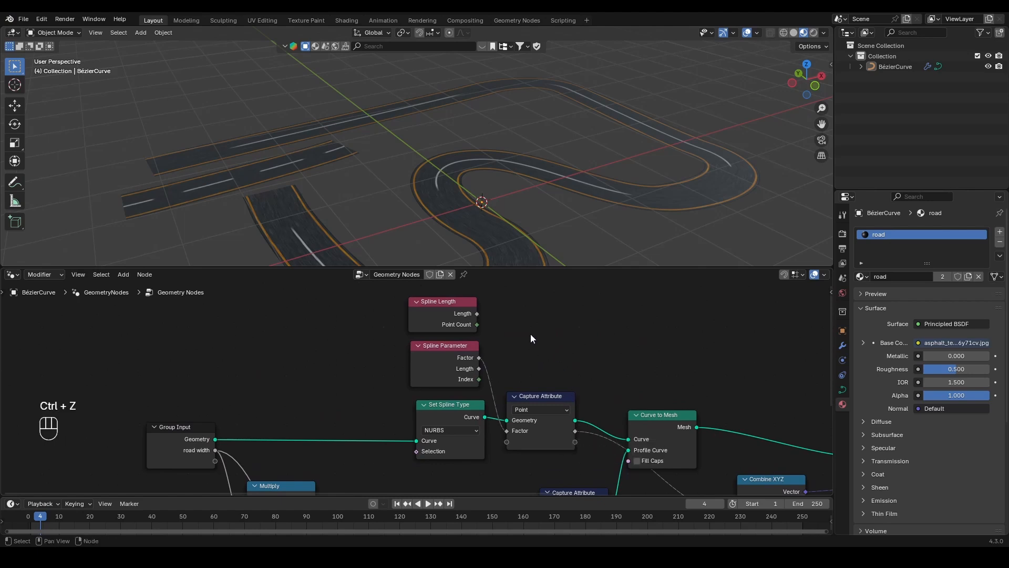
- Move the Spline Length and Spline Parameter nodes together away from the Capture Attribute node to make room between them
drag(526, 304, 430, 352)
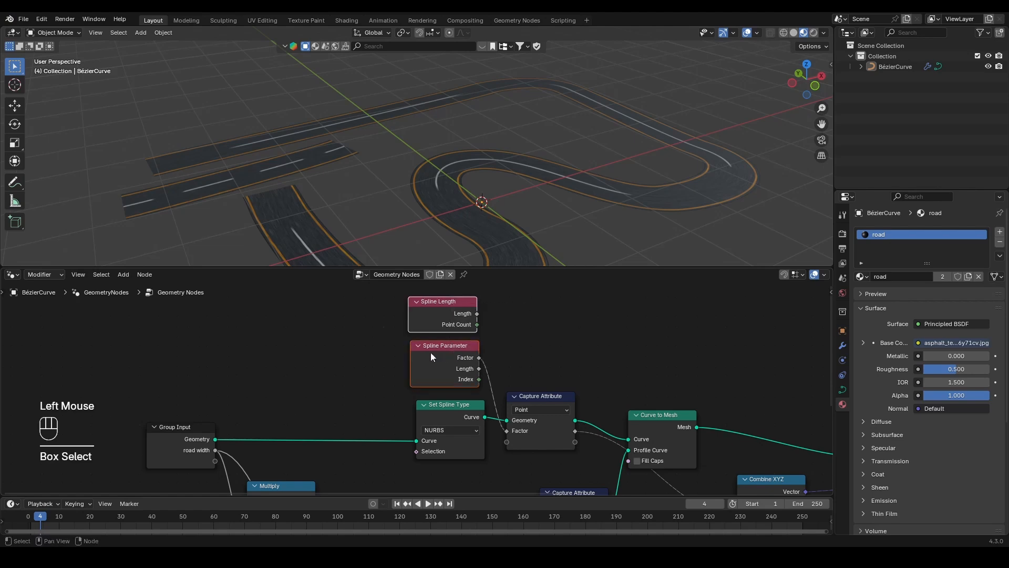
key(g)
click(337, 336)
middle_drag(338, 337, 336, 351)
- Insert a Math node set to Multiply between Spline Parameter's Factor and Capture Attribute, with Spline Length's Length as its second value
key(shift+a)
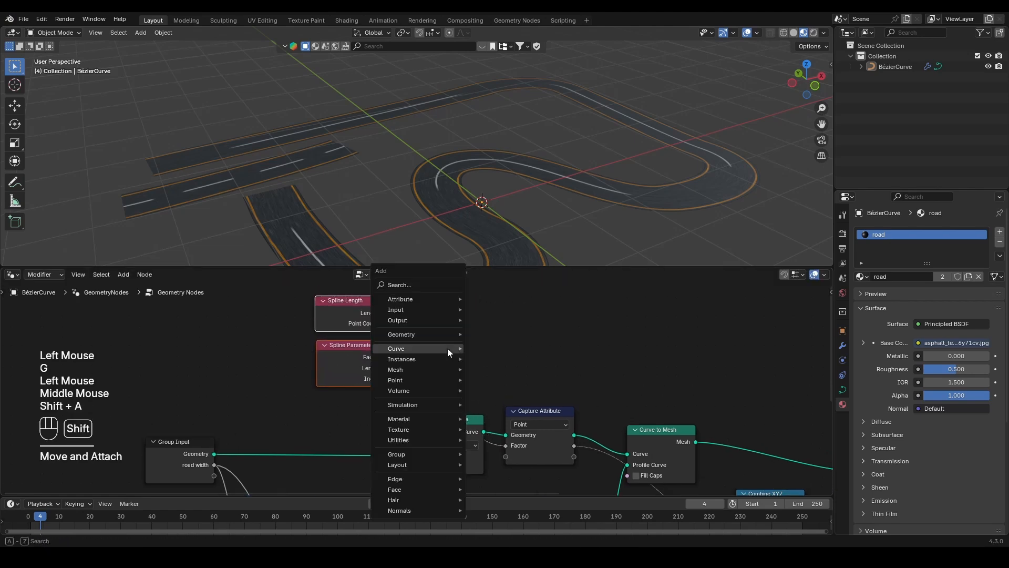
text(add)
key(Return)
click(428, 311)
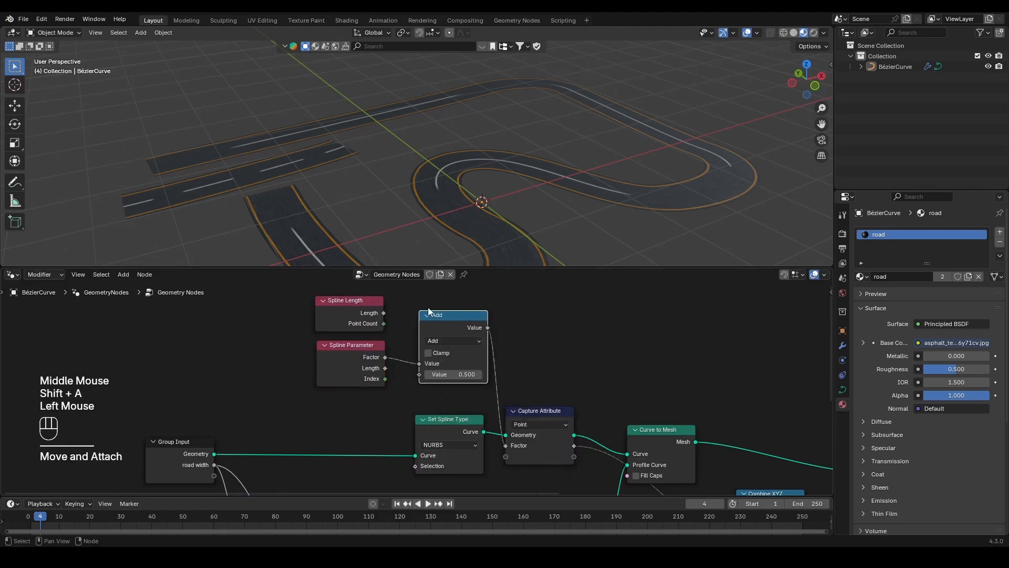
click(445, 340)
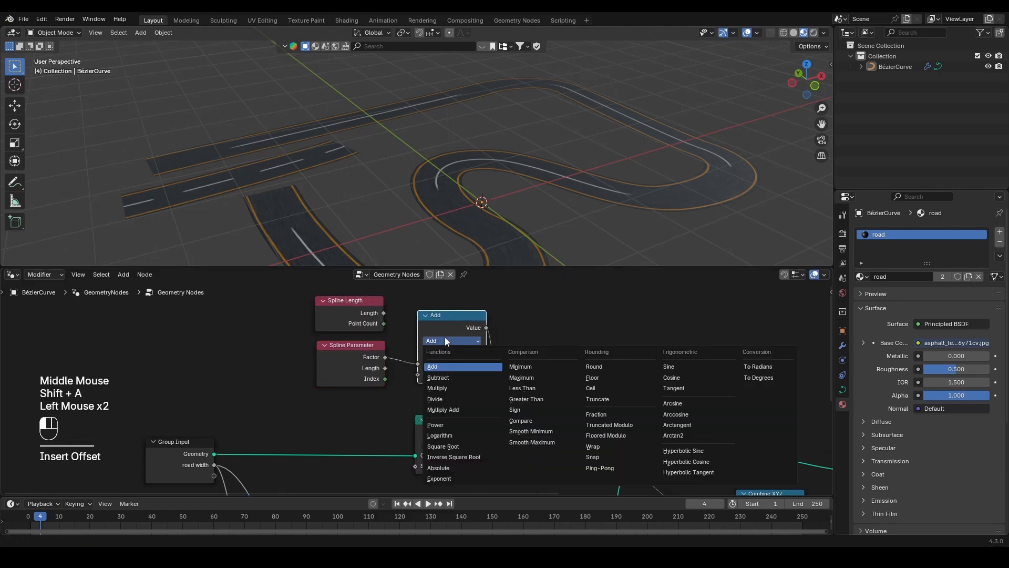
click(446, 388)
drag(382, 312, 394, 321)
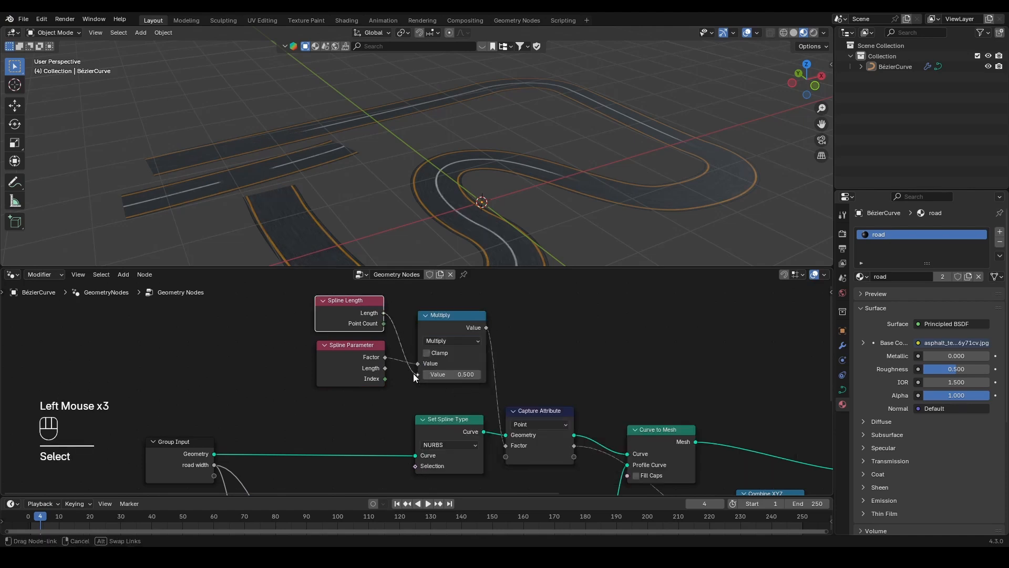
drag(413, 373, 415, 375)
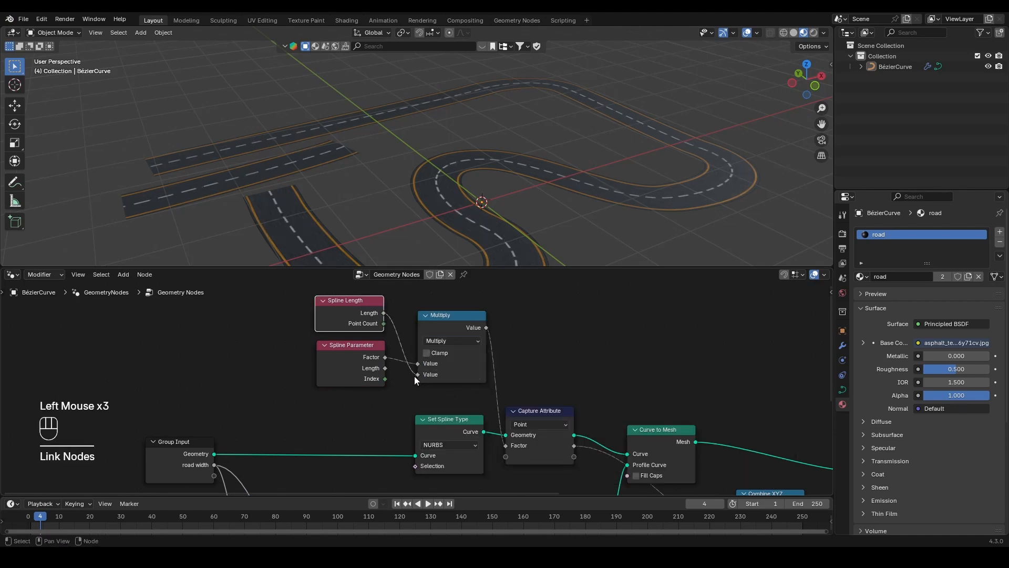
- Inspect the dash spacing on both the long and short roads from above and in perspective
scroll(402, 209, down, 3)
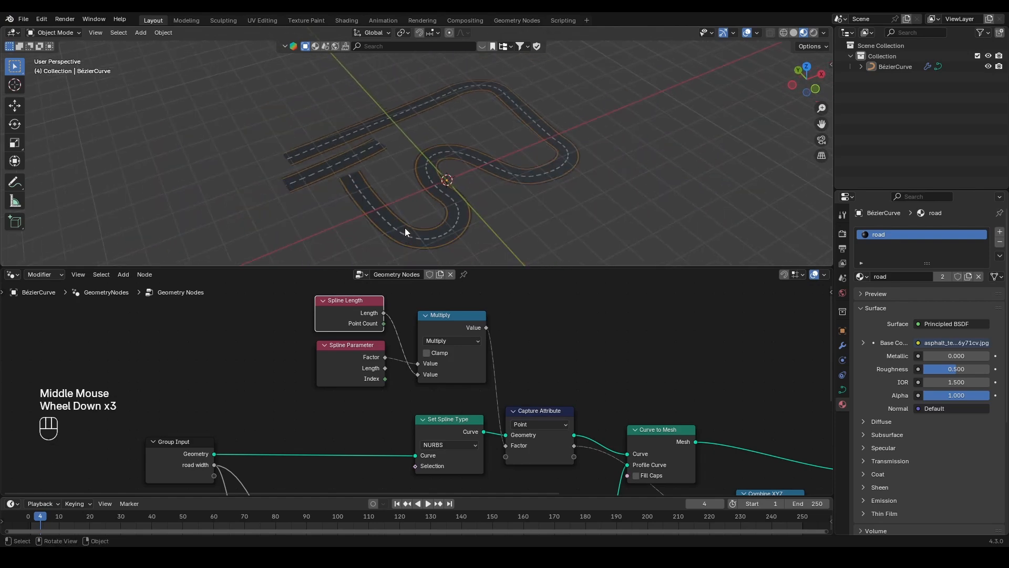
scroll(405, 228, up, 3)
key(KP_7)
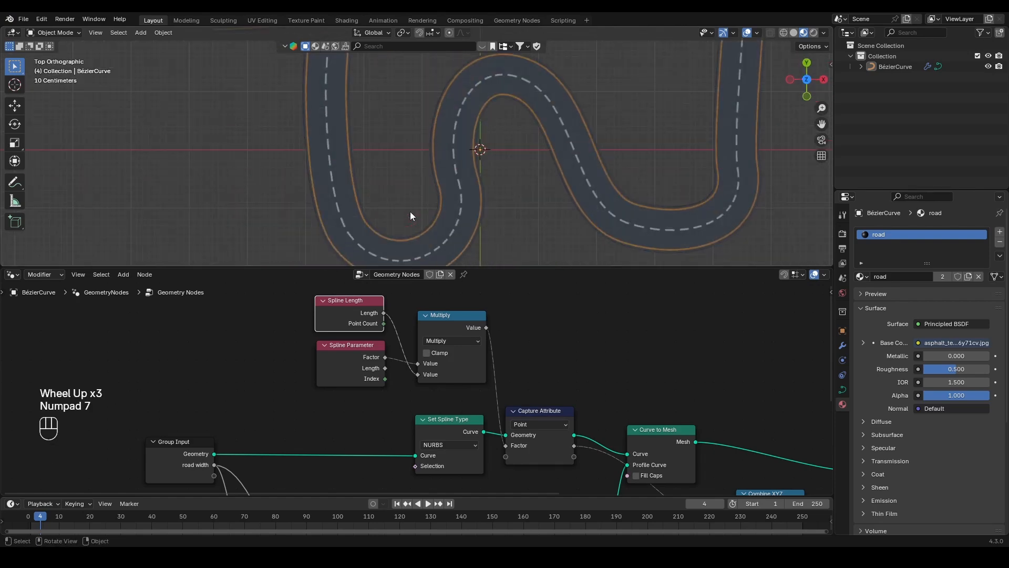
scroll(426, 199, down, 1)
shift+middle_drag(408, 139, 450, 185)
scroll(449, 181, down, 1)
scroll(449, 185, up, 2)
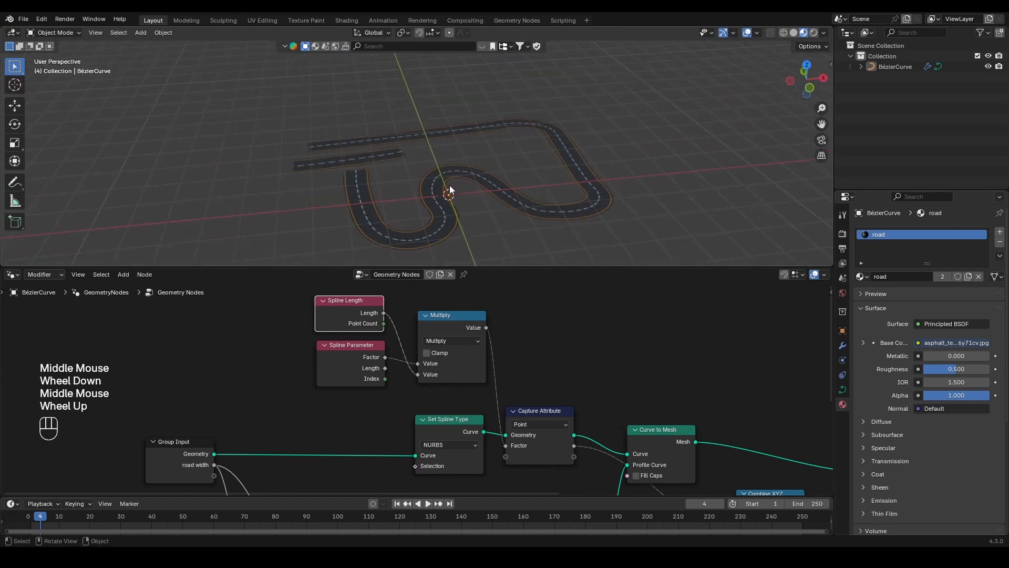
scroll(589, 396, down, 3)
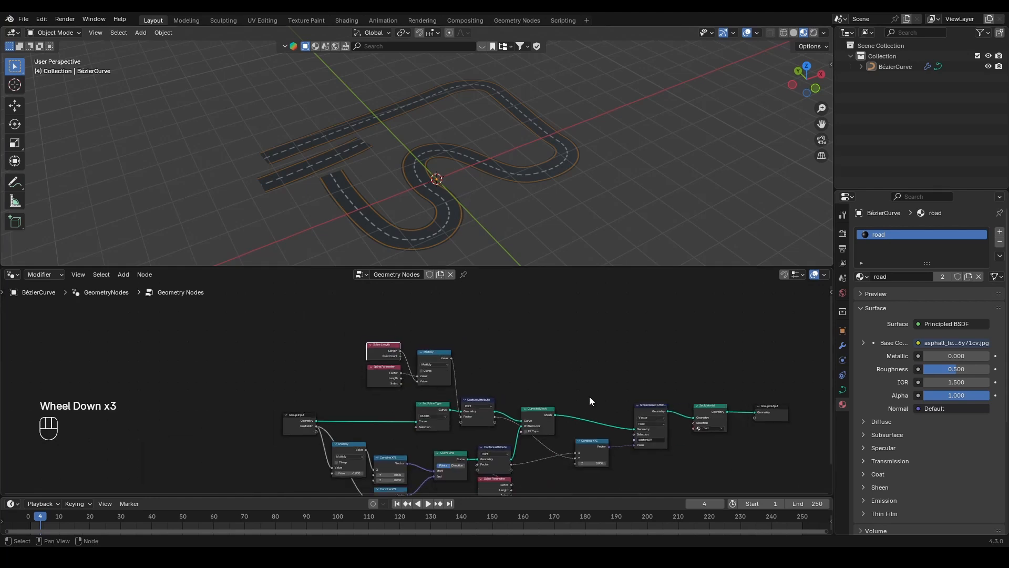
- Search the BlenderKit model library for "street lamp", display the results and filter them to free models
middle_drag(588, 397, 307, 374)
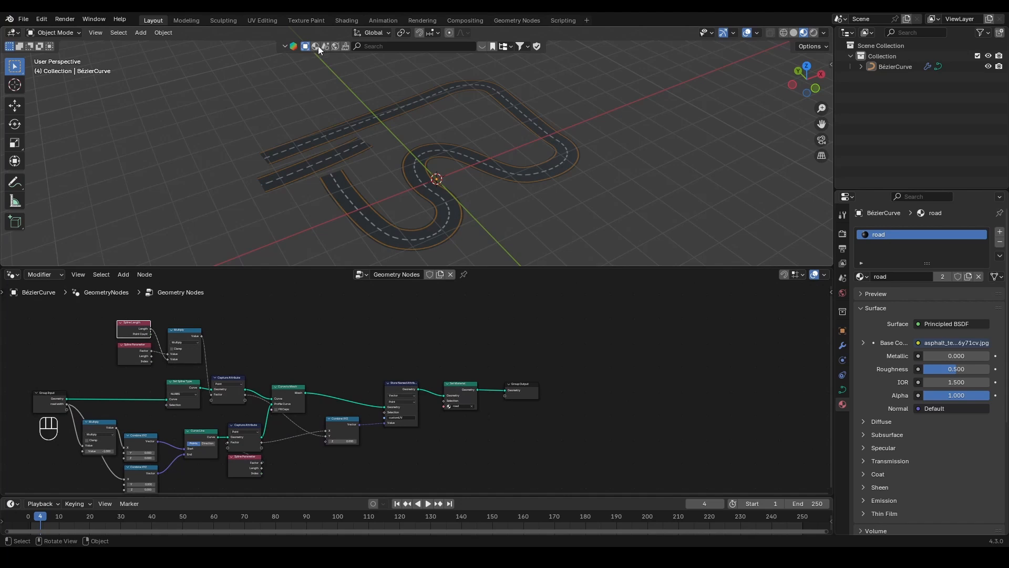
click(421, 46)
text(street lamp)
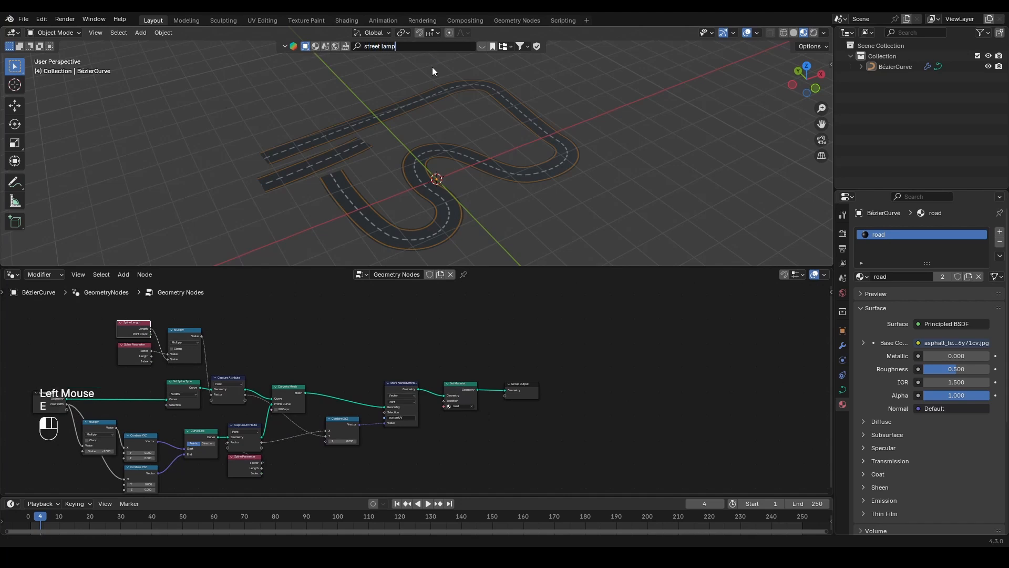
key(Return)
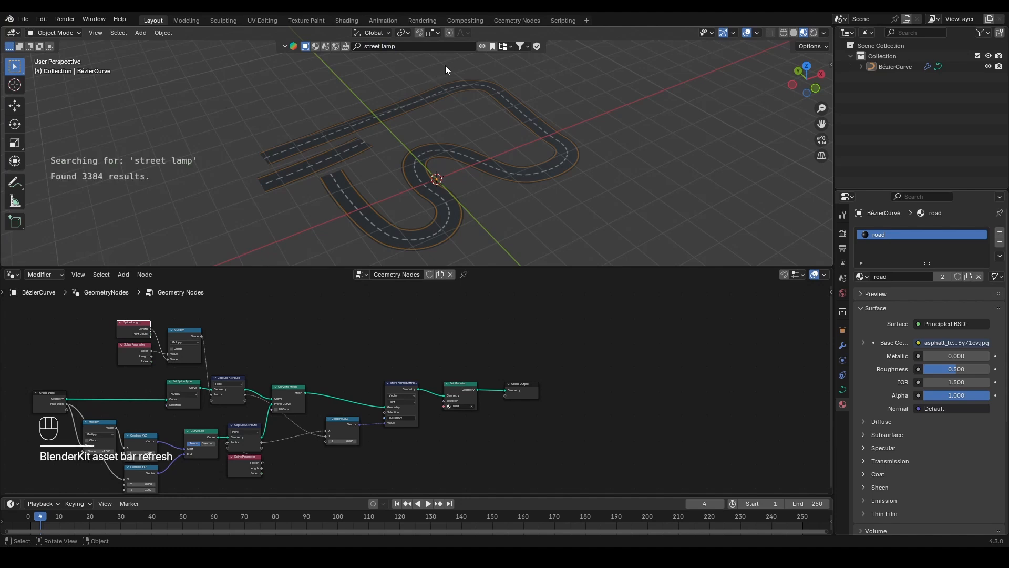
click(481, 46)
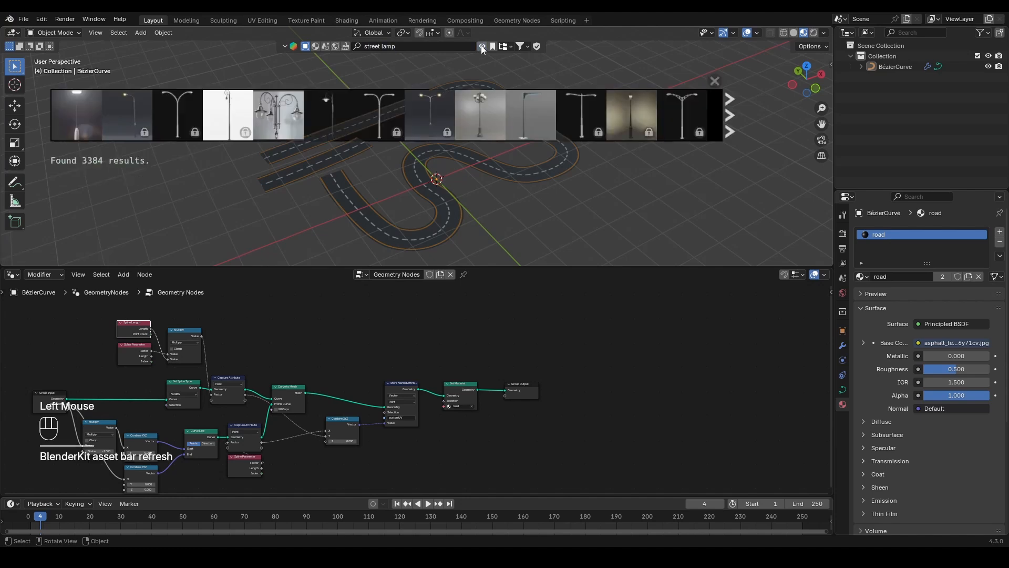
click(527, 48)
click(492, 88)
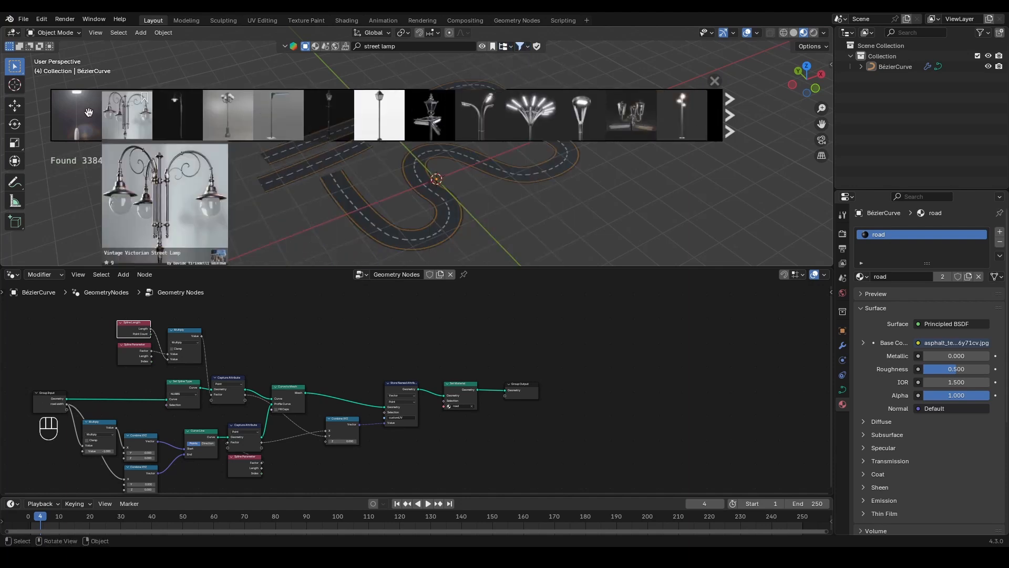
- Browse the street lamp results, import the Street Lamp Sci-Fi model into the scene and close the asset bar
scroll(336, 121, down, 3)
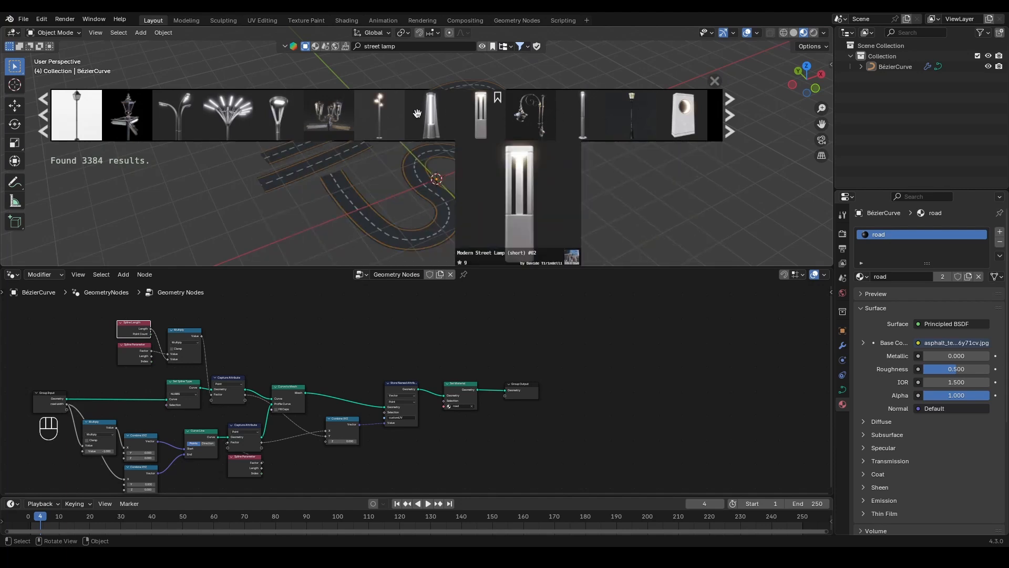
scroll(136, 116, up, 3)
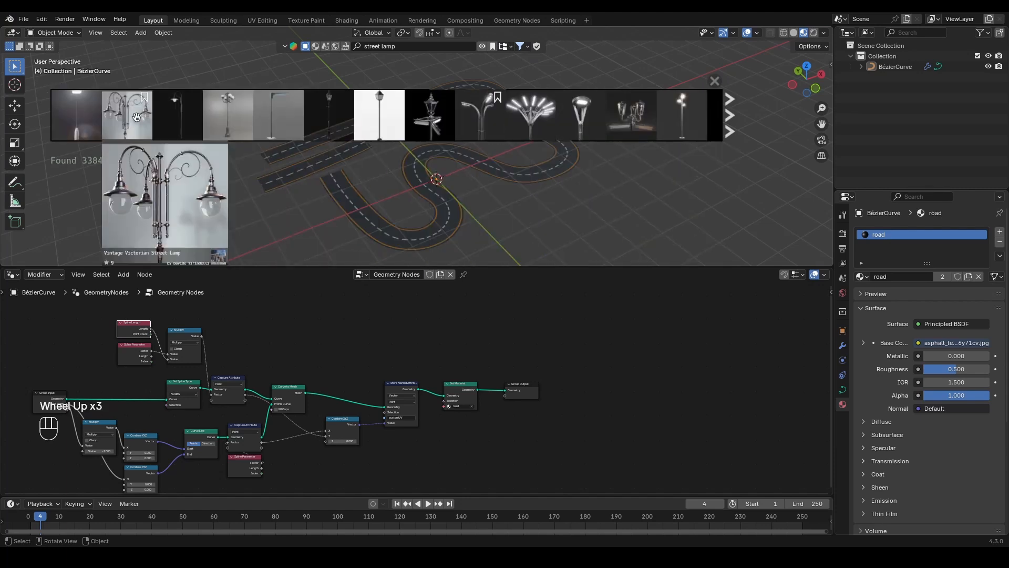
click(272, 112)
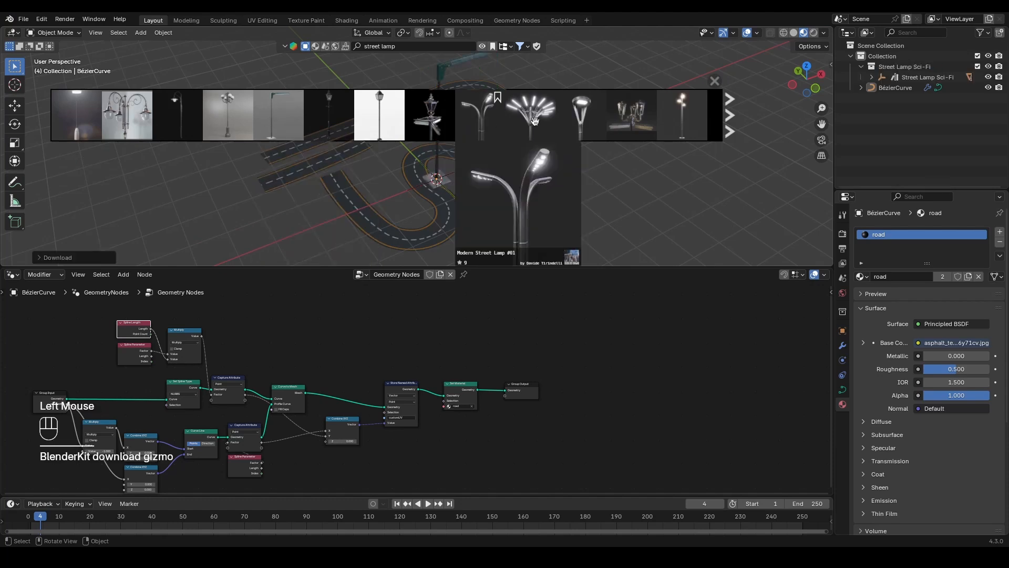
click(715, 81)
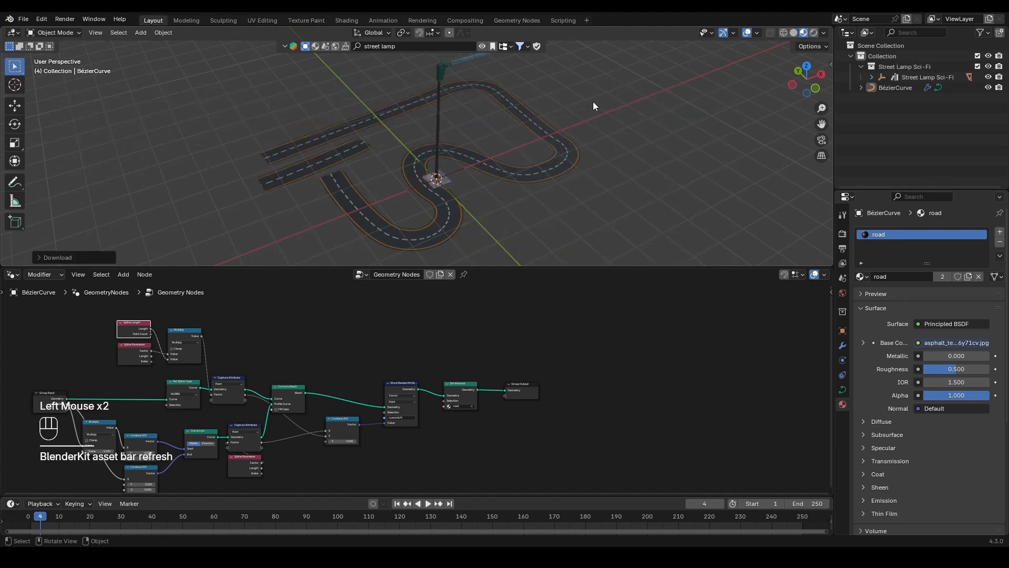
- Examine the imported street lamp's separate parts in the viewport and expand its object hierarchy in the outliner
scroll(483, 97, down, 2)
middle_drag(482, 96, 459, 189)
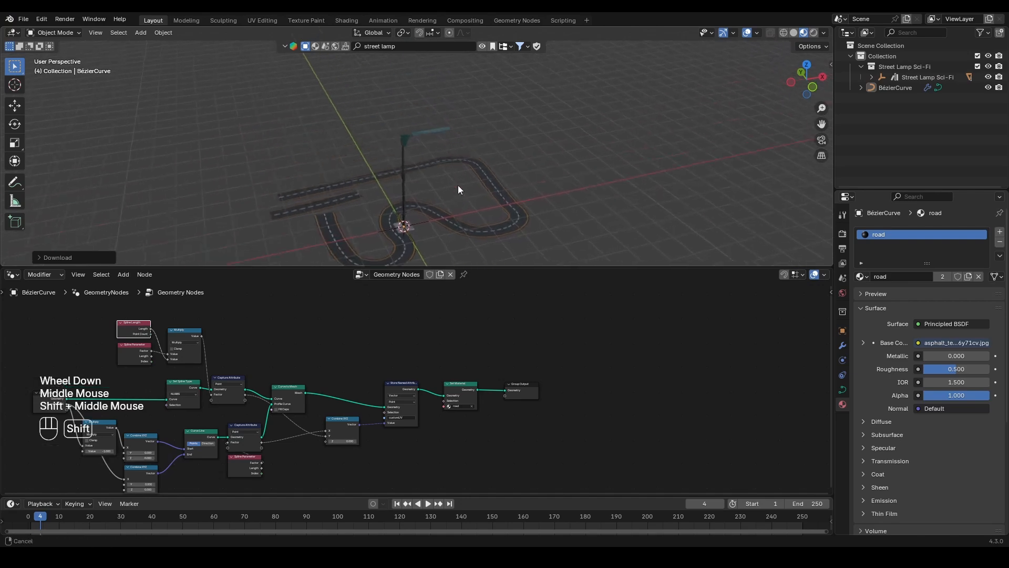
scroll(427, 171, up, 2)
click(415, 132)
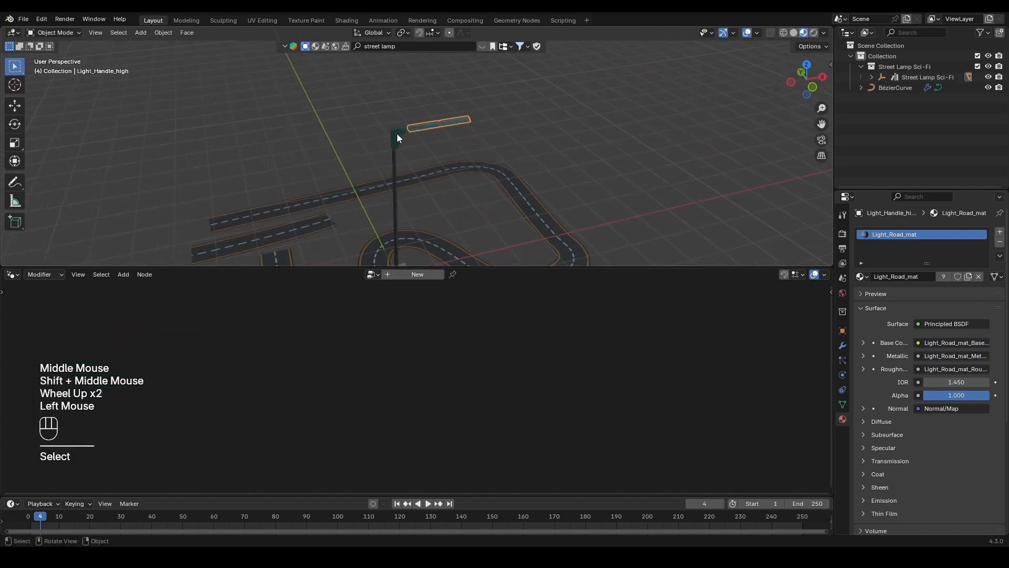
click(396, 135)
click(872, 76)
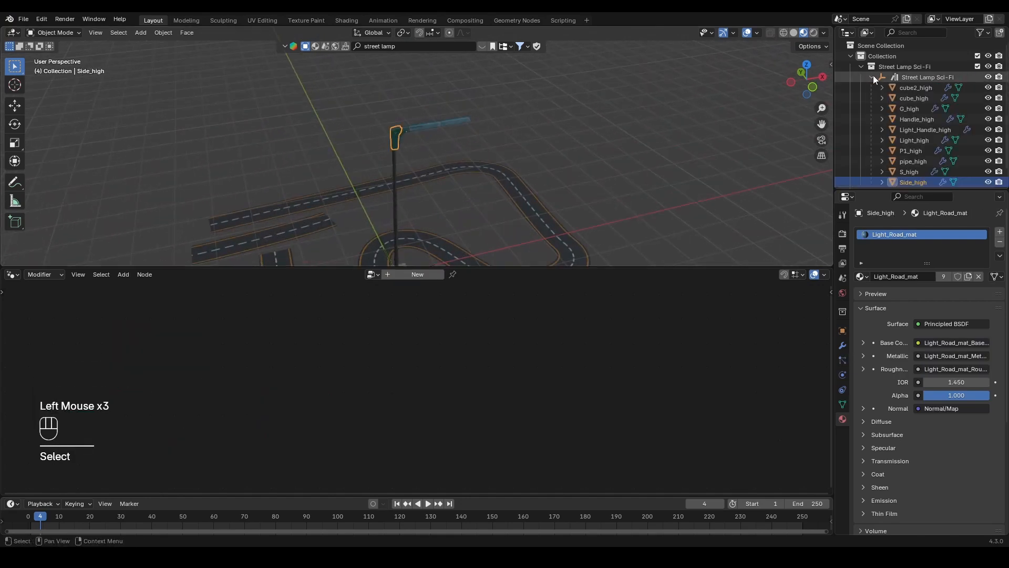
click(557, 154)
scroll(547, 173, down, 2)
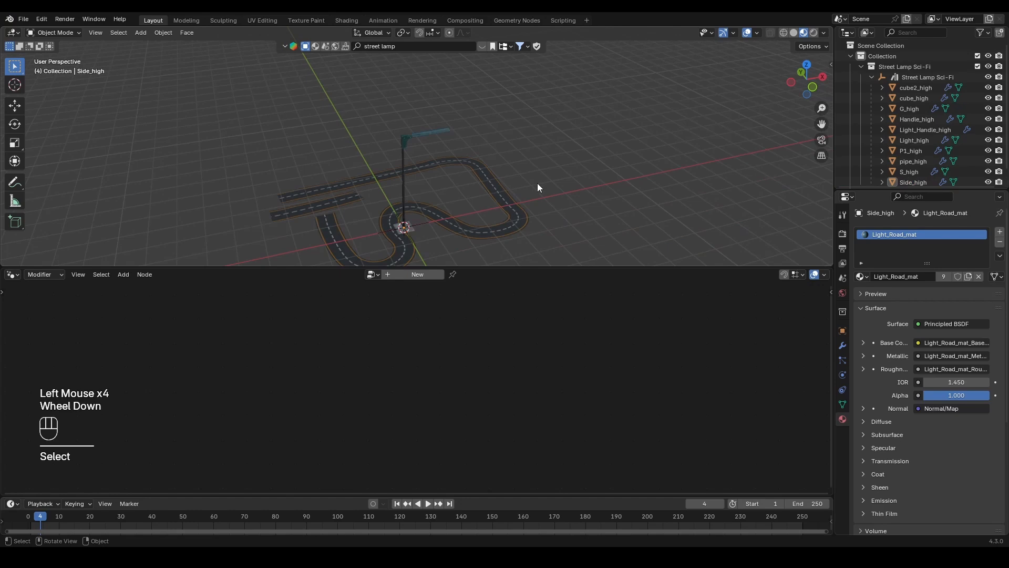
- Examine the lamp head up close and compare the whole lamp's size with the road curve
click(512, 209)
scroll(418, 143, up, 2)
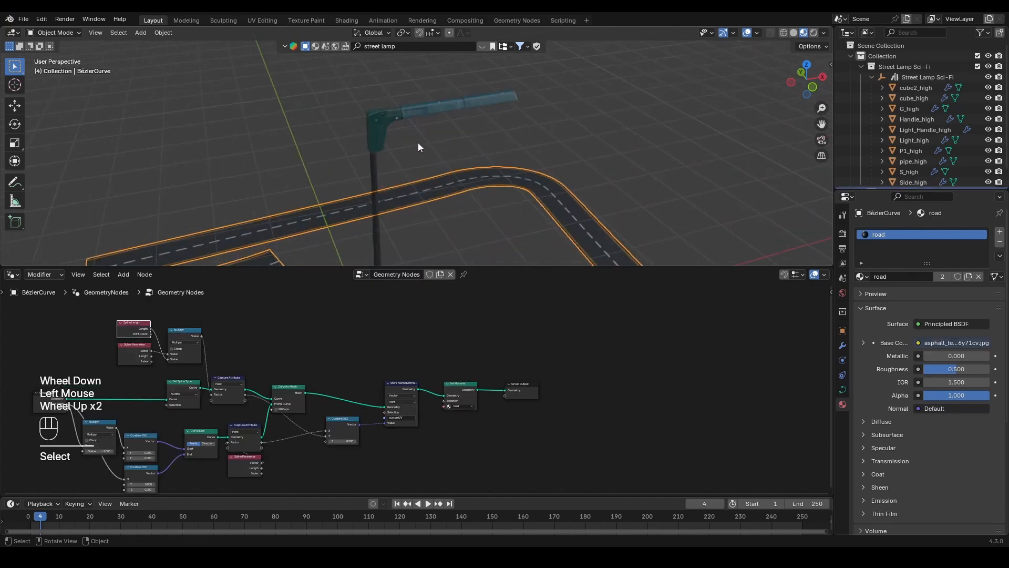
scroll(415, 130, up, 2)
middle_drag(415, 131, 390, 165)
scroll(475, 132, down, 1)
scroll(475, 132, down, 2)
scroll(388, 182, up, 1)
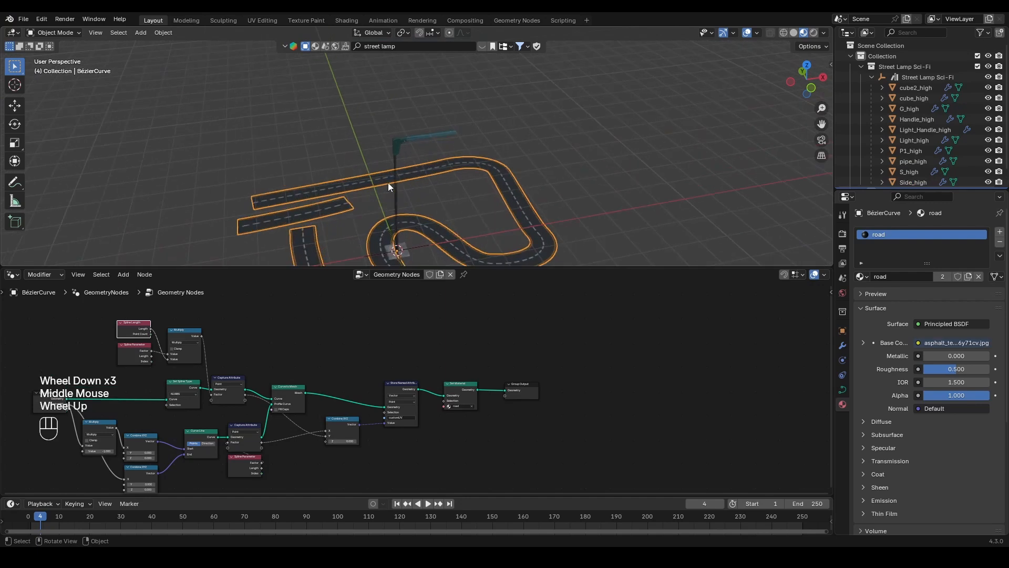
shift+middle_drag(412, 213, 408, 182)
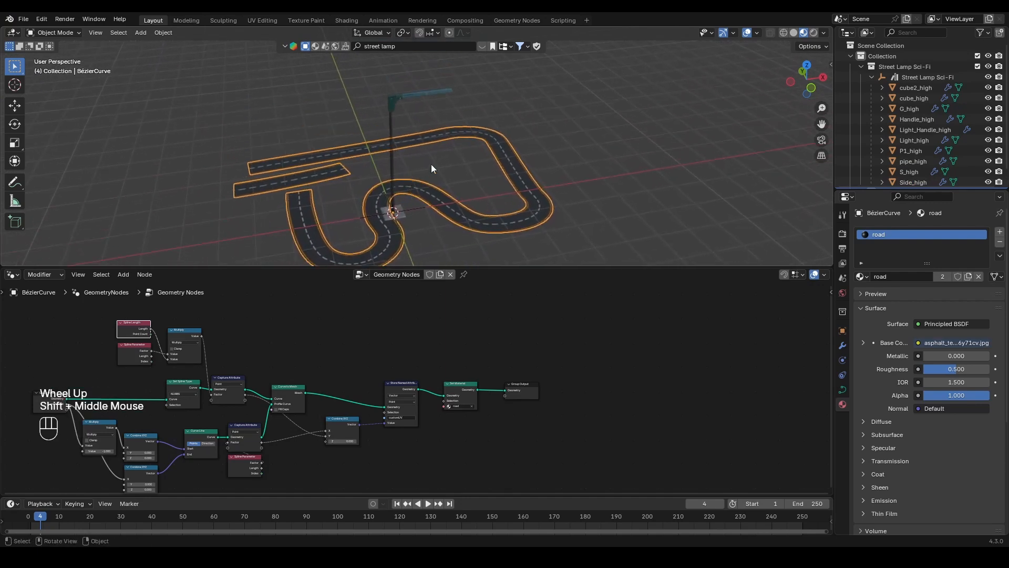
- Select all objects of the Street Lamp Sci-Fi collection and move them about 10.75 m along X, away from the road
click(515, 100)
click(885, 67)
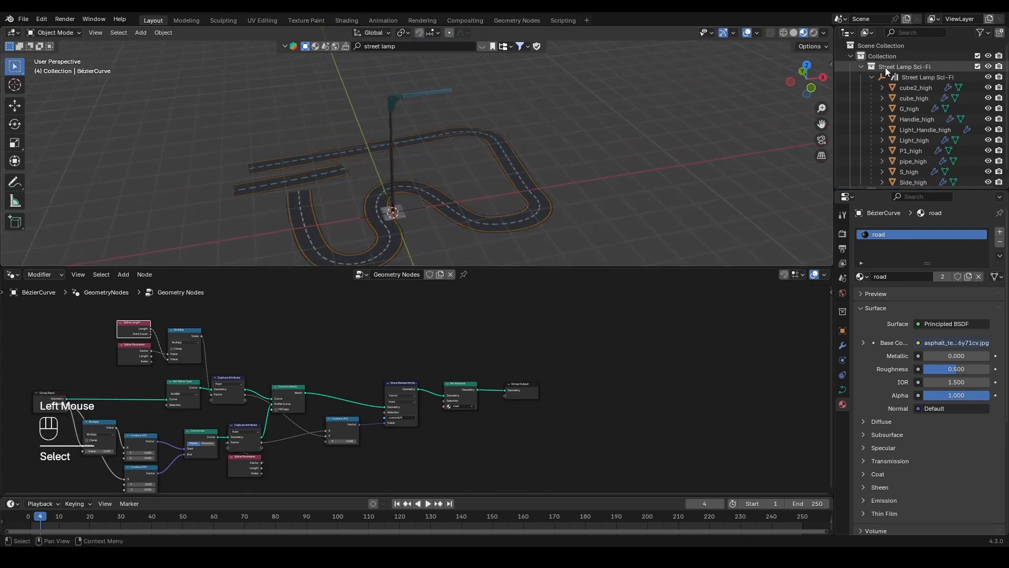
right_click(885, 67)
click(805, 147)
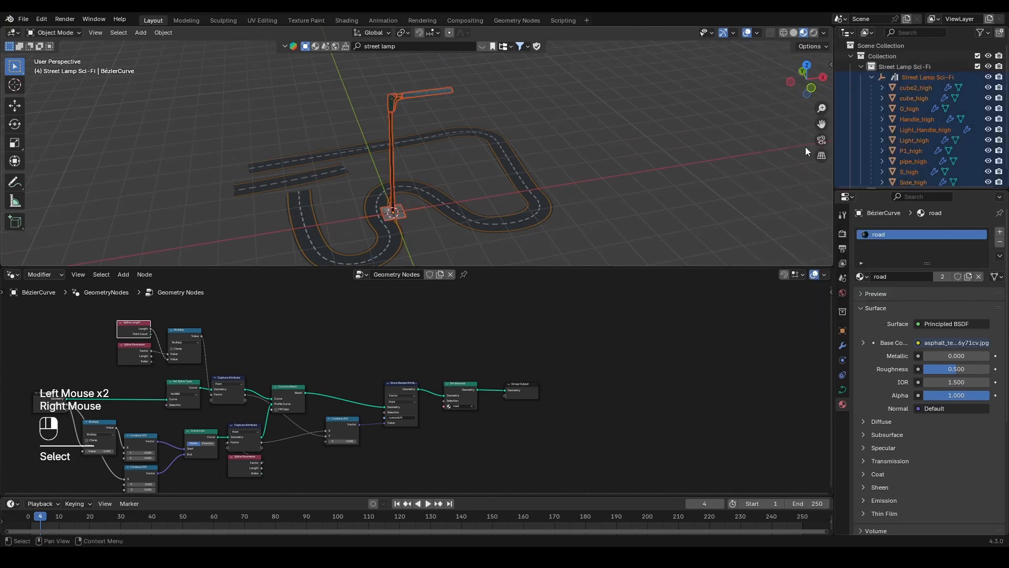
scroll(446, 191, down, 2)
key(g)
key(x)
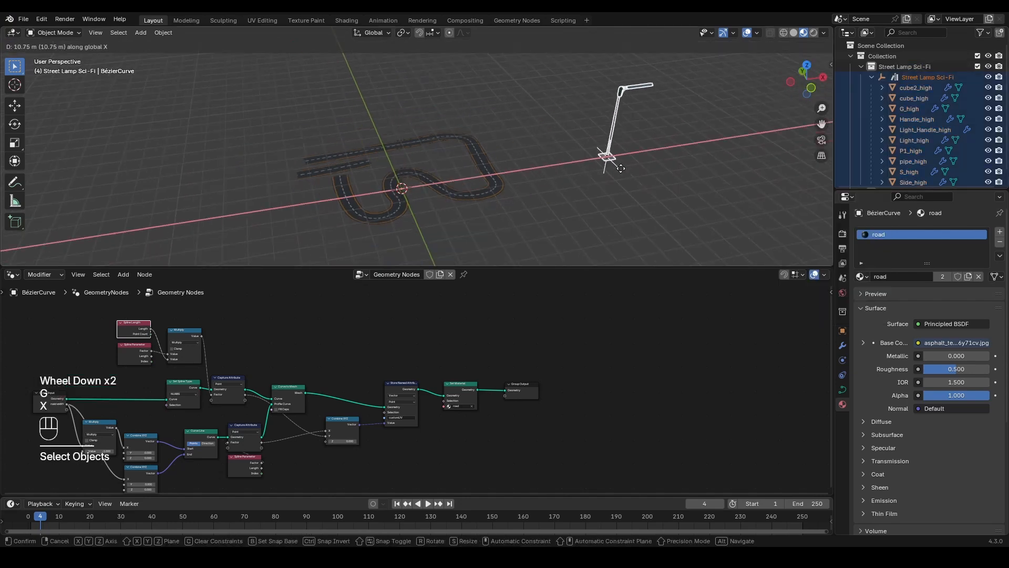
click(620, 172)
click(566, 206)
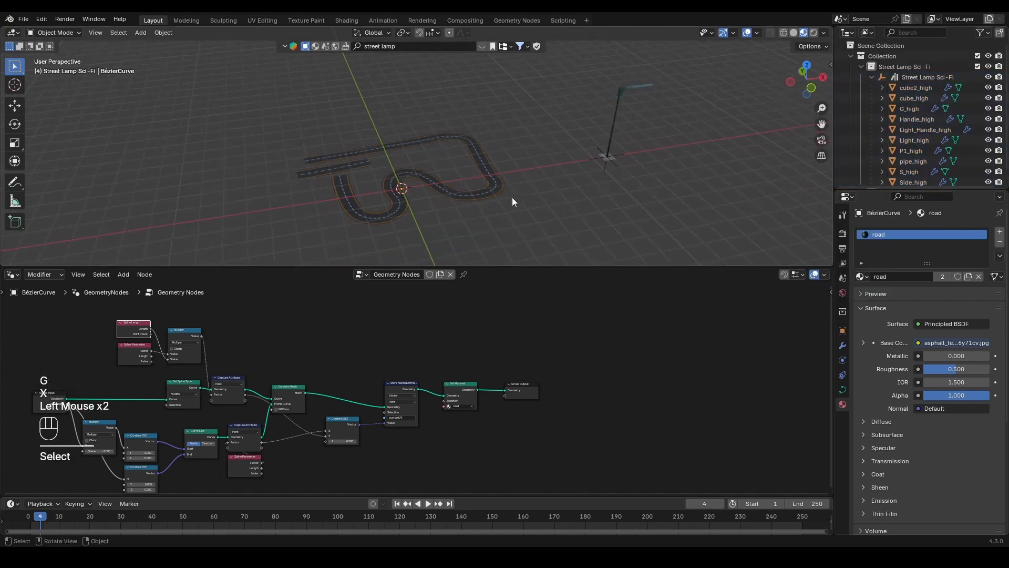
- Select the road curve and shift the upper Capture Attribute, Curve to Mesh, Store Named Attribute, Set Material and Group Output nodes away from Set Spline Type
scroll(502, 188, up, 3)
click(515, 168)
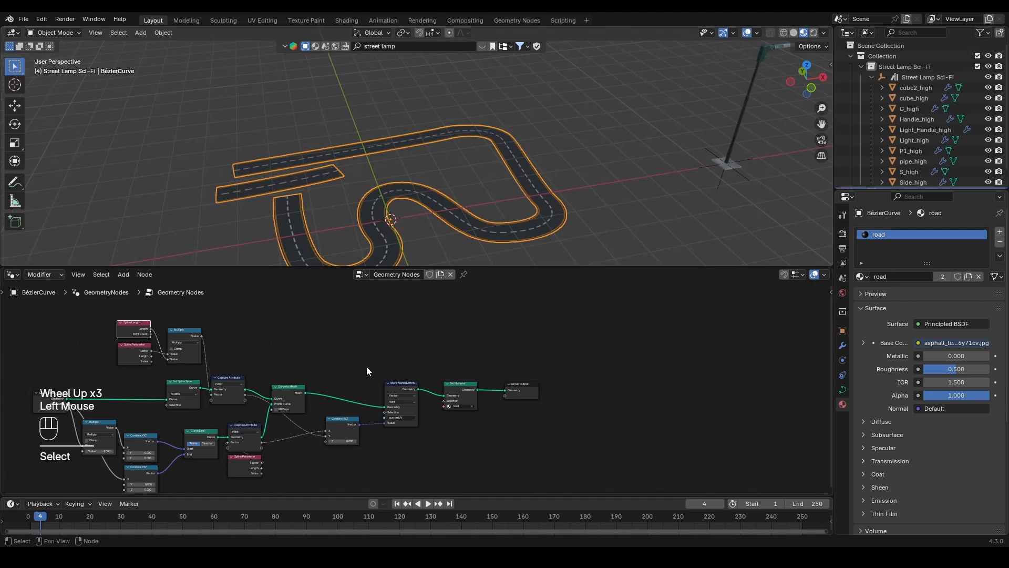
middle_drag(360, 356, 498, 353)
click(440, 361)
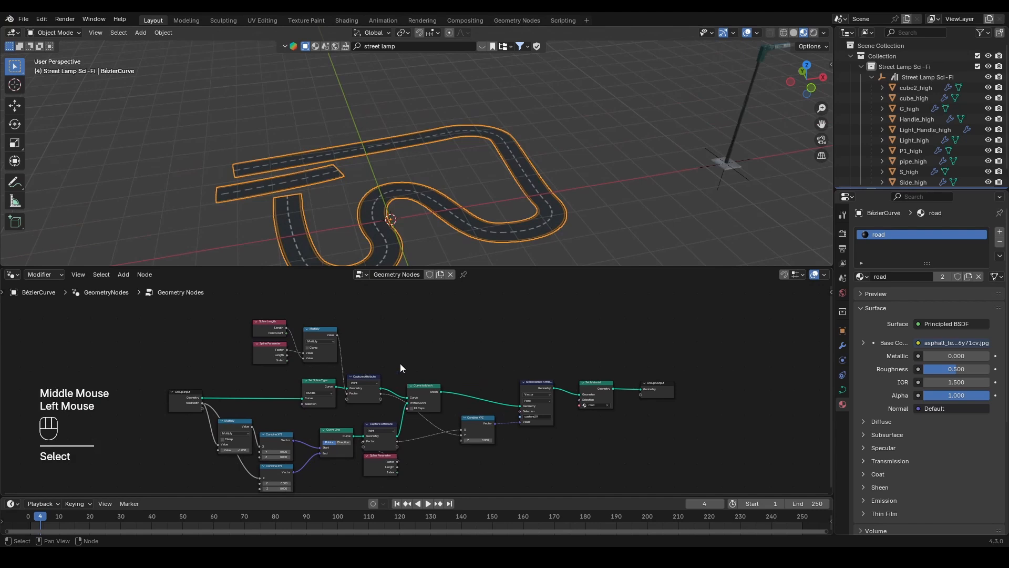
key(alt+a)
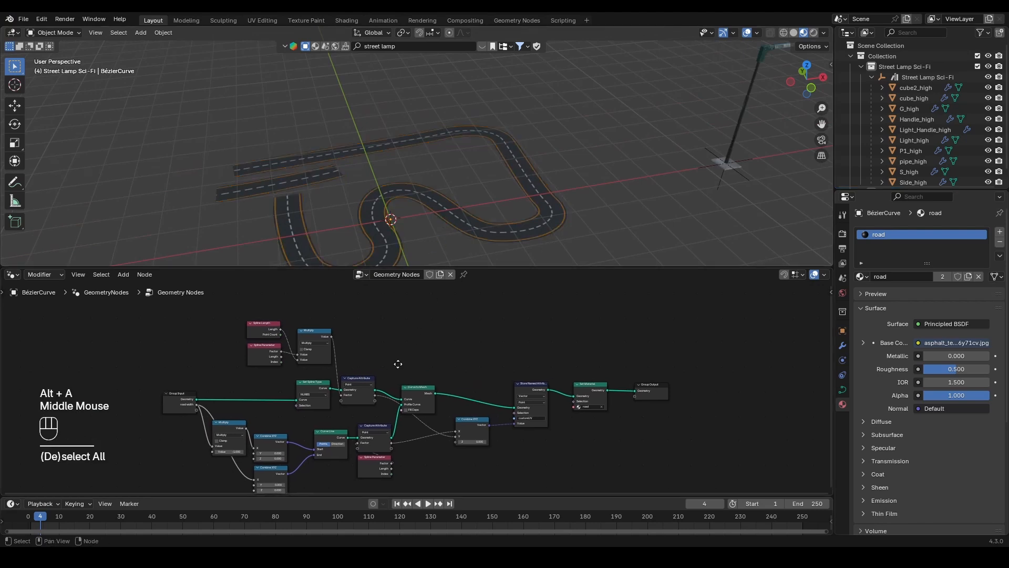
middle_drag(380, 375, 359, 375)
scroll(358, 376, up, 2)
drag(725, 352, 313, 414)
key(g)
click(355, 414)
click(350, 391)
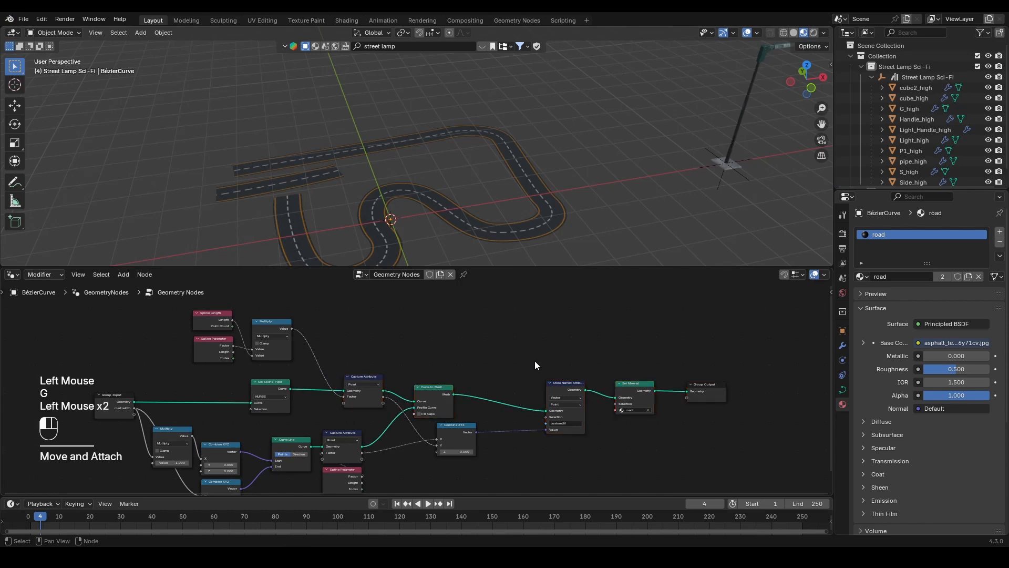
- Add a Curve to Points node fed by Set Spline Type's Curve output and place it above the Capture Attribute node
scroll(351, 392, up, 3)
middle_drag(351, 391, 343, 404)
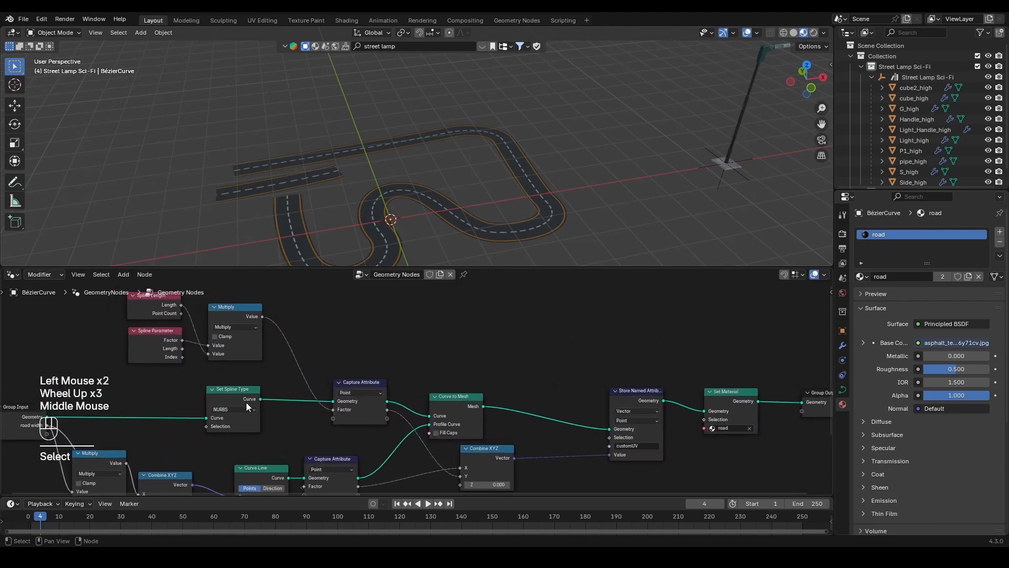
middle_drag(98, 418, 61, 476)
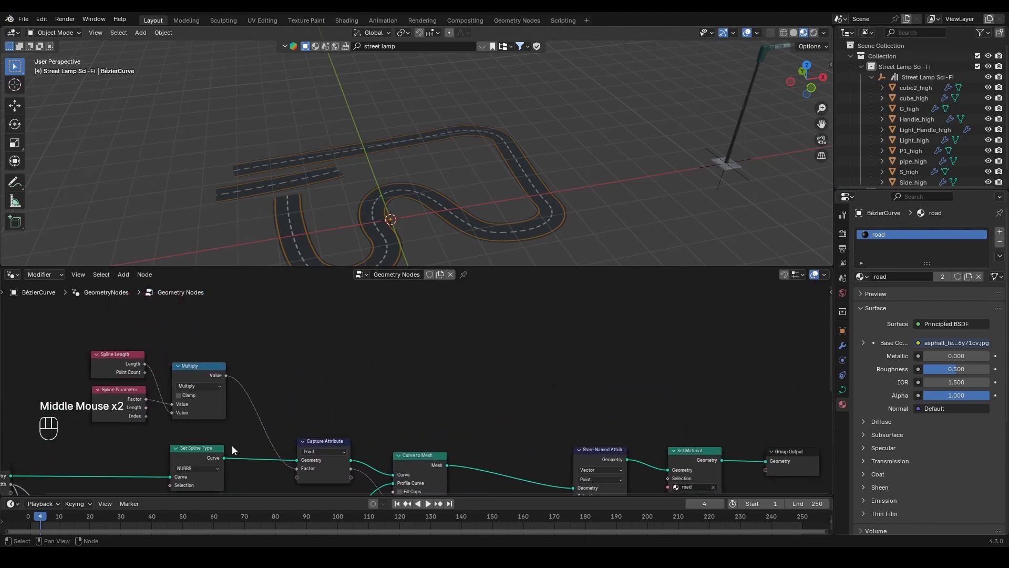
drag(223, 457, 335, 326)
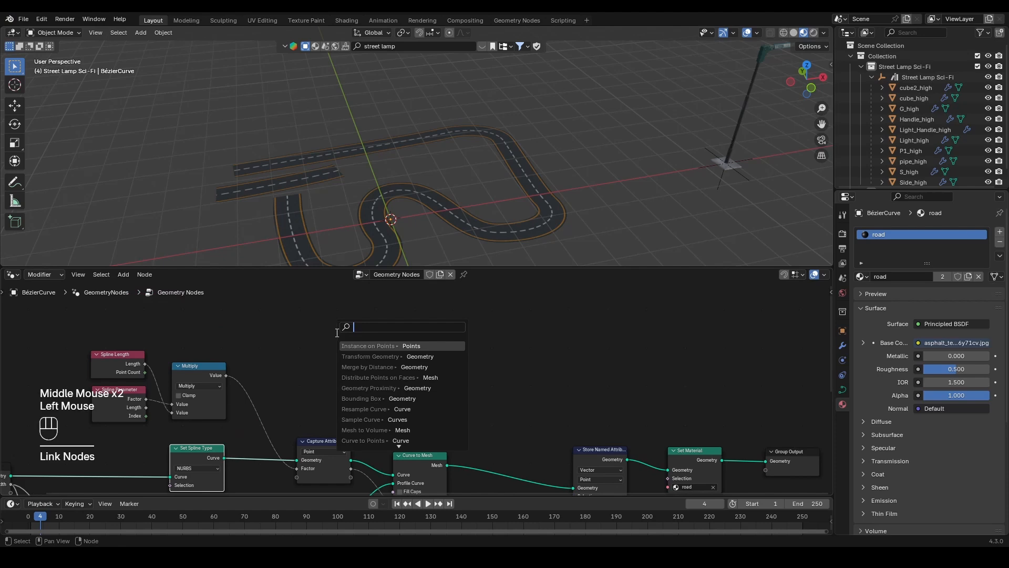
text(curve to poin)
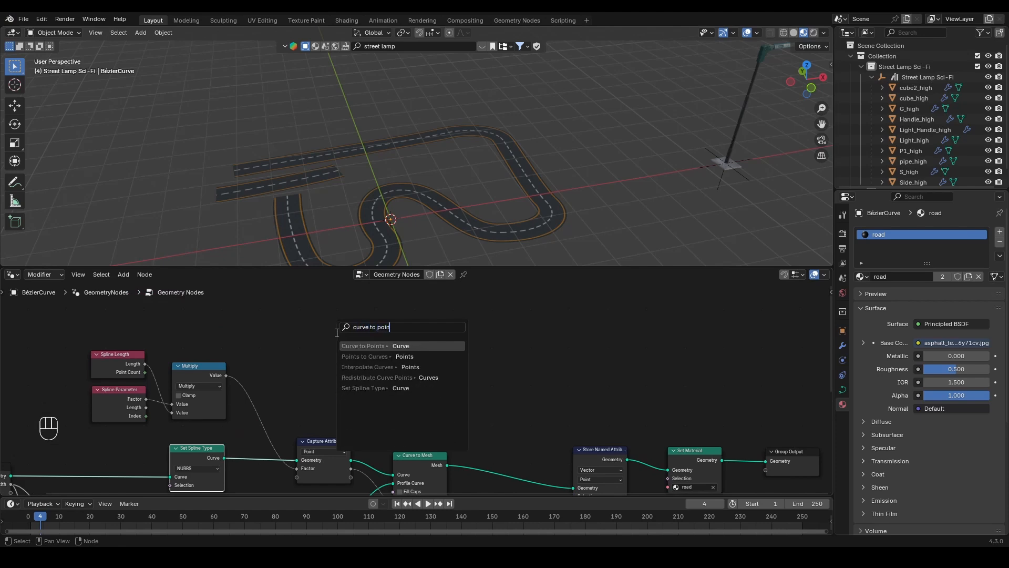
key(Return)
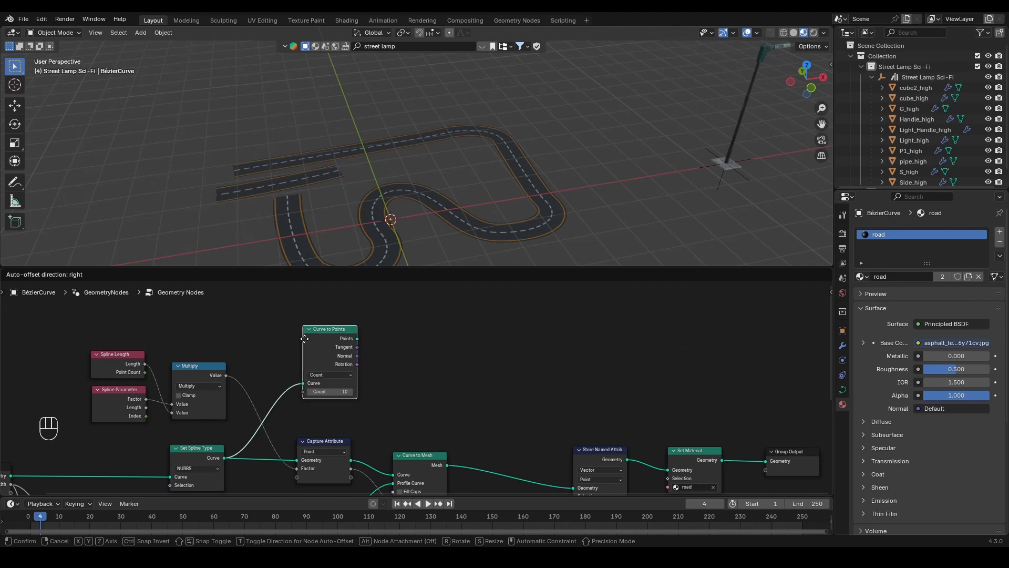
click(302, 338)
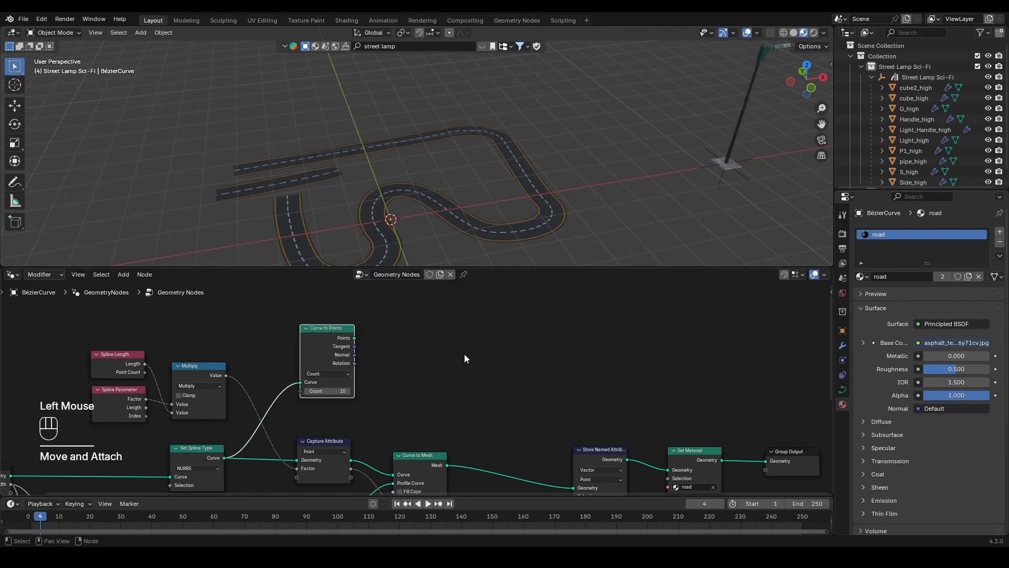
- Insert a Join Geometry node between Set Material and Group Output, and move it up together with Group Output
middle_drag(511, 384, 490, 364)
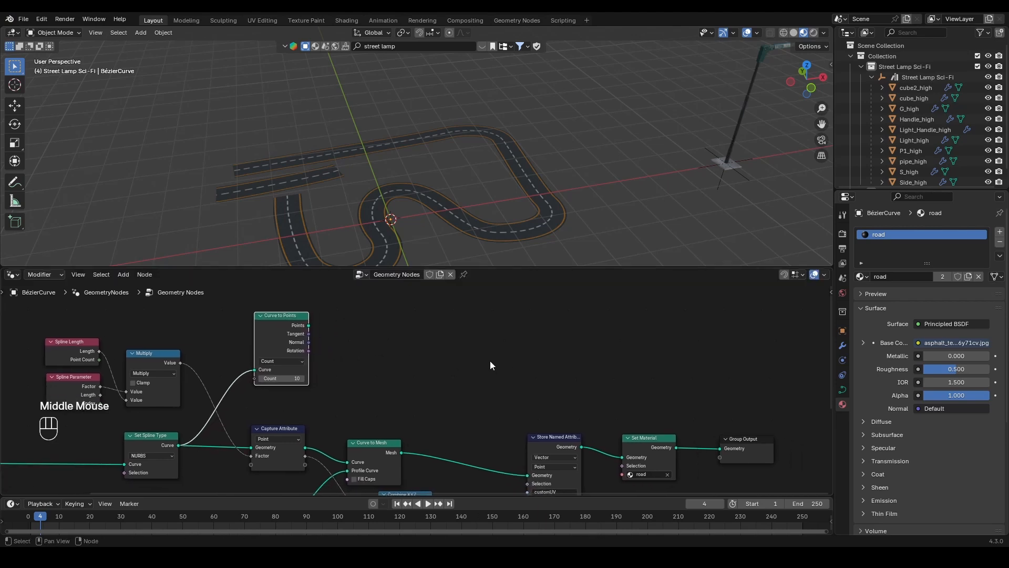
key(shift+a)
text(join)
key(Return)
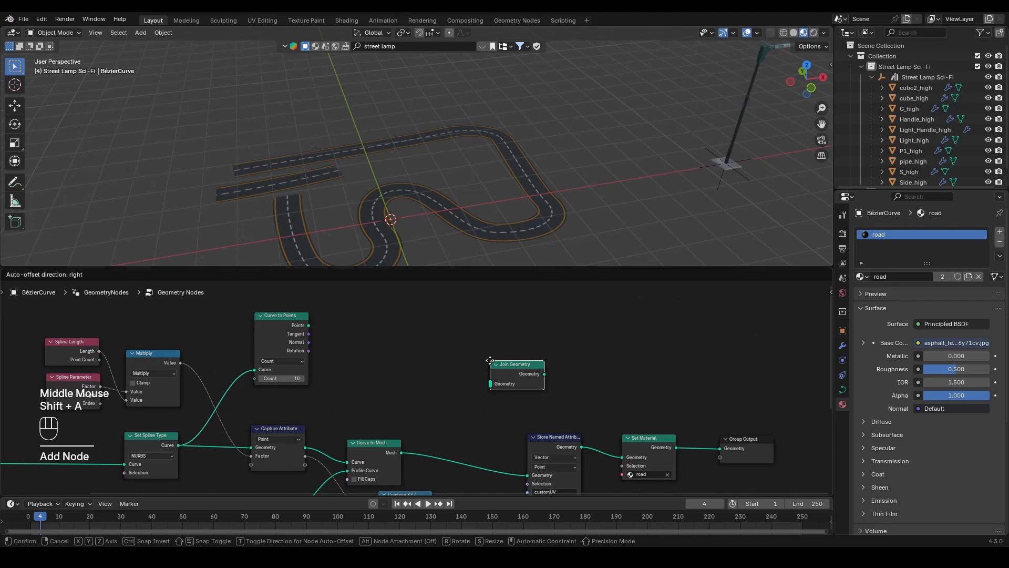
click(709, 430)
click(736, 441)
key(g)
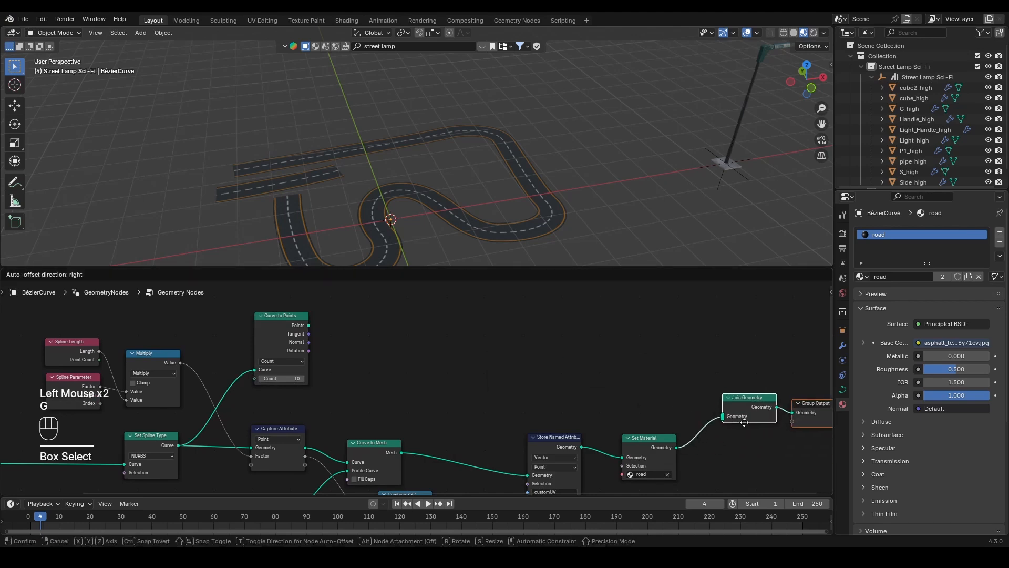
click(736, 396)
- Link Curve to Points' Points output into Join Geometry and check the points along the roads
drag(309, 326, 718, 378)
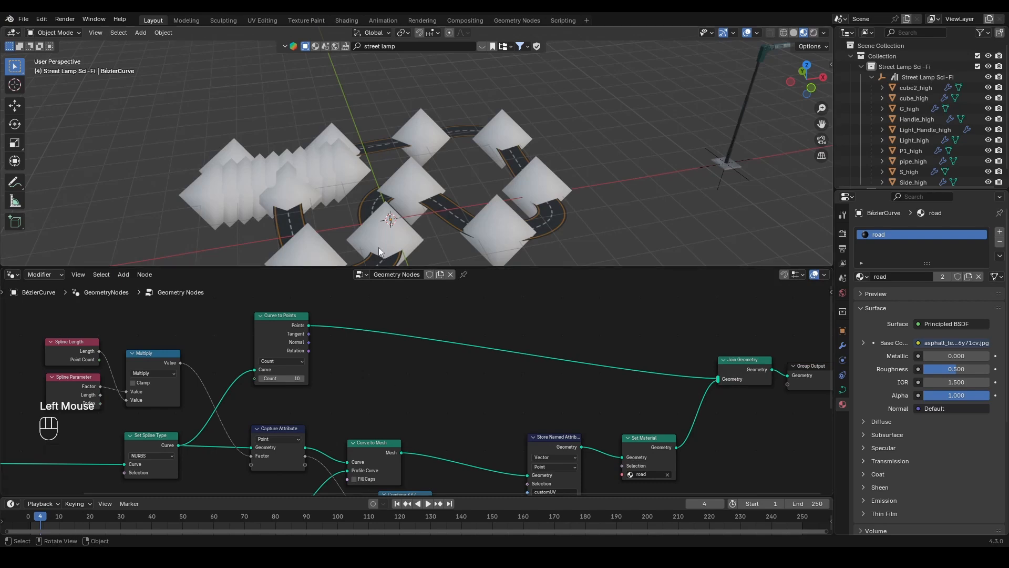
middle_drag(378, 247, 299, 222)
scroll(429, 205, down, 2)
scroll(326, 219, up, 2)
scroll(360, 218, down, 1)
scroll(350, 200, down, 1)
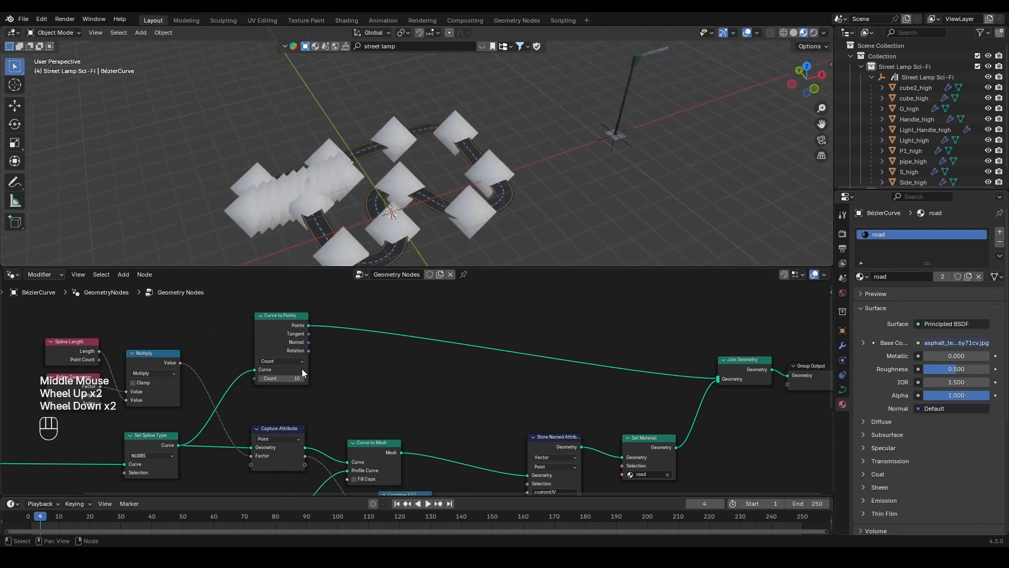
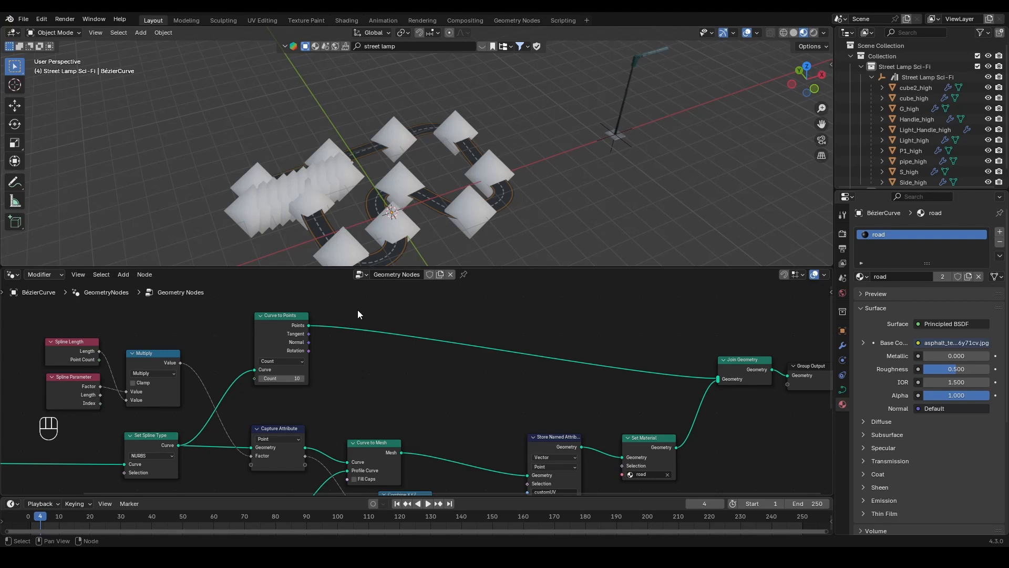
- Switch the Curve to Points node to Length mode with a length of 3 m
middle_drag(336, 374, 457, 361)
scroll(376, 348, up, 2)
click(357, 379)
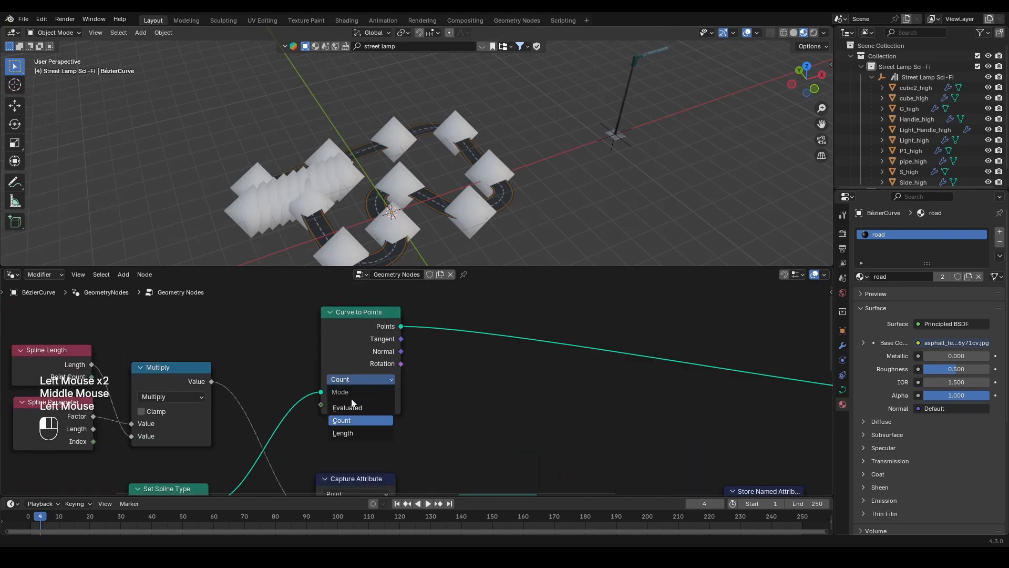
click(348, 433)
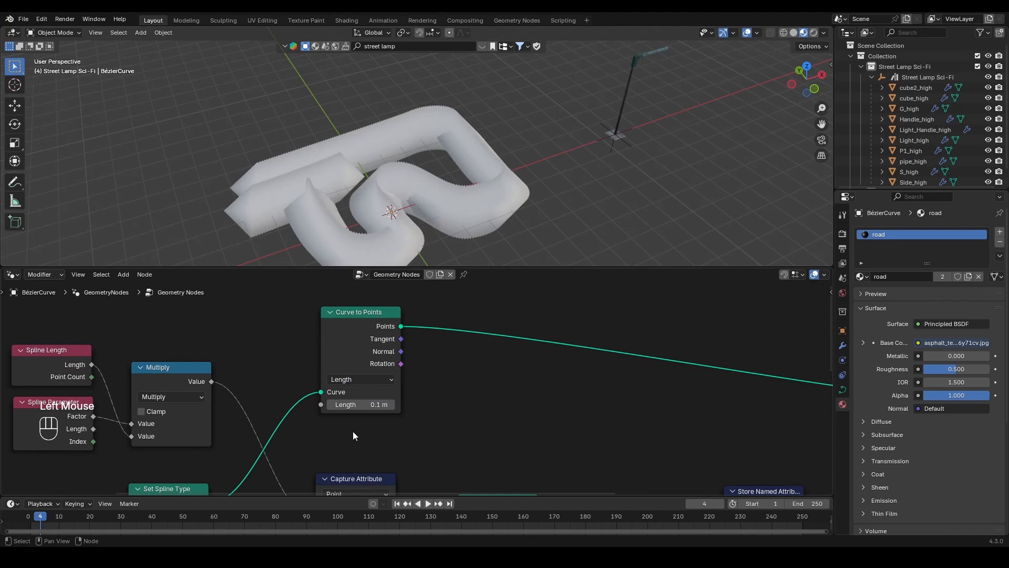
drag(368, 405, 428, 405)
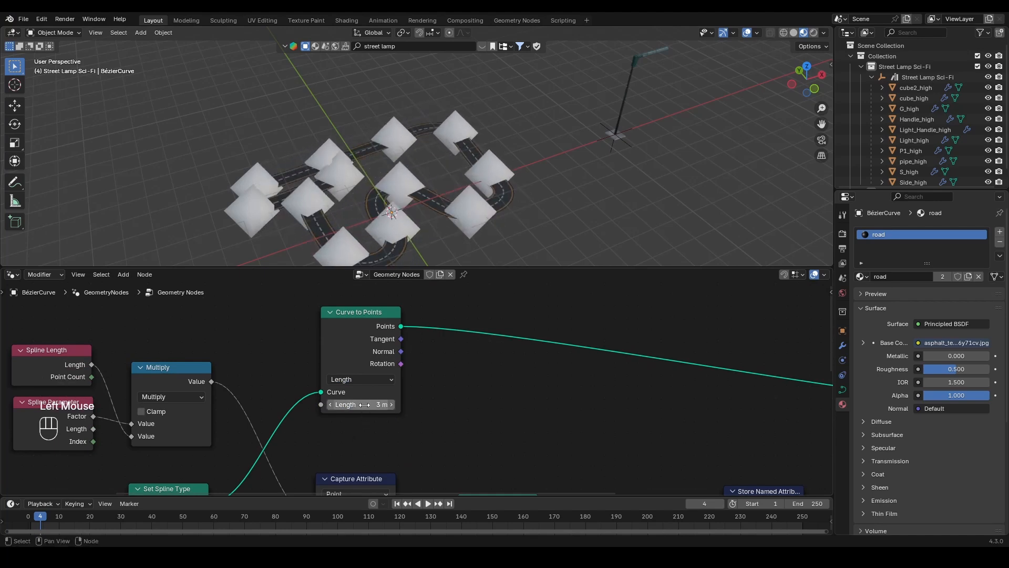
middle_drag(405, 247, 422, 185)
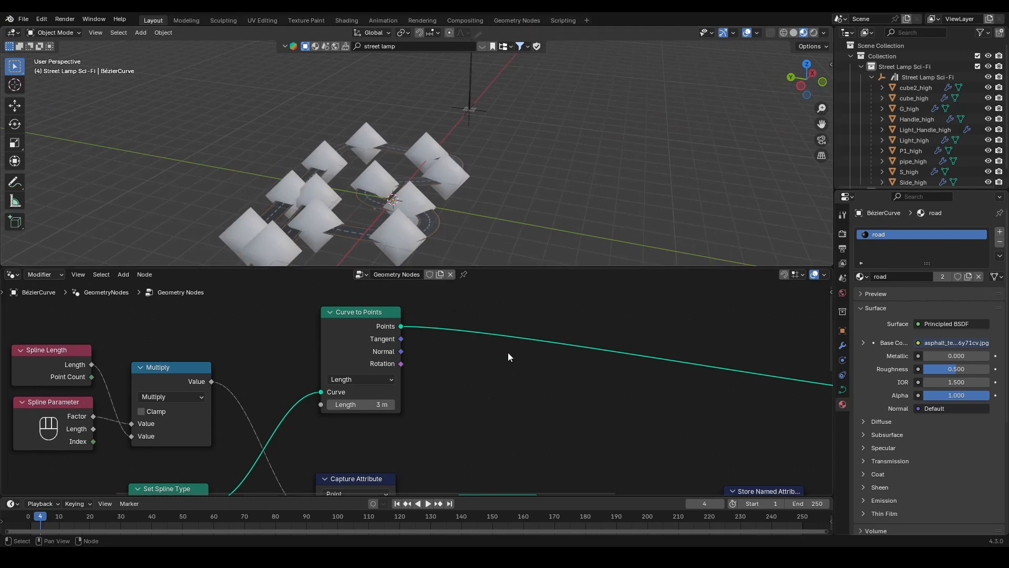
- Add a Group Input node beside Curve to Points and expose the Length input as a modifier parameter through it
click(506, 373)
middle_drag(506, 378, 624, 400)
scroll(623, 402, down, 1)
click(842, 345)
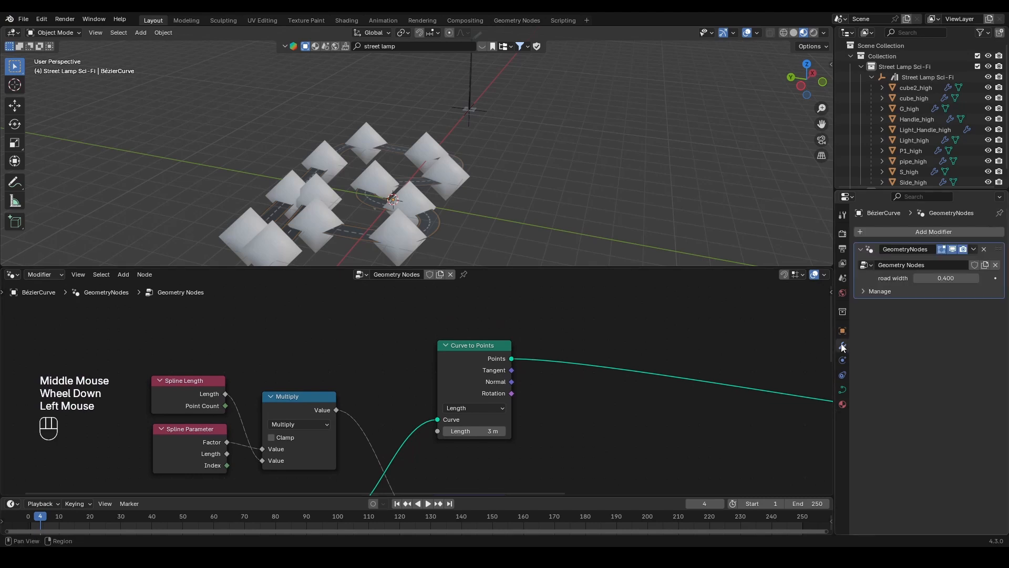
click(622, 430)
key(shift+a)
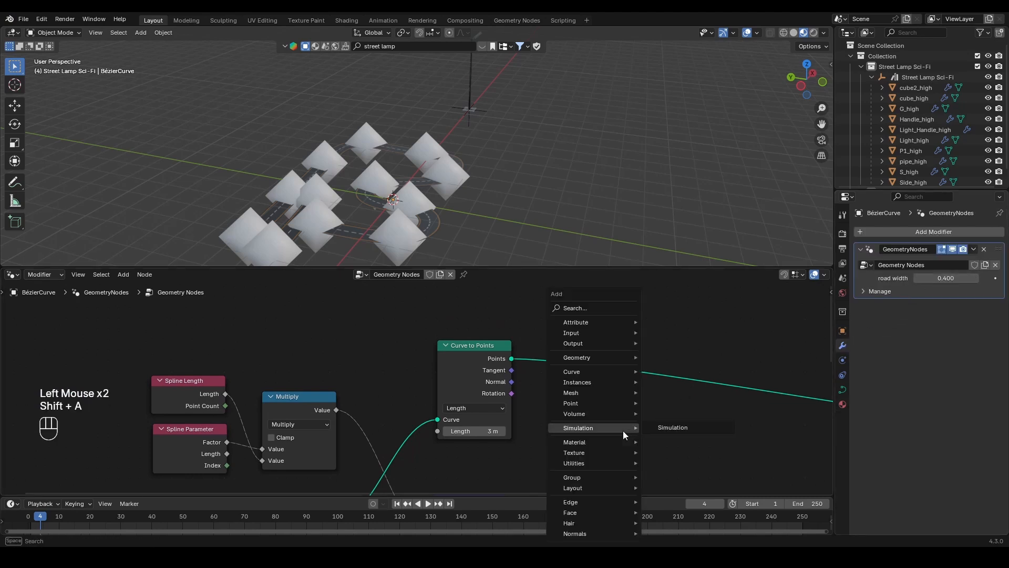
text(group in)
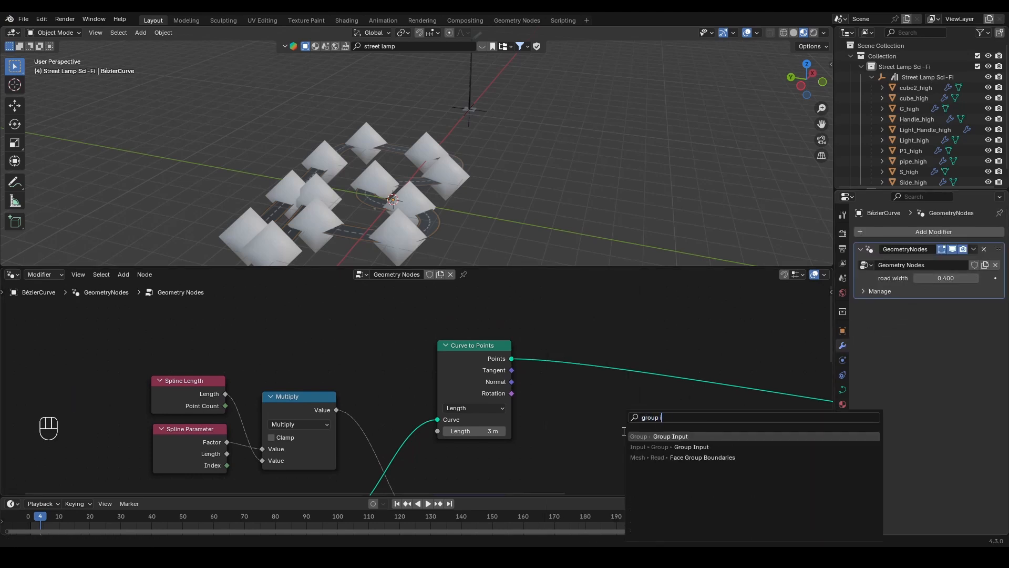
click(623, 430)
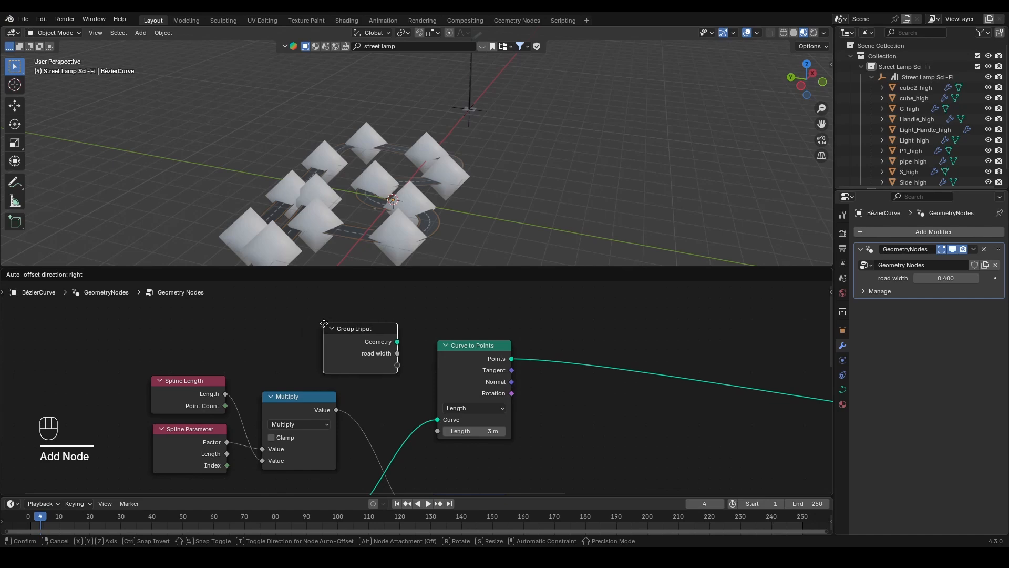
click(324, 325)
drag(437, 431, 399, 365)
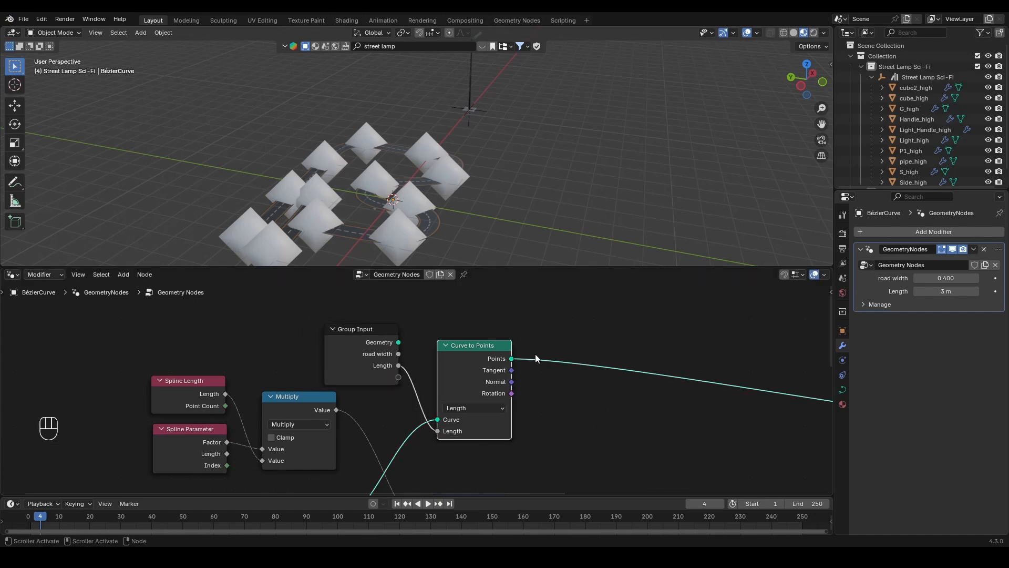
- Rename the Length group socket to "lamp spacing"
middle_drag(584, 394, 533, 392)
scroll(533, 392, up, 1)
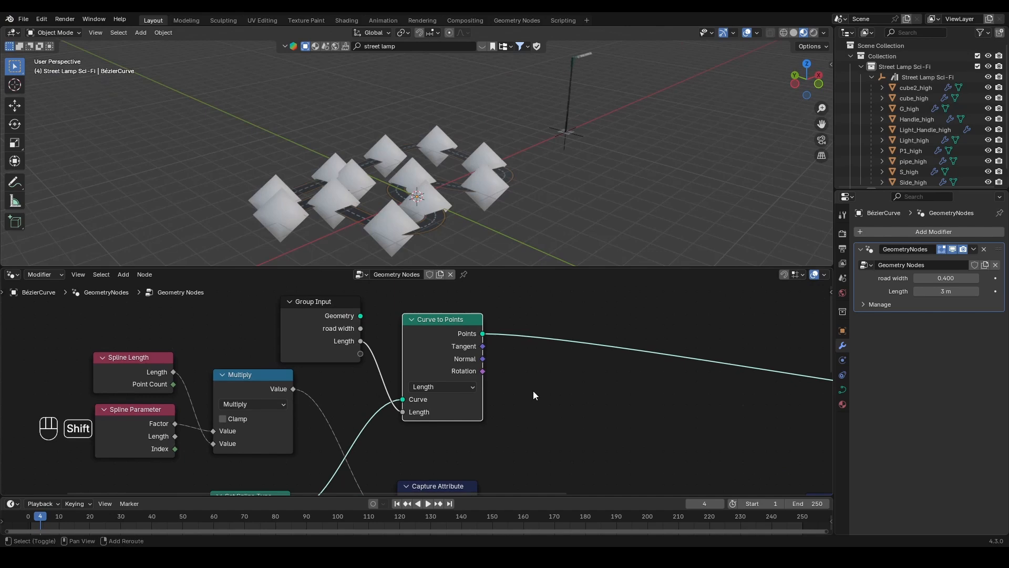
middle_drag(582, 90, 573, 124)
scroll(572, 124, down, 2)
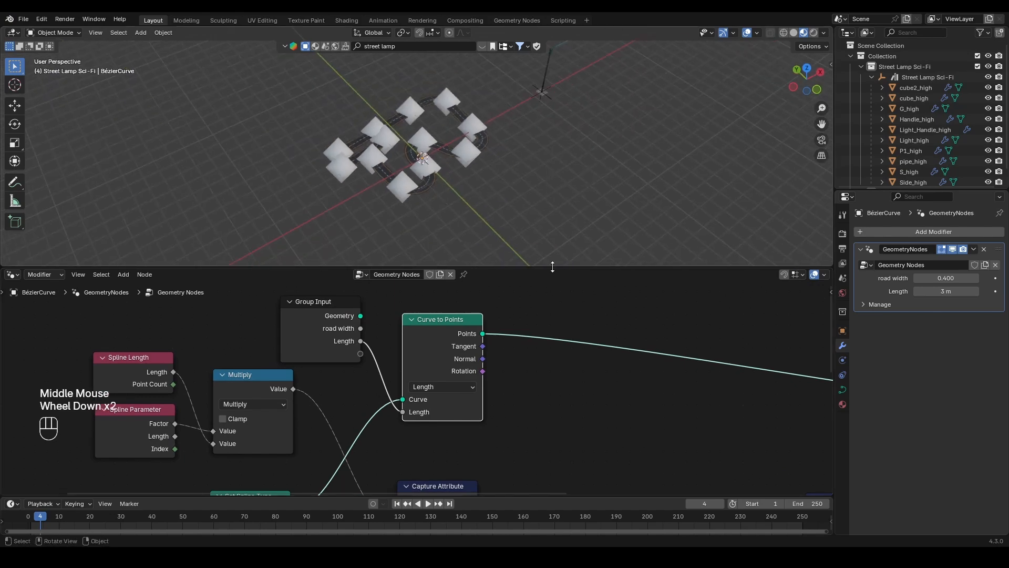
click(513, 352)
key(n)
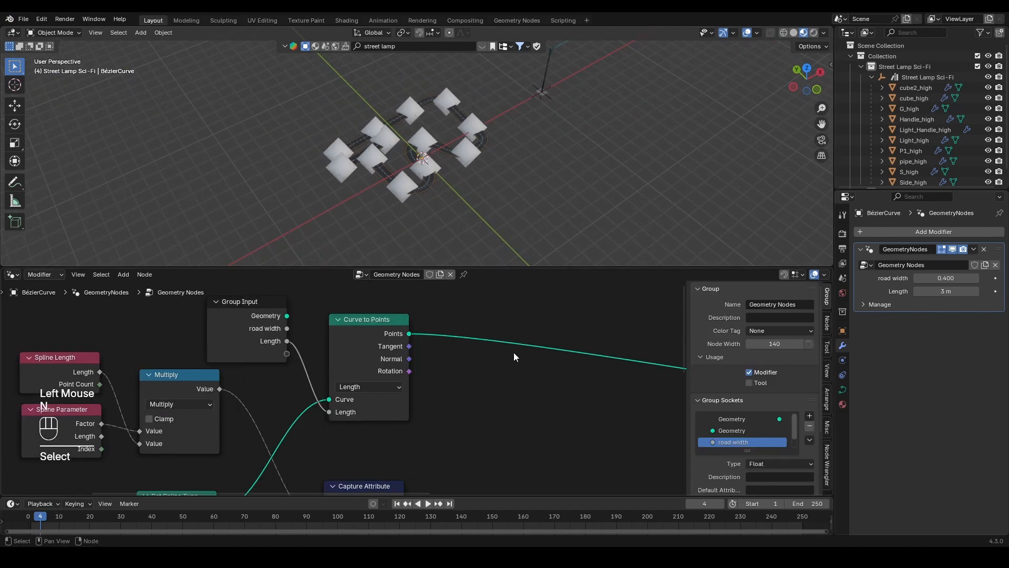
scroll(745, 436, down, 2)
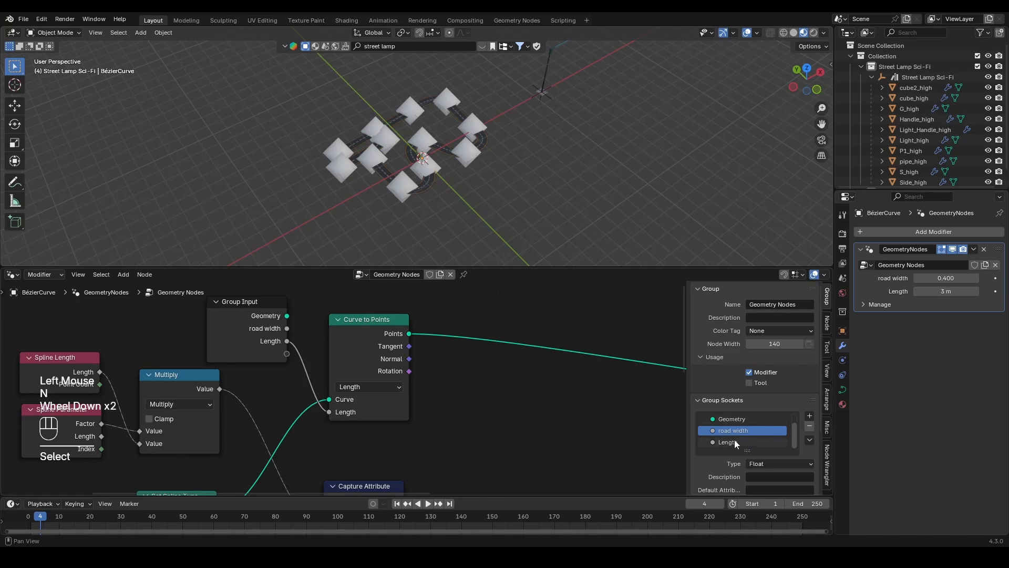
click(731, 442)
double_click(731, 442)
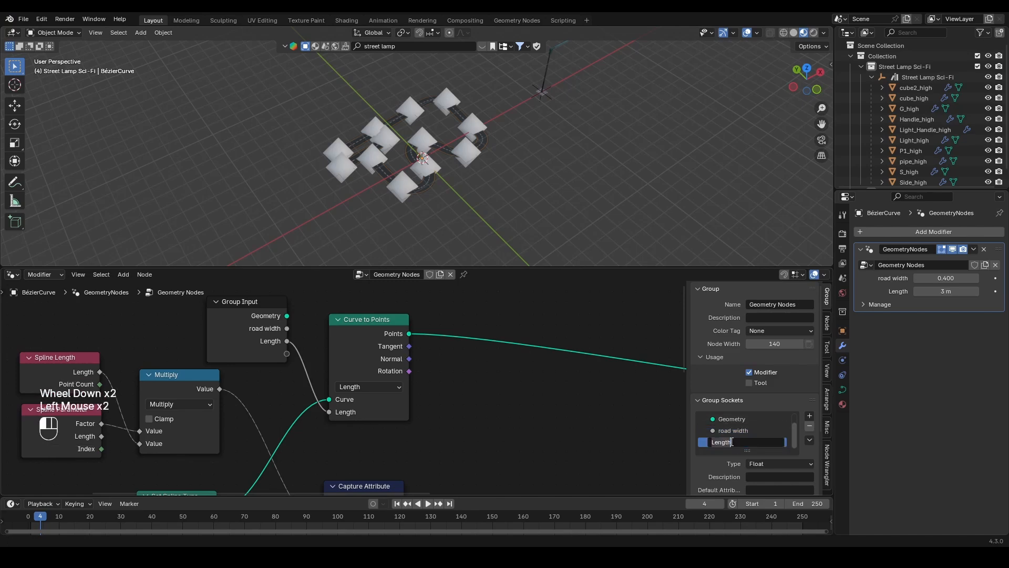
text(lamp spacing)
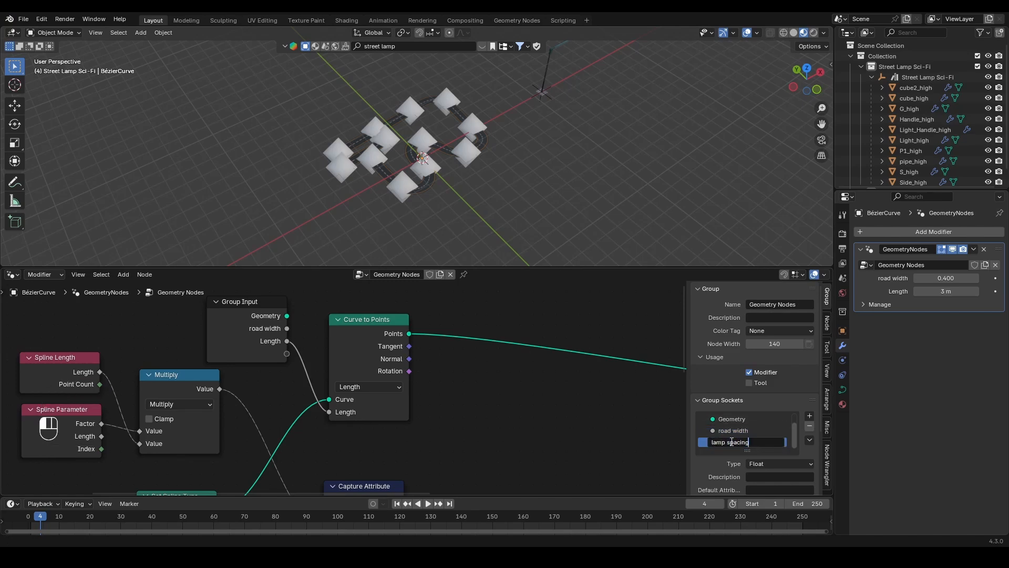
key(Return)
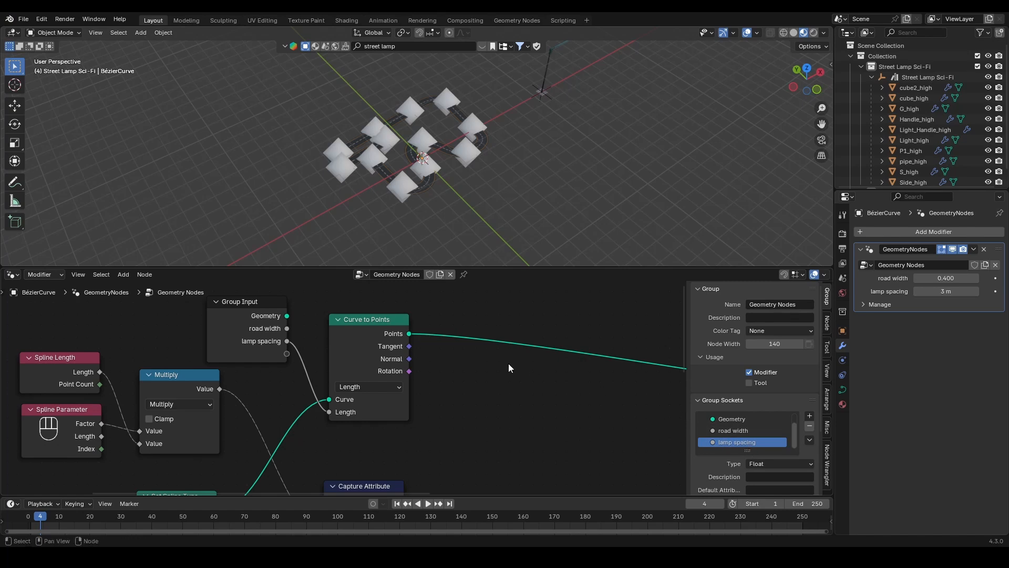
- Insert an Instance on Points node on the link between Curve to Points and Join Geometry
click(544, 399)
key(shift+a)
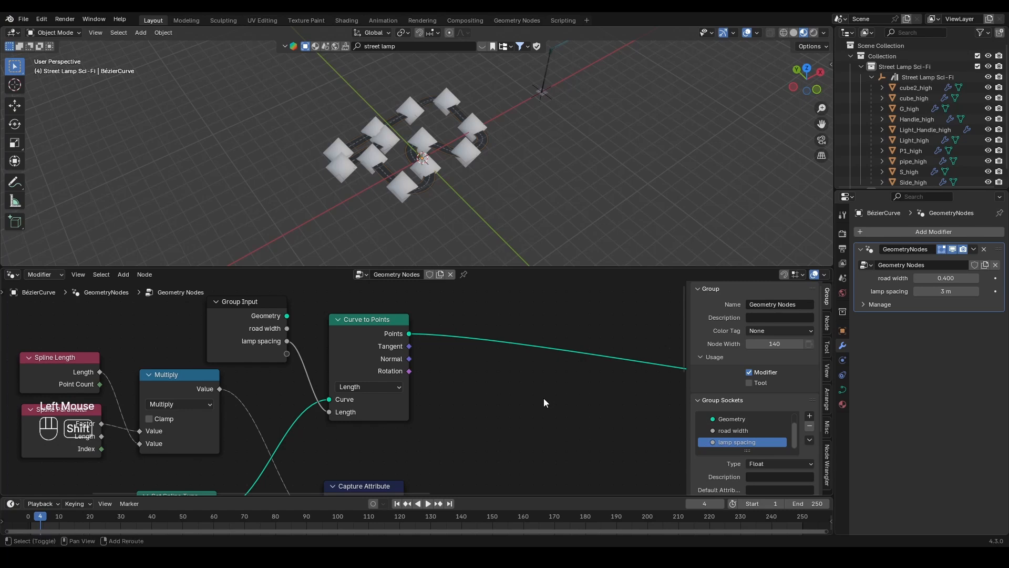
text(instance)
key(Return)
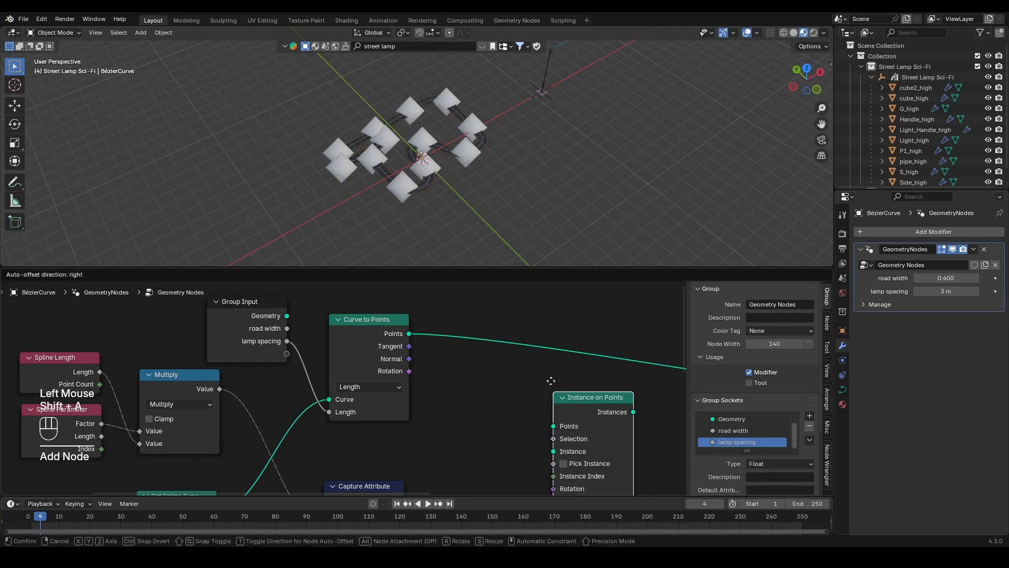
click(513, 307)
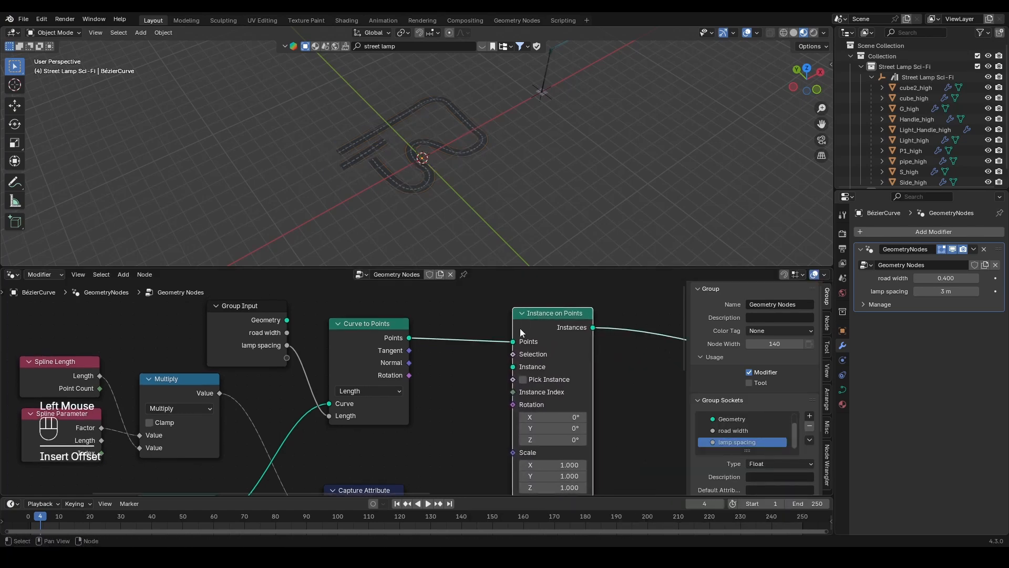
scroll(476, 157, up, 2)
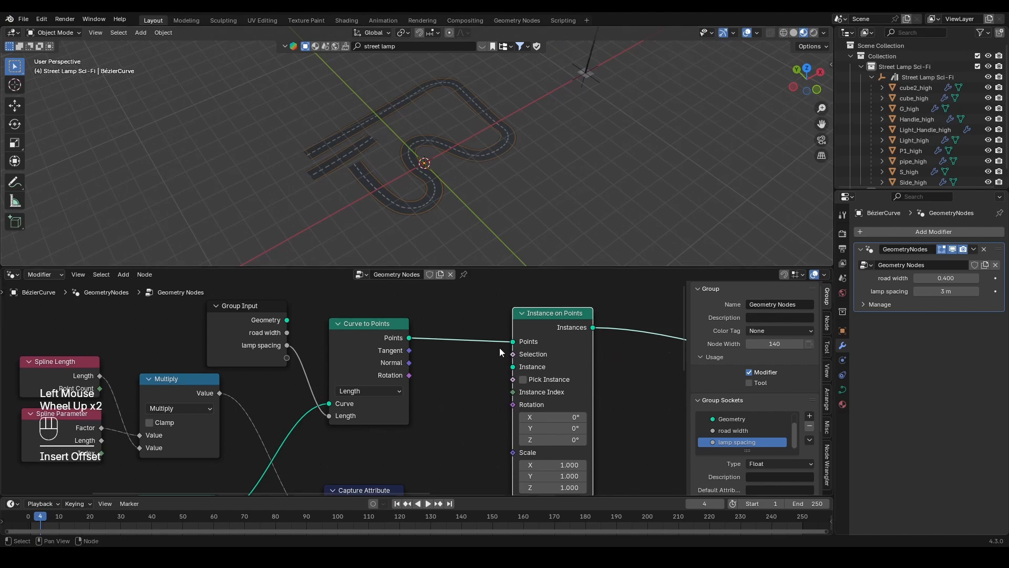
- Add the Street Lamp Sci-Fi collection to the node tree as a Collection Info node near Curve to Points
scroll(500, 348, down, 2)
middle_drag(513, 342, 508, 369)
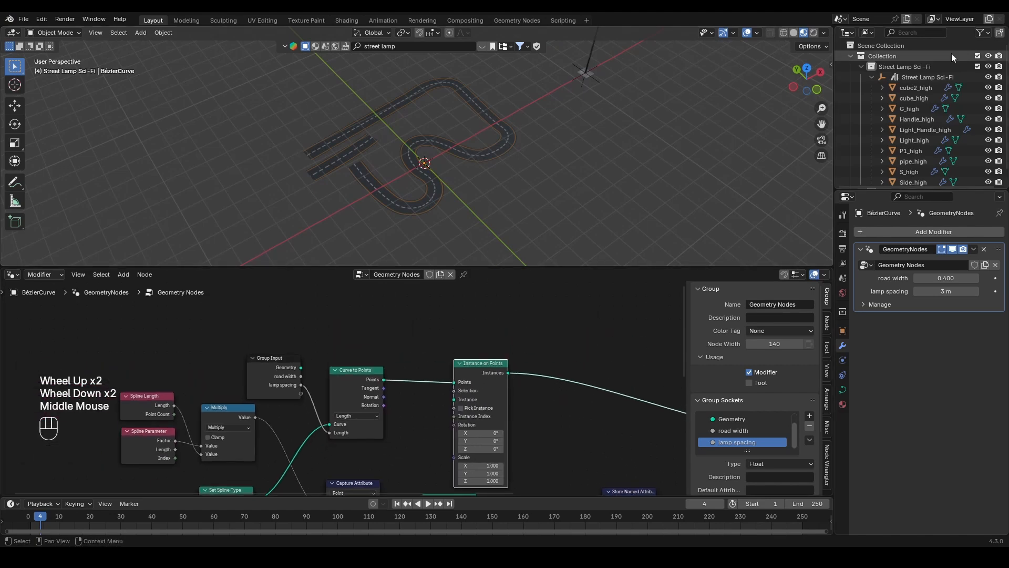
click(870, 77)
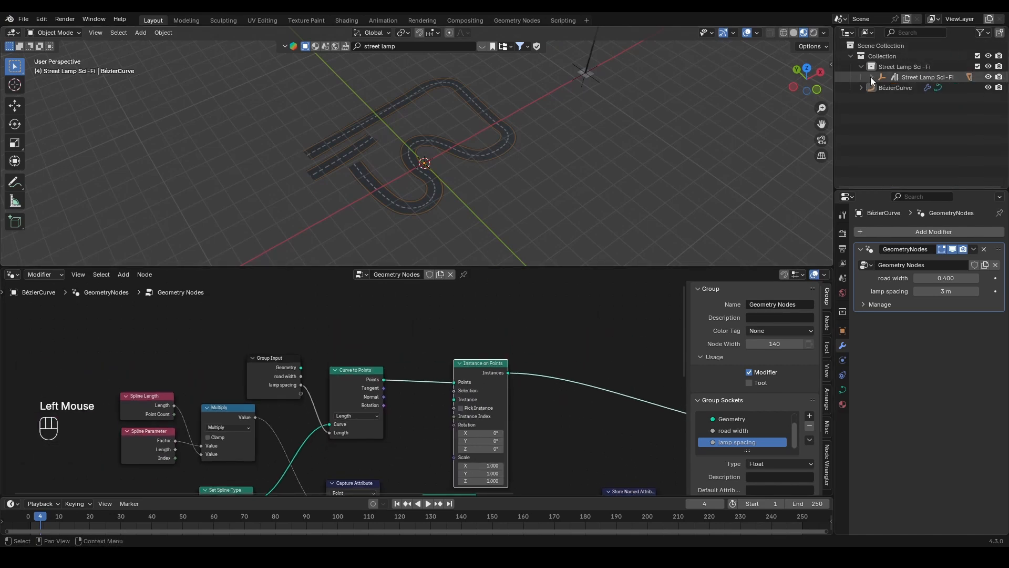
drag(877, 68, 389, 326)
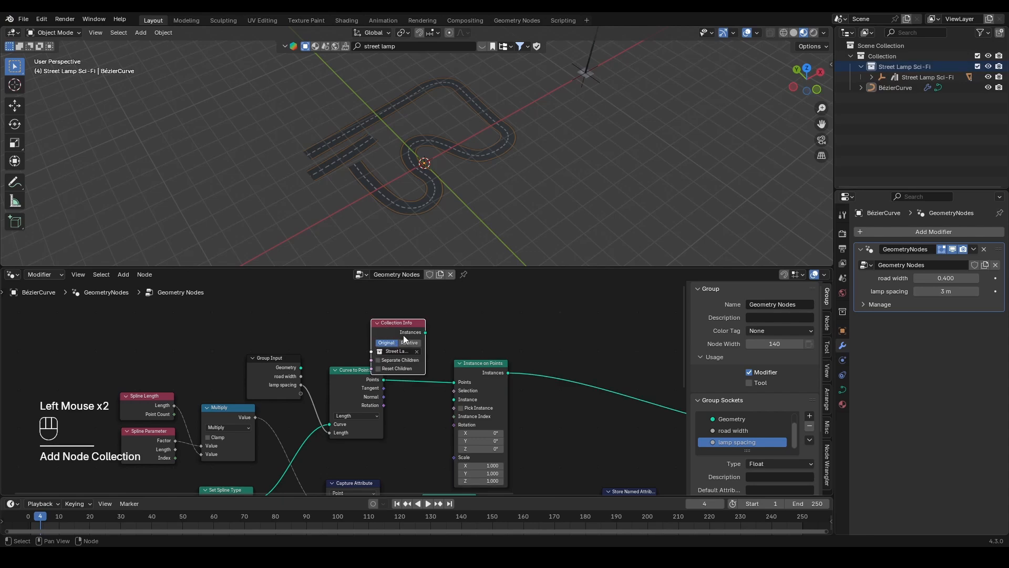
key(g)
click(422, 331)
scroll(444, 331, up, 3)
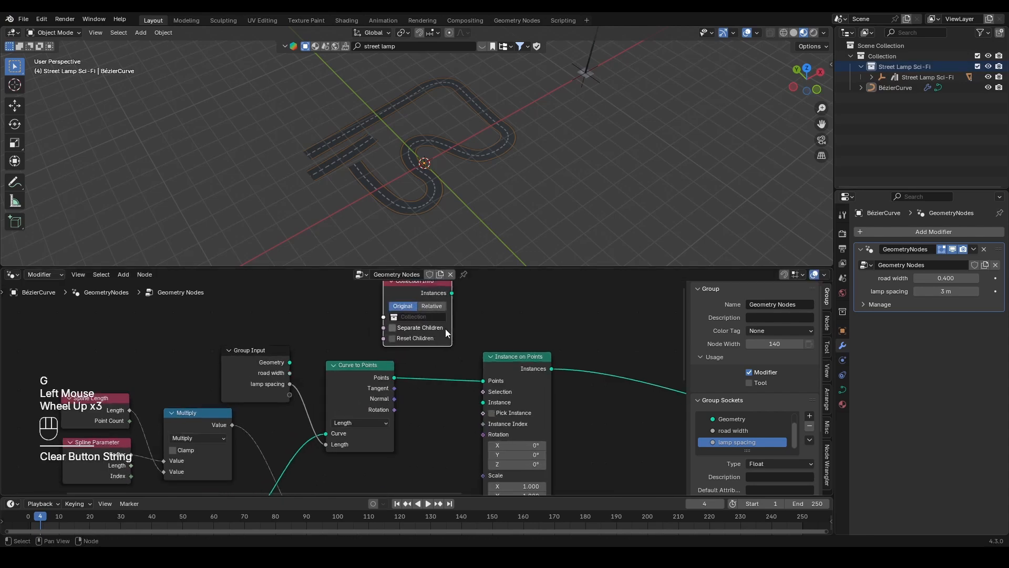
- Link Collection Info's Instances output to Instance on Points' Instance input and place Collection Info above Curve to Points
middle_drag(446, 329, 429, 334)
drag(458, 309, 469, 409)
key(g)
click(317, 326)
key(g)
click(407, 318)
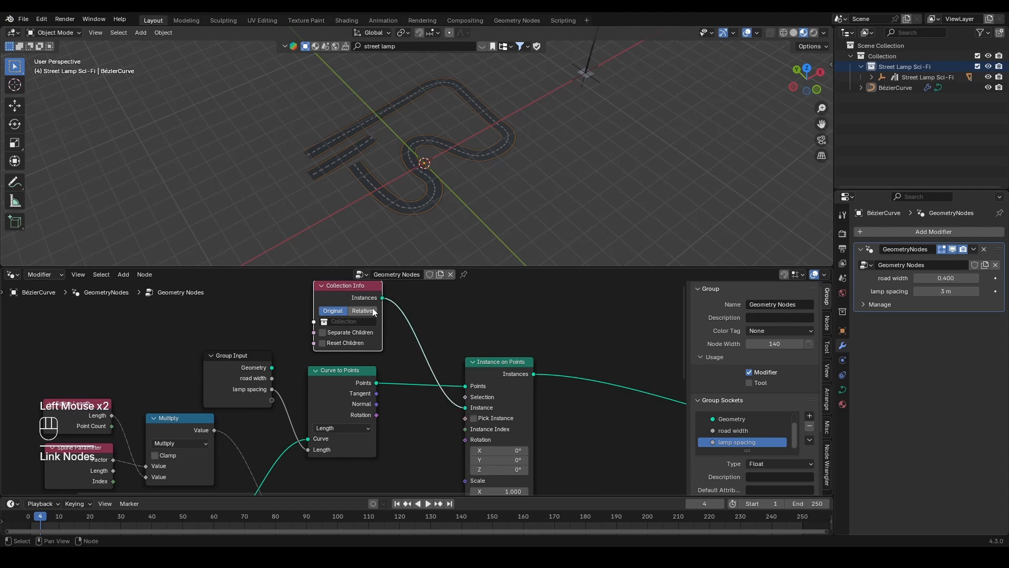
- Choose Street Lamp Sci-Fi as the Collection Info node's collection, leaving Reset Children off
click(322, 343)
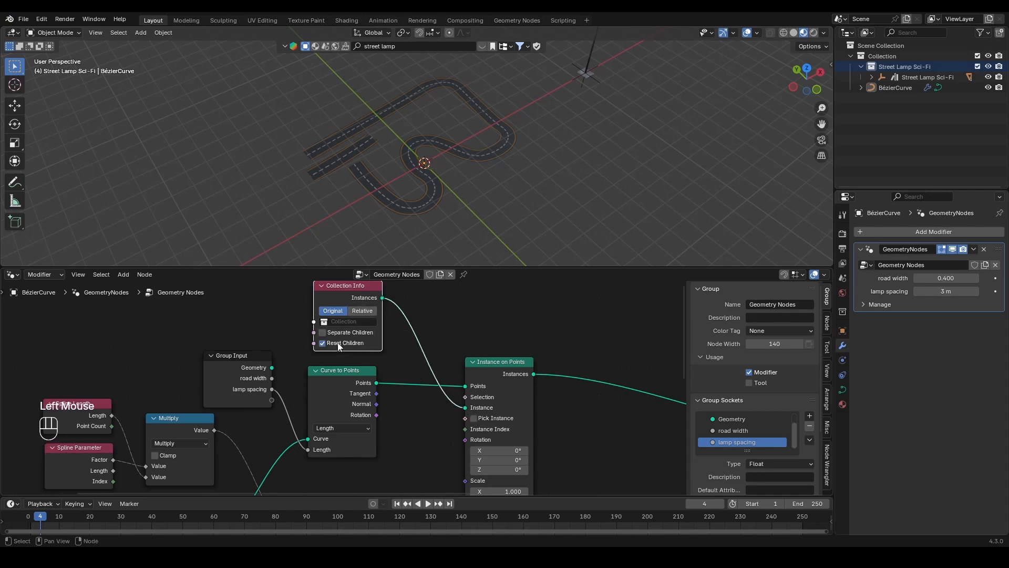
click(322, 343)
click(341, 335)
click(341, 335)
click(344, 322)
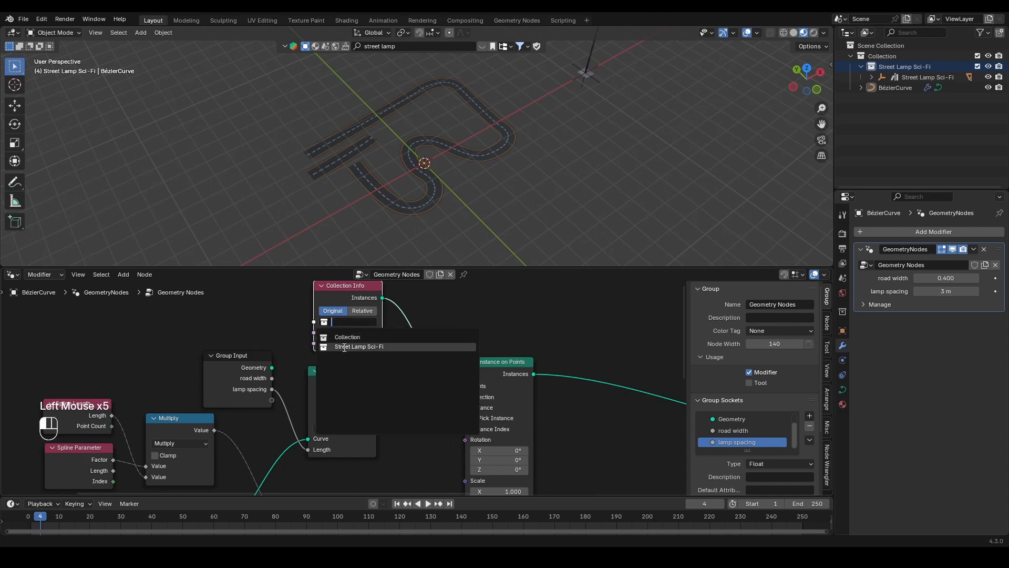
click(344, 347)
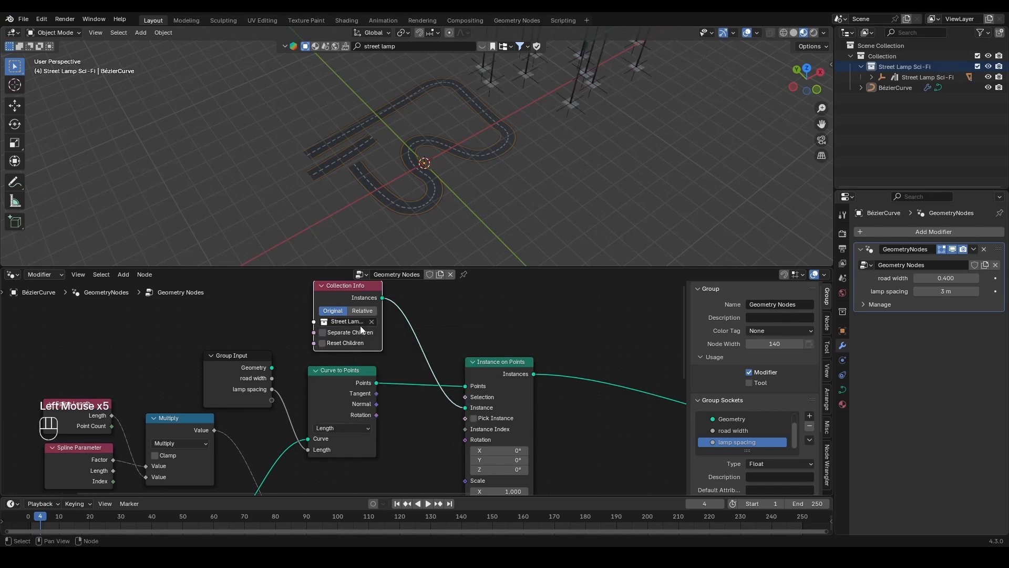
- Keep Collection Info in Original space and enable Separate Children and Reset Children
middle_drag(528, 149, 540, 126)
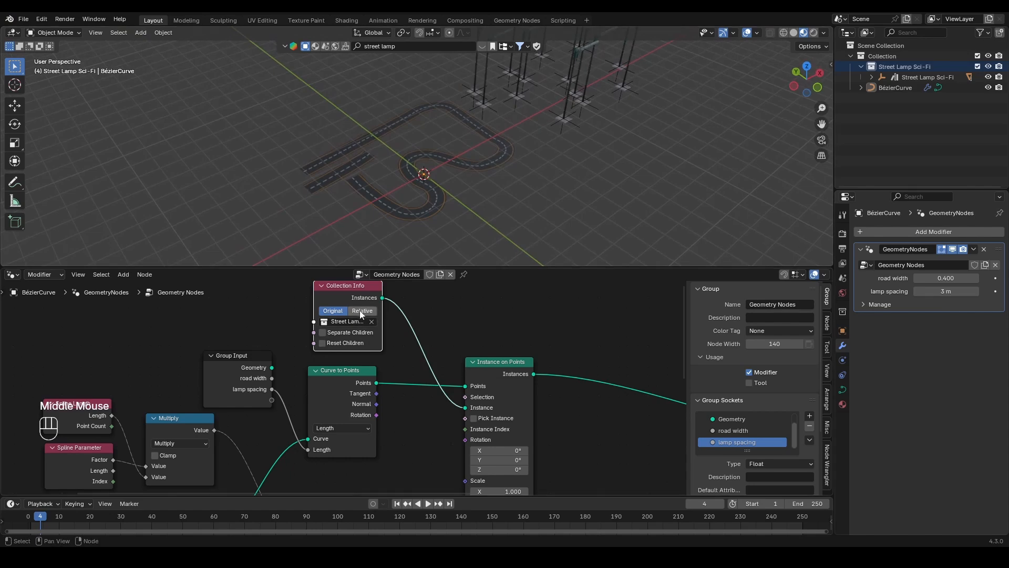
click(360, 311)
click(332, 311)
click(341, 335)
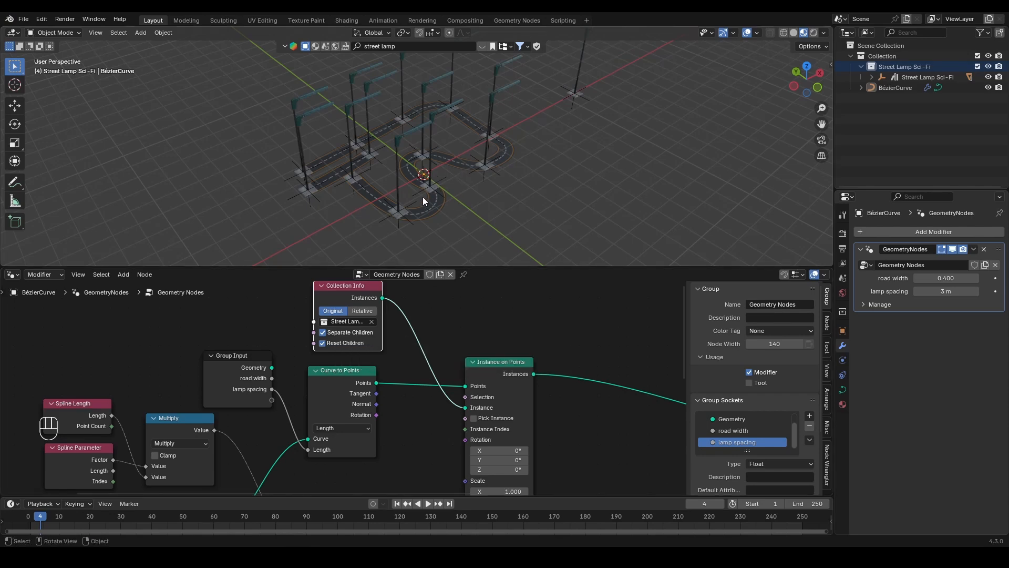
- Set the Instance on Points scale to 0.400 on X, Y and Z
middle_drag(420, 169, 387, 168)
scroll(401, 160, down, 1)
scroll(401, 159, down, 1)
middle_drag(507, 480, 506, 403)
scroll(505, 402, down, 1)
scroll(403, 204, up, 2)
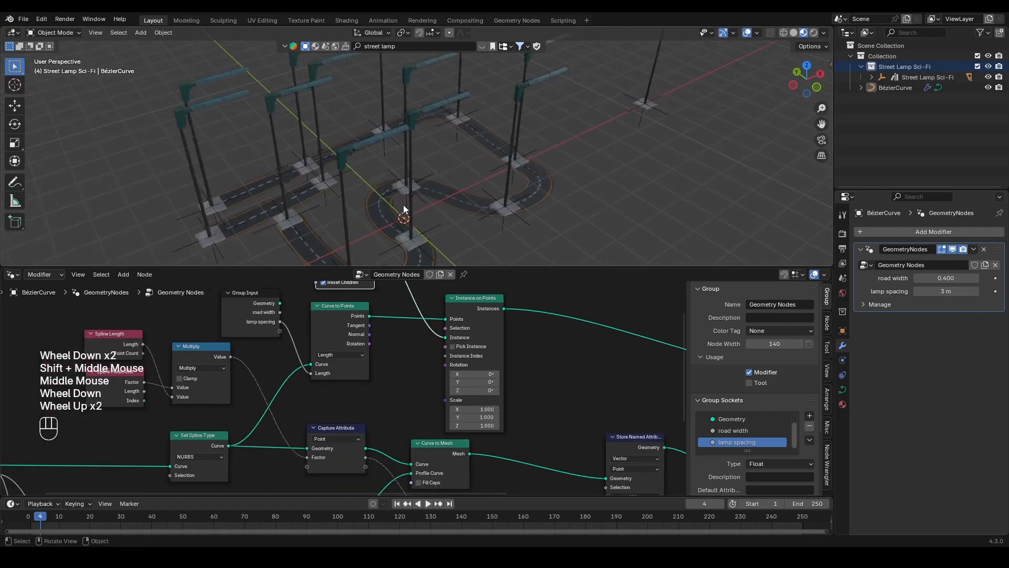
scroll(419, 190, down, 1)
drag(483, 409, 463, 425)
scroll(298, 154, up, 2)
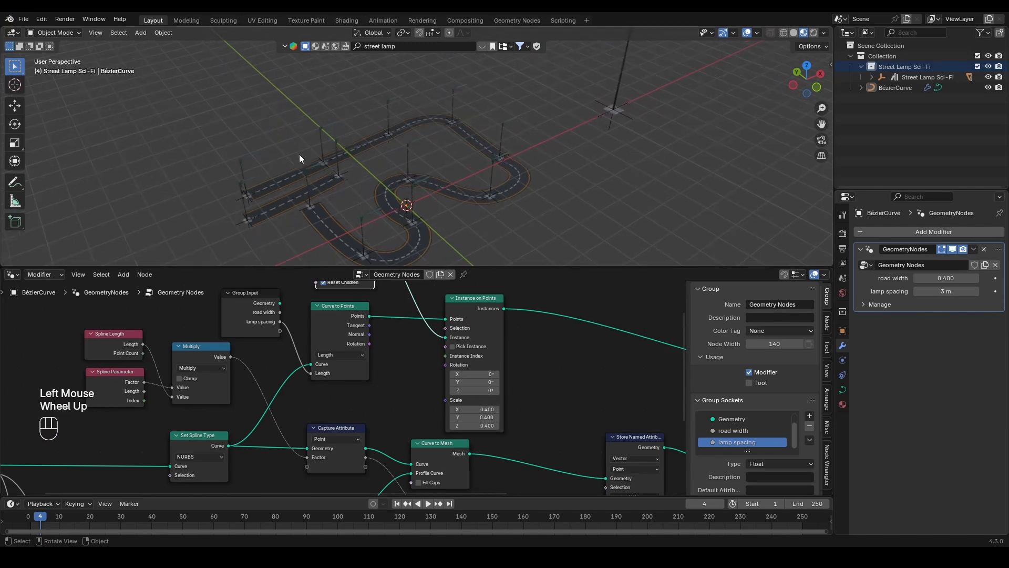
- Switch the viewport to solid shading and examine the lamps' placement and orientation along the roads from the top view
click(793, 33)
mouse_move(452, 160)
shift+middle_down()
mouse_move(409, 149)
mouse_move(411, 173)
mouse_move(497, 152)
mouse_move(459, 160)
mouse_move(421, 203)
shift+middle_up()
scroll(410, 175, up, 1)
scroll(410, 176, up, 1)
scroll(455, 162, down, 2)
key(KP_7)
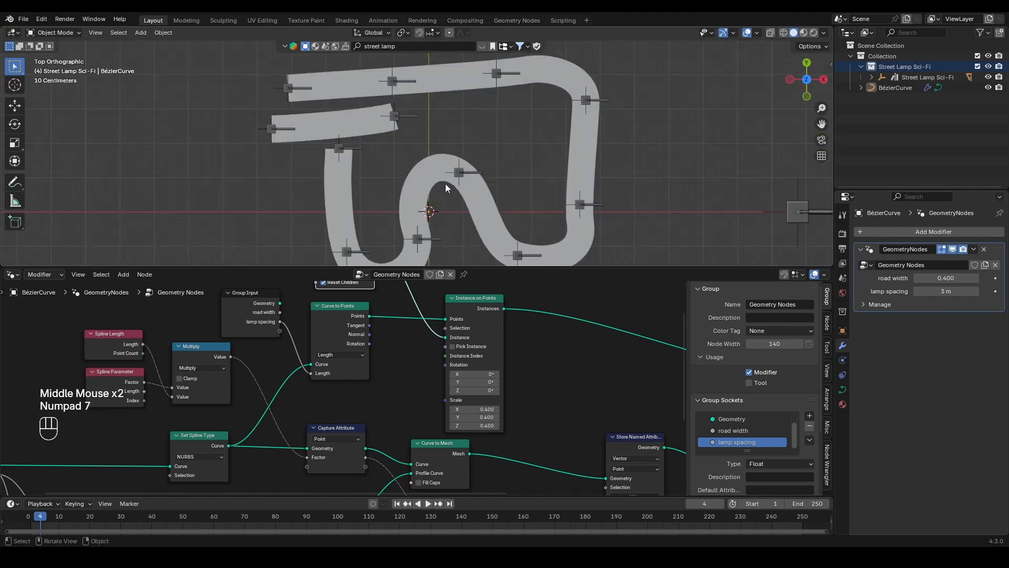
scroll(529, 180, down, 1)
shift+middle_drag(529, 179, 519, 177)
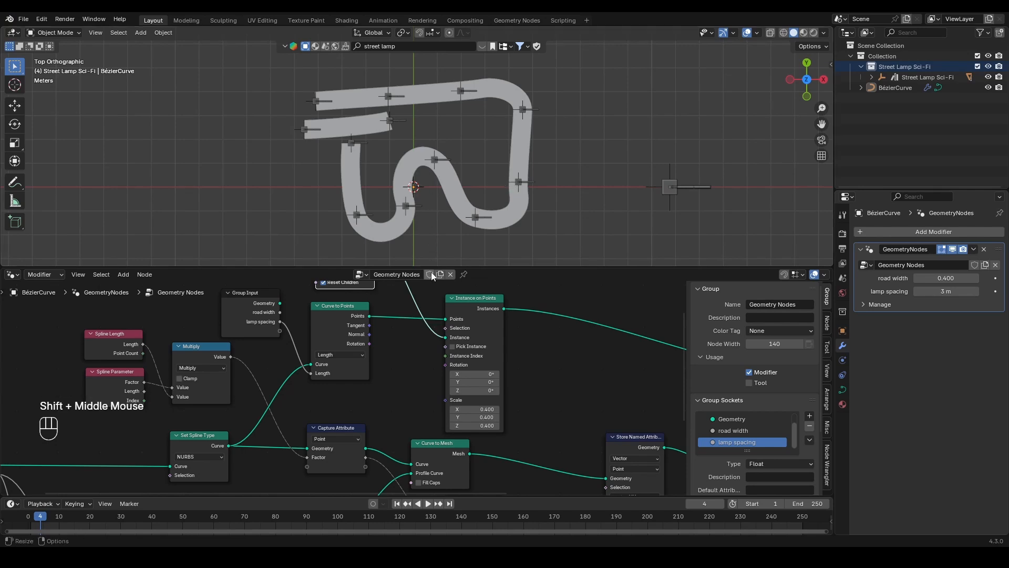
- Link the Rotation output of Curve to Points to the Rotation input of Instance on Points
click(376, 348)
drag(369, 343, 437, 367)
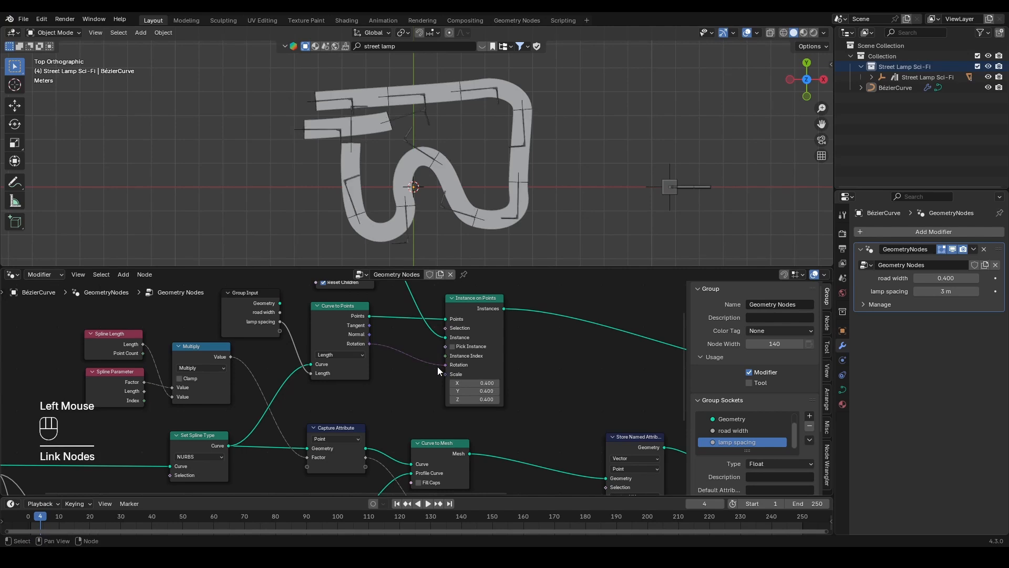
middle_drag(432, 231, 453, 149)
shift+middle_drag(405, 200, 426, 173)
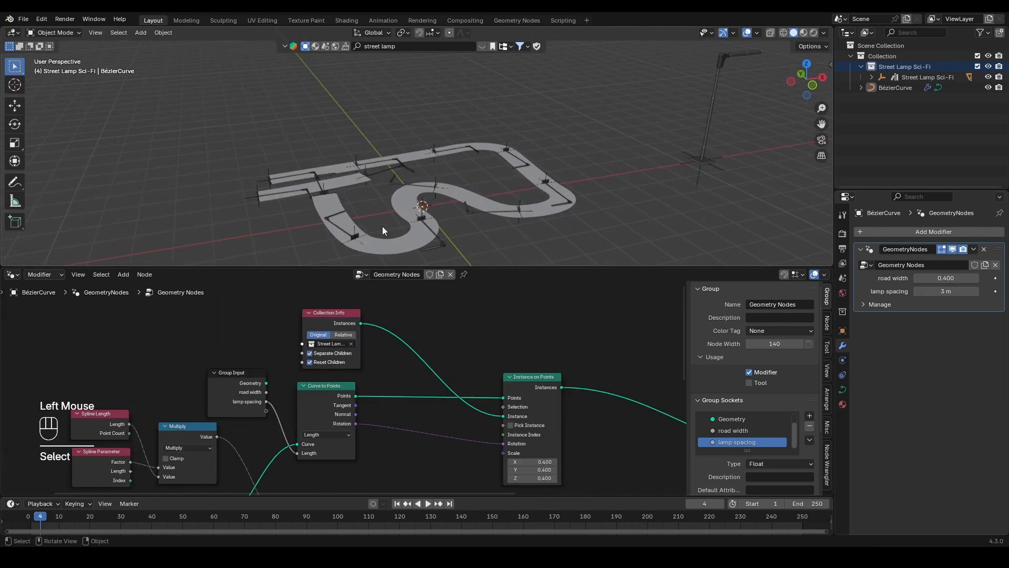
middle_drag(382, 229, 441, 219)
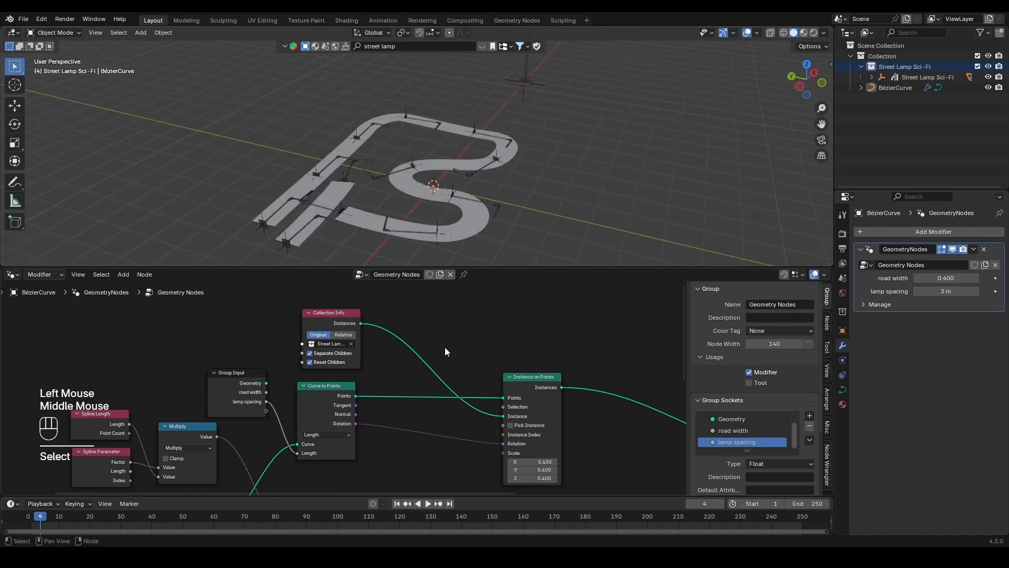
- Add a Transform Geometry node between Collection Info and Instance on Points
click(447, 346)
key(shift+a)
text(tran)
key(Return)
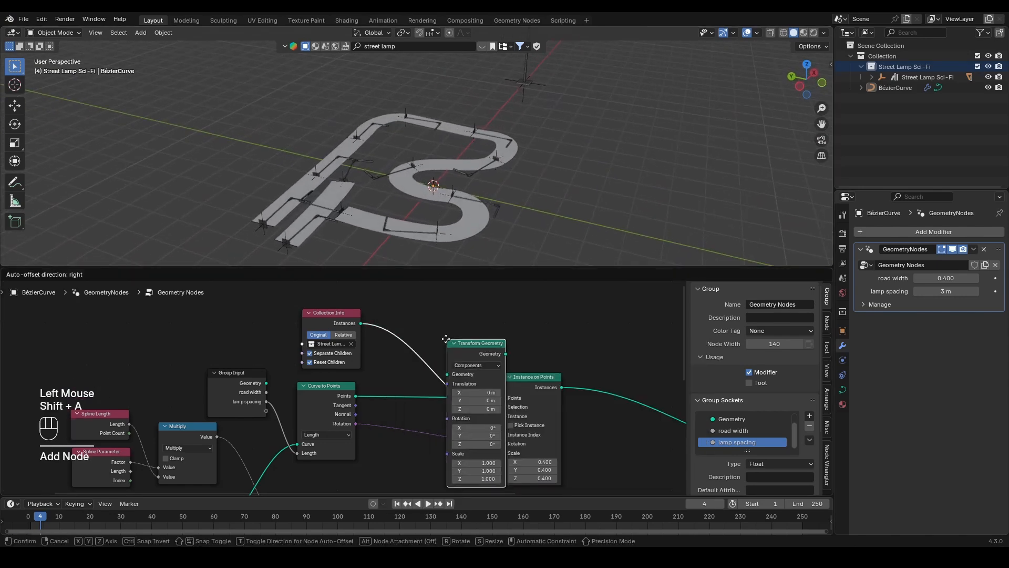
click(390, 305)
key(g)
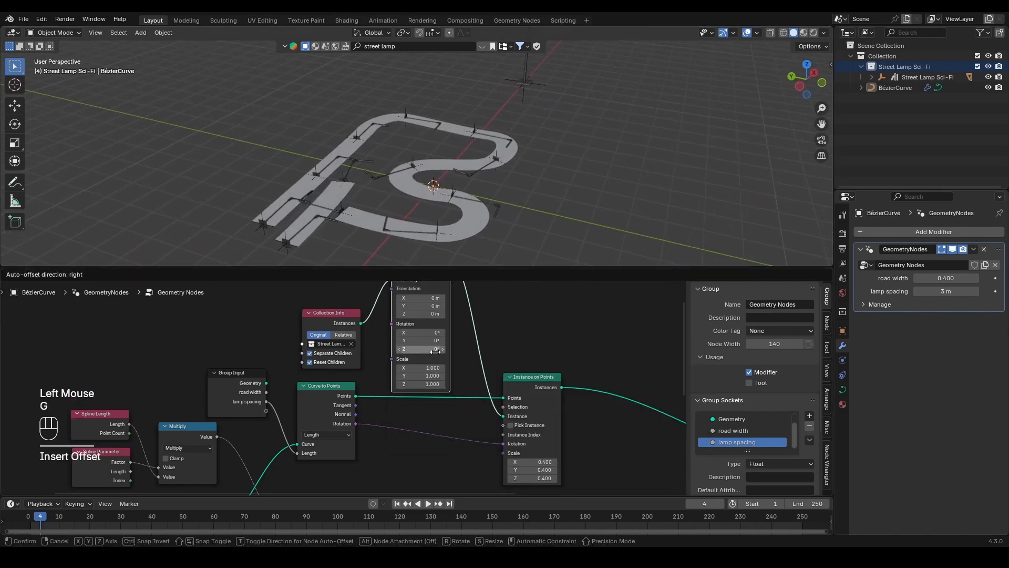
click(435, 353)
middle_drag(435, 354, 437, 403)
key(g)
click(440, 388)
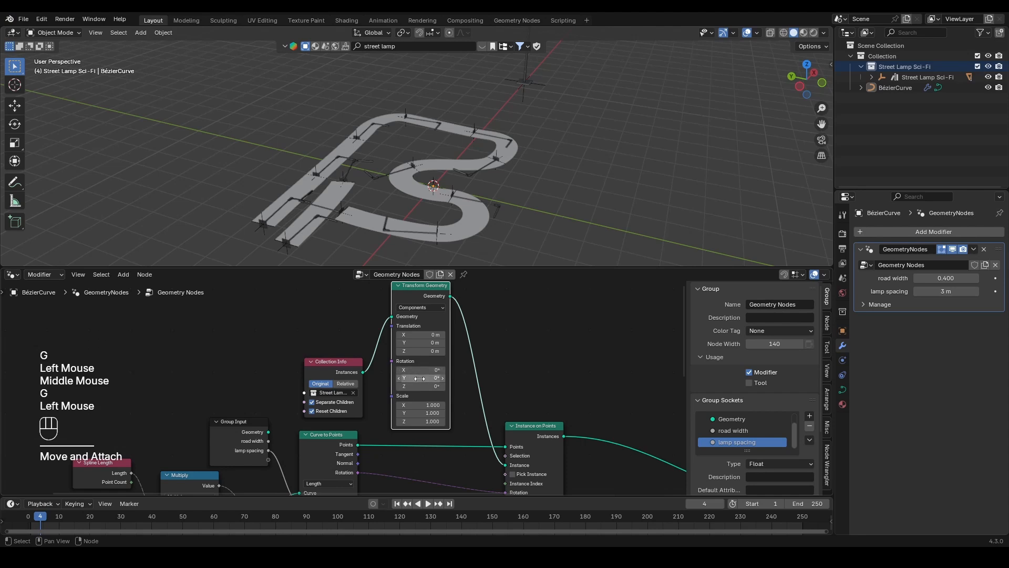
- Set the Transform Geometry node's X rotation to 90° to orient the lamps, leaving the Y rotation at 0°
drag(428, 377, 468, 369)
key(ctrl+z)
double_click(413, 370)
text(90)
key(Return)
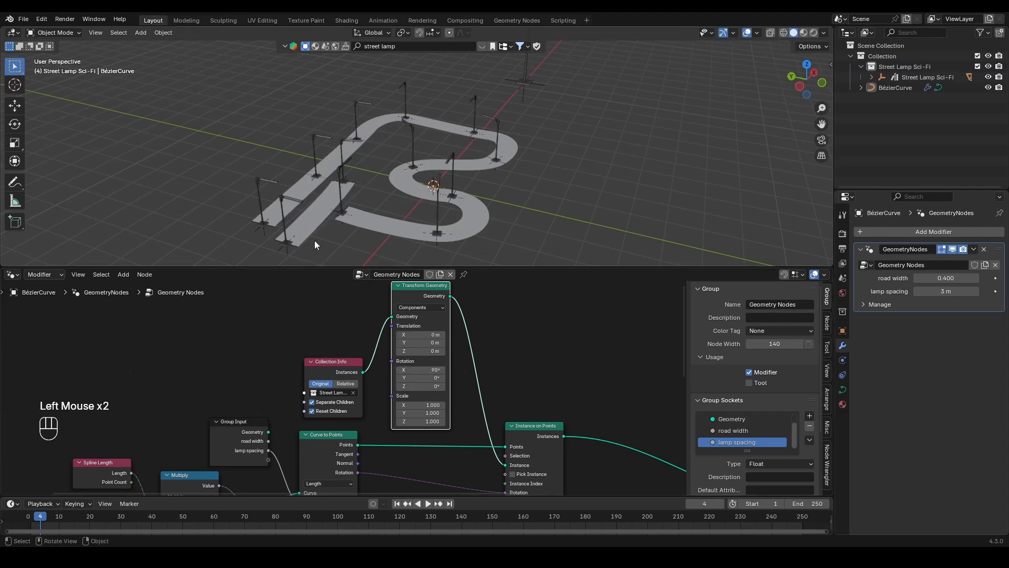
middle_drag(337, 171, 355, 189)
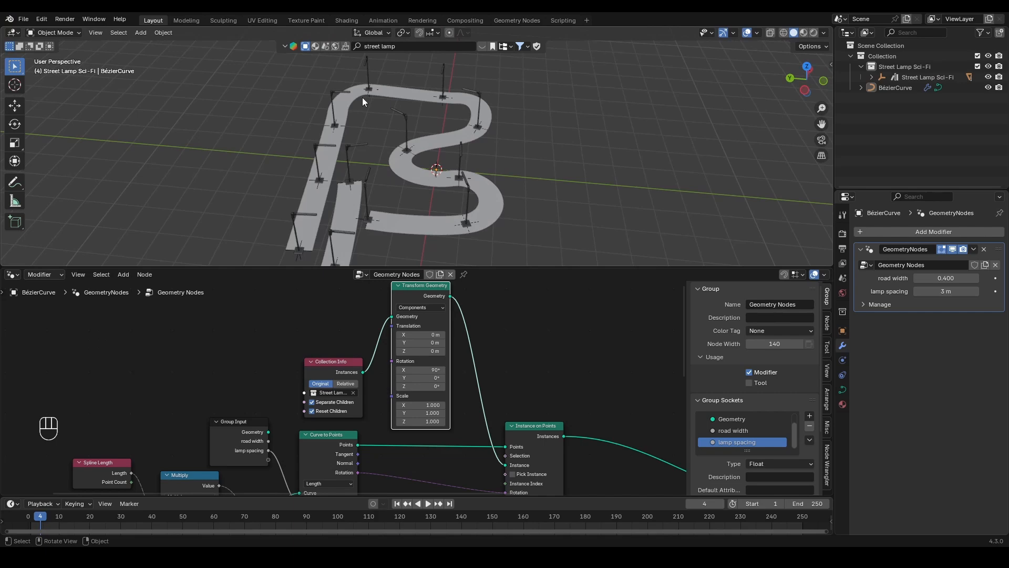
middle_drag(362, 97, 407, 99)
- Set the modifier's lamp spacing to 0.52 m and check the lamps' alignment along the road from above
click(927, 291)
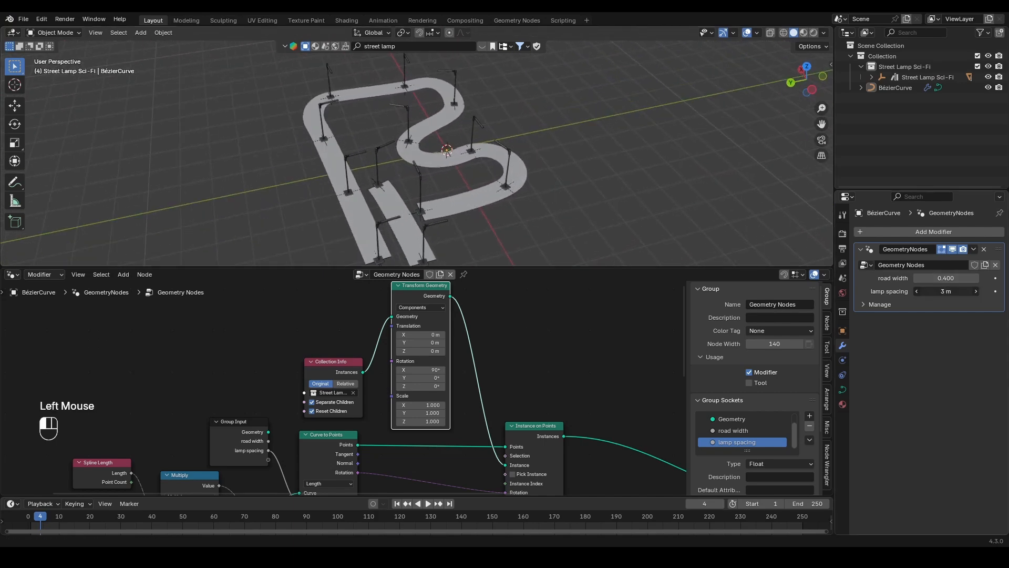
drag(927, 292, 821, 308)
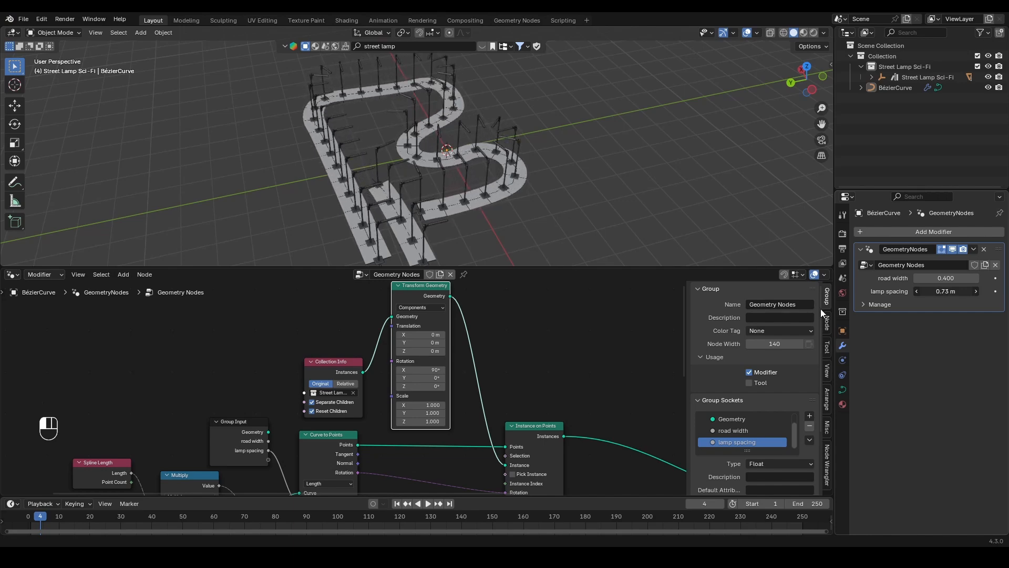
middle_drag(419, 171, 393, 165)
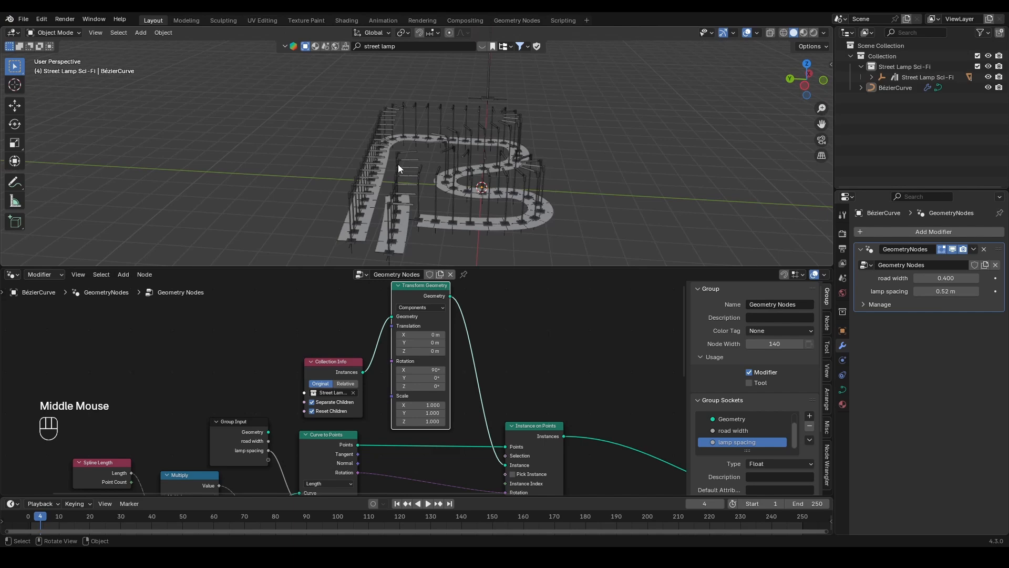
key(KP_7)
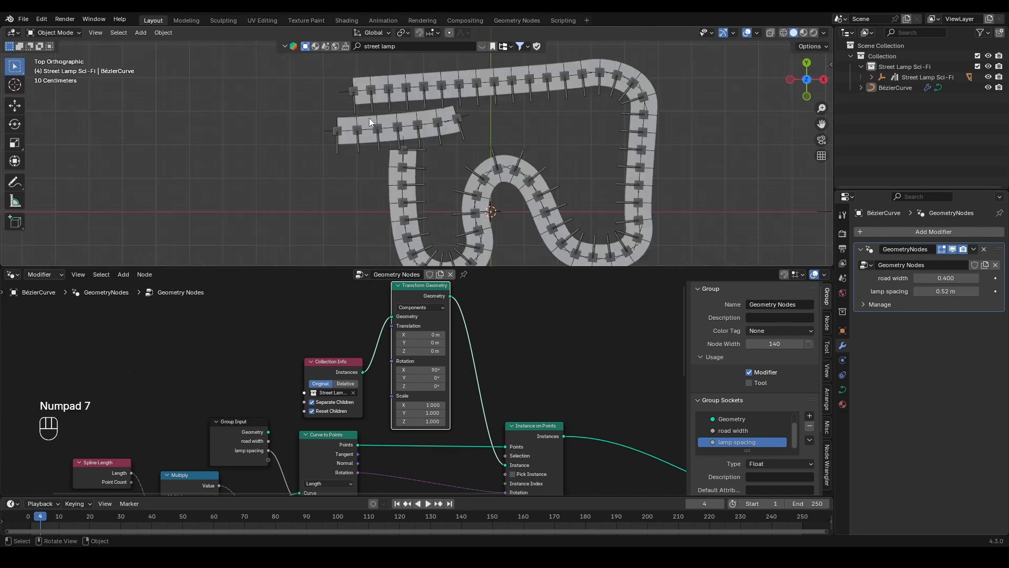
scroll(398, 164, up, 5)
shift+middle_drag(399, 158, 427, 141)
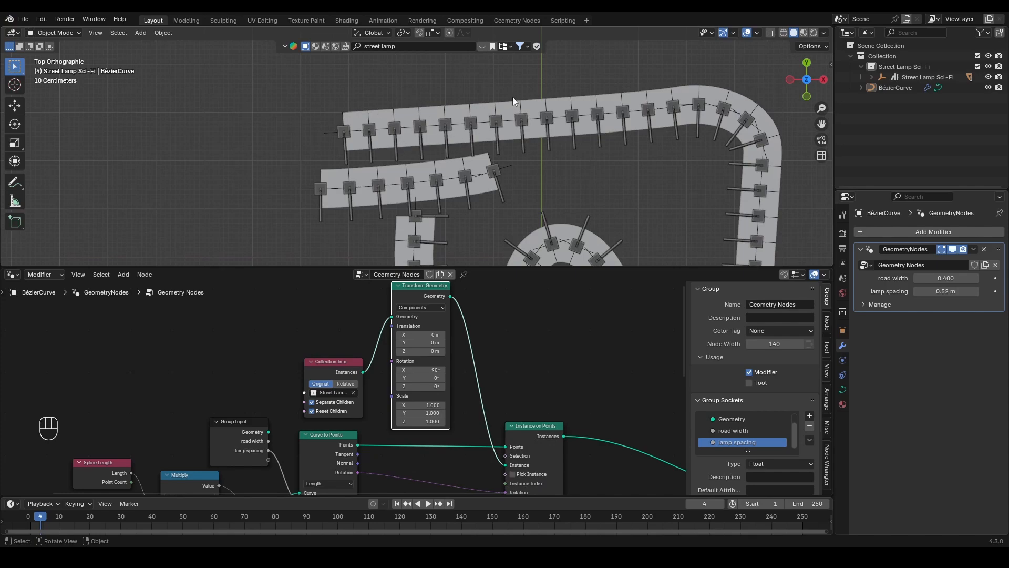
middle_drag(609, 147, 606, 87)
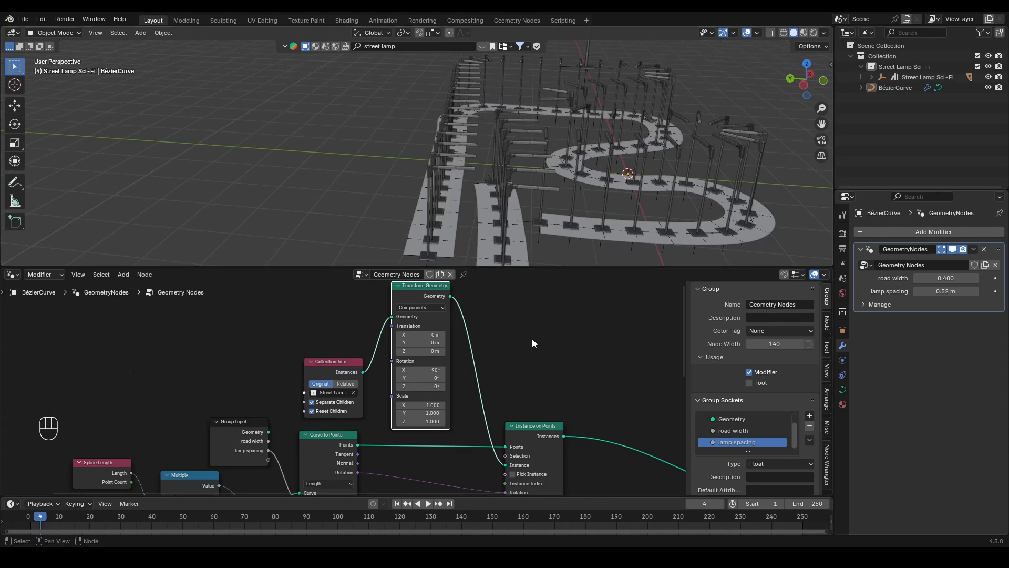
- Set the Instance on Points scale to 0.220 on X, Y and Z
middle_drag(535, 342, 348, 312)
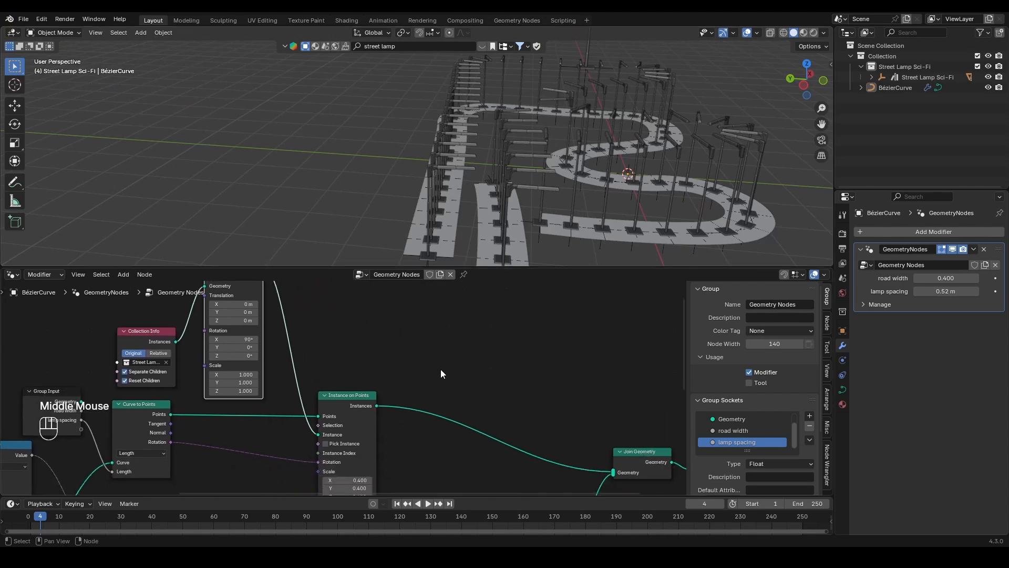
middle_drag(421, 376, 503, 368)
scroll(492, 425, up, 2)
middle_drag(491, 424, 498, 403)
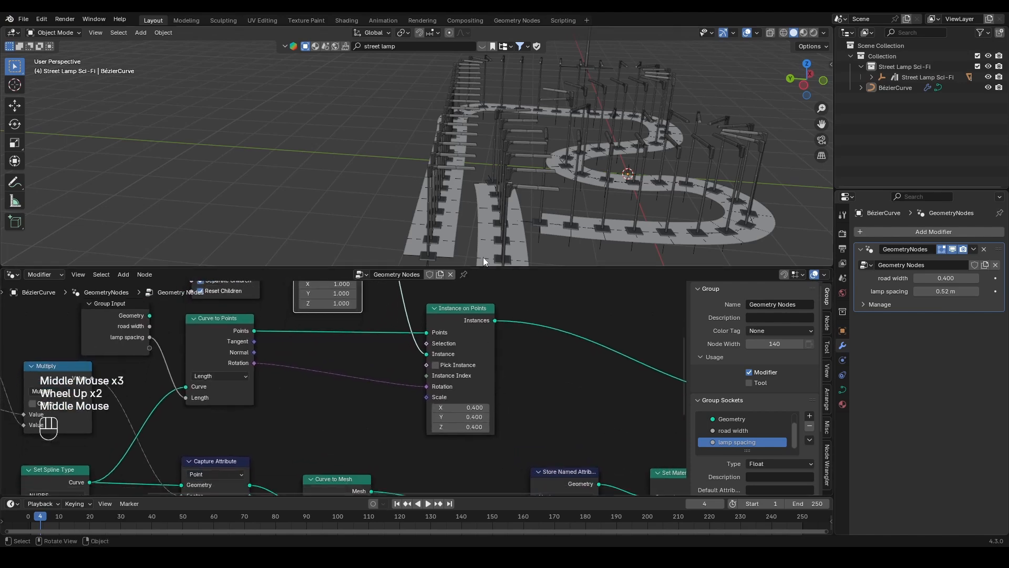
middle_drag(484, 257, 499, 196)
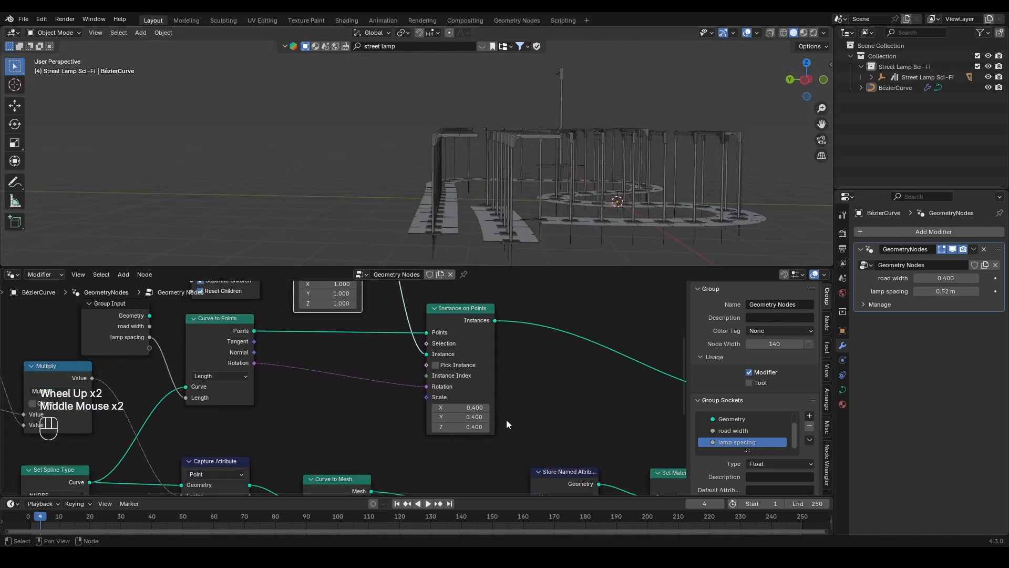
drag(447, 408, 420, 427)
middle_drag(493, 183, 494, 211)
right_click(494, 211)
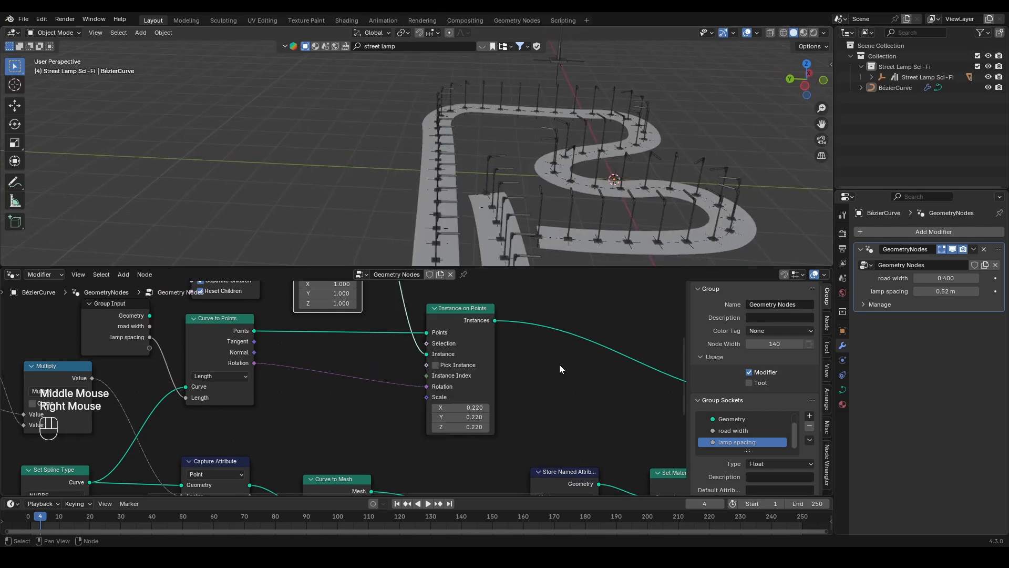
- Insert a Set Position node between Instance on Points and Join Geometry
scroll(560, 369, down, 2)
middle_drag(584, 344, 370, 394)
key(shift+a)
text(set)
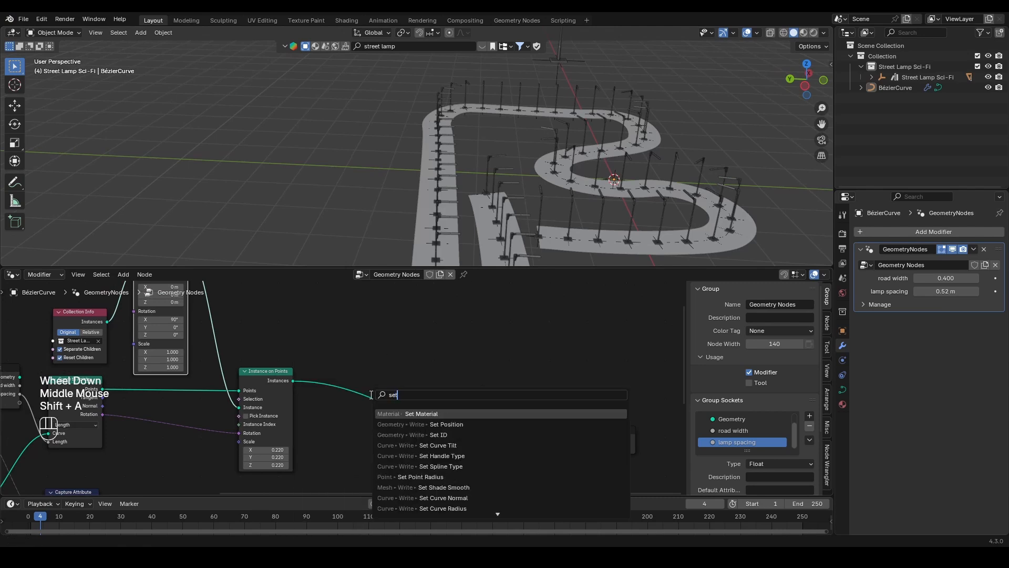
key(Down)
key(Return)
click(349, 371)
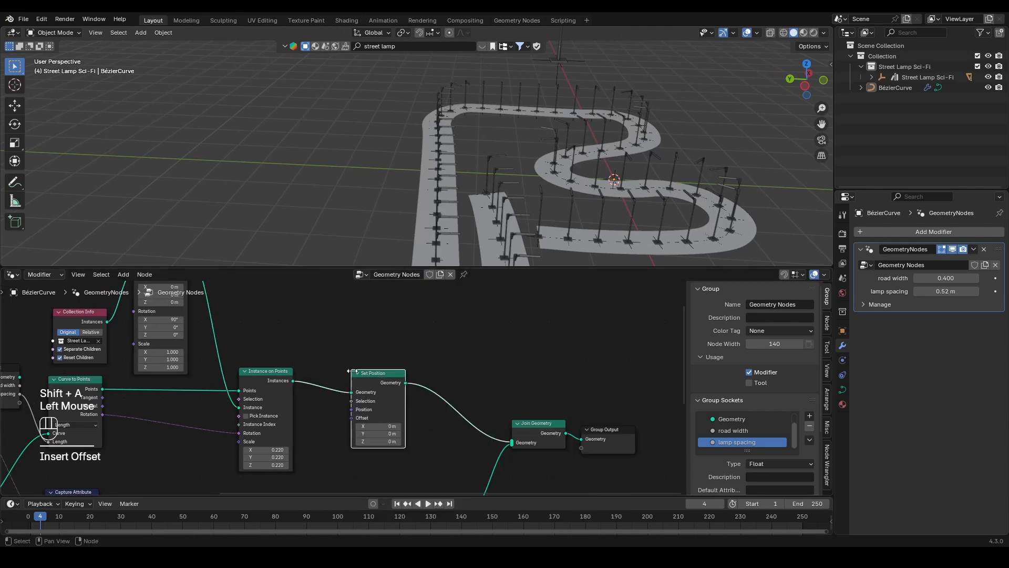
key(g)
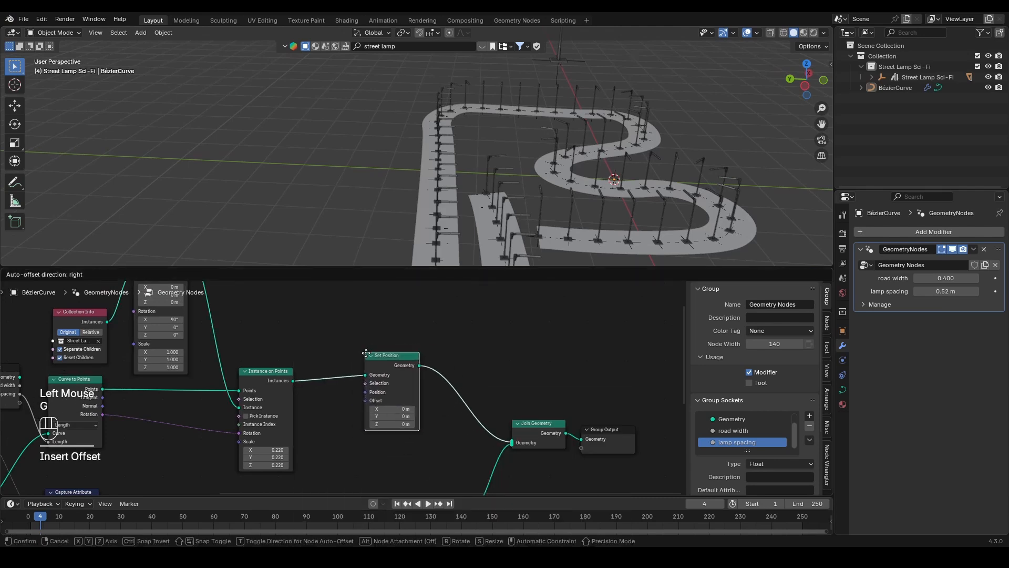
click(369, 355)
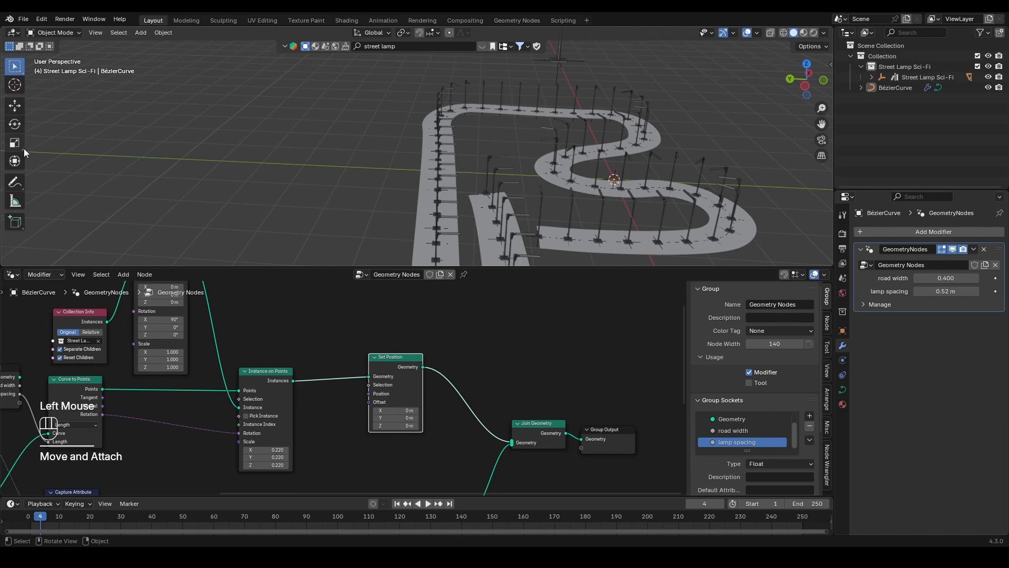
- Annotate the viewport with a curve carrying tick marks, circle its end point and label it "pos"
click(17, 181)
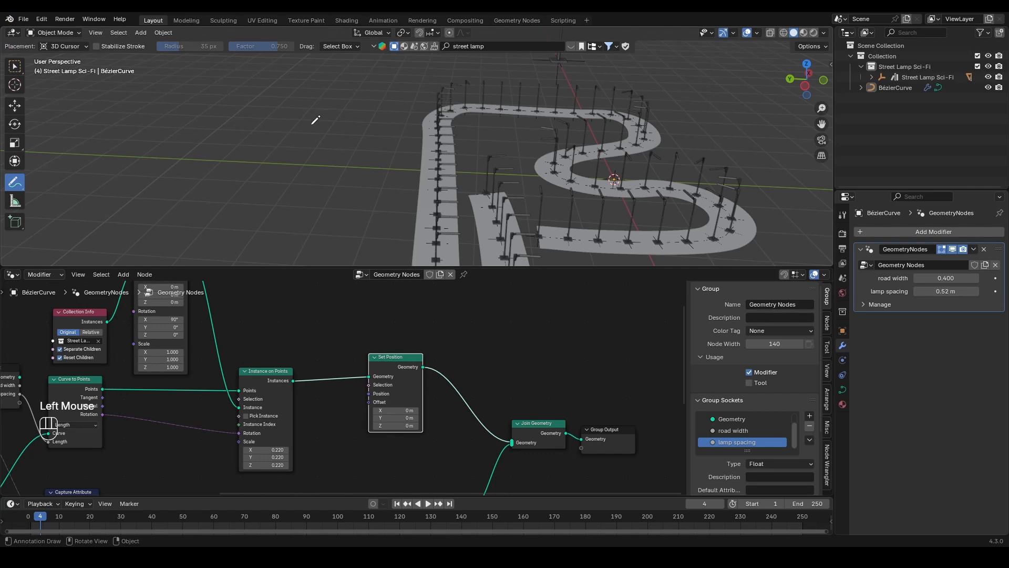
mouse_move(314, 124)
mouse_down()
mouse_move(189, 144)
mouse_move(141, 168)
mouse_up()
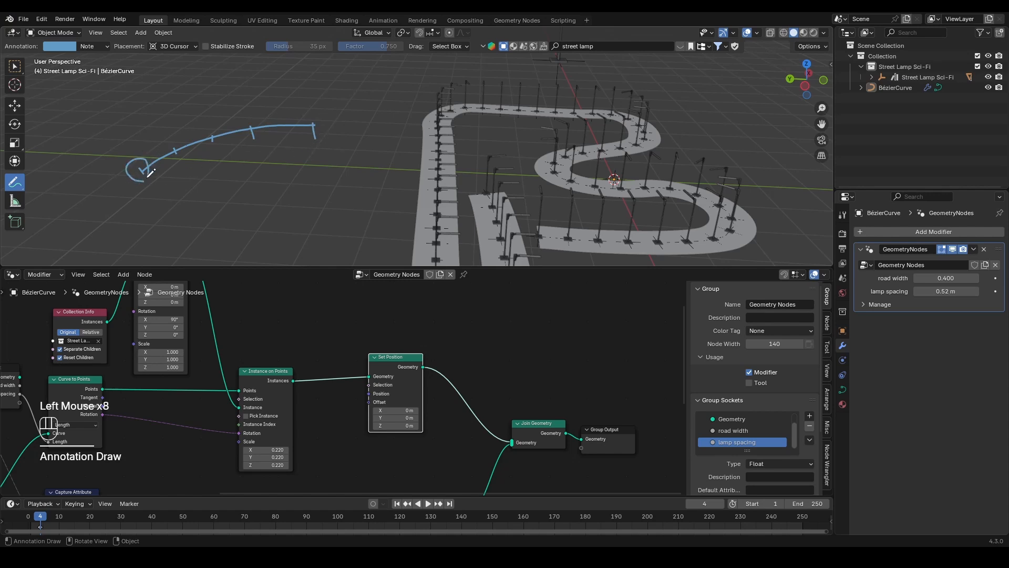
drag(109, 188, 110, 214)
click(116, 196)
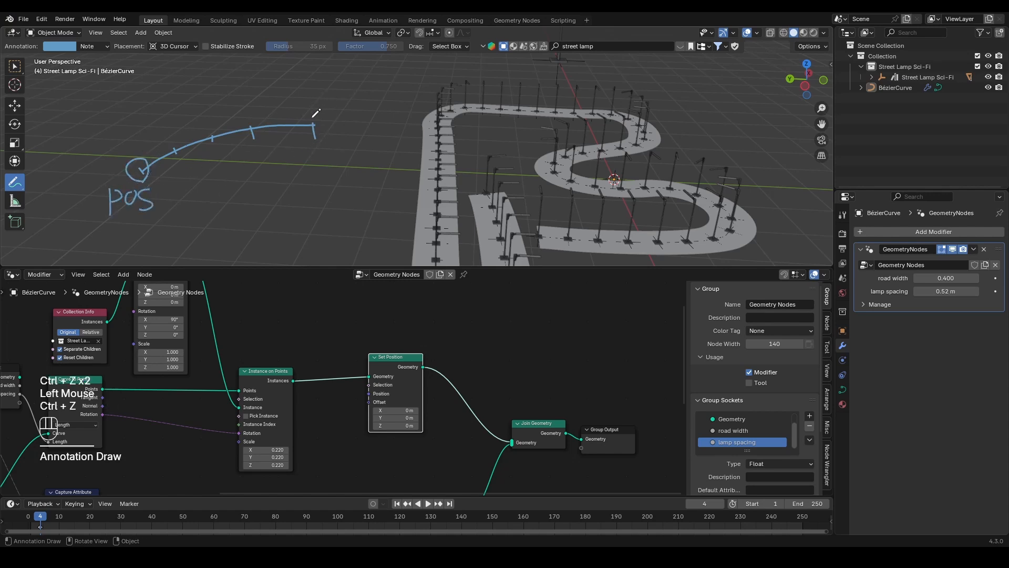
- Draw annotation arrows following the sketched curve's direction and label them "tan"
drag(311, 117, 243, 117)
drag(261, 110, 252, 122)
drag(239, 121, 210, 129)
mouse_move(218, 120)
mouse_down()
mouse_move(219, 132)
mouse_move(171, 145)
mouse_up()
drag(177, 133, 179, 152)
mouse_move(293, 104)
mouse_down()
mouse_move(133, 150)
mouse_move(148, 157)
mouse_up()
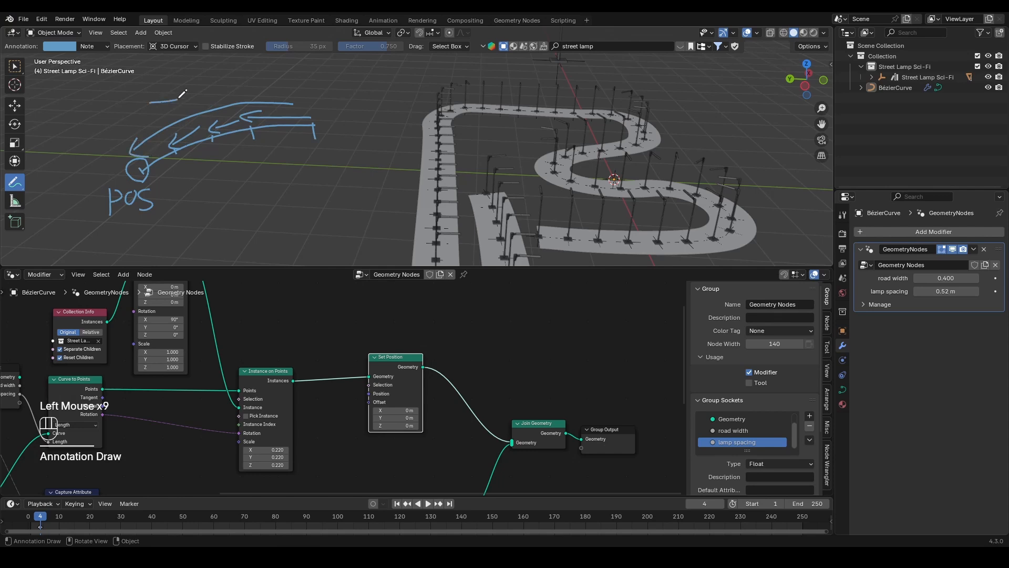
drag(166, 88, 167, 121)
drag(178, 99, 190, 100)
- Draw annotation arrows pointing away from the sketched curve, label them "nor" and circle the label
mouse_move(168, 179)
mouse_down()
mouse_move(163, 199)
mouse_move(207, 193)
mouse_move(174, 199)
mouse_up()
drag(191, 184, 280, 182)
drag(287, 169, 304, 164)
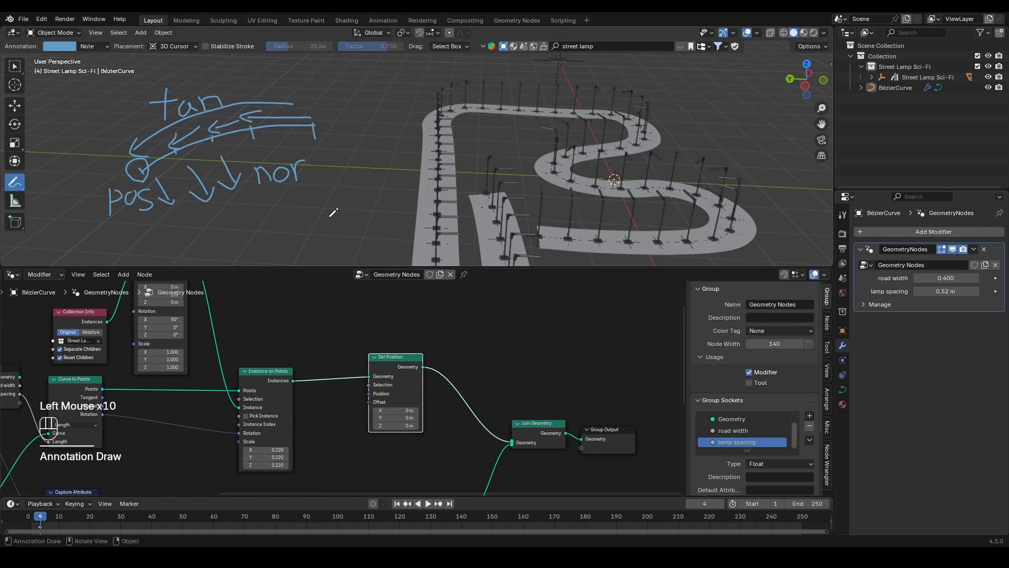
mouse_move(234, 174)
mouse_down()
mouse_move(327, 158)
mouse_move(231, 160)
mouse_up()
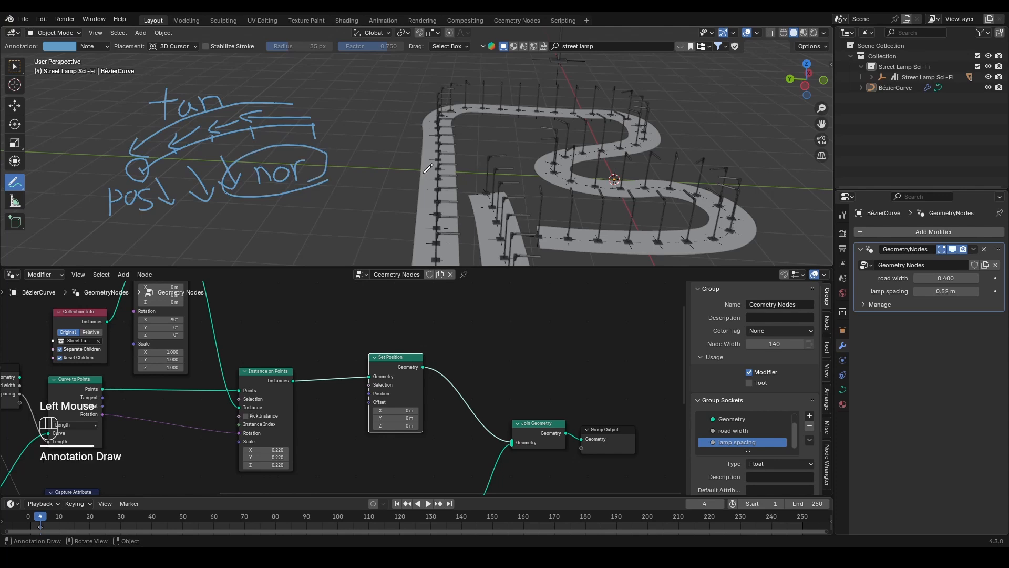
- Mark sideways arrows on both sides of the road with annotations, and remove the whole annotation layer
drag(418, 196, 406, 202)
drag(406, 203, 421, 209)
drag(453, 161, 457, 178)
key(q)
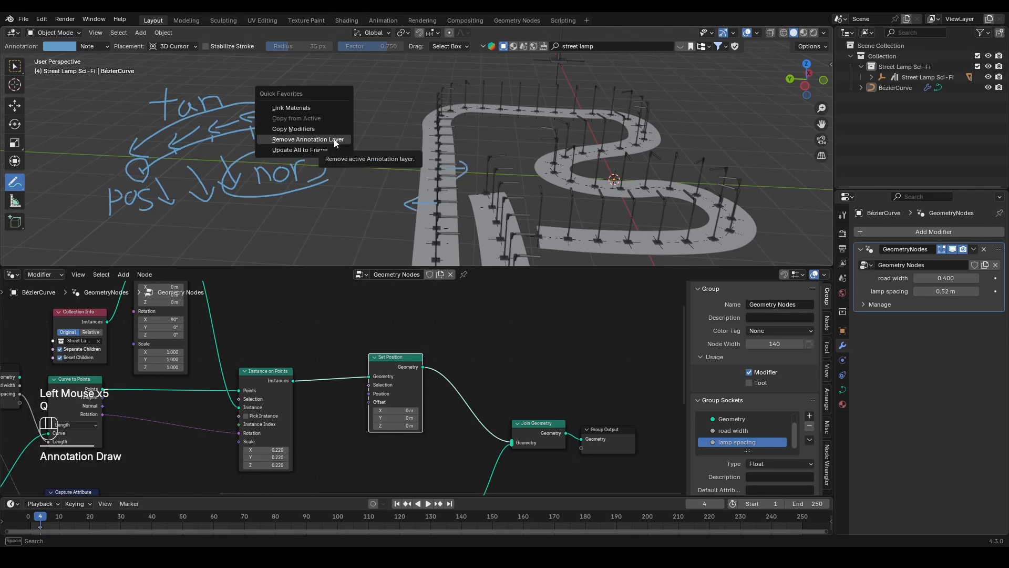
click(307, 139)
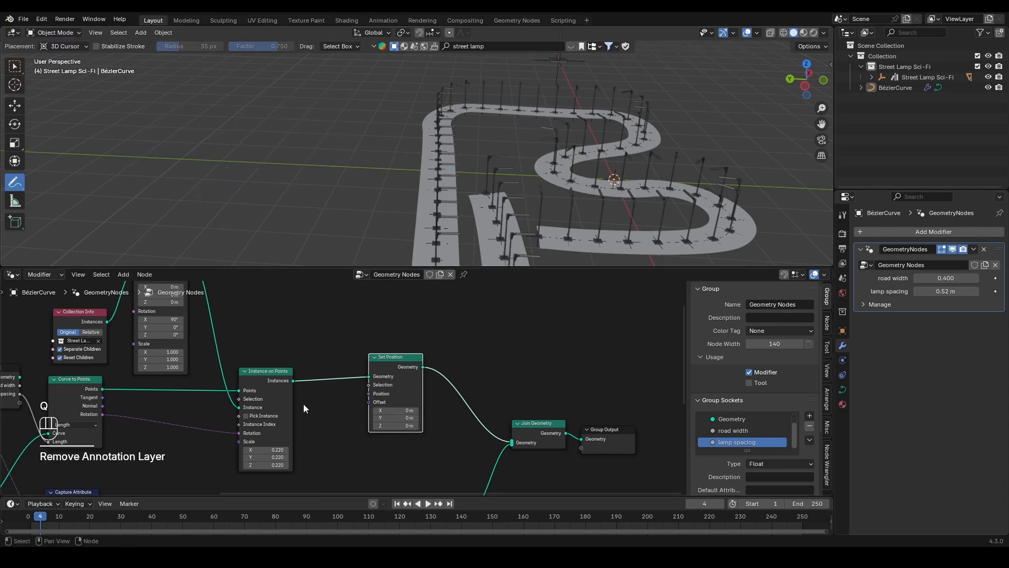
- Try linking the Normal output of Curve to Points directly to the Set Position offset, and cut the link
middle_click(266, 395)
middle_drag(266, 395, 242, 374)
click(151, 372)
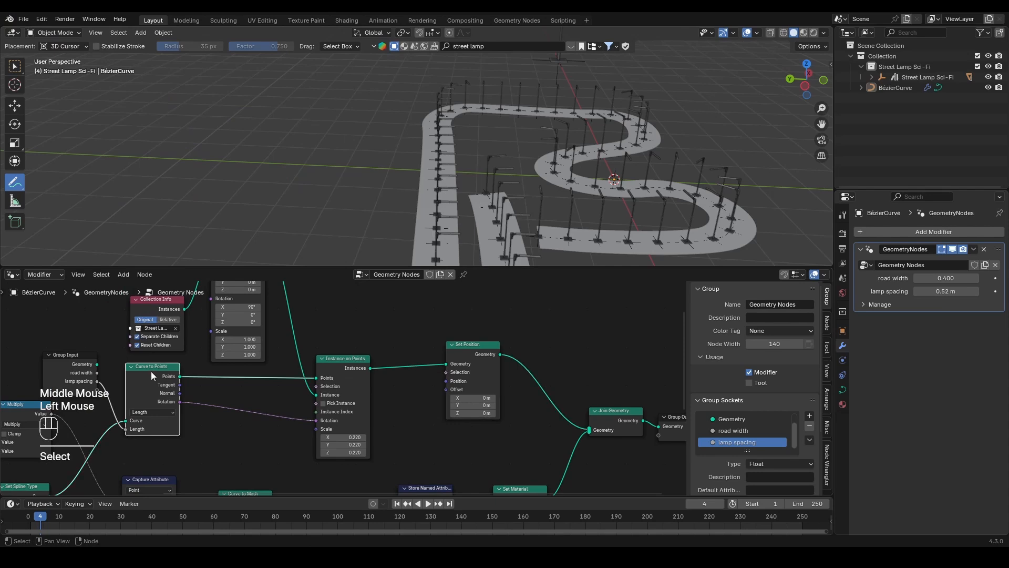
drag(179, 393, 438, 392)
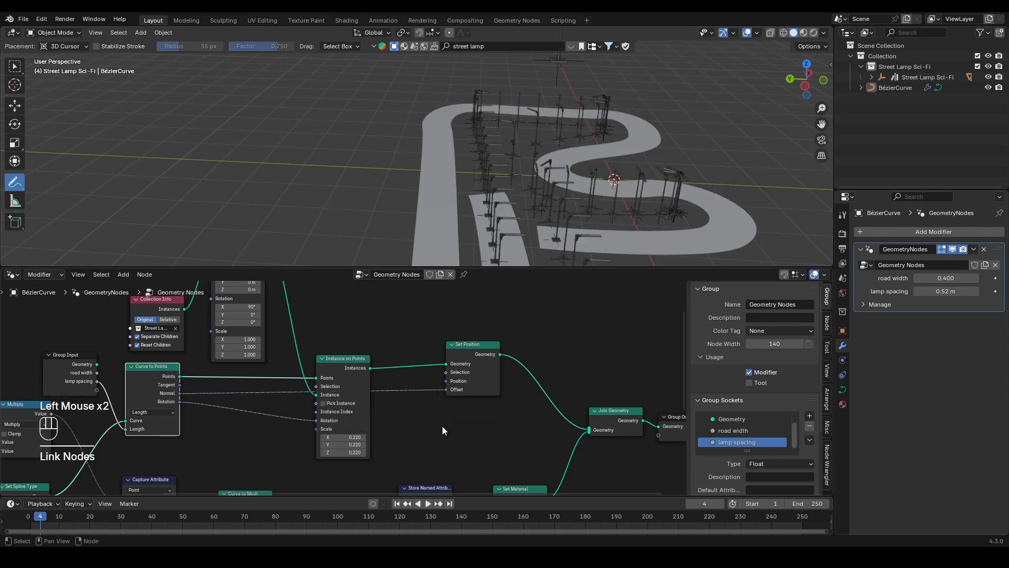
ctrl+right_drag(442, 425, 415, 358)
- Add a Vector Math node set to Multiply and feed Curve to Points' Normal output into its first vector input
key(shift+a)
mouse_move(415, 359)
text(vector m)
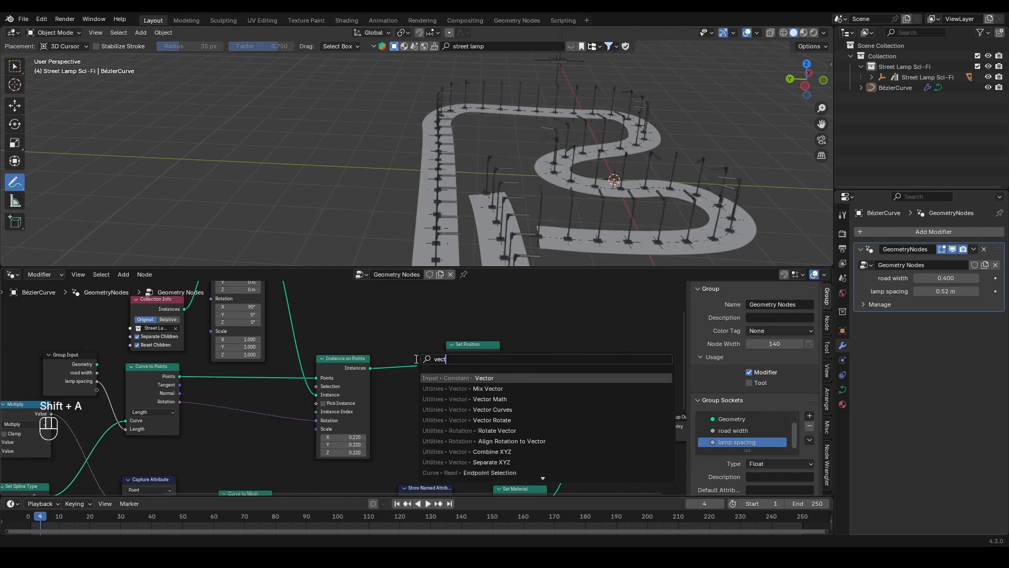
key(Return)
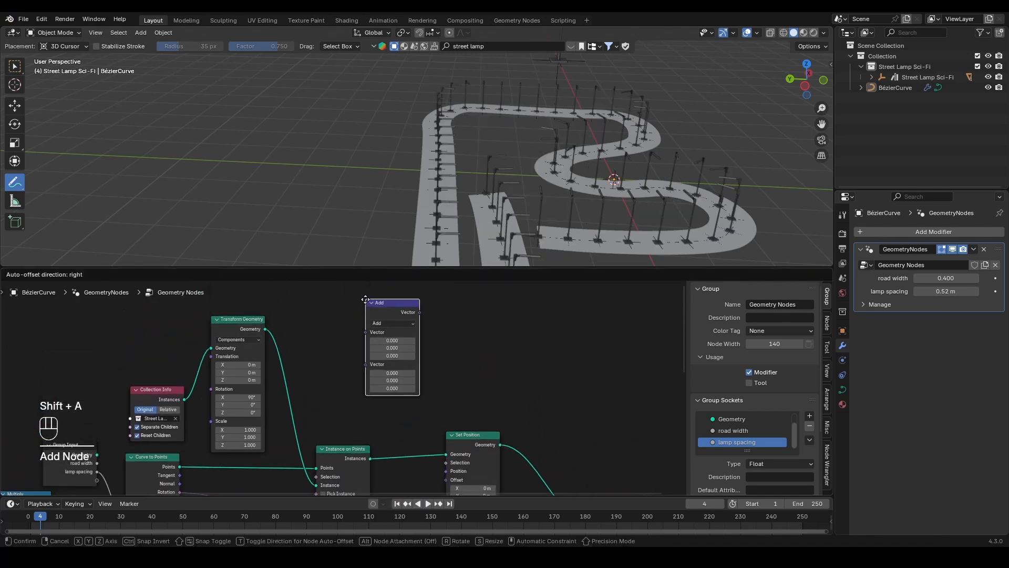
click(369, 334)
scroll(397, 386, down, 1)
middle_drag(403, 361, 402, 332)
click(400, 330)
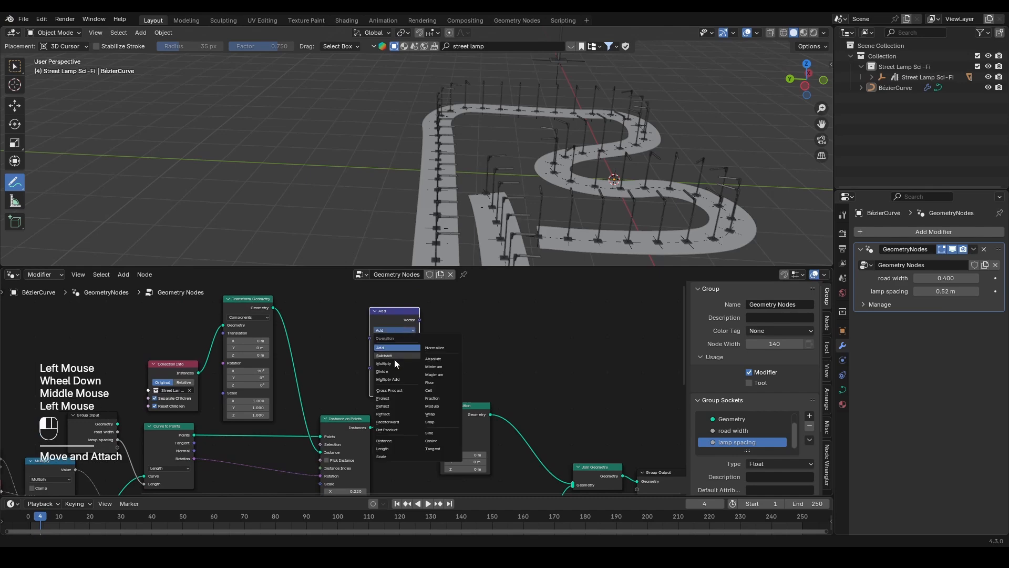
click(384, 363)
drag(194, 451, 371, 342)
scroll(371, 342, up, 2)
middle_drag(487, 418, 484, 408)
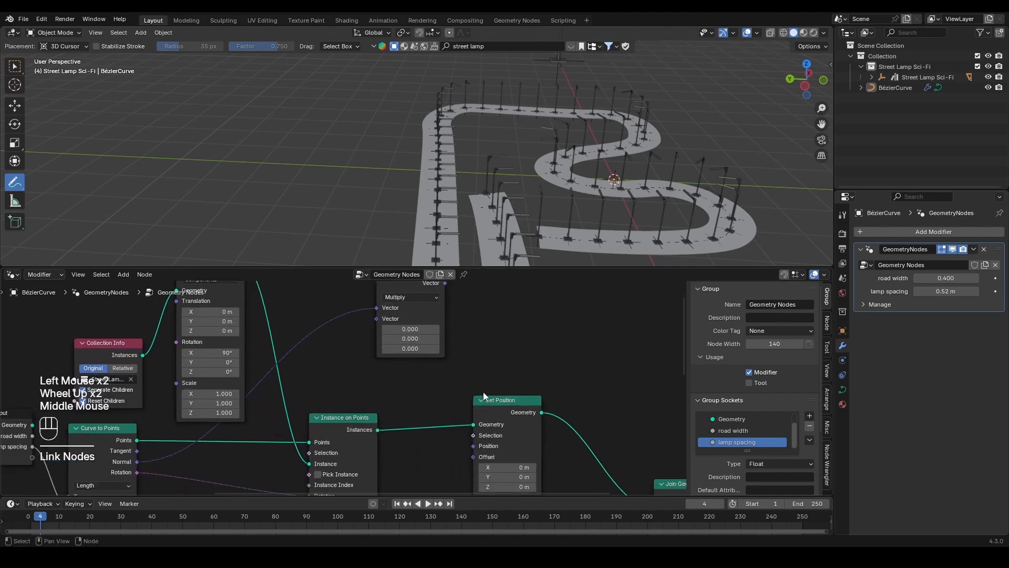
- Reposition the vector Multiply node and link its output to Set Position's Offset, with the road shown from above
scroll(465, 321, down, 2)
drag(464, 316, 385, 358)
key(g)
click(392, 390)
middle_drag(428, 373, 424, 326)
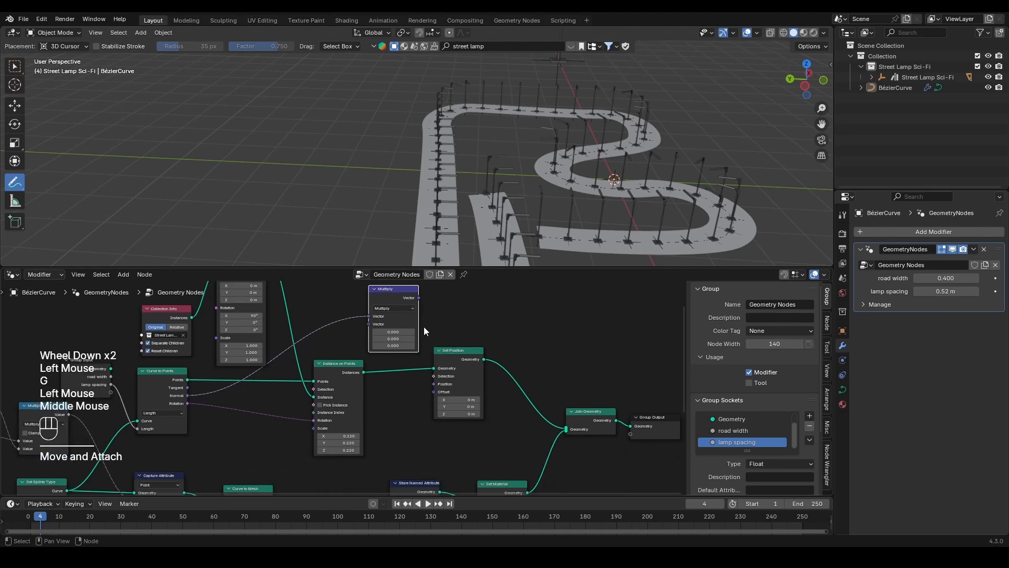
key(KP_7)
scroll(481, 121, down, 3)
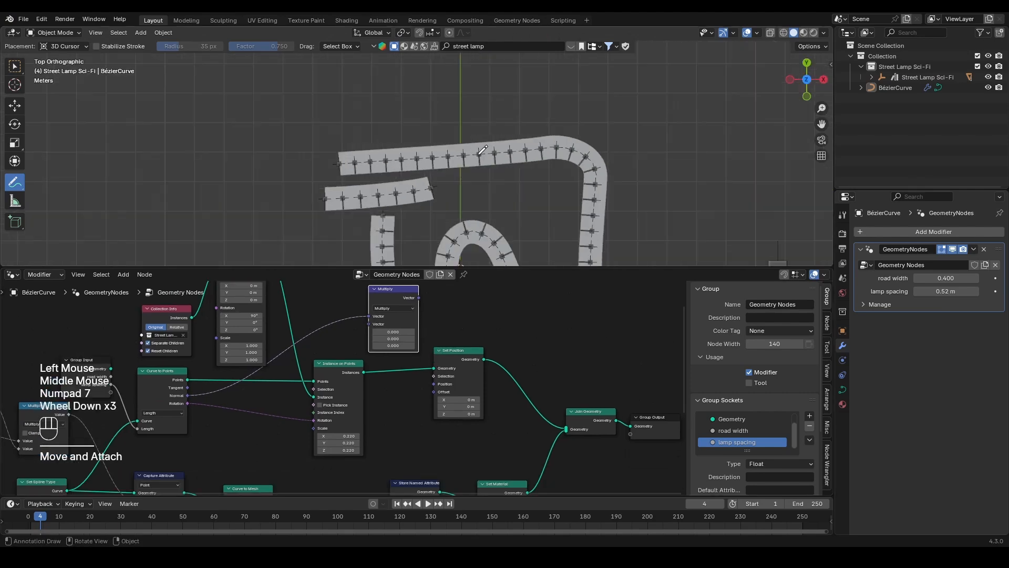
shift+middle_drag(483, 153, 452, 67)
scroll(425, 326, up, 1)
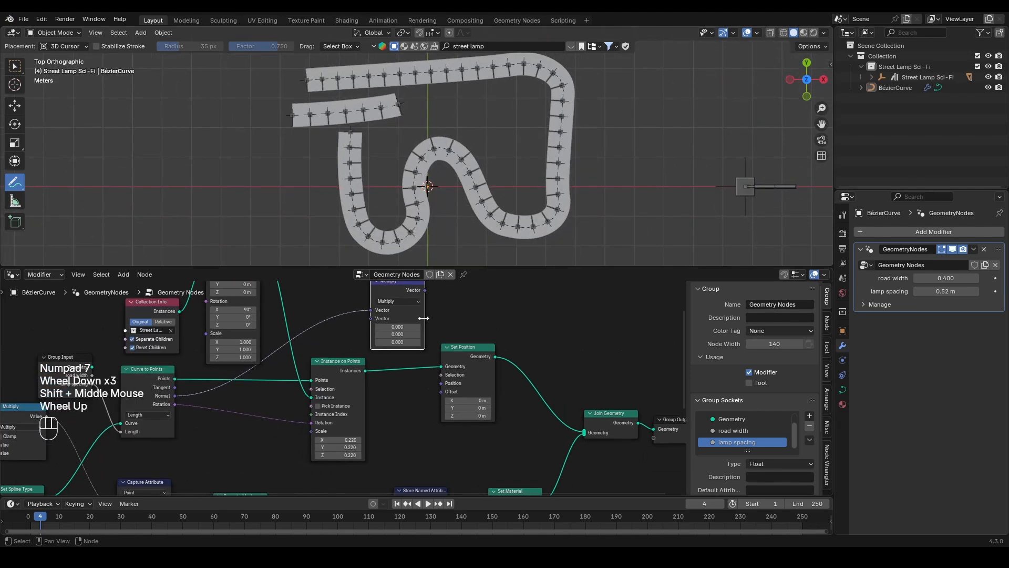
click(424, 291)
drag(424, 291, 441, 393)
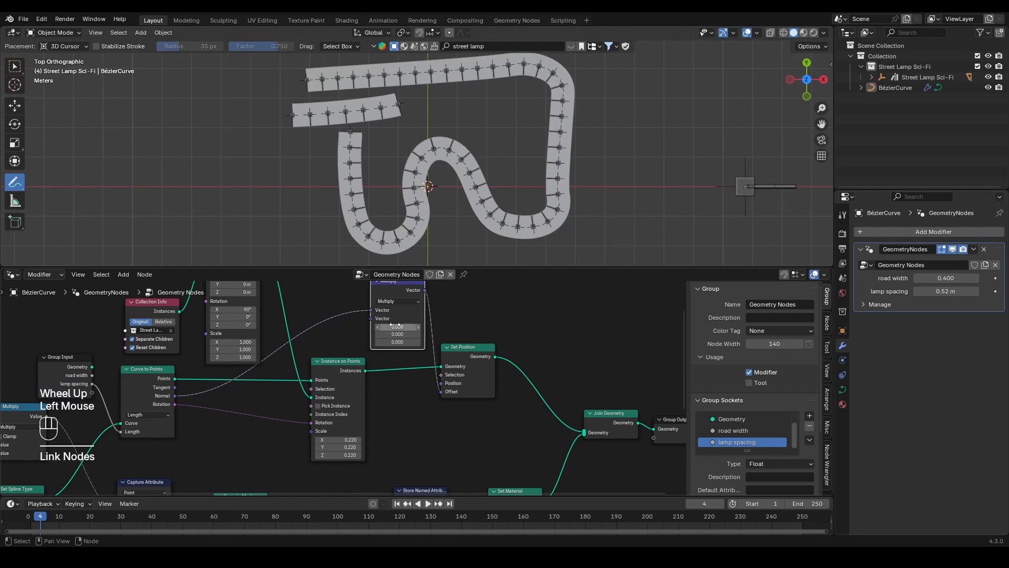
- Set all three components of the vector Multiply node's second vector to -0.400
mouse_move(392, 327)
mouse_down()
mouse_move(394, 341)
mouse_move(404, 326)
mouse_move(437, 327)
mouse_move(373, 327)
mouse_up()
text(0.3)
key(Return)
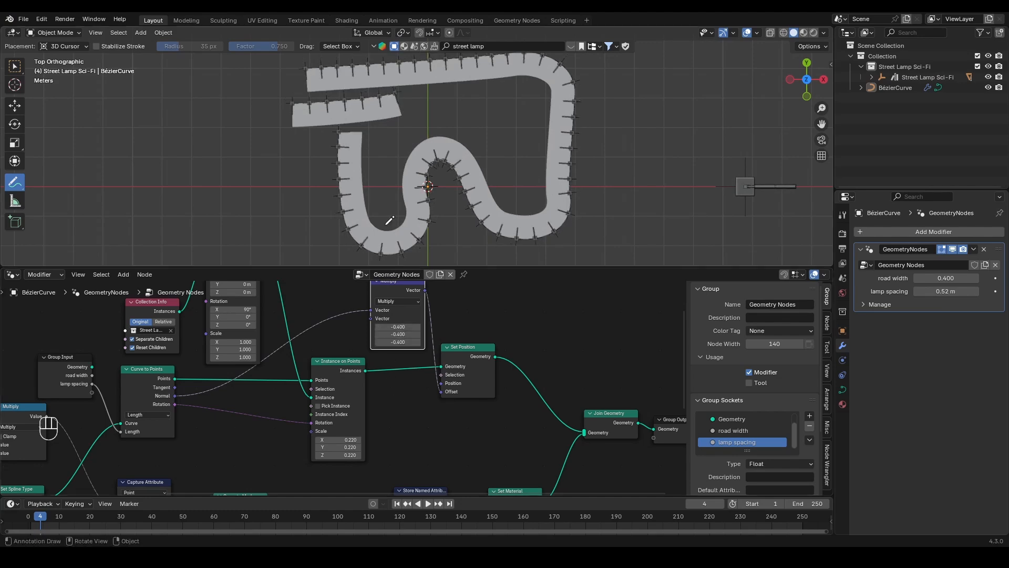
- Test the lamp offset in perspective by increasing the road width, and undo the width change
middle_drag(390, 220, 409, 154)
scroll(409, 154, up, 3)
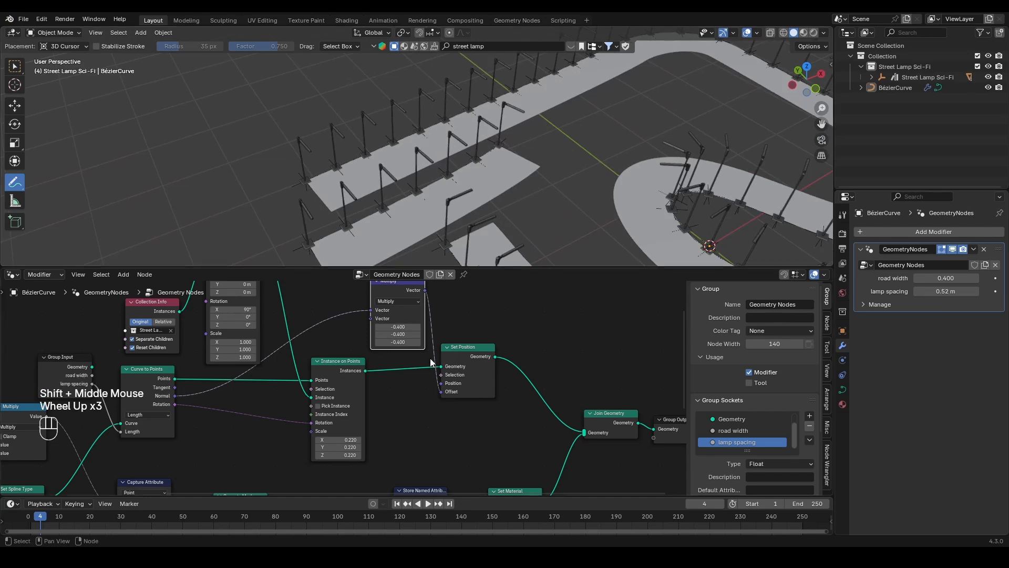
drag(946, 278, 967, 278)
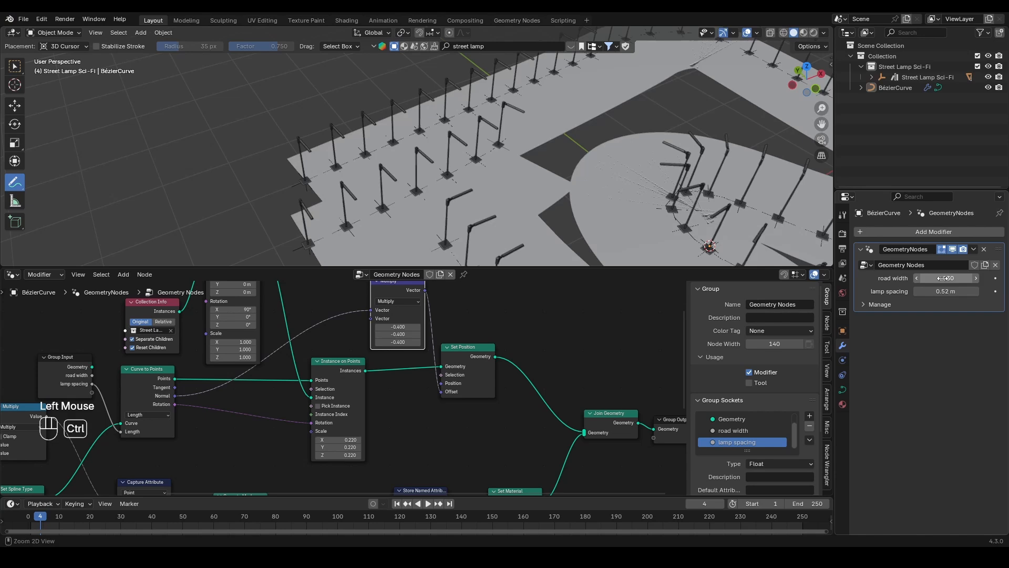
key(ctrl+z)
- Enlarge the node editor area and add another Group Input node near the vector Multiply node
middle_drag(404, 348, 480, 392)
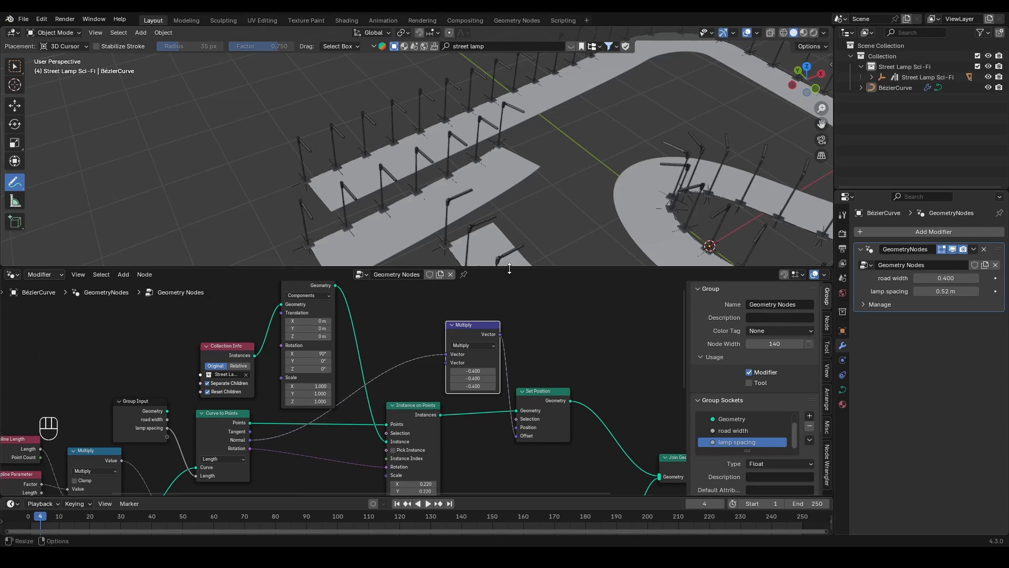
drag(508, 269, 511, 246)
double_click(525, 338)
key(shift+a)
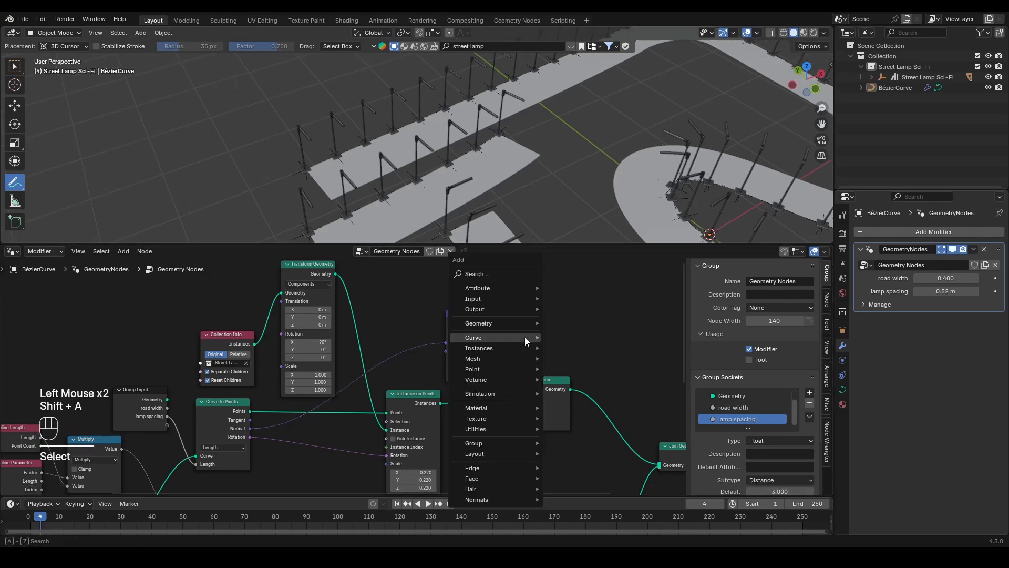
text(group in)
key(Return)
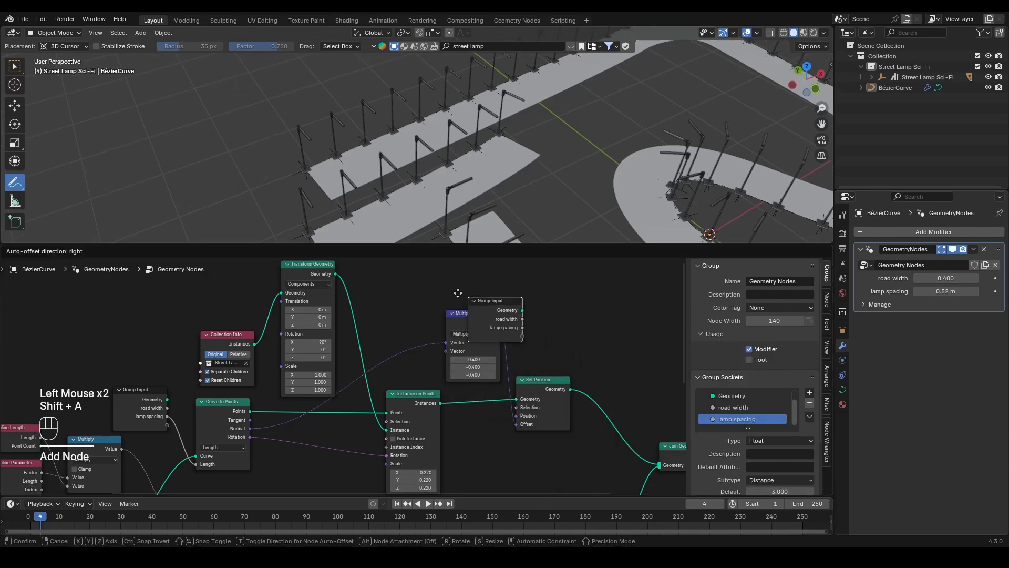
click(371, 280)
- Move the vector Multiply, Set Position, Join Geometry and Group Output nodes further along to make room
scroll(515, 370, down, 2)
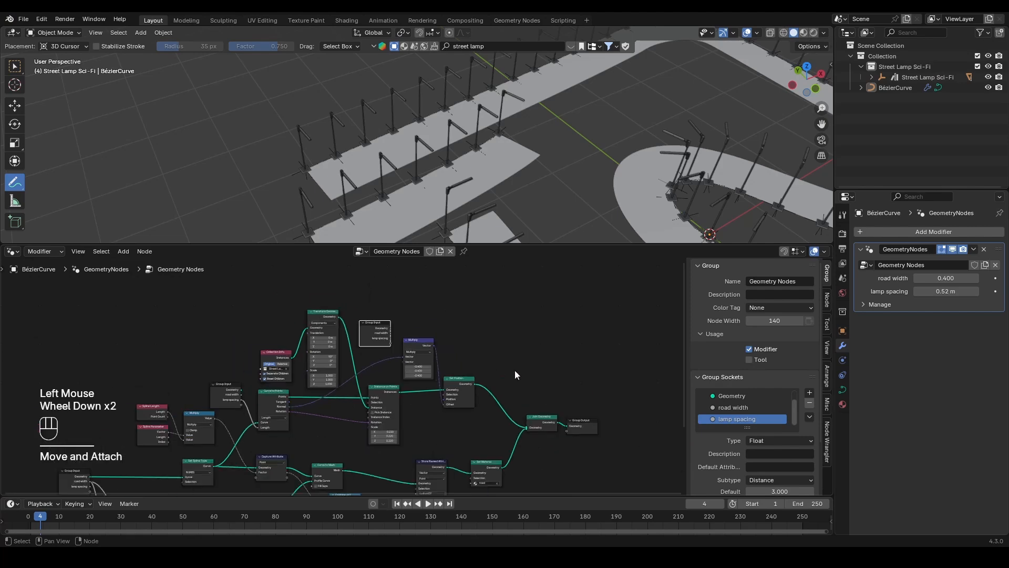
middle_drag(515, 370, 471, 336)
drag(557, 326, 371, 410)
key(g)
click(370, 410)
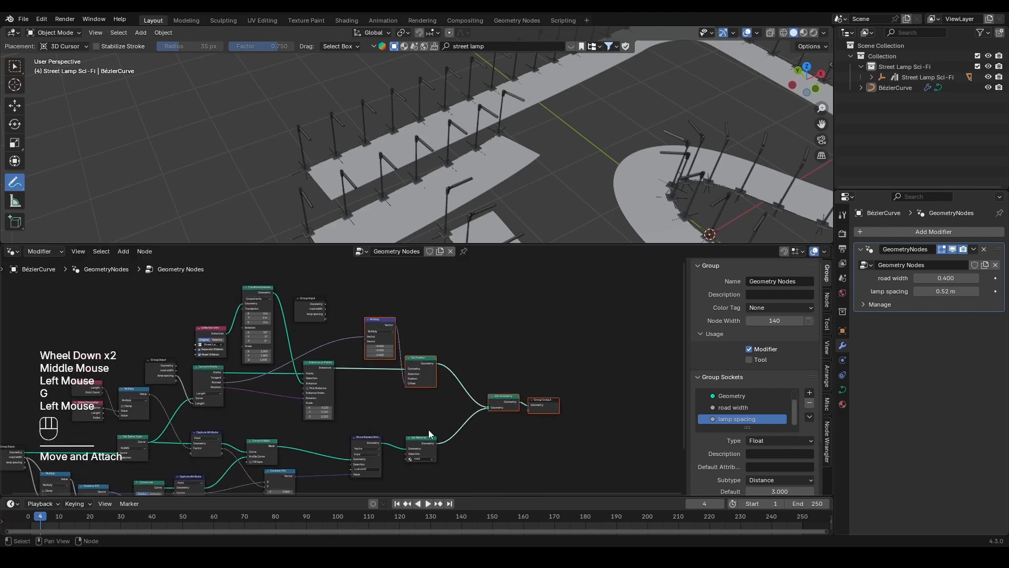
drag(622, 346, 385, 413)
key(g)
click(439, 413)
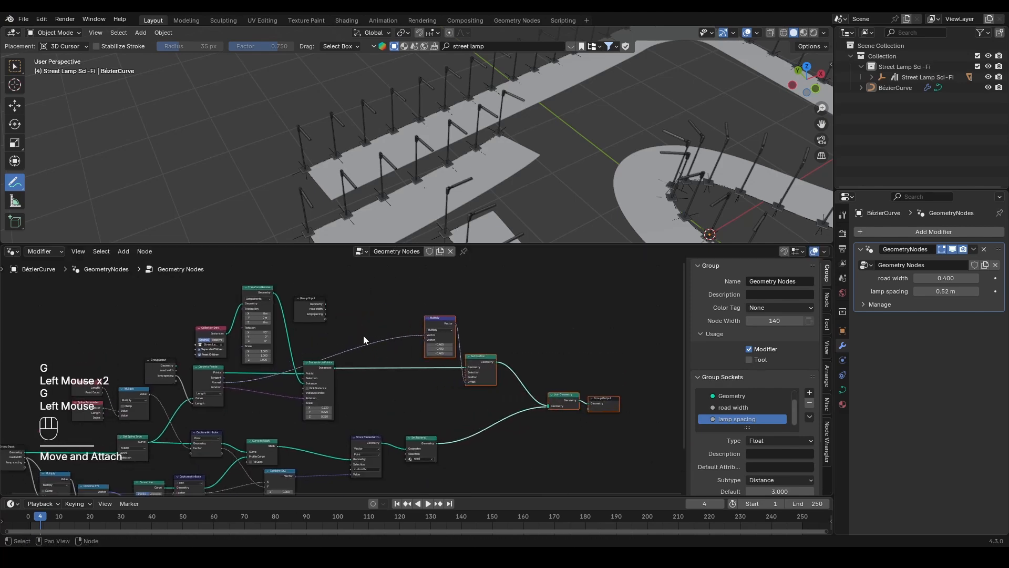
- Link the new Group Input's road width to the second vector input of the vector Multiply node
scroll(364, 335, up, 3)
middle_drag(364, 335, 358, 355)
scroll(355, 358, up, 1)
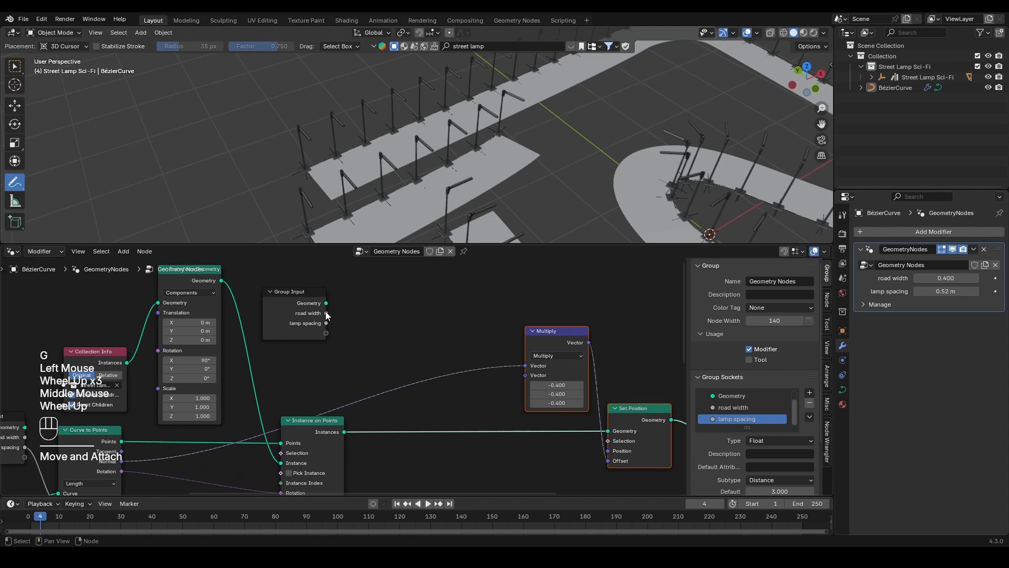
drag(326, 313, 525, 377)
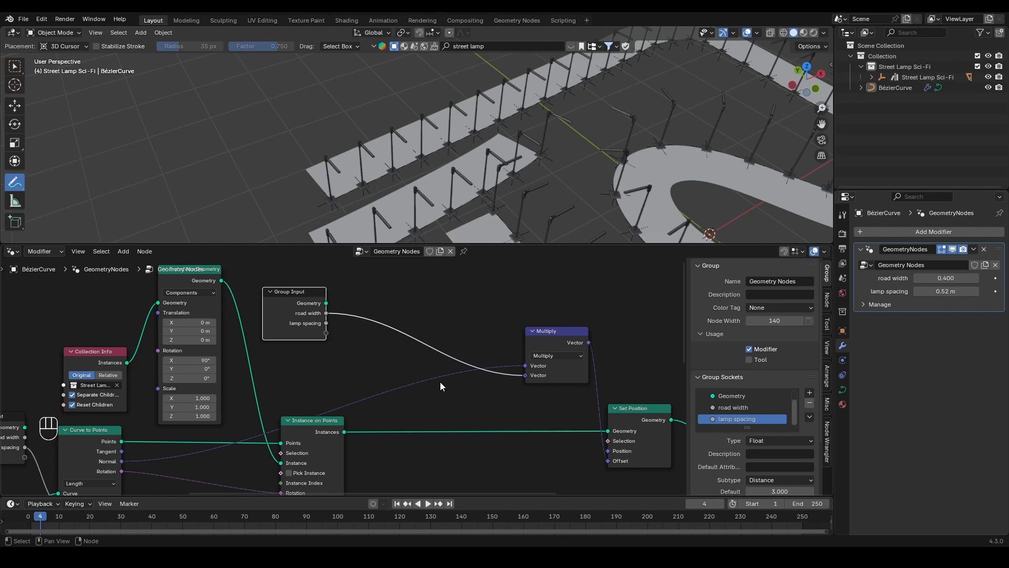
- Insert a Math node set to Multiply with value -1.000 into the link between road width and the vector Multiply node
key(shift+a)
text(math)
key(Return)
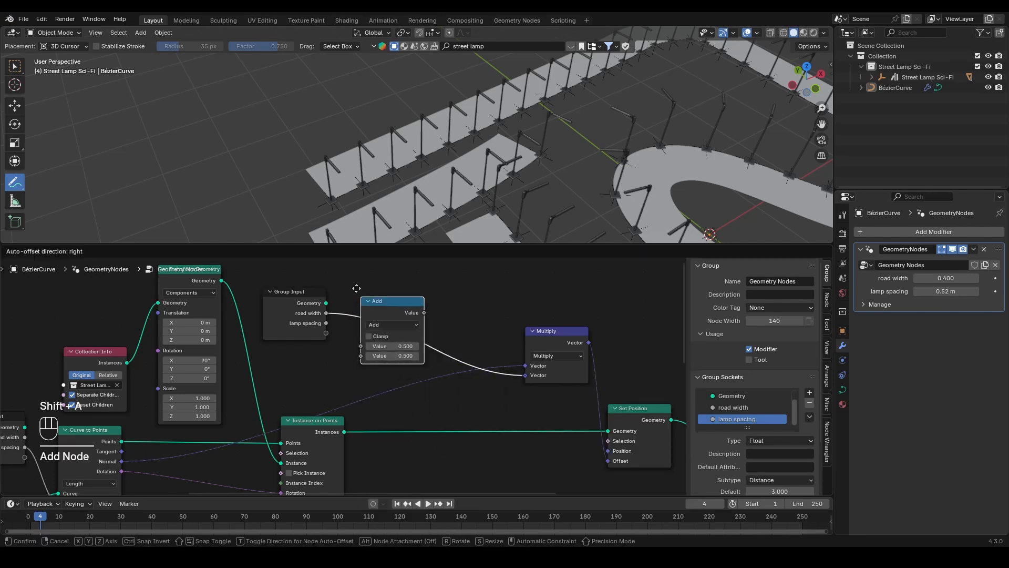
click(357, 290)
click(369, 313)
click(377, 352)
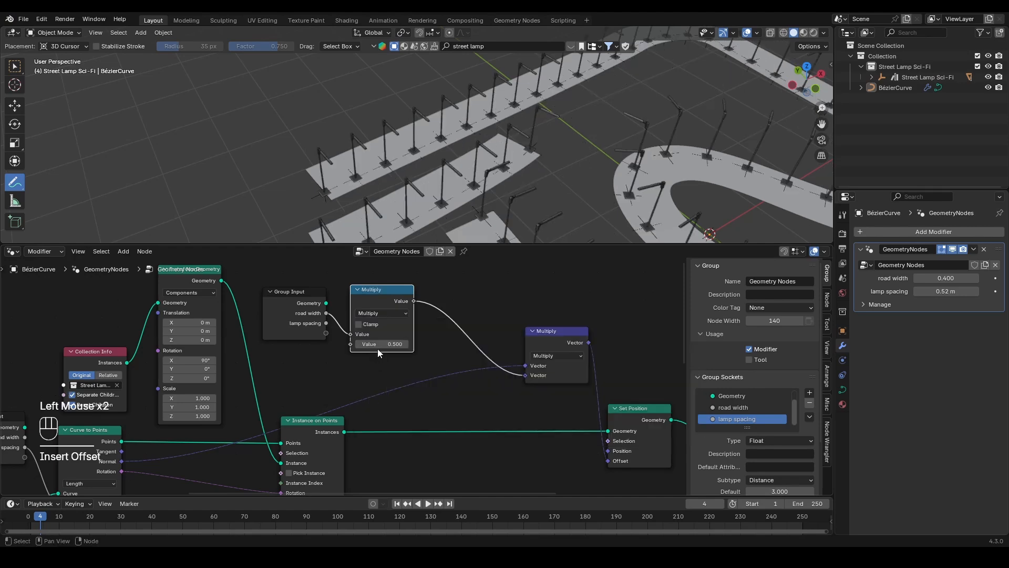
drag(377, 347, 372, 345)
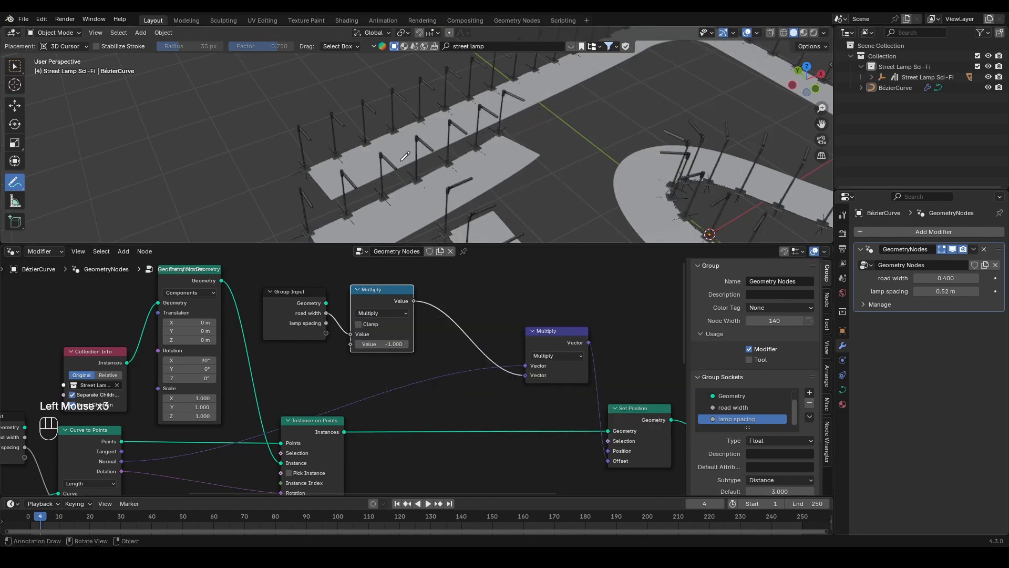
- Examine the lamps' placement along the road edge and leave annotation drawing for the Select Box tool
mouse_move(447, 128)
middle_down()
mouse_move(488, 111)
mouse_move(431, 132)
middle_up()
scroll(488, 110, down, 4)
scroll(488, 111, up, 3)
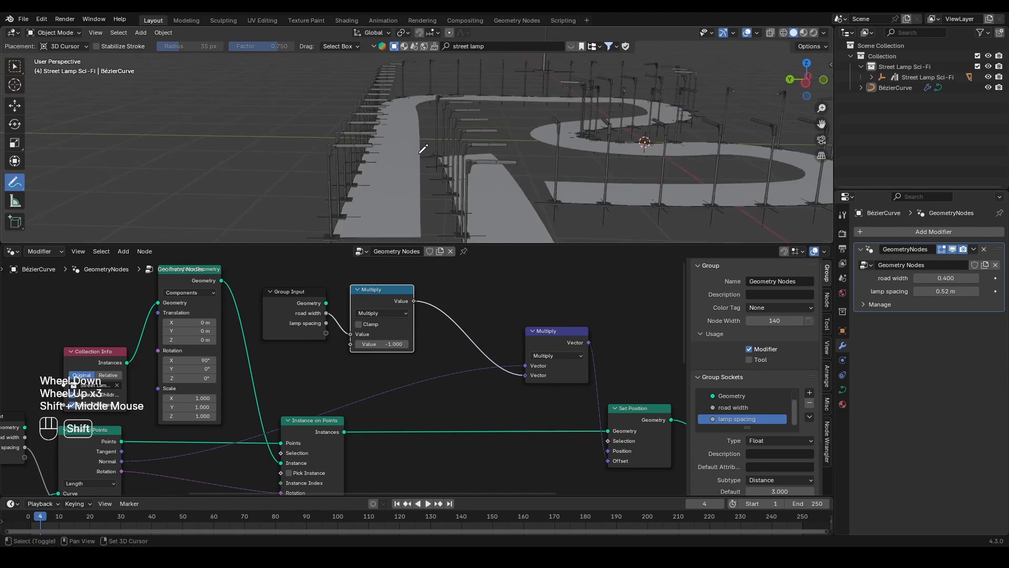
click(13, 66)
scroll(316, 127, down, 1)
mouse_move(315, 128)
shift+middle_down()
mouse_move(431, 117)
mouse_move(396, 157)
mouse_move(446, 144)
mouse_move(667, 131)
mouse_move(488, 166)
mouse_move(367, 157)
mouse_move(337, 143)
mouse_move(386, 156)
mouse_move(360, 116)
mouse_move(355, 137)
mouse_move(272, 156)
shift+middle_up()
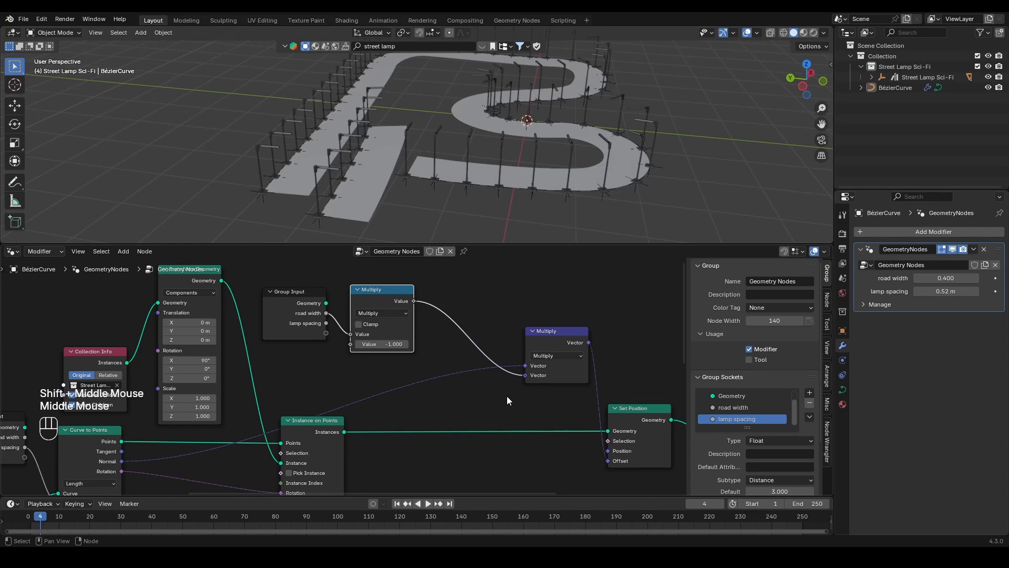
- Move the vector Multiply node closer to the scalar Multiply node
middle_drag(519, 408, 416, 383)
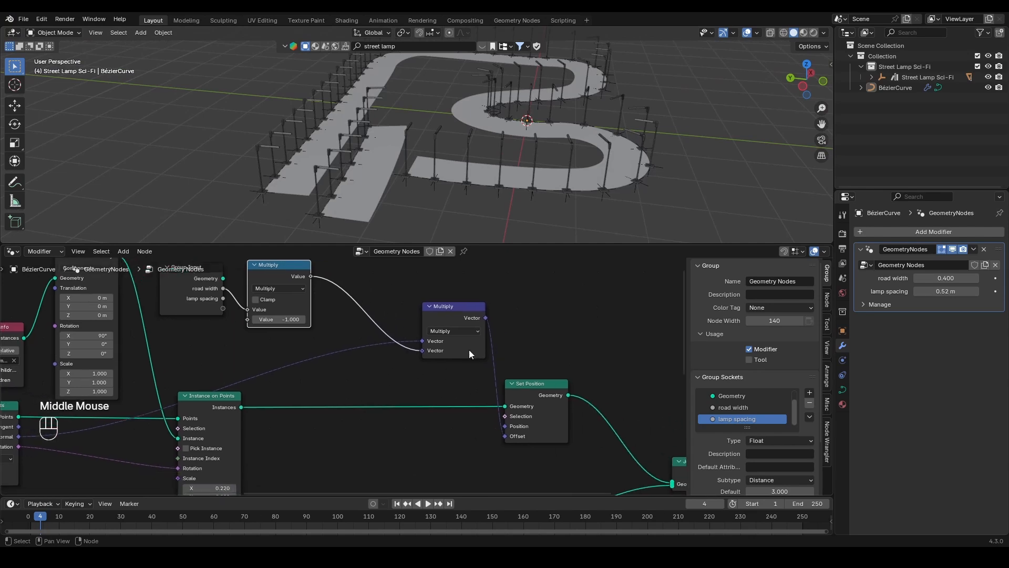
click(469, 349)
key(g)
click(350, 341)
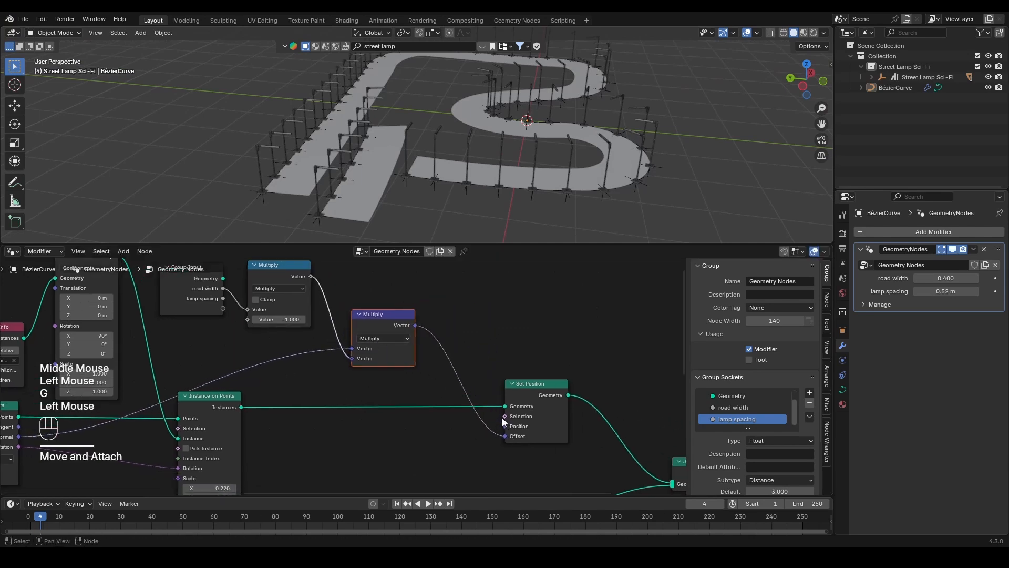
middle_drag(502, 417, 526, 456)
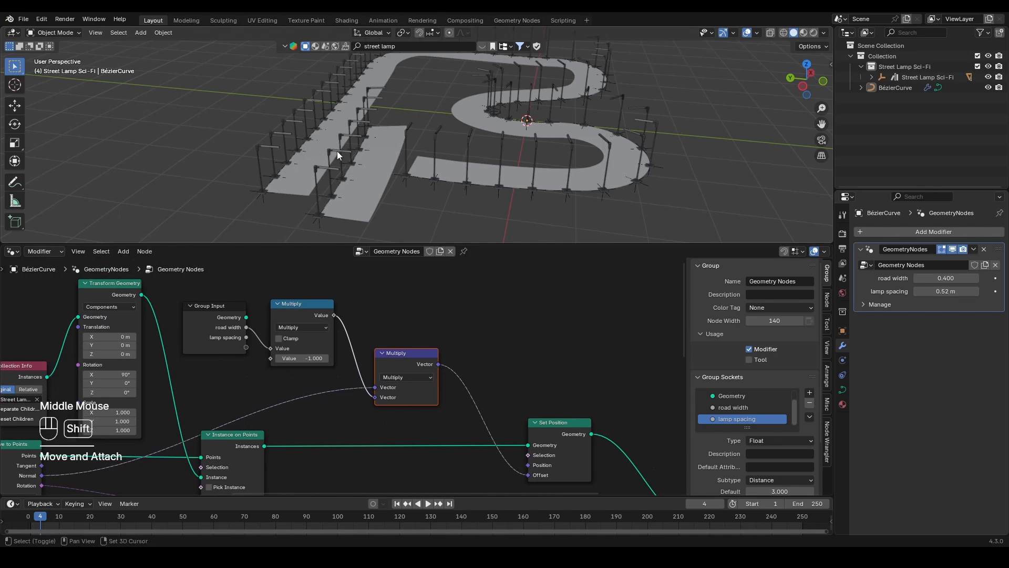
- Number the first lamps along the roadside 0 to 4 with viewport annotations
shift+middle_drag(337, 155, 343, 169)
middle_drag(343, 169, 350, 187)
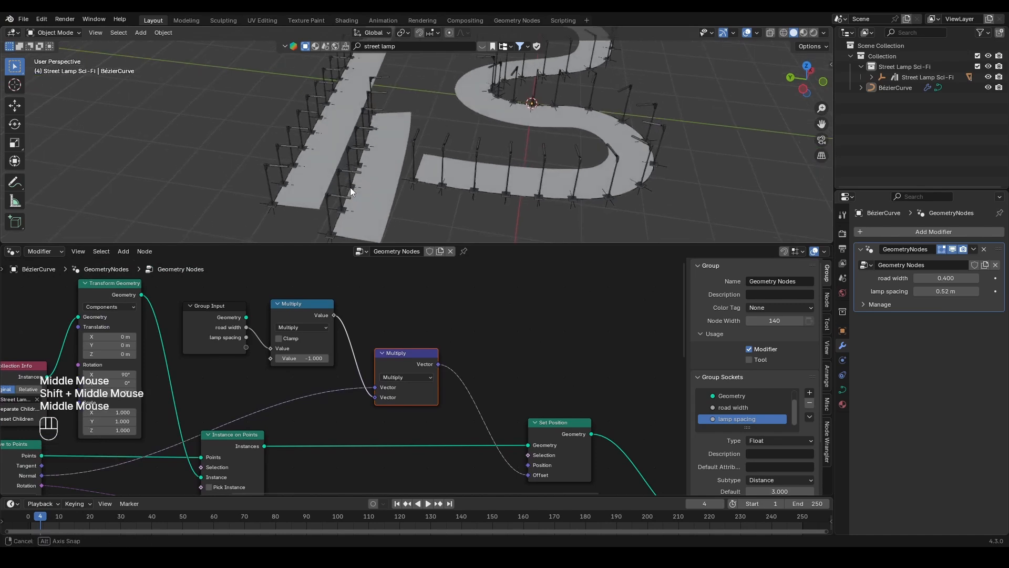
click(14, 181)
drag(256, 198, 249, 198)
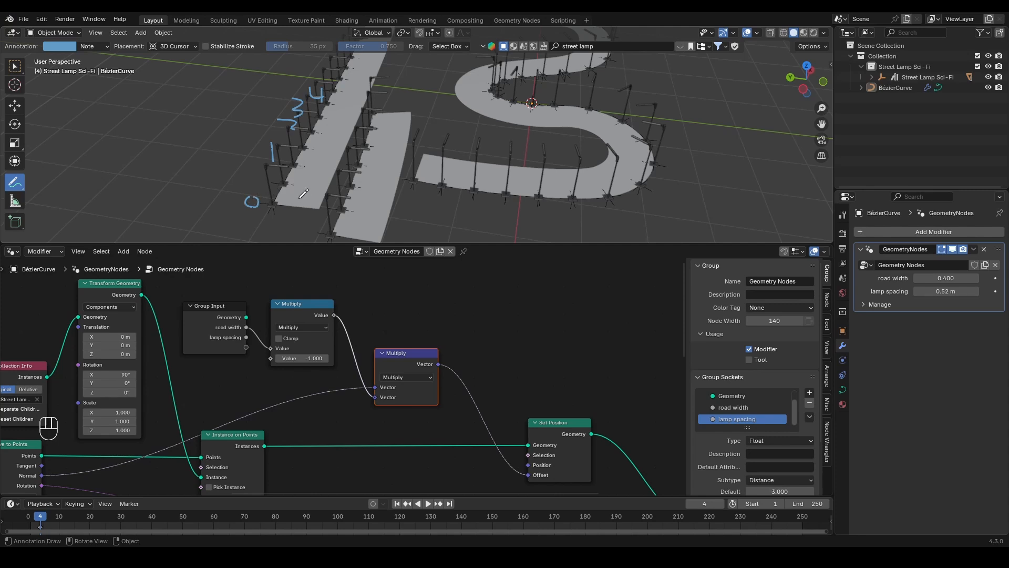
- Annotate the lamp numbers with a division by 2 and write the alternating remainders 0 and 1 beside them
drag(275, 195, 266, 212)
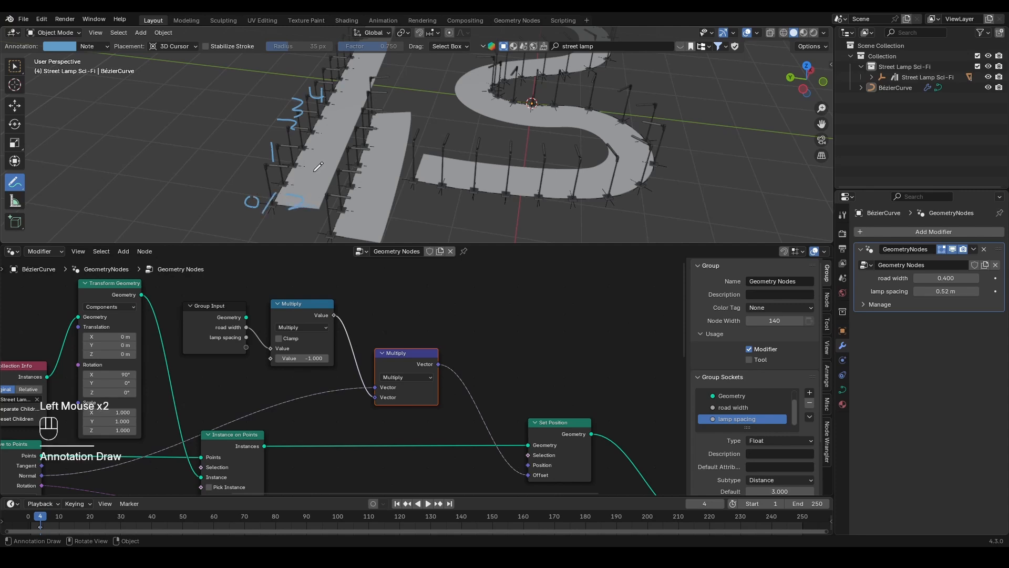
drag(359, 187, 362, 188)
drag(293, 141, 281, 171)
drag(302, 156, 323, 168)
drag(359, 141, 360, 158)
drag(310, 122, 297, 138)
drag(312, 123, 325, 136)
drag(362, 116, 316, 122)
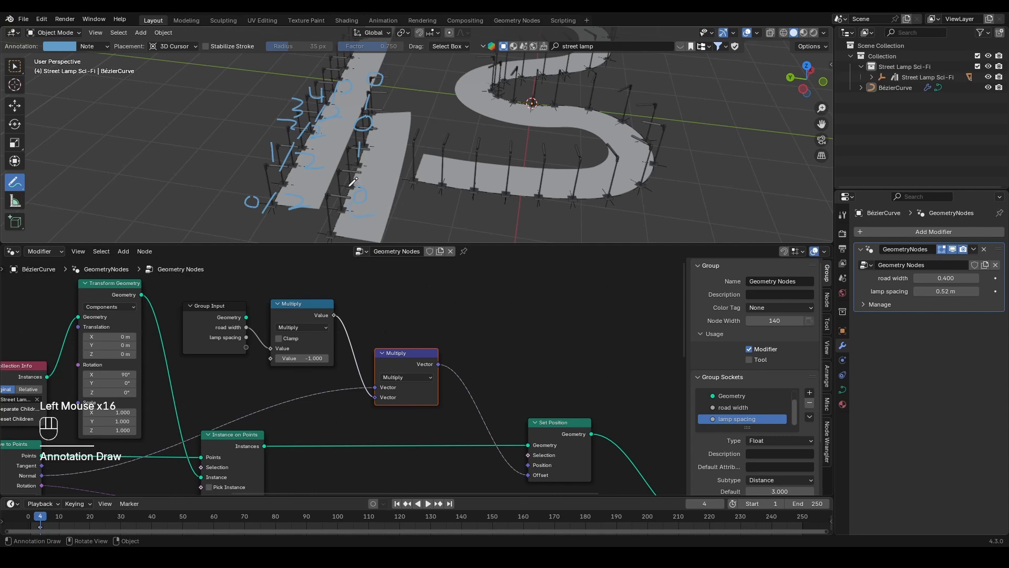
- Mark the alternating remainders with further annotation strokes, and remove the whole annotation layer
drag(349, 198, 358, 62)
drag(391, 199, 363, 220)
key(q)
click(226, 192)
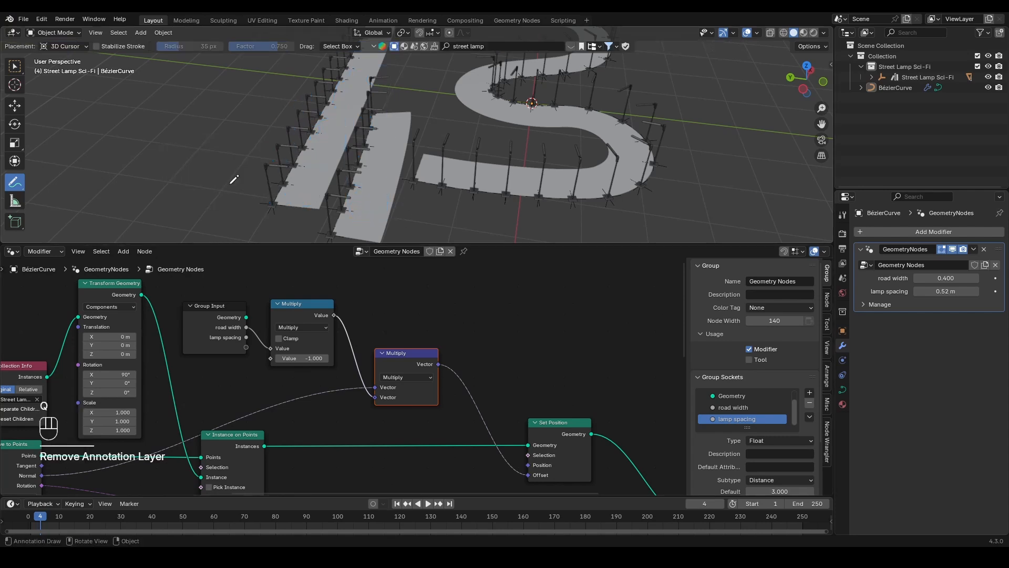
- Add an Index node and place it above the vector Multiply node
click(462, 398)
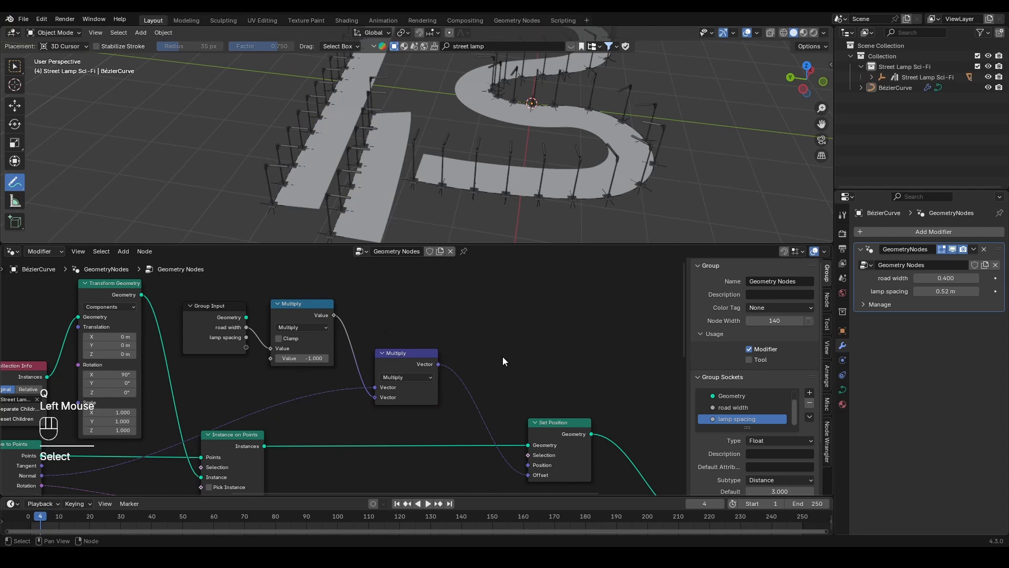
scroll(502, 356, down, 1)
key(shift+a)
text(index)
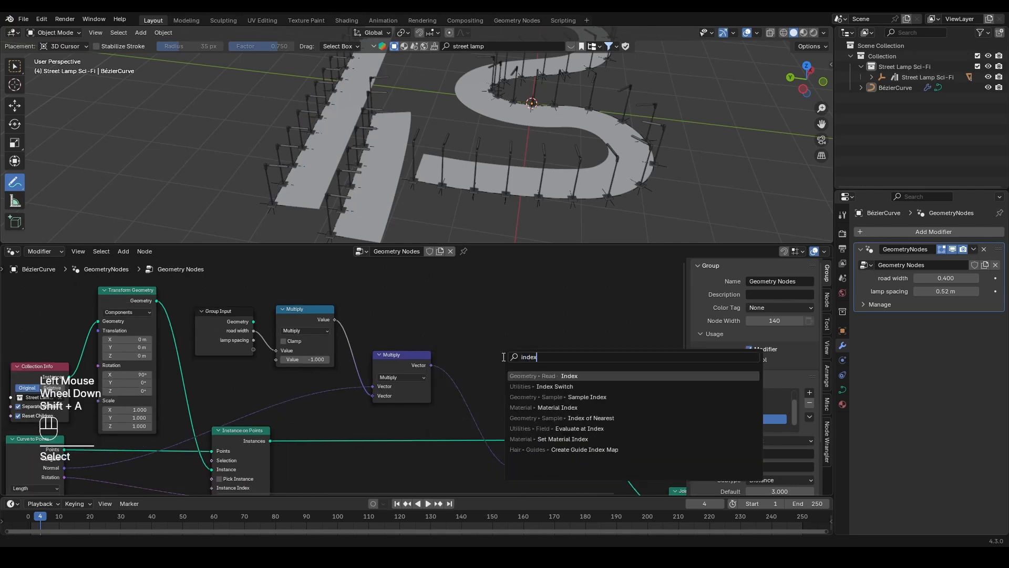
key(Return)
click(378, 313)
middle_drag(509, 381, 328, 334)
middle_drag(306, 302, 318, 320)
- Add a Math node beside the Index node and set its operation to Truncated Modulo
drag(277, 305, 311, 311)
key(shift+a)
text(math)
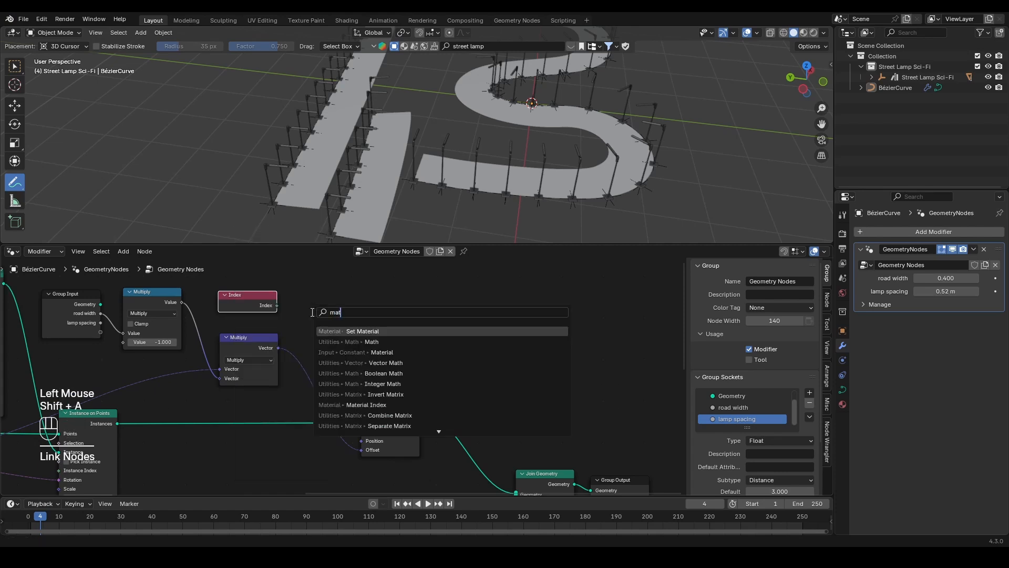
key(Return)
click(300, 273)
click(315, 298)
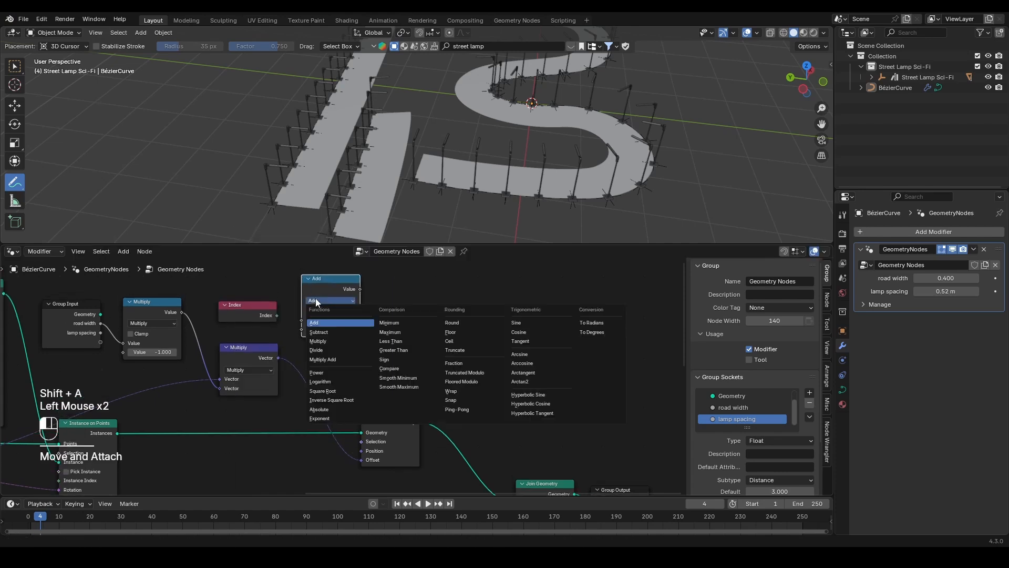
click(478, 375)
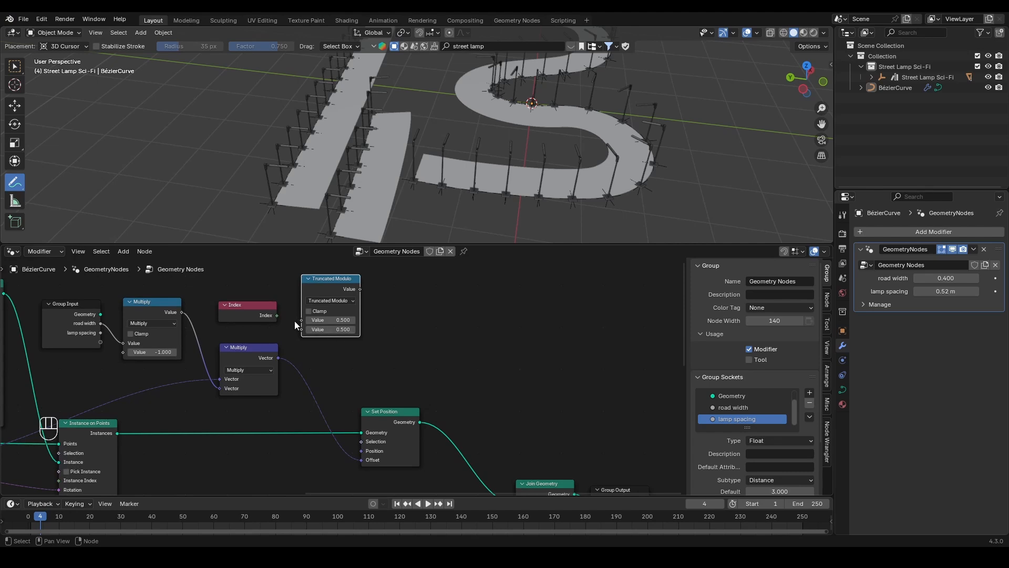
- Feed the Index into the Truncated Modulo node's first value and set its second value to 2
drag(276, 315, 301, 320)
double_click(332, 329)
text(2)
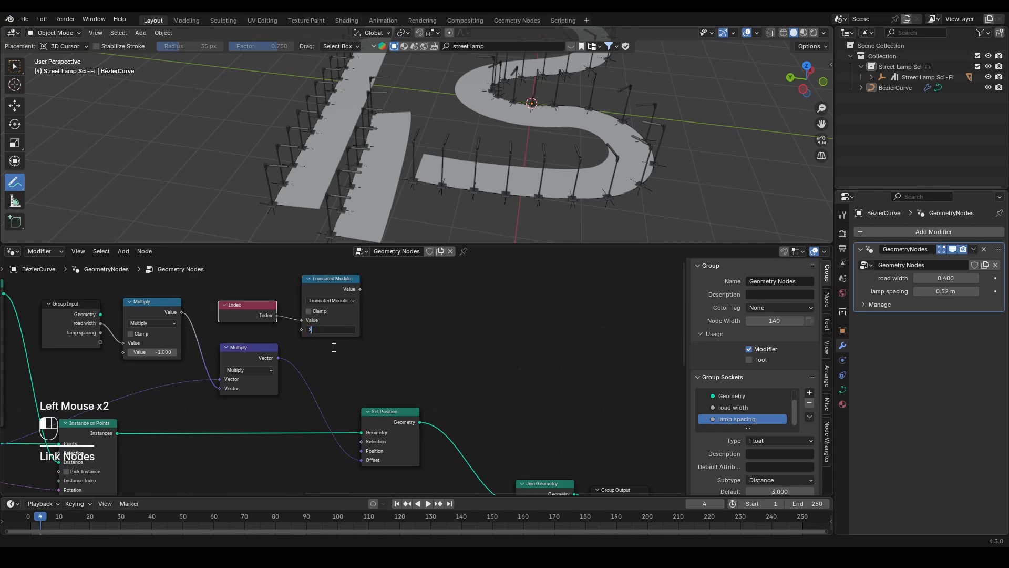
click(387, 295)
key(g)
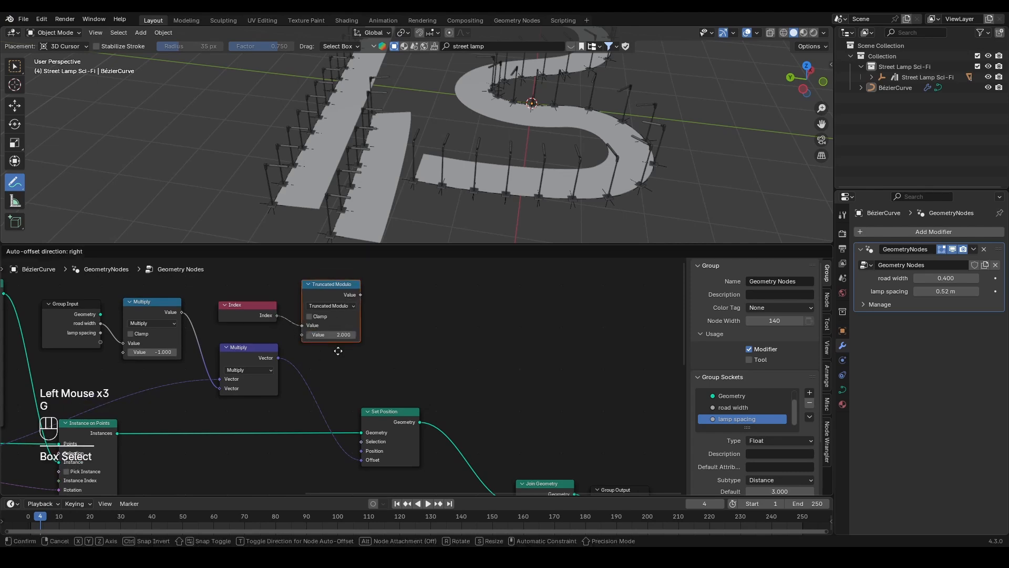
click(383, 304)
- Move the Set Position node further along the chain and connect the Truncated Modulo output to its Selection
middle_drag(429, 404, 408, 361)
click(363, 369)
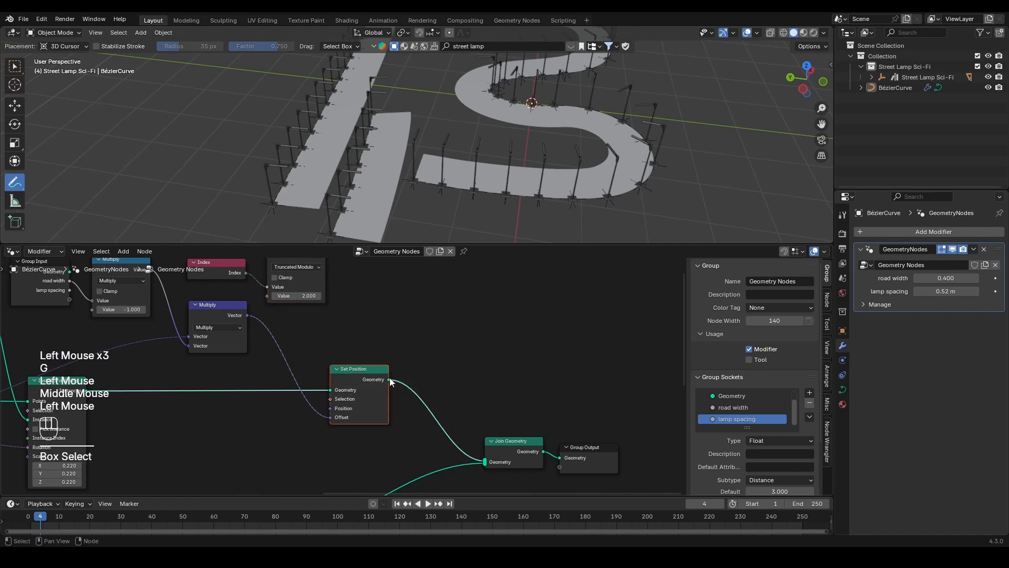
key(g)
click(422, 360)
middle_drag(339, 274, 338, 310)
drag(327, 292, 389, 426)
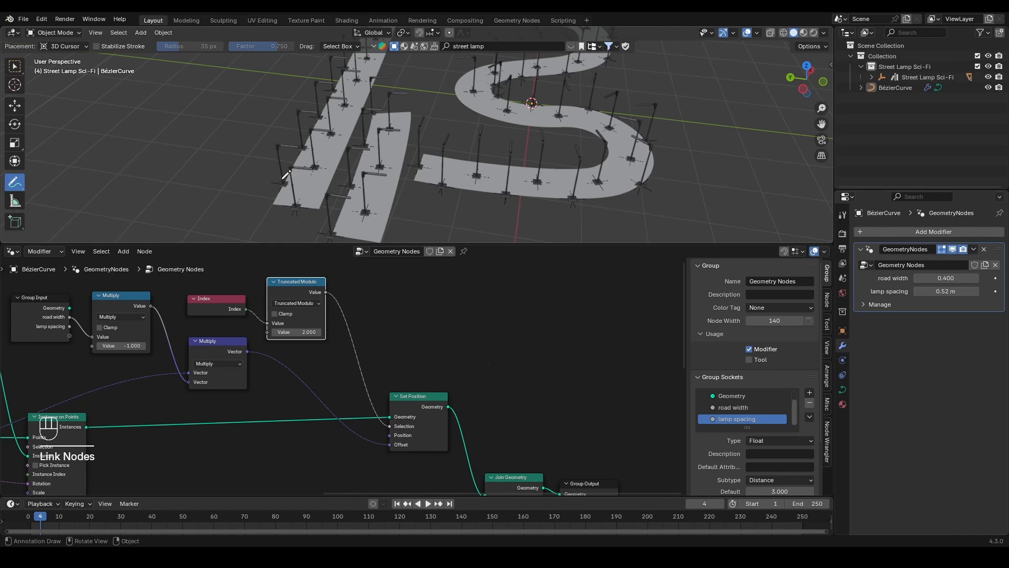
middle_drag(310, 128, 349, 133)
drag(331, 202, 368, 186)
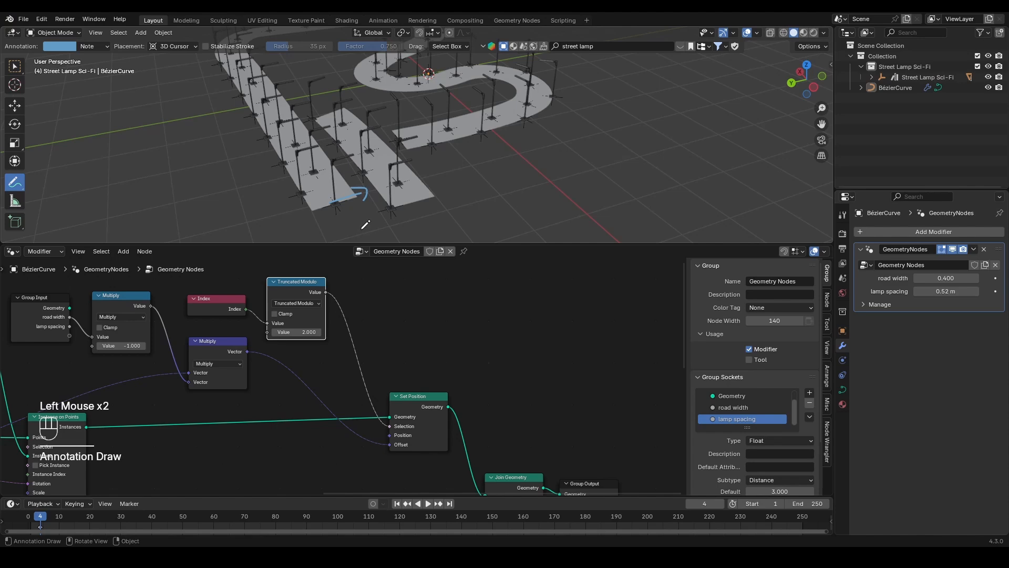
key(ctrl+z)
key(ctrl+z)
- Make room before Join Geometry and insert a second Set Position node after the first one
middle_drag(535, 447, 485, 397)
scroll(485, 398, down, 2)
drag(524, 392, 411, 455)
key(g)
click(423, 427)
scroll(459, 388, up, 2)
key(shift+a)
text(set p)
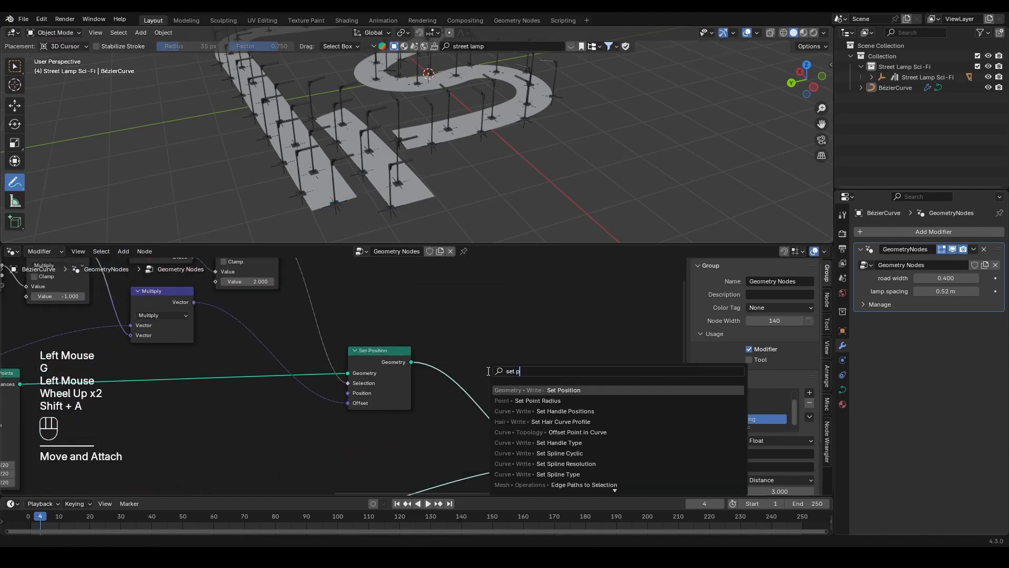
key(Return)
click(449, 367)
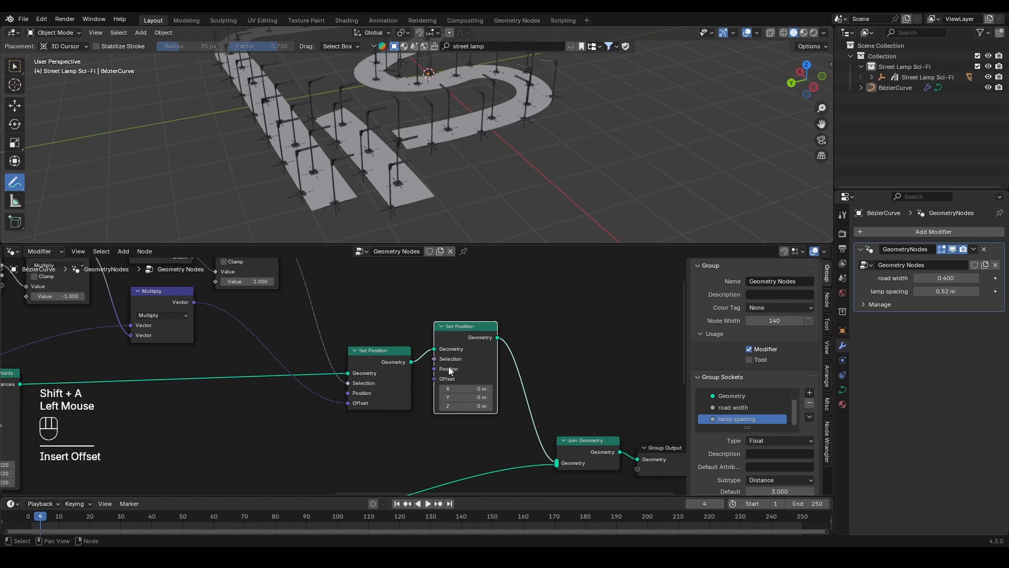
- Add a second vector Multiply node fed by the curve points' Normal and place it below the existing vector Multiply
middle_drag(207, 346, 271, 383)
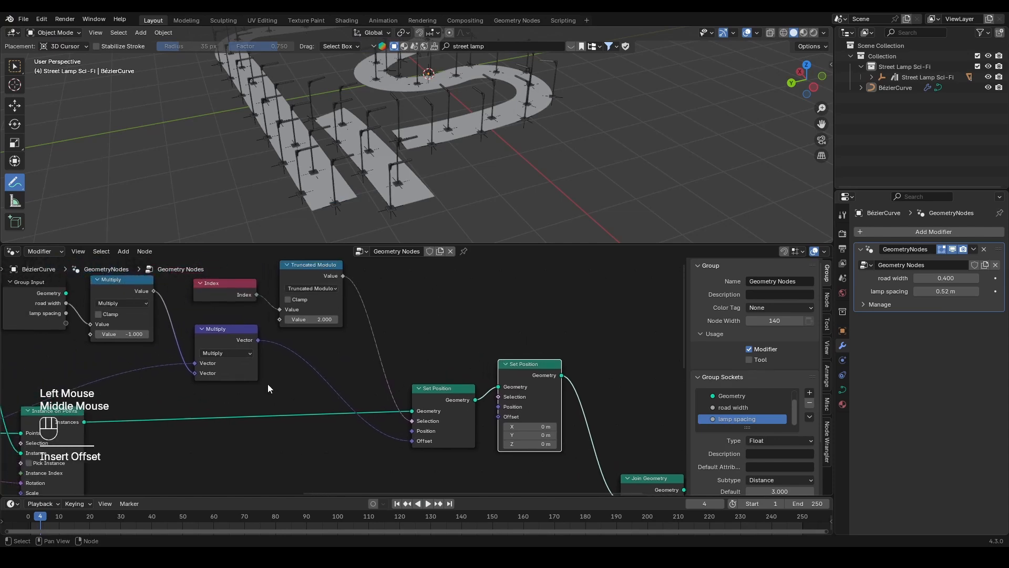
key(ctrl+z)
middle_drag(442, 359, 392, 352)
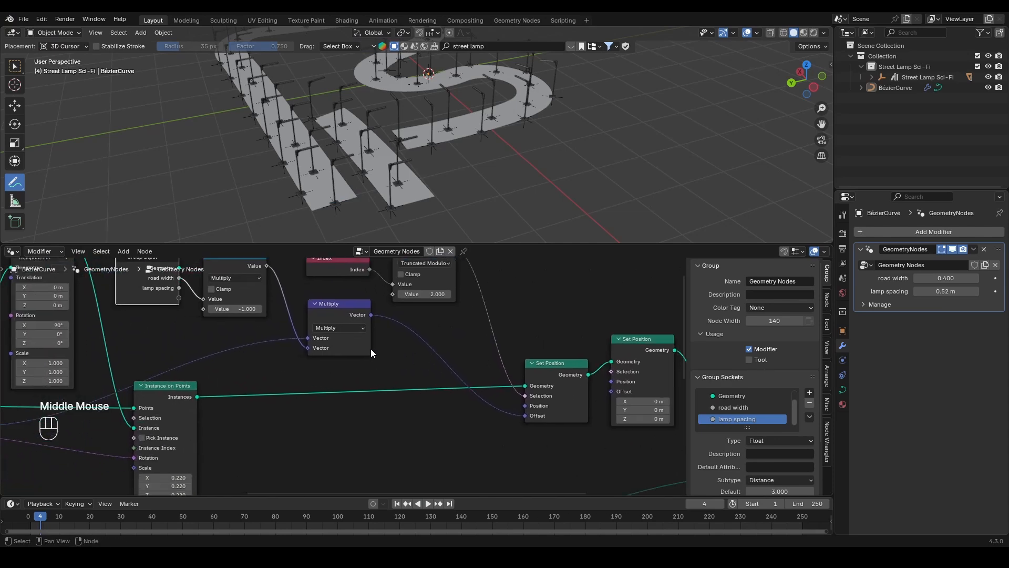
scroll(321, 356, down, 2)
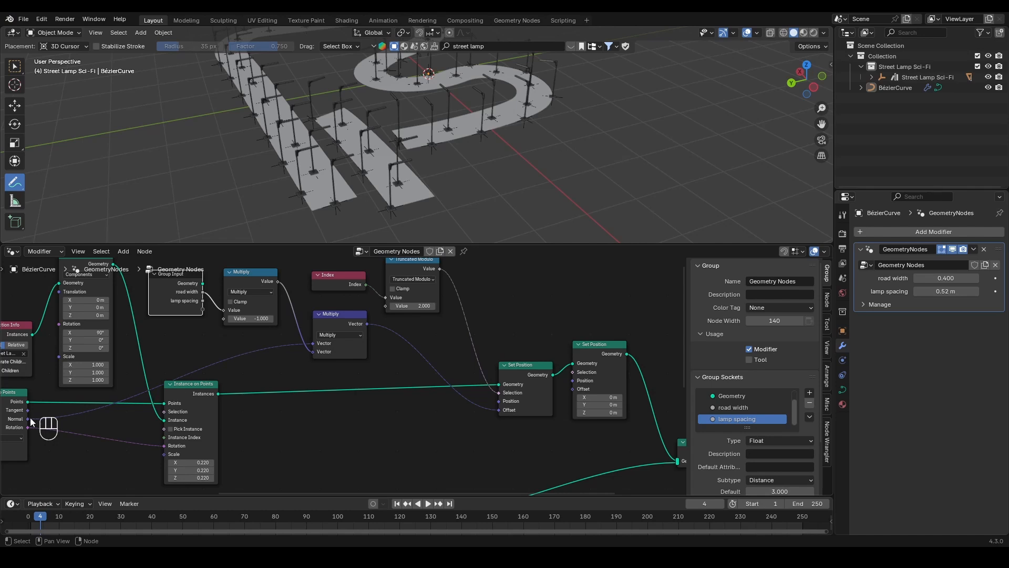
drag(28, 418, 366, 430)
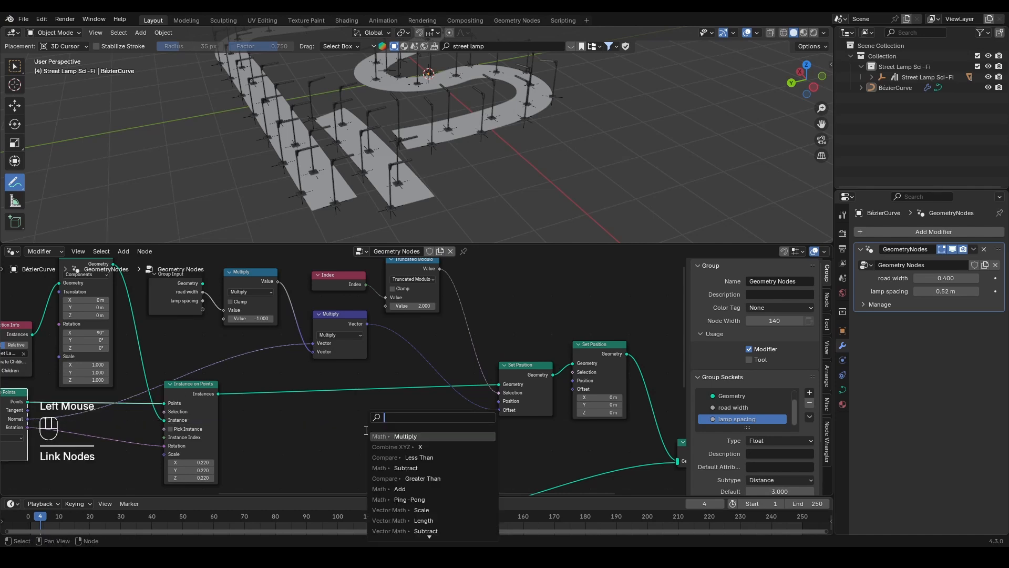
text(multi)
key(Return)
click(365, 430)
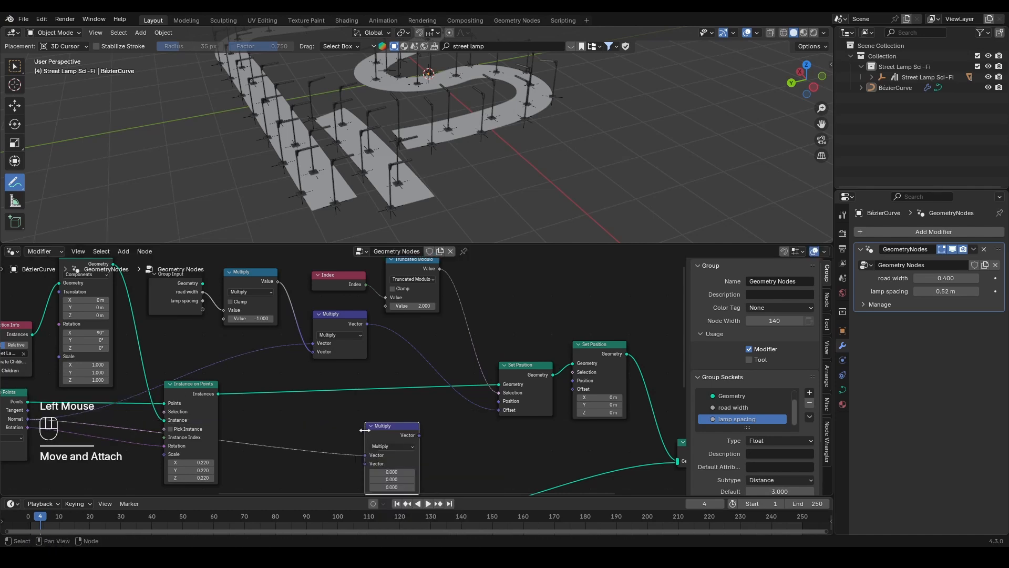
click(409, 435)
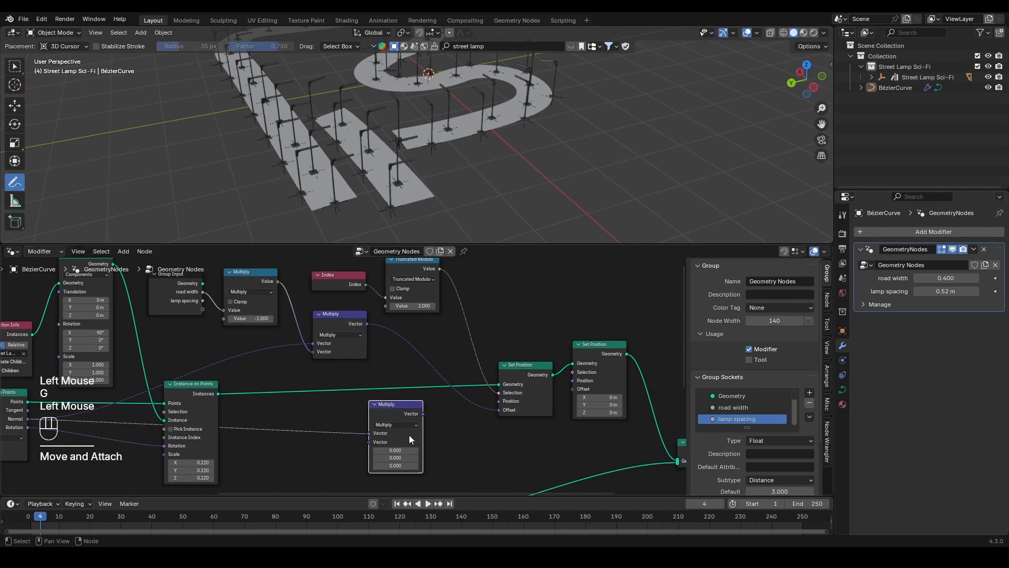
- Connect road width to the new Multiply node's second vector and its result to the second Set Position's Offset
drag(203, 292, 369, 442)
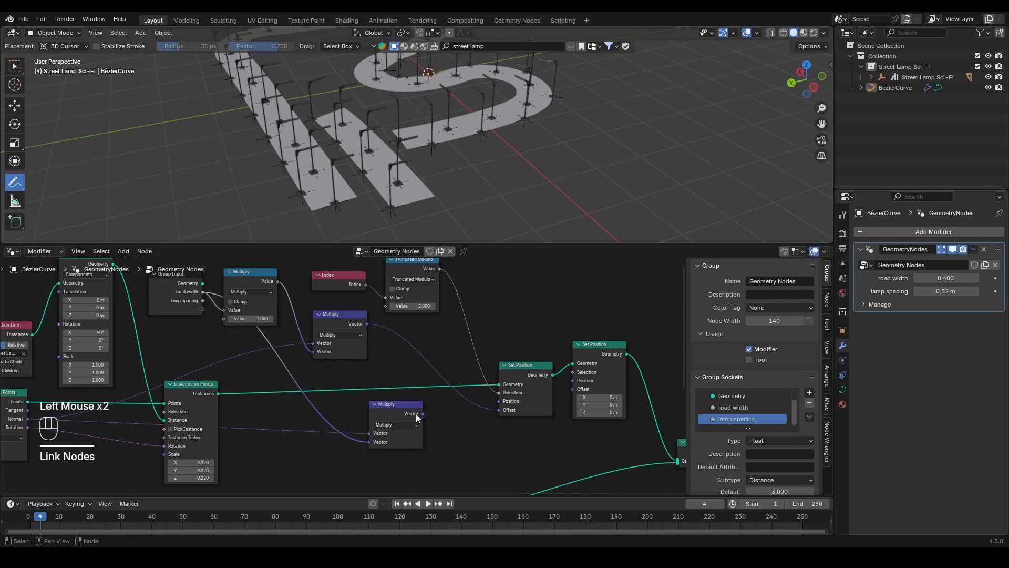
drag(422, 413, 447, 415)
drag(564, 399, 572, 393)
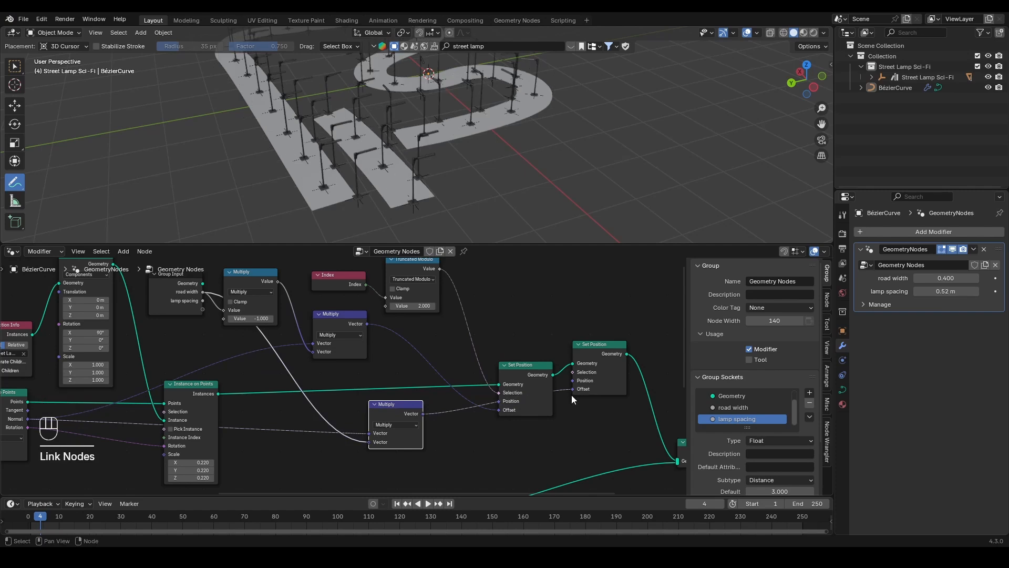
- Add a Boolean Math Not node after the Truncated Modulo output and connect it to the second Set Position's Selection
middle_drag(487, 346, 366, 365)
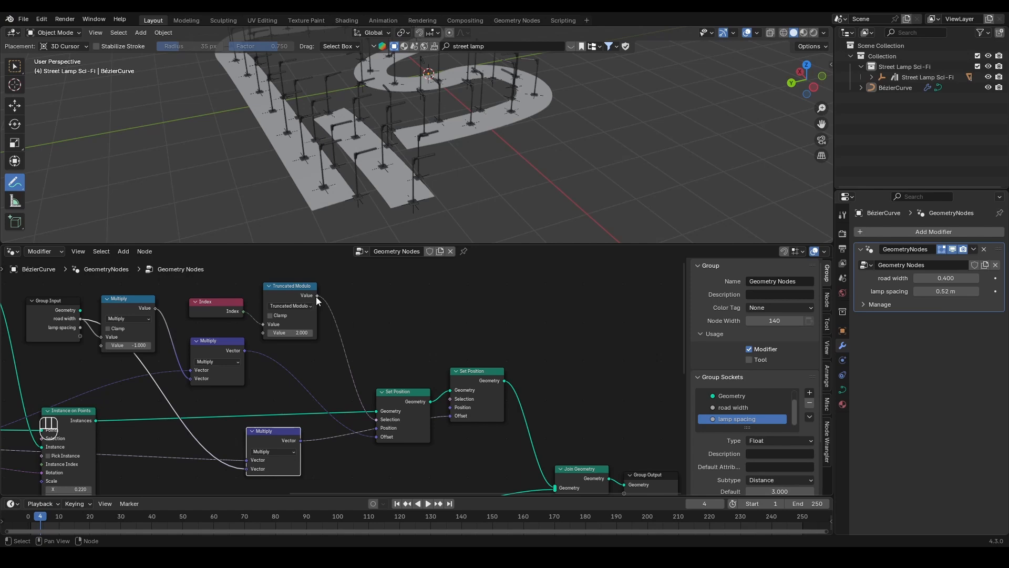
drag(317, 295, 385, 312)
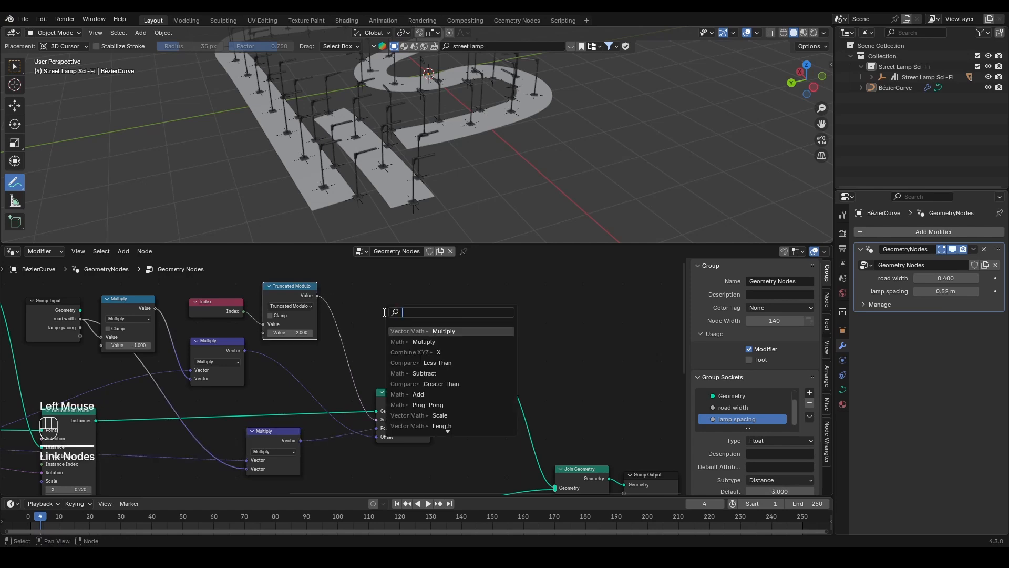
text(not)
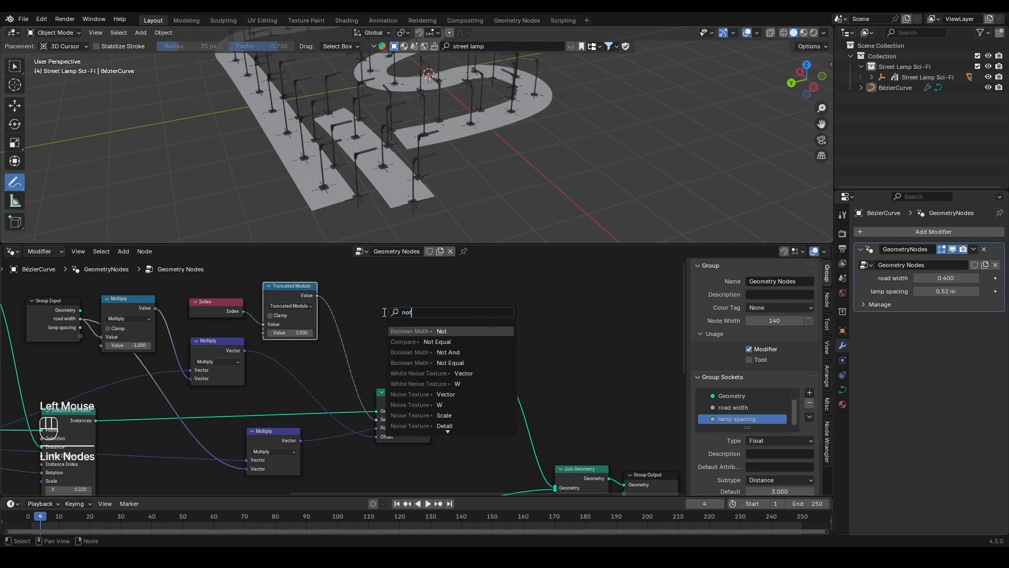
key(Return)
click(374, 335)
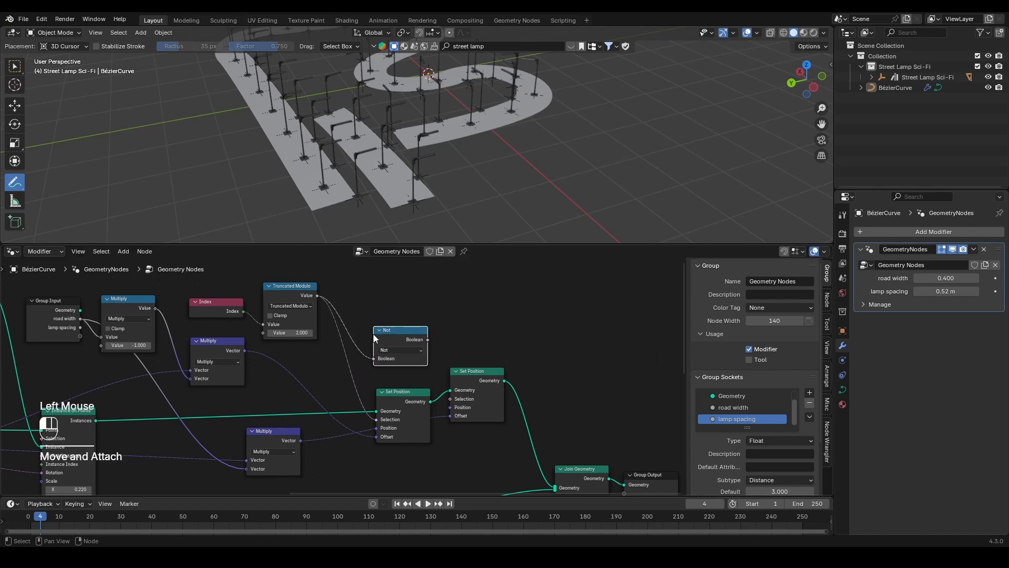
drag(426, 339, 452, 403)
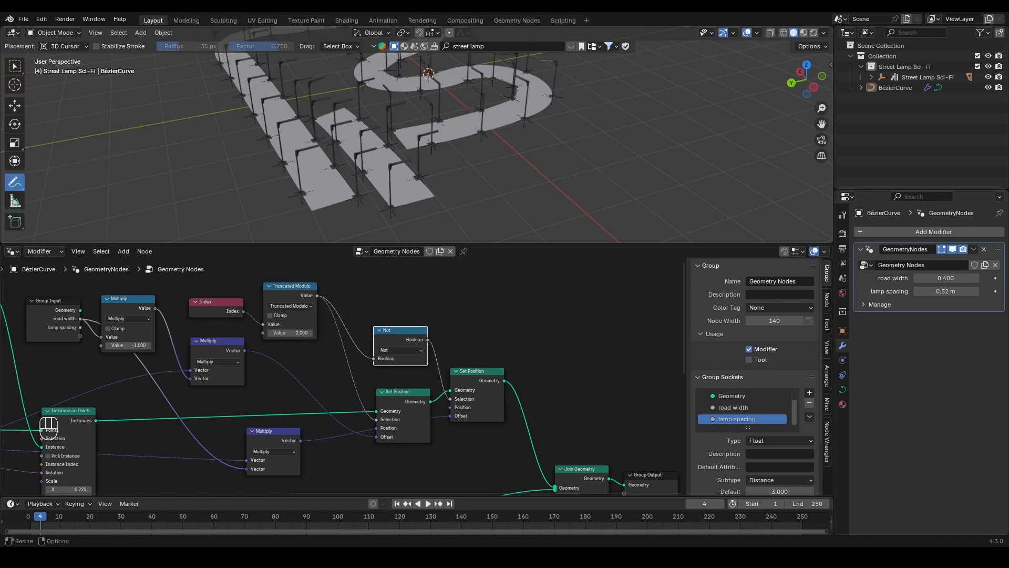
- Switch to the Select Box tool and examine the lamp placement along both road edges from above and at an angle
click(15, 65)
scroll(436, 127, down, 2)
mouse_move(437, 128)
shift+middle_down()
mouse_move(402, 159)
mouse_move(361, 125)
mouse_move(380, 167)
shift+middle_up()
scroll(391, 152, down, 3)
key(KP_7)
shift+middle_drag(420, 119, 485, 148)
scroll(440, 172, up, 3)
middle_drag(440, 171, 480, 160)
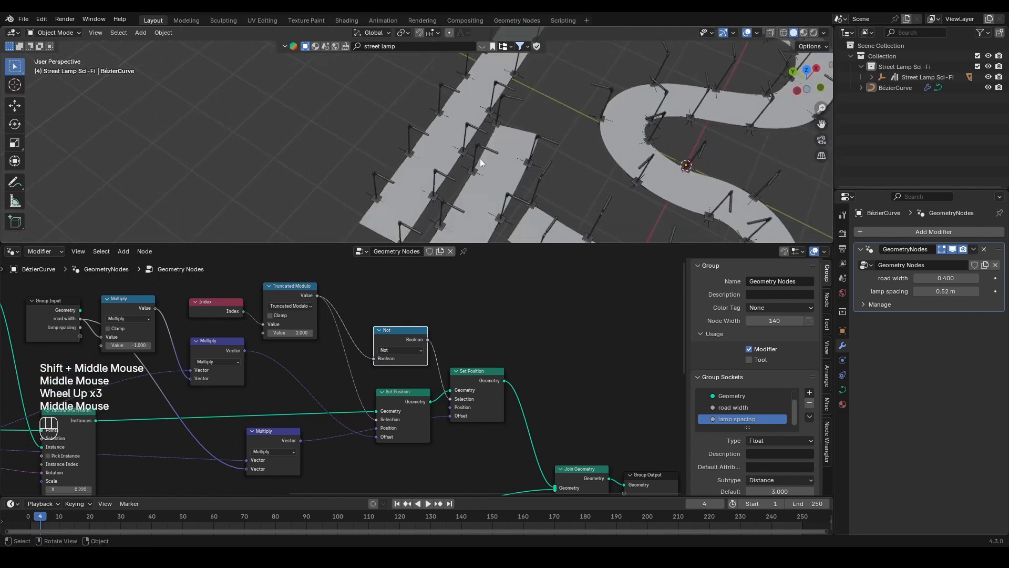
scroll(456, 143, down, 1)
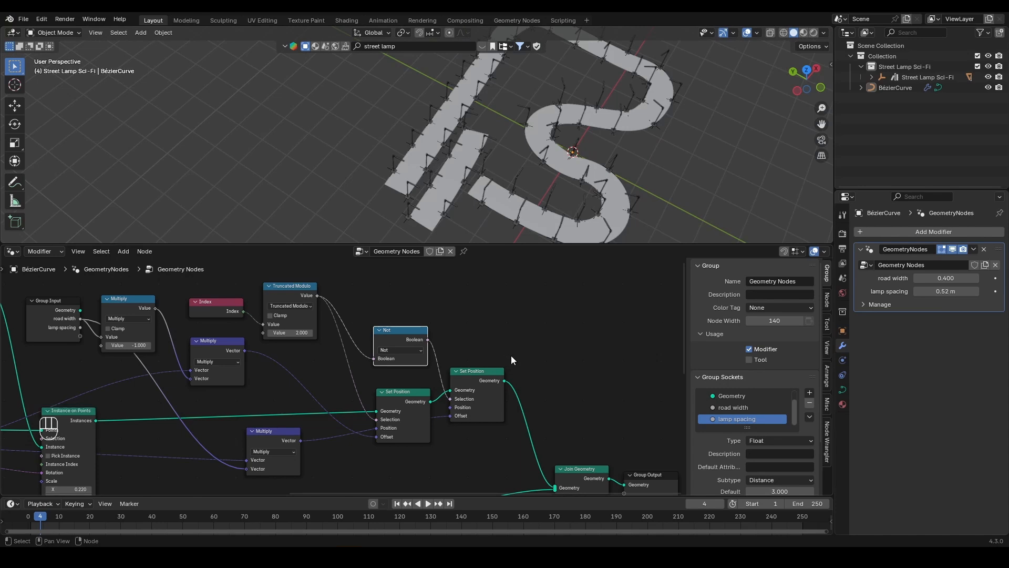
- Insert a Rotate Instances node between the second Set Position and Join Geometry
key(shift+a)
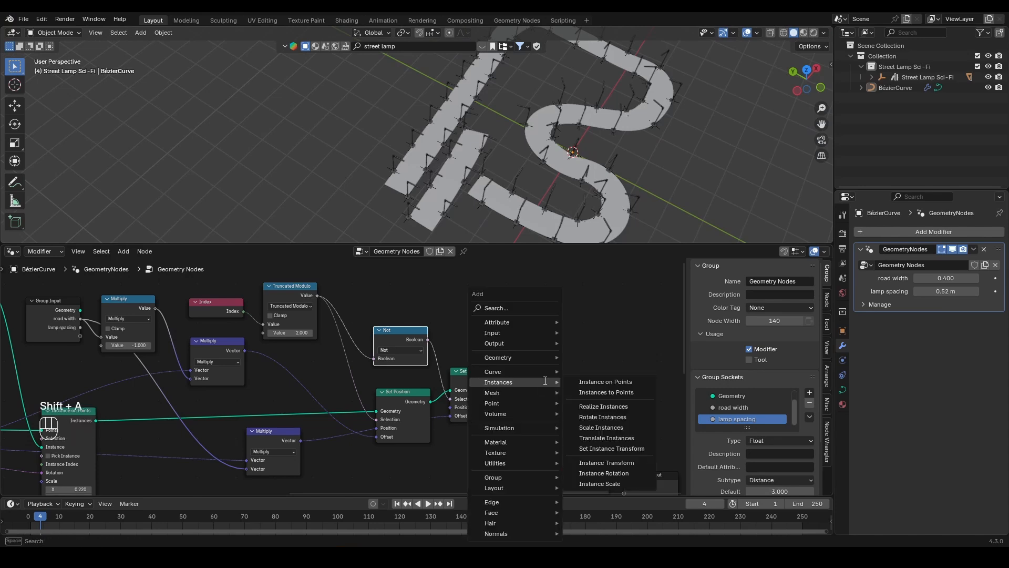
text(rotate i)
key(Return)
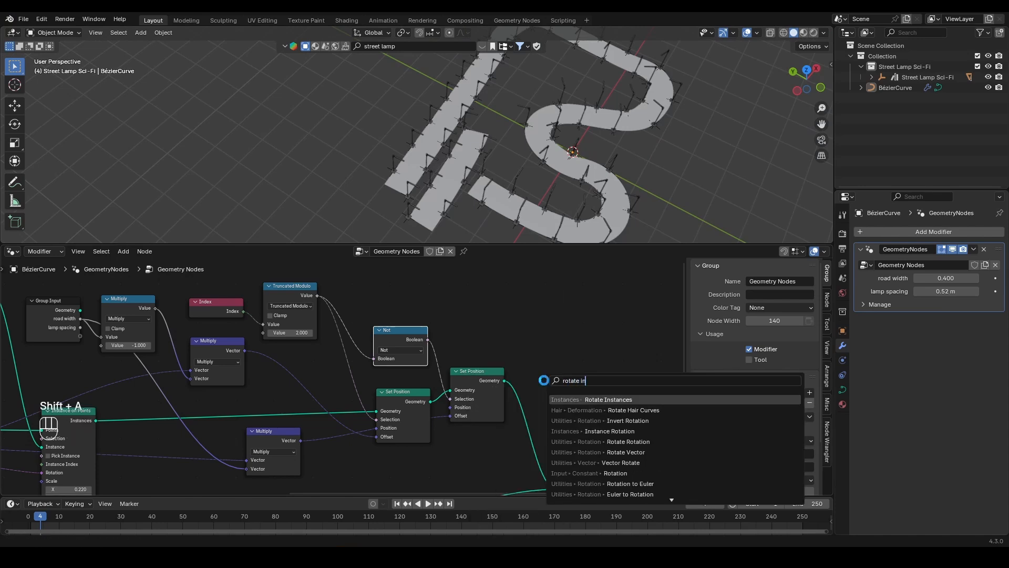
click(524, 351)
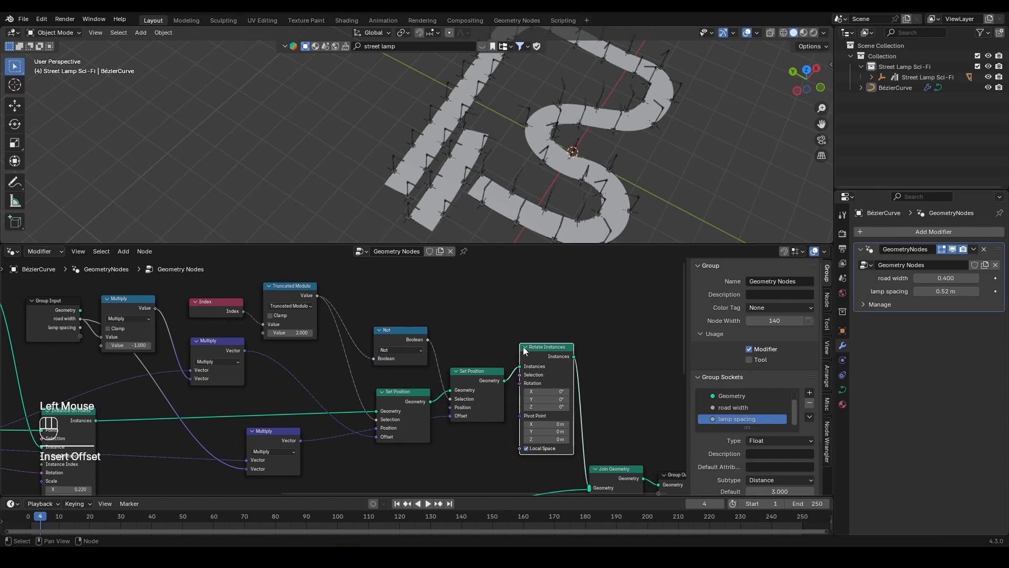
scroll(495, 284, up, 1)
drag(567, 412, 605, 403)
key(ctrl+z)
key(ctrl+z)
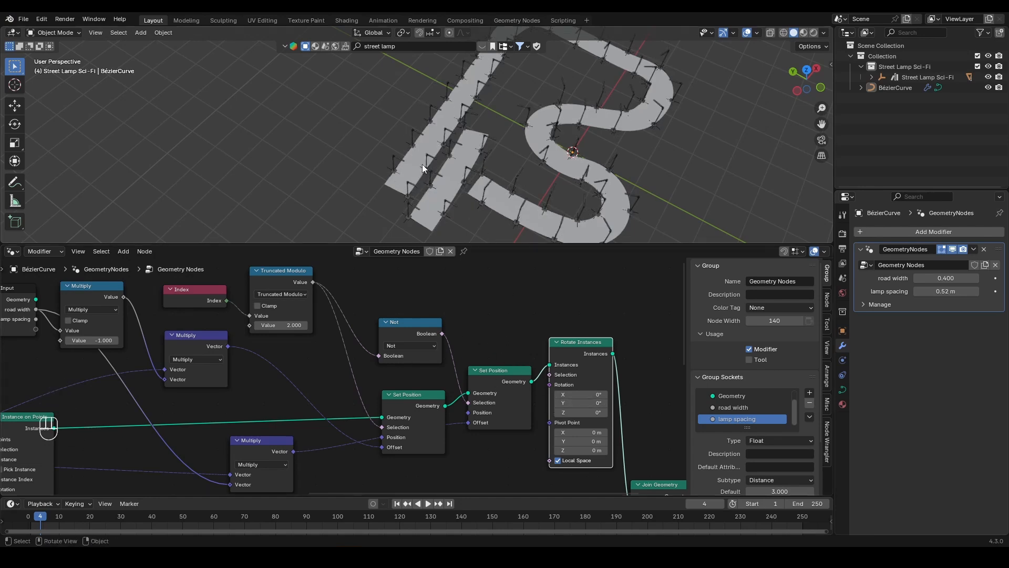
- Connect the Not output to the Rotate Instances Selection and set its Y rotation to 180°
drag(442, 334, 549, 375)
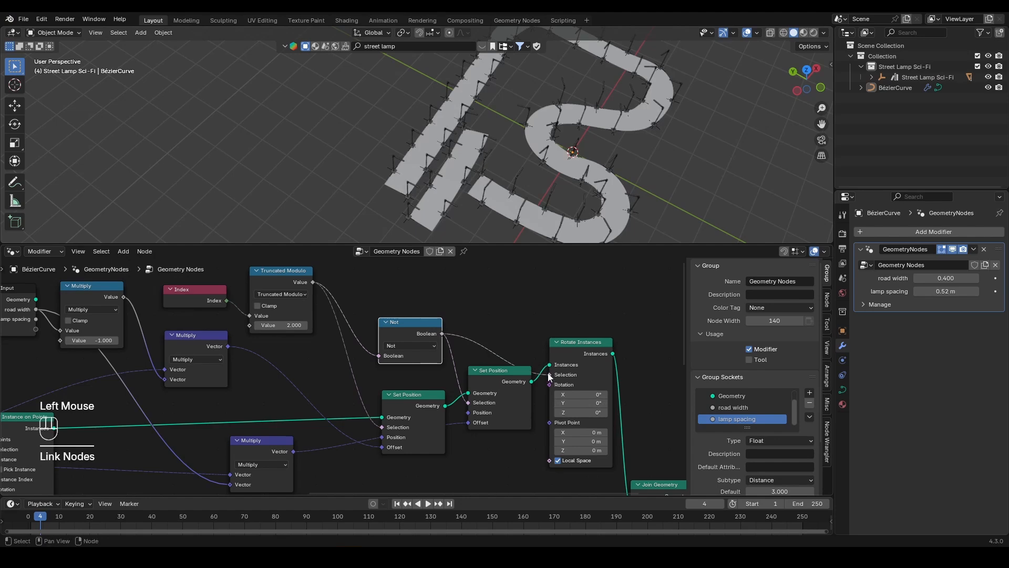
scroll(428, 178, up, 3)
middle_drag(428, 178, 475, 165)
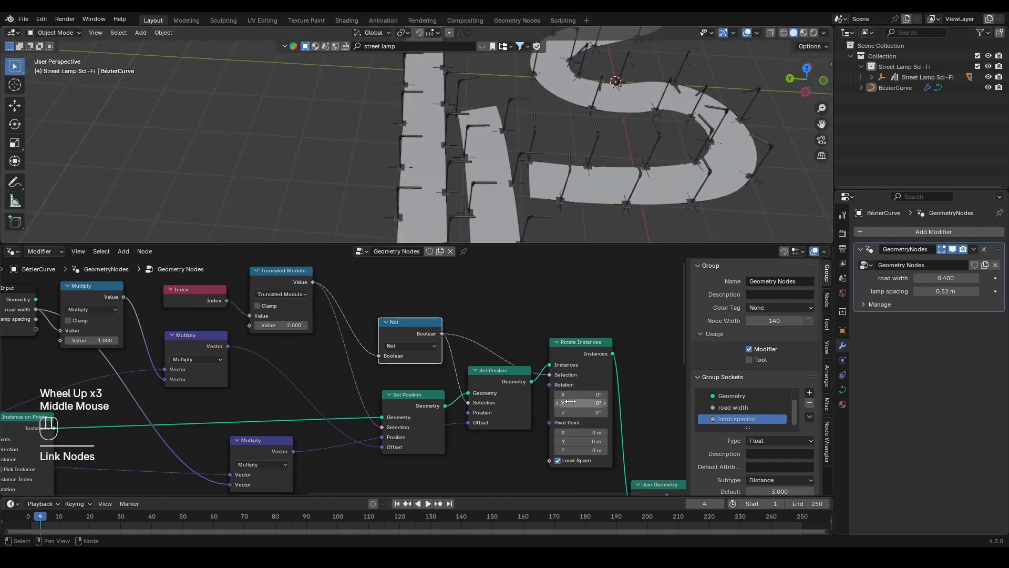
drag(575, 404, 576, 404)
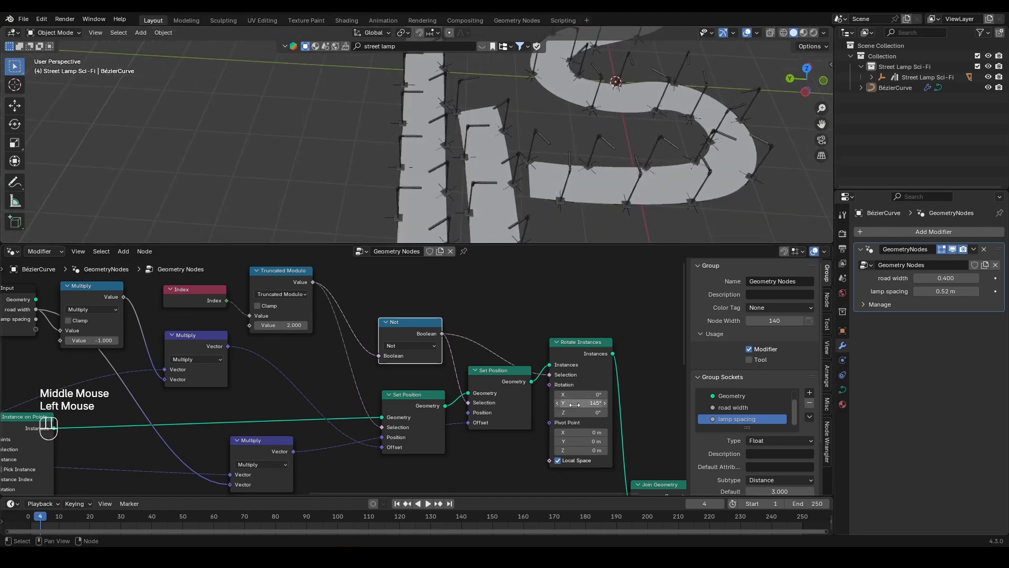
click(576, 405)
text(180)
key(Return)
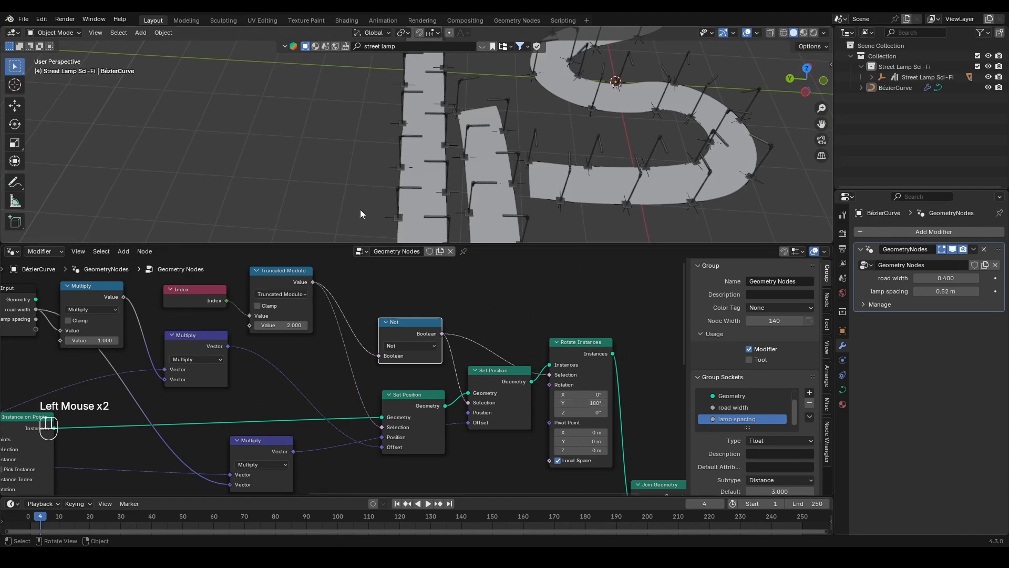
- Enlarge the 3D viewport, hide the Street Lamp Sci-Fi collection, and preview the road with Rendered shading
drag(468, 243, 525, 385)
middle_drag(489, 294, 526, 231)
shift+middle_drag(526, 231, 519, 247)
click(988, 67)
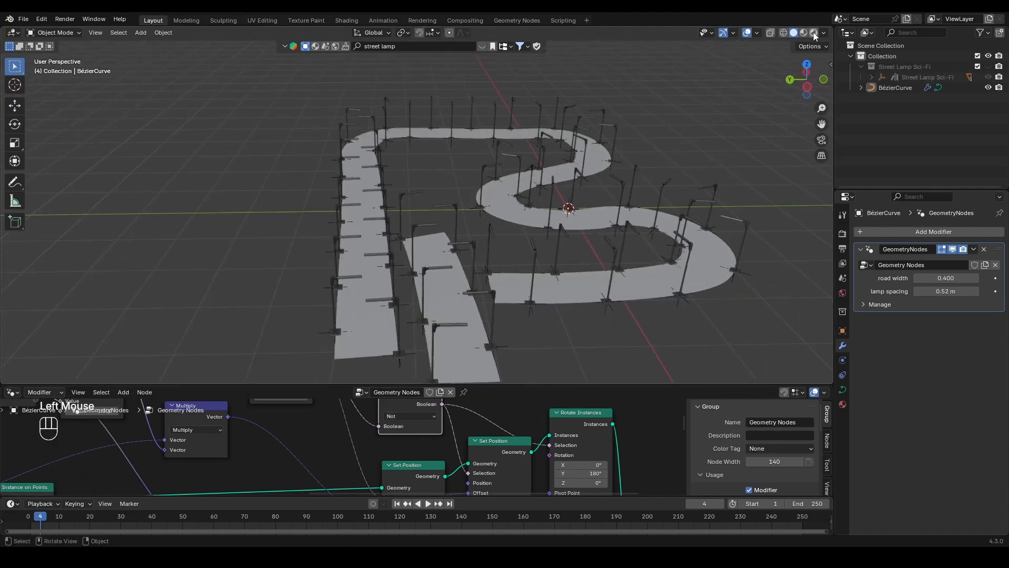
click(814, 34)
scroll(458, 265, down, 2)
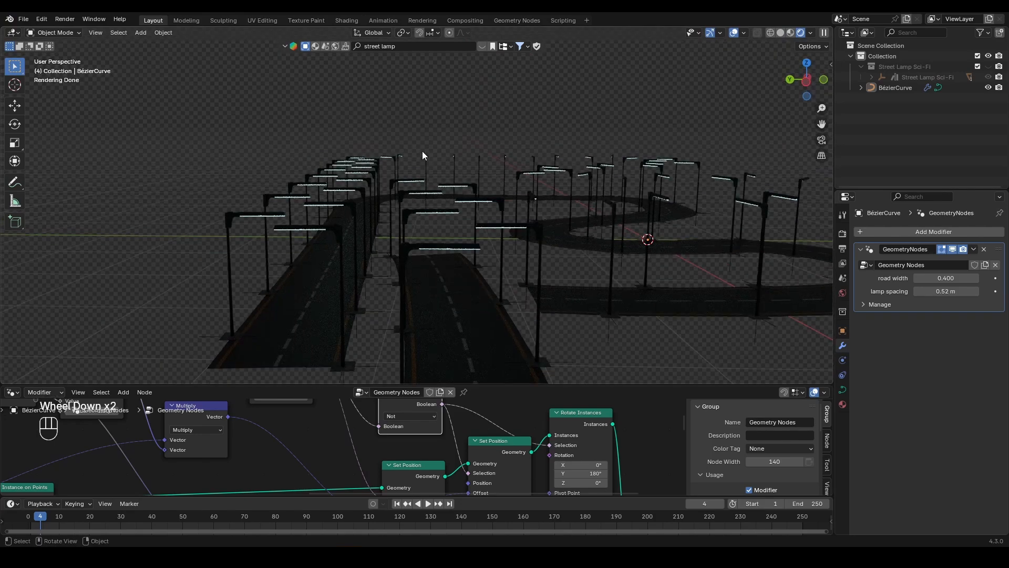
- Add a Sun light to the scene and adjust its strength
key(shift+a)
mouse_move(375, 206)
click(445, 218)
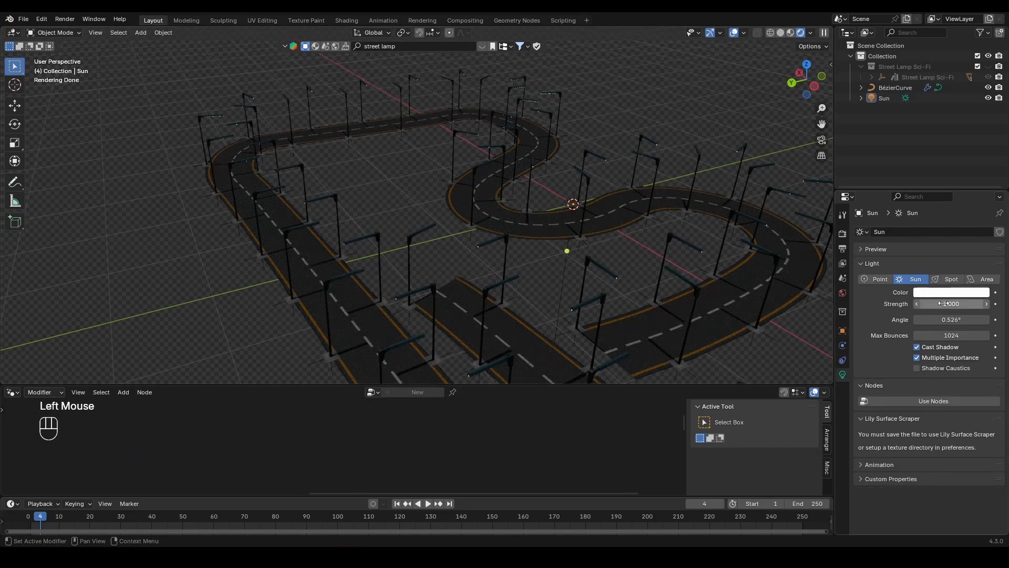
mouse_move(952, 304)
mouse_down()
mouse_move(978, 304)
mouse_move(941, 304)
mouse_up()
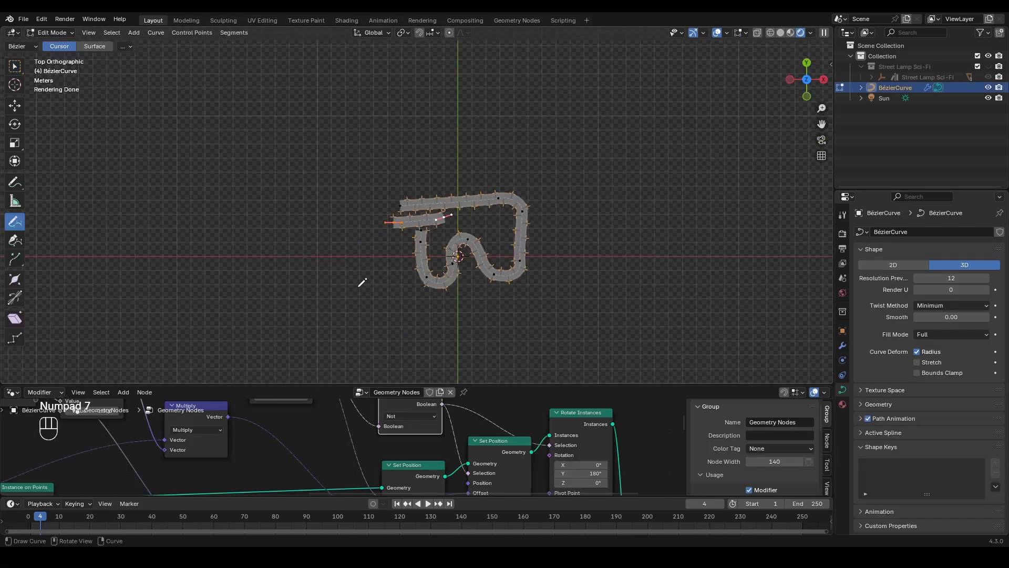
- Draw a large open loop freehand around the existing road in the top view as a new spline of the Bézier curve
drag(356, 292, 482, 312)
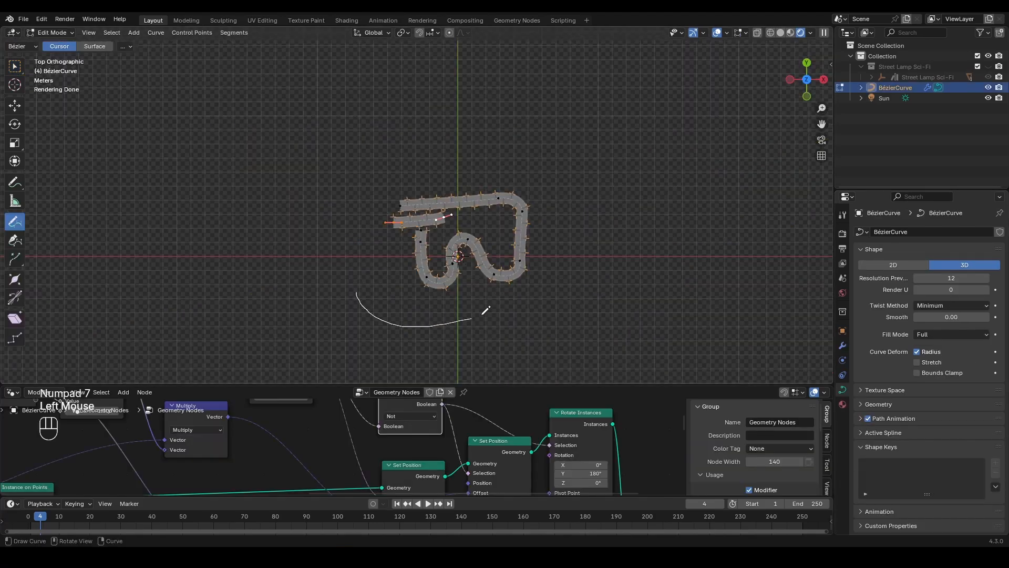
drag(569, 211, 389, 169)
drag(409, 277, 409, 277)
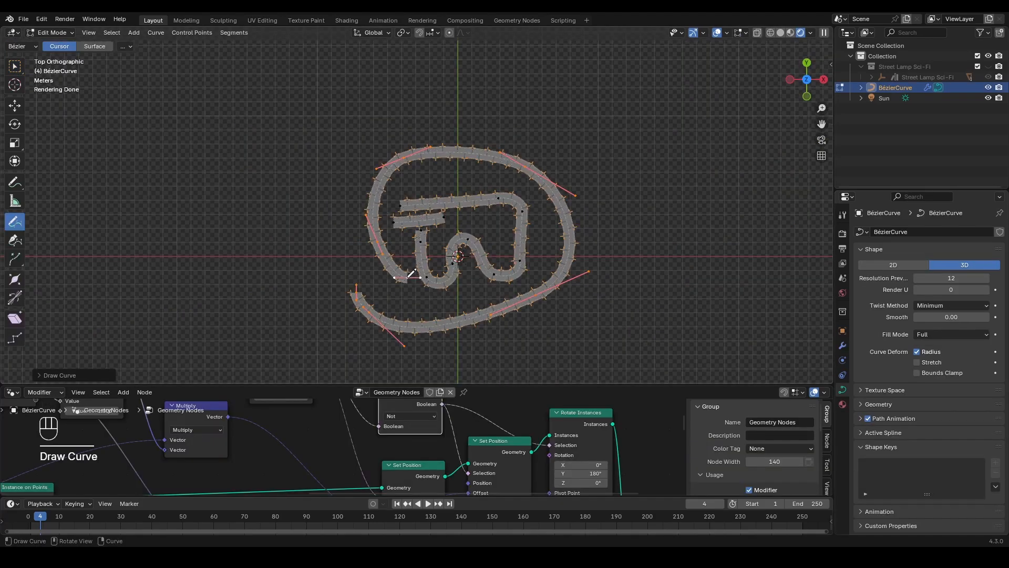
- Raise the control point at the new loop's far-left bend along Z to form a slope, and return to Object Mode
click(15, 66)
middle_drag(476, 278, 498, 196)
scroll(396, 216, up, 3)
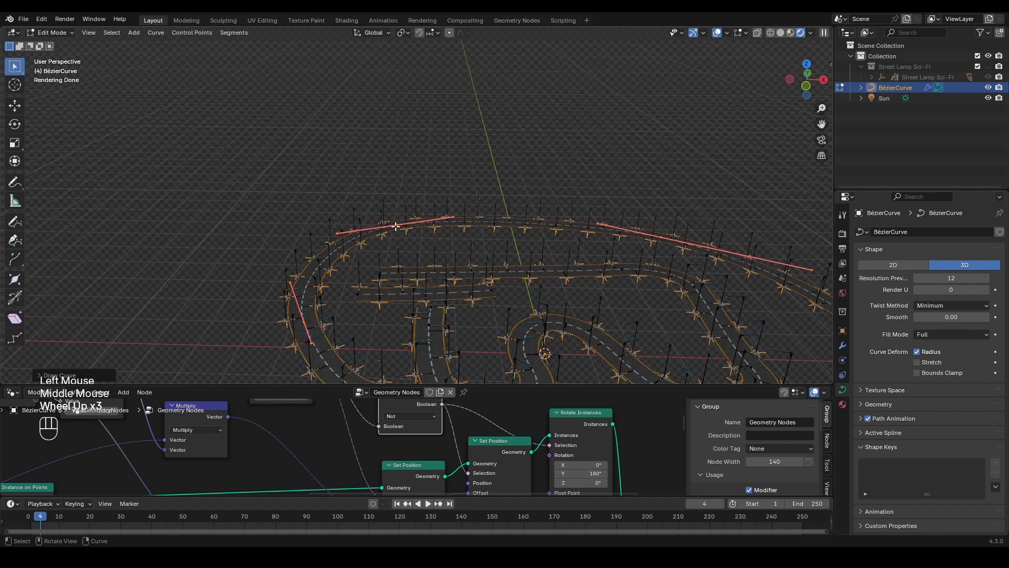
click(397, 220)
key(g)
key(z)
click(400, 156)
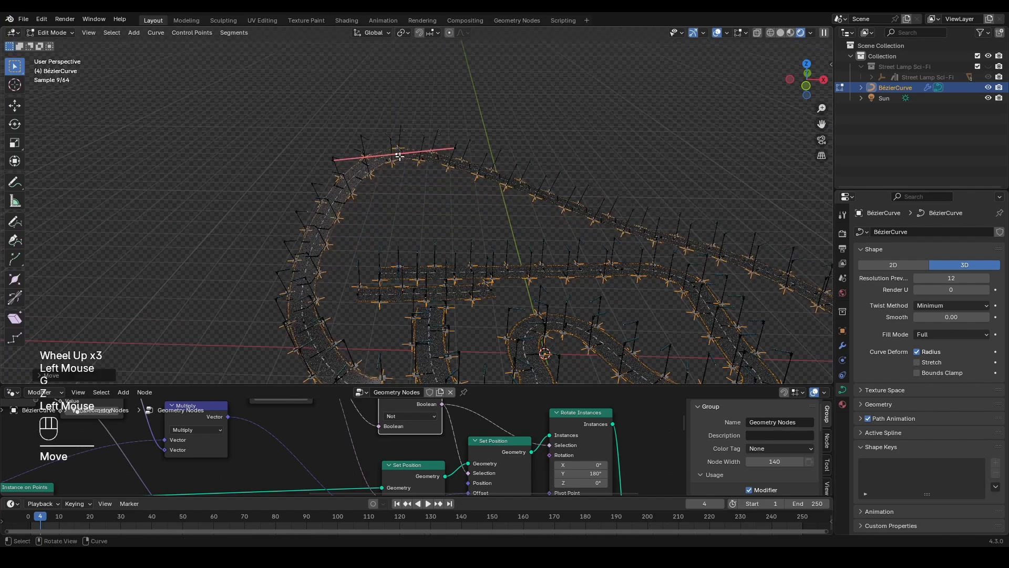
middle_drag(412, 225, 424, 255)
click(424, 255)
key(Tab)
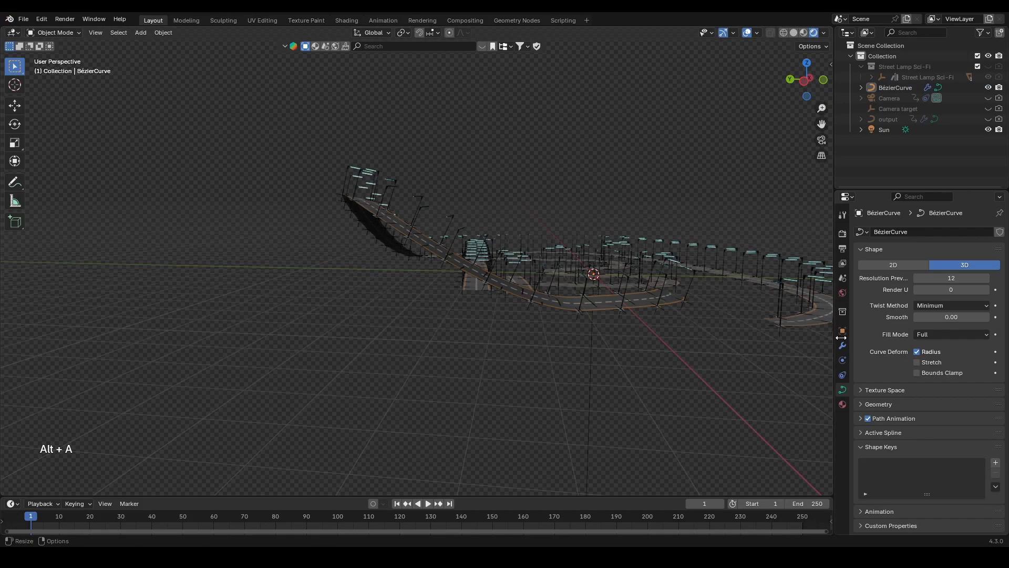
- Set the road modifier's lamp spacing to 0.825 m and hide the viewport overlays
click(842, 346)
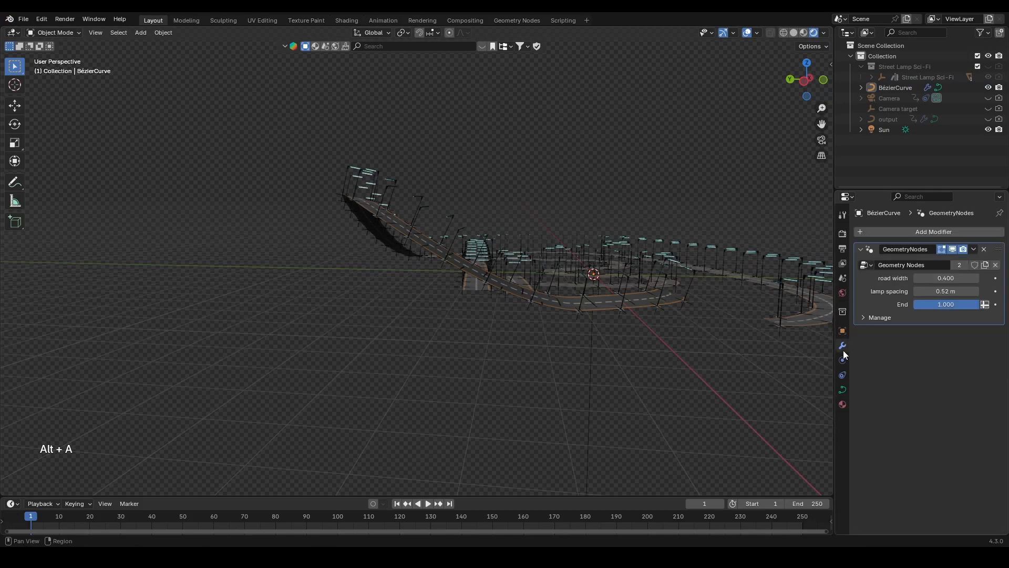
middle_drag(831, 381, 610, 333)
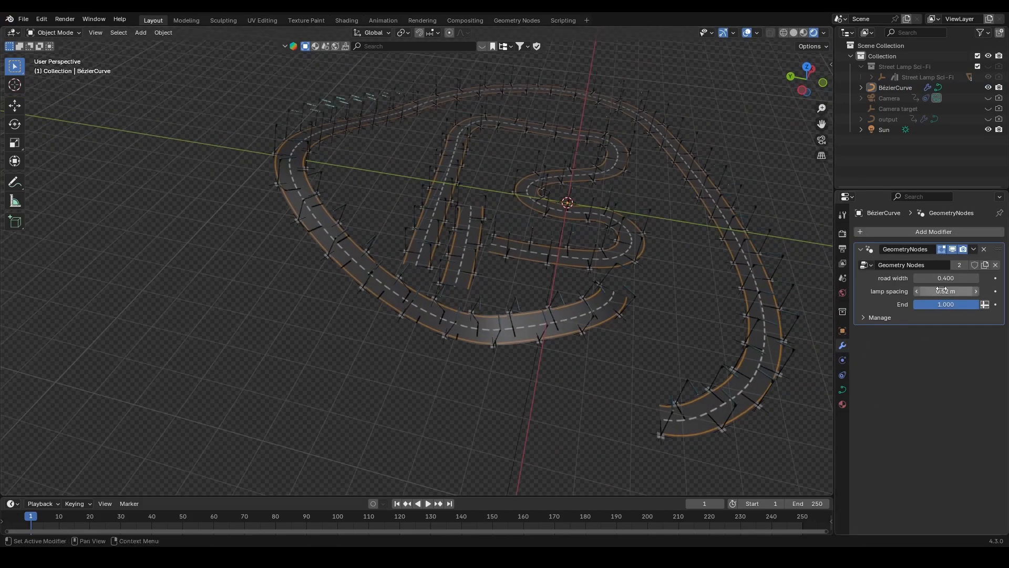
drag(941, 278, 998, 291)
middle_drag(644, 313, 476, 330)
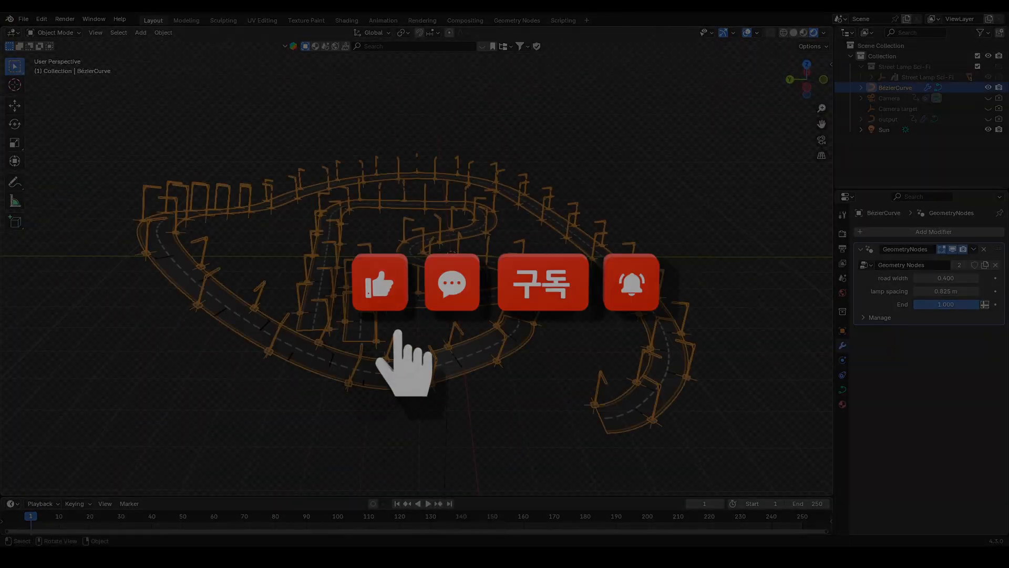
key(shift+alt+z)
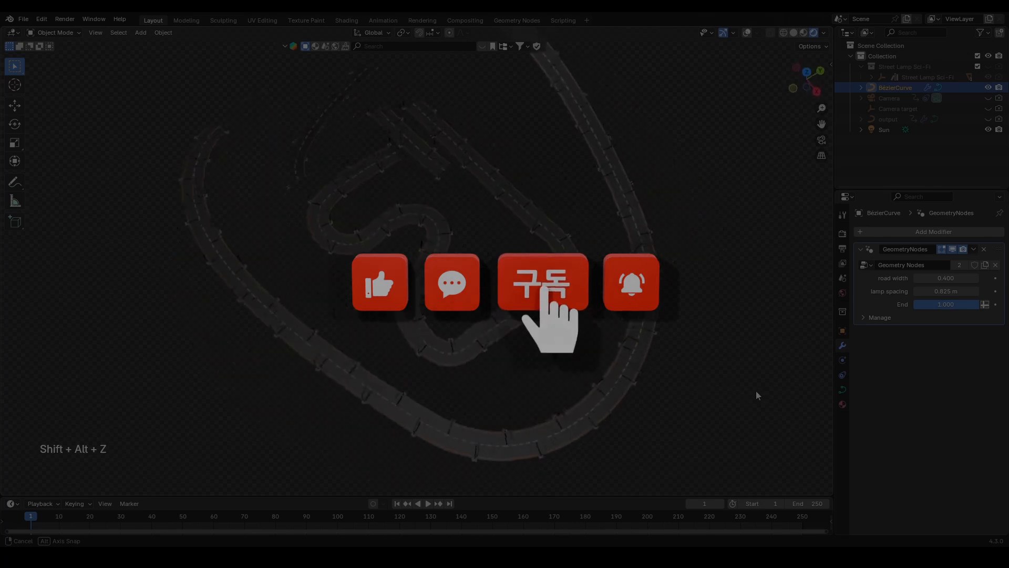